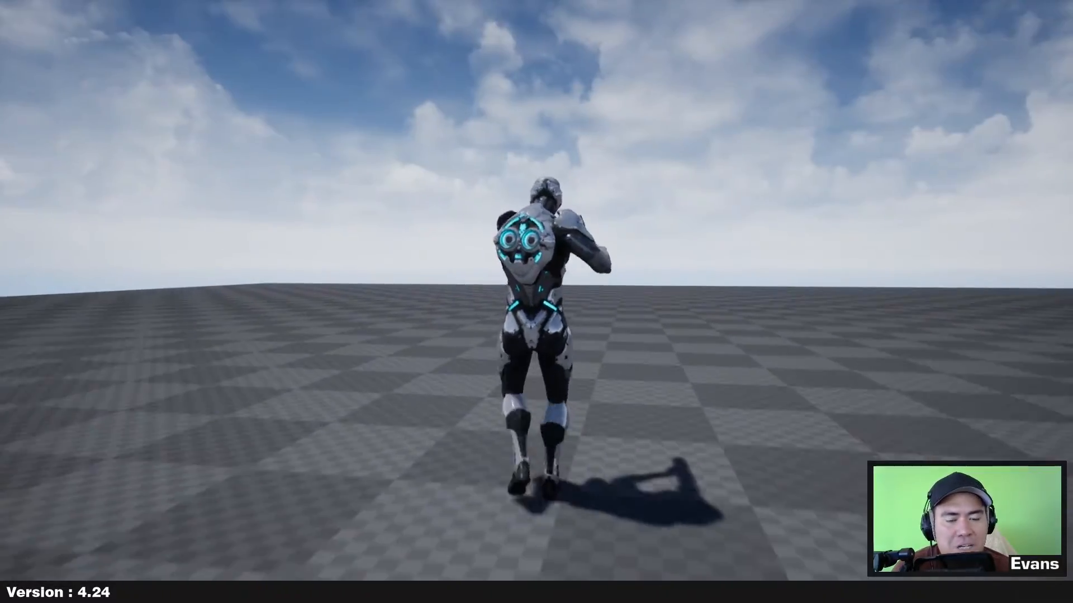
{"action": "key", "text": "space"}
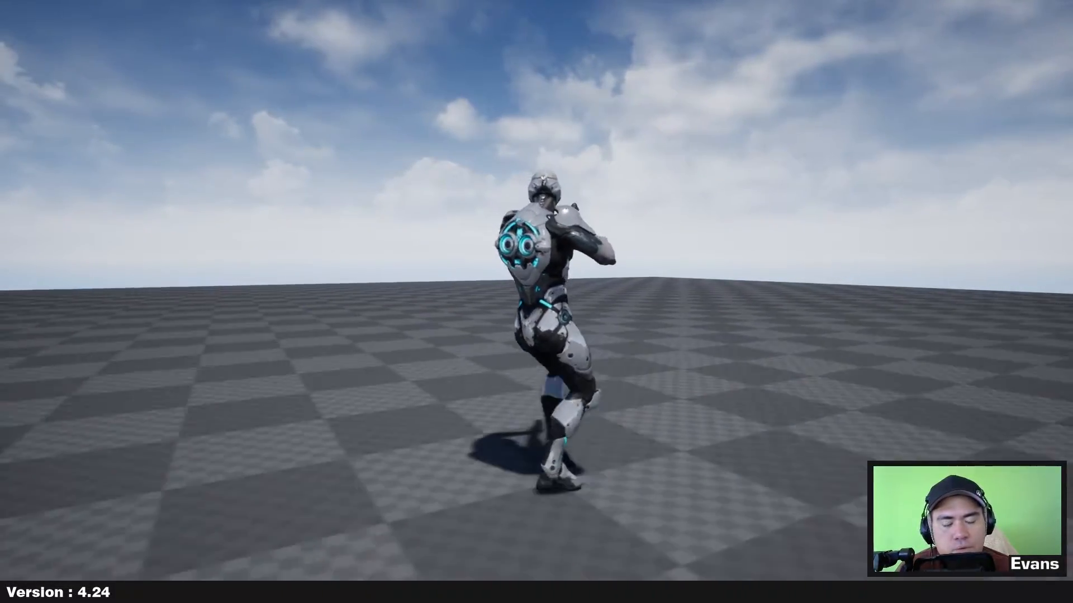
{"action": "key", "text": "space"}
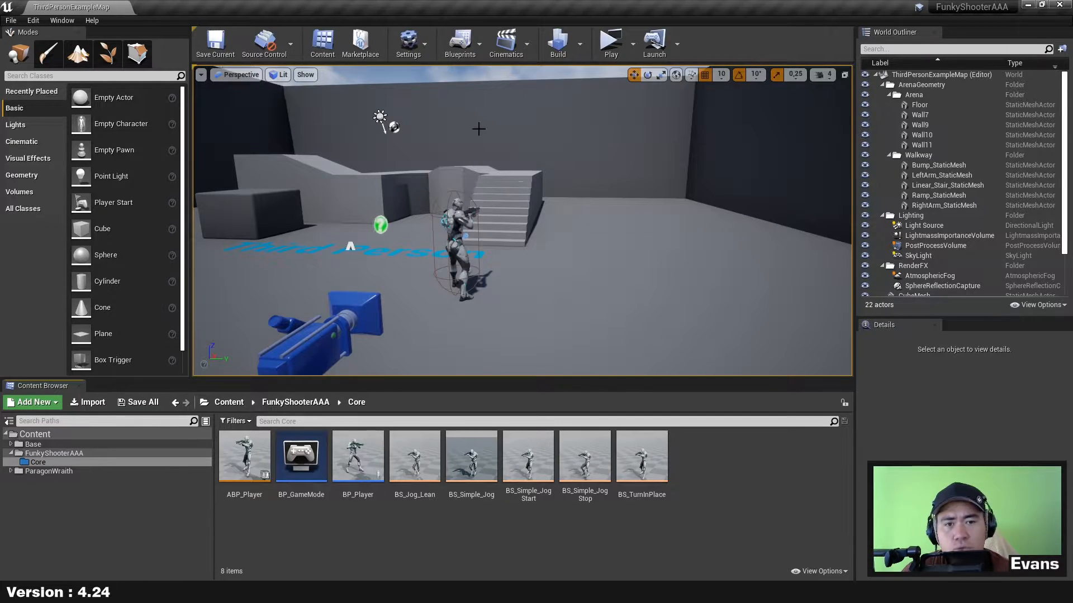
Play-test the level by running the character around the arena and jumping, and end the preview.
{"action": "left_click", "coordinate": [611, 42]}
{"action": "left_click", "coordinate": [590, 219]}
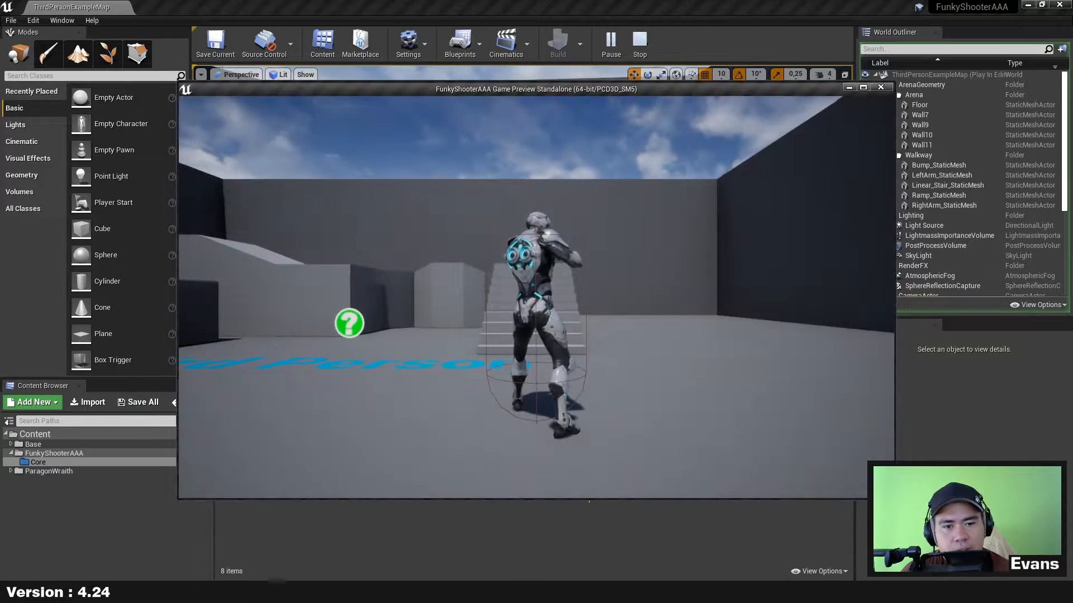
{"action": "key", "text": "d"}
{"action": "key", "text": "a"}
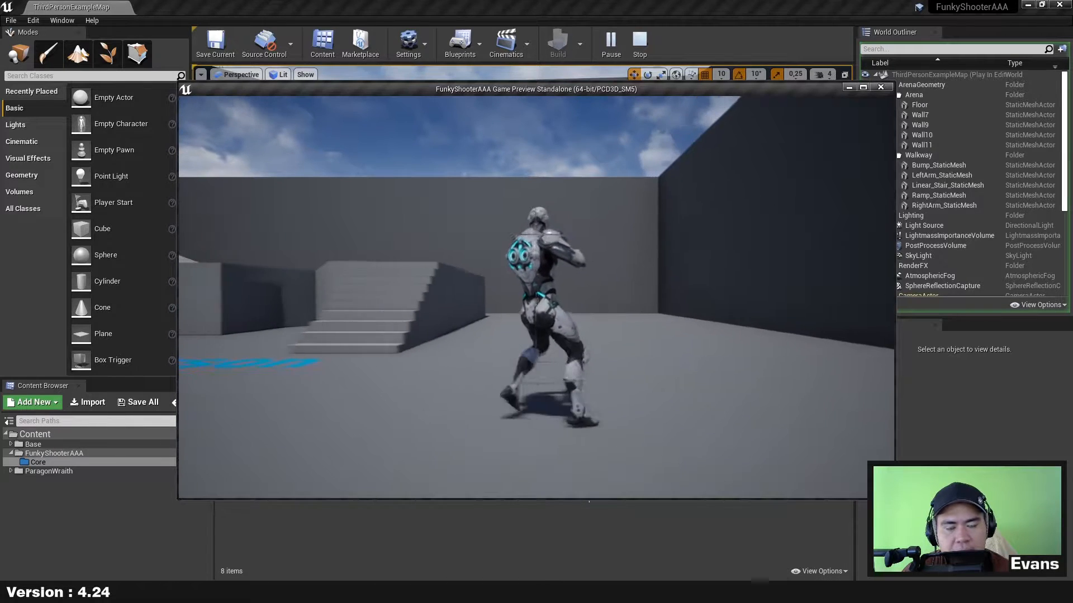
{"action": "key", "text": "w"}
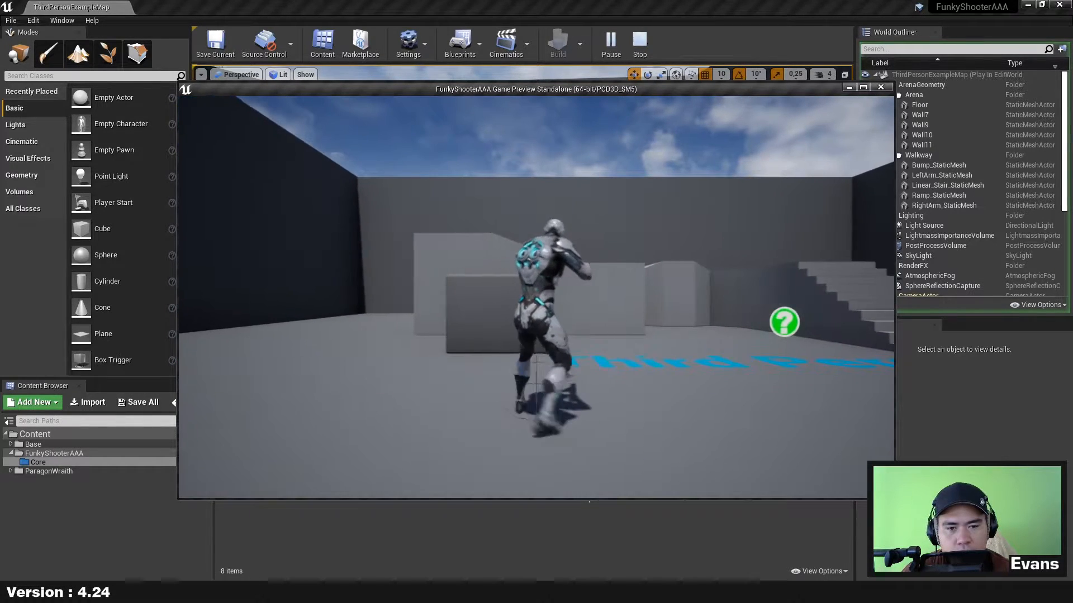
{"action": "key", "text": "w"}
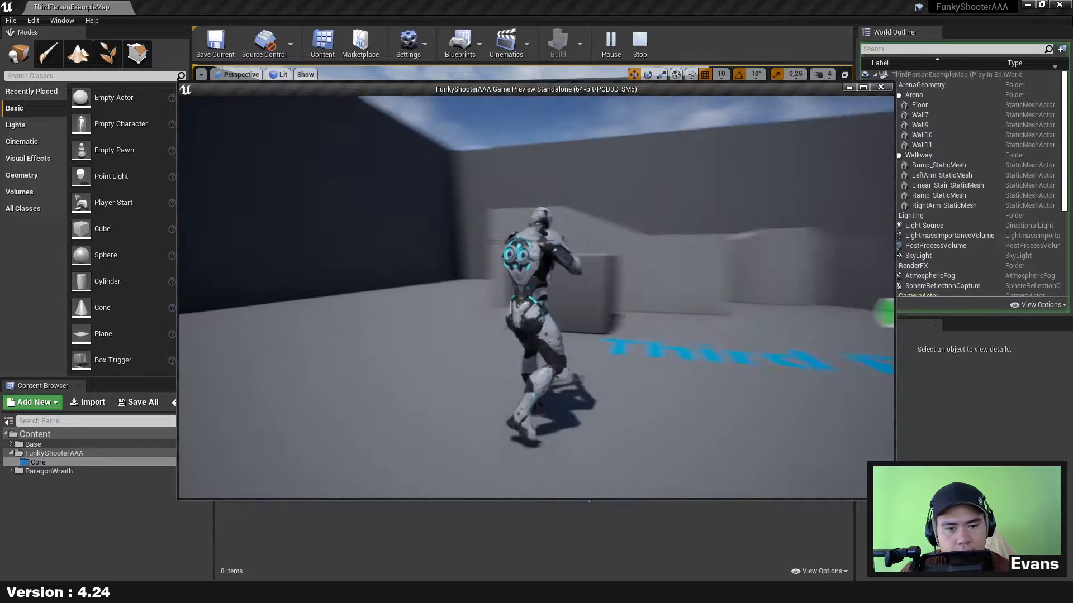
{"action": "key", "text": "w"}
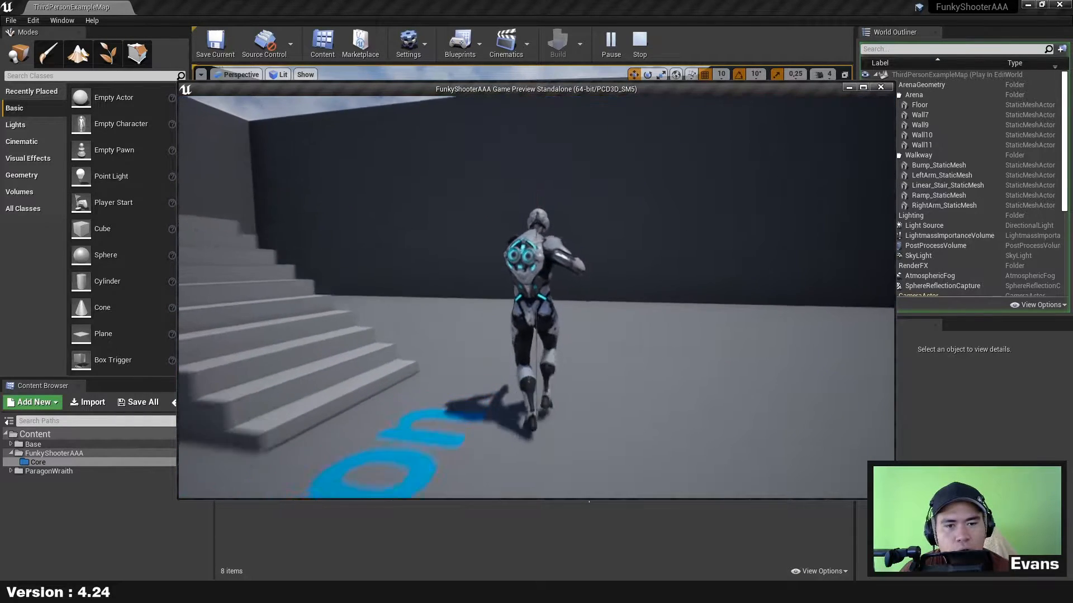
{"action": "key", "text": "w"}
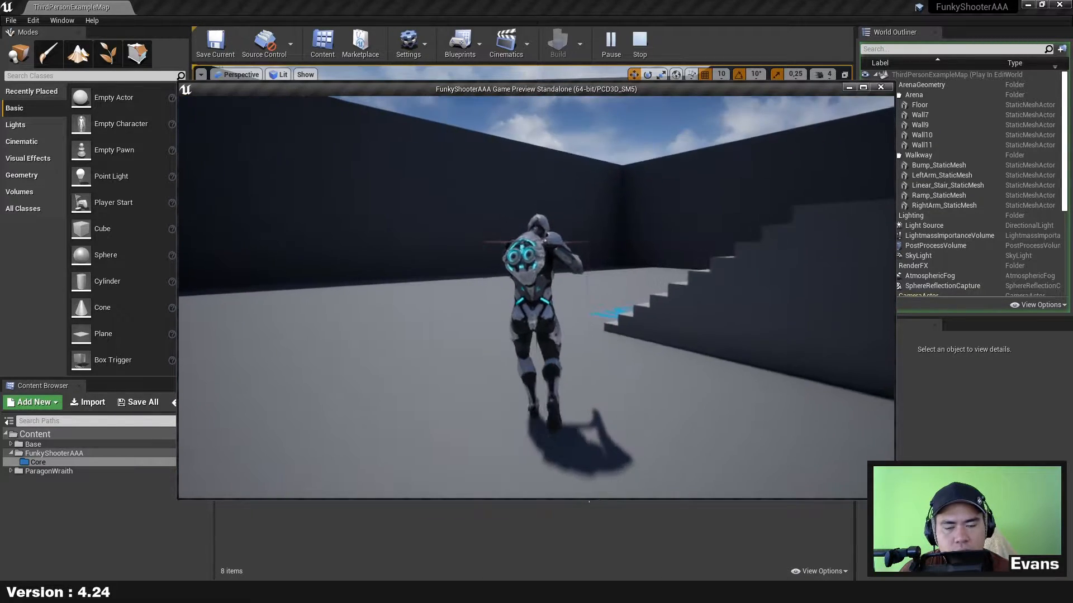
{"action": "key", "text": "w"}
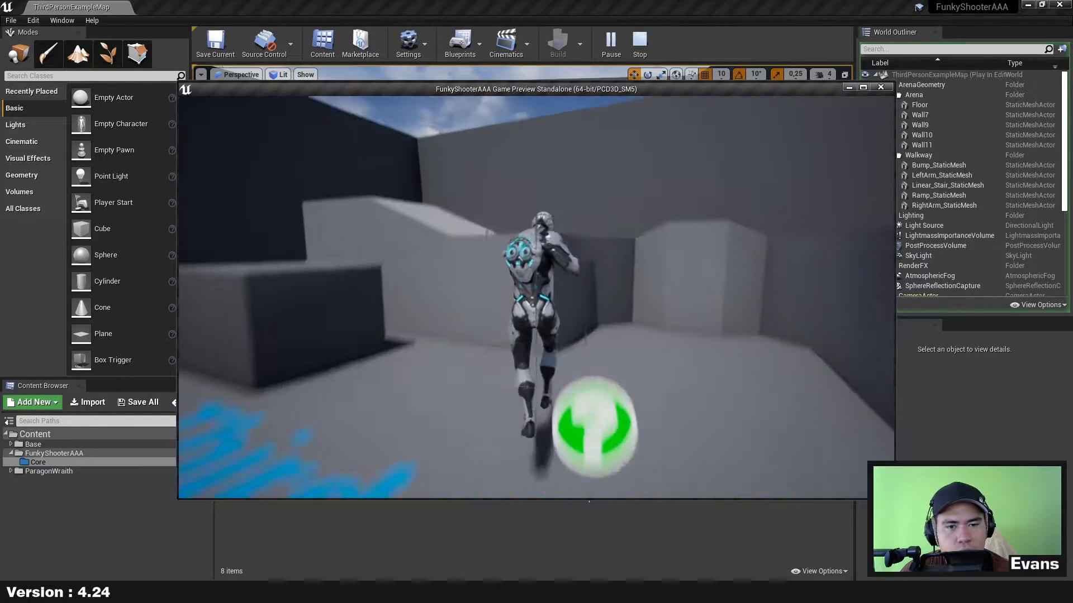
{"action": "key", "text": "space"}
{"action": "key", "text": "w"}
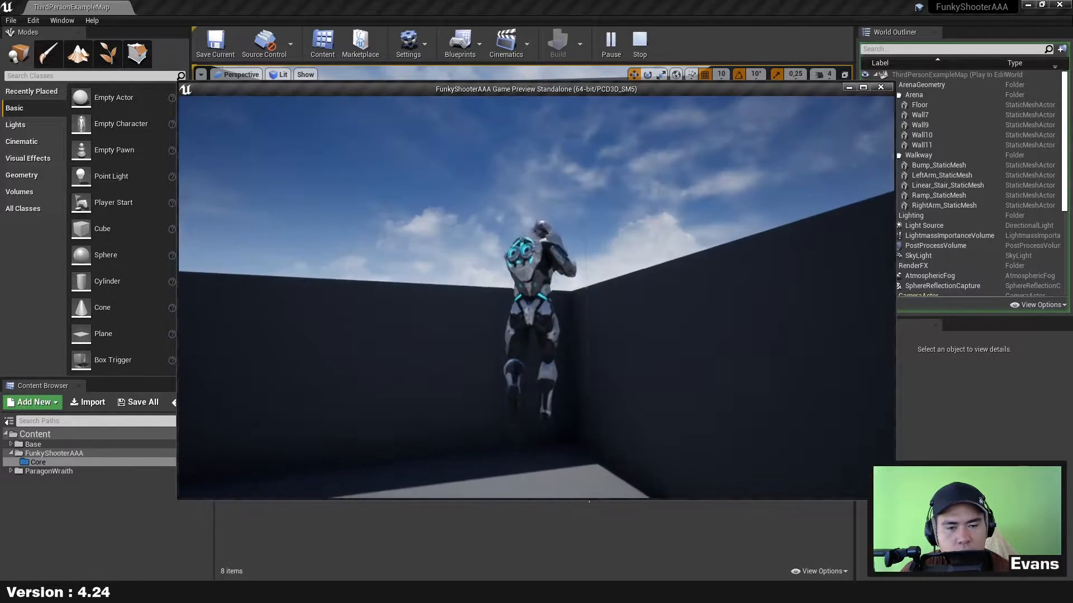
{"action": "key", "text": "w"}
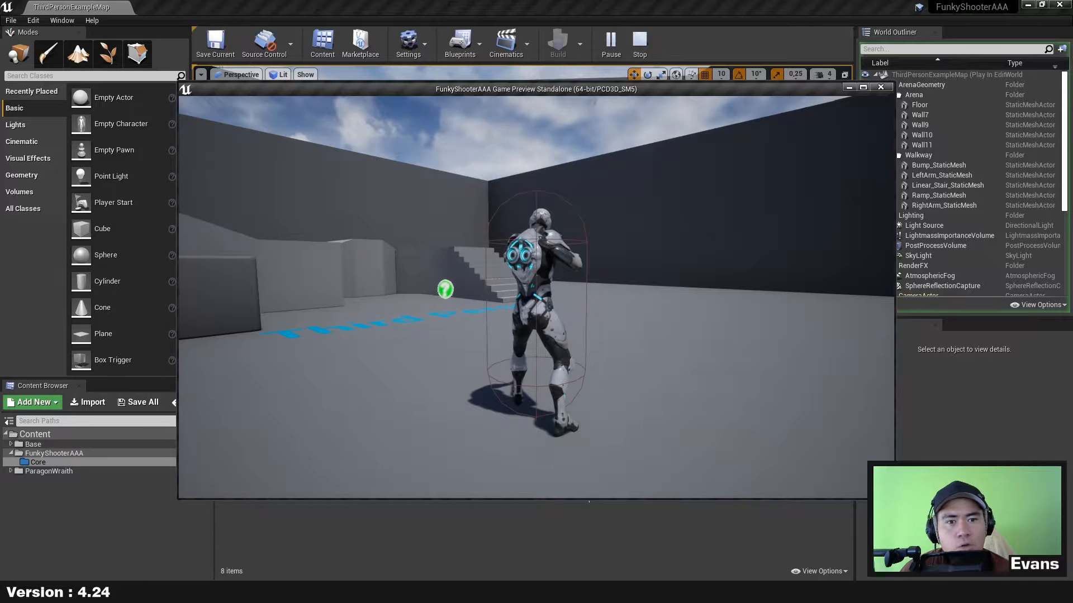
{"action": "key", "text": "space"}
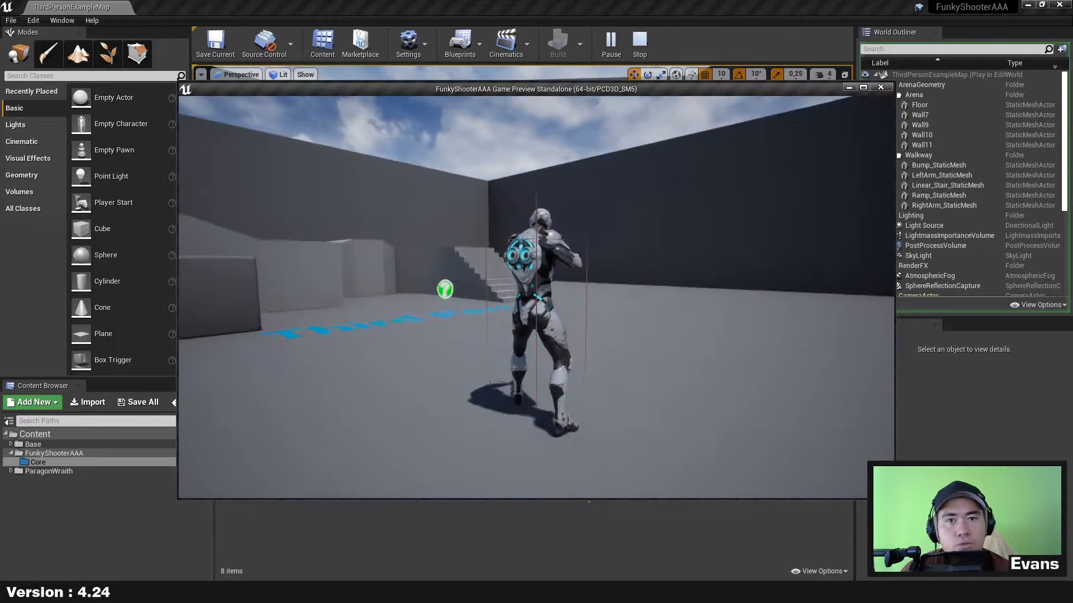
{"action": "key", "text": "d"}
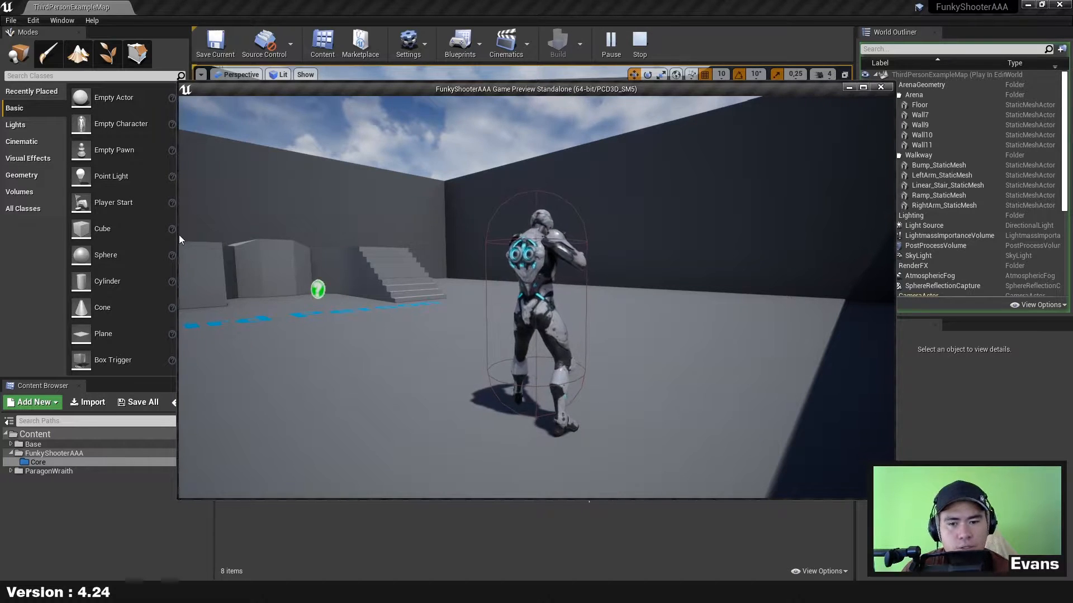
{"action": "key", "text": "Escape"}
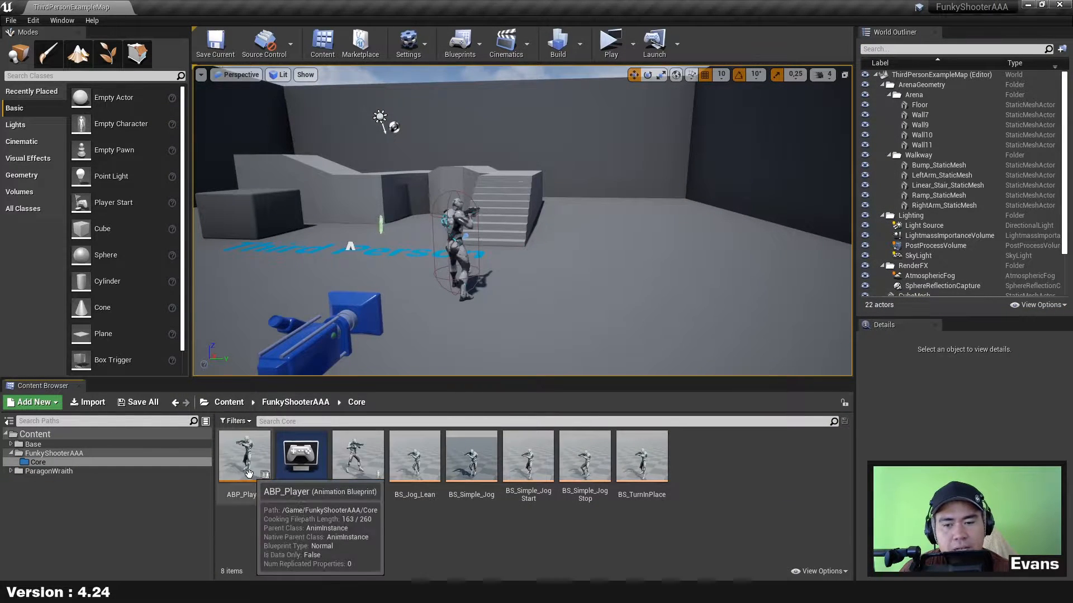
Open the ABP_Player animation blueprint and its Event Graph.
{"action": "double_click", "coordinate": [250, 474]}
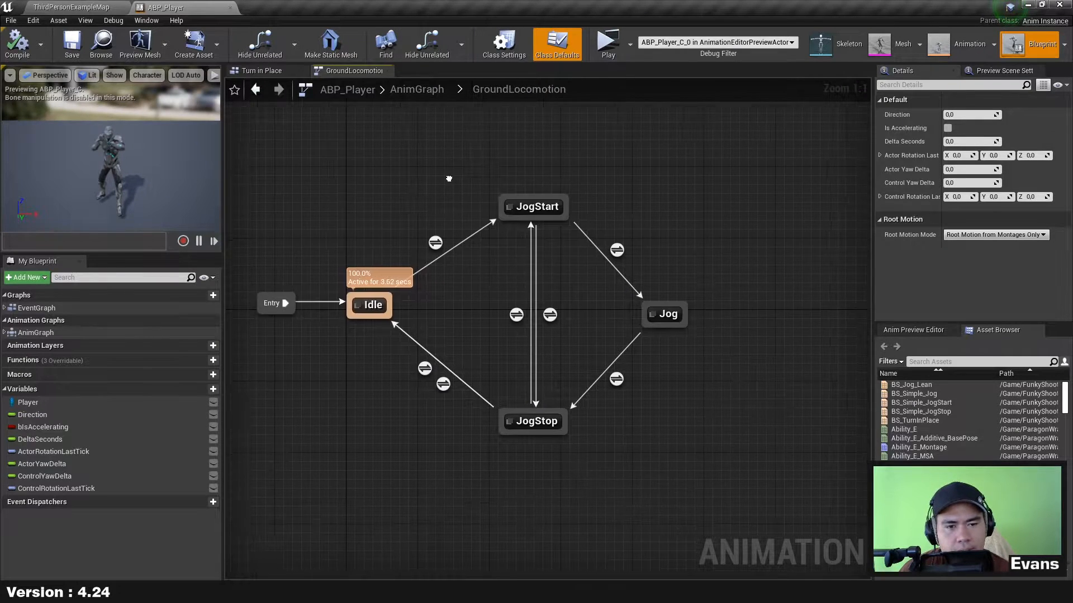
{"action": "right_click_drag", "start_coordinate": [449, 179], "coordinate": [495, 165]}
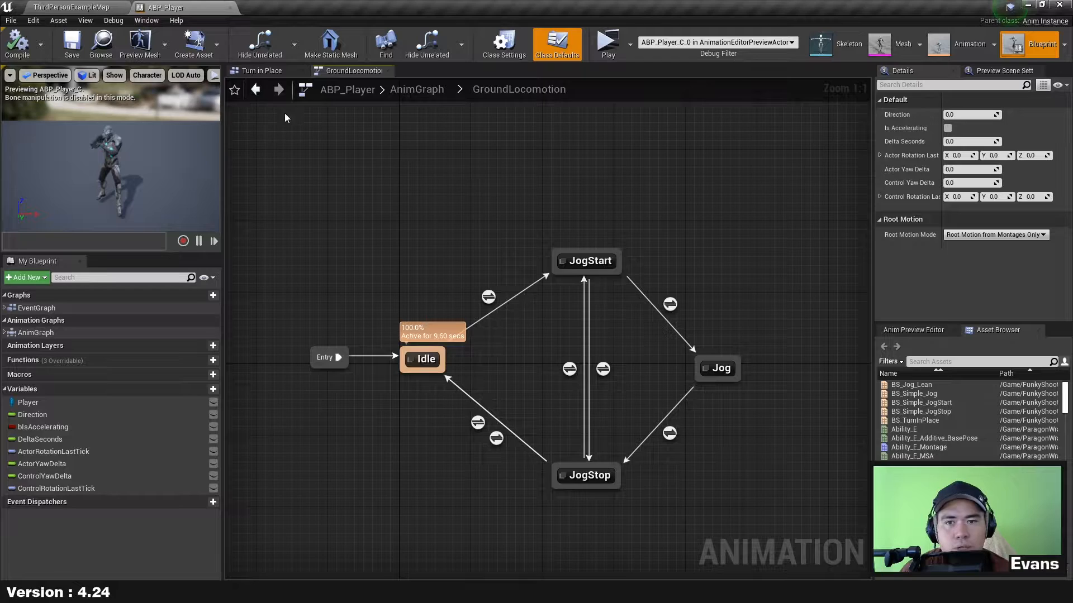
{"action": "double_click", "coordinate": [55, 309]}
Move the Is Accelerating, Branch and Direction node group up and away from the Sequence node to free space between them.
{"action": "right_click_drag", "start_coordinate": [702, 298], "coordinate": [625, 306]}
{"action": "scroll", "coordinate": [624, 306], "scroll_direction": "up", "scroll_amount": 4}
{"action": "right_click_drag", "start_coordinate": [533, 412], "coordinate": [509, 402]}
{"action": "scroll", "coordinate": [430, 401], "scroll_direction": "down", "scroll_amount": 2}
{"action": "left_click_drag", "start_coordinate": [367, 443], "coordinate": [749, 241]}
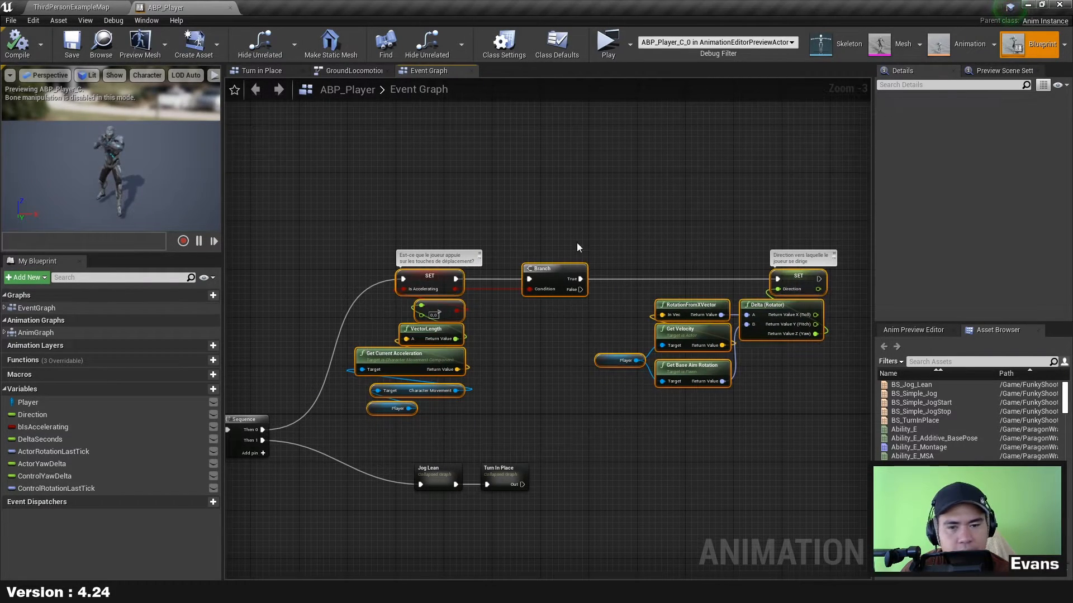
{"action": "left_click_drag", "start_coordinate": [424, 282], "coordinate": [666, 203]}
{"action": "left_click", "coordinate": [535, 337]}
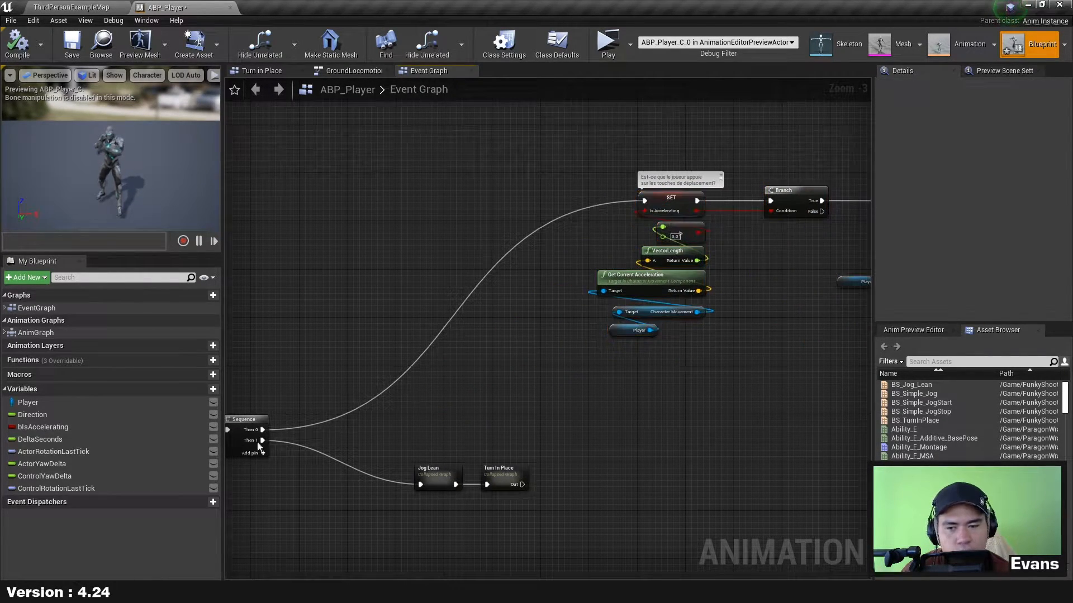
Place a Player variable getter in the free space and add an Is Falling (CharacterMovement) node from it.
{"action": "left_click_drag", "start_coordinate": [28, 402], "coordinate": [358, 298]}
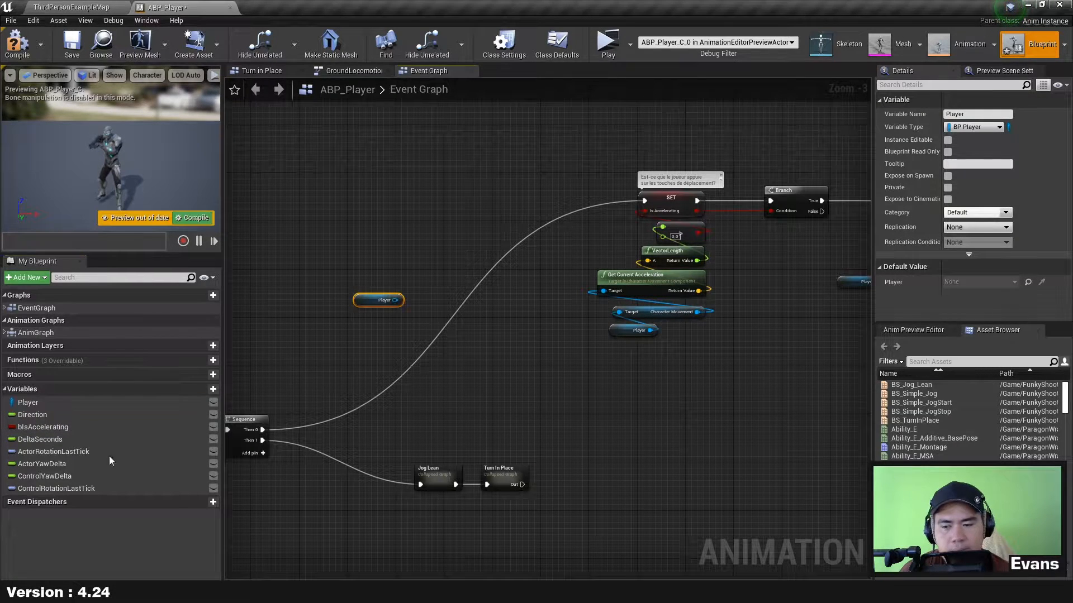
{"action": "left_click", "coordinate": [423, 270]}
{"action": "scroll", "coordinate": [418, 273], "scroll_direction": "up", "scroll_amount": 3}
{"action": "left_click_drag", "start_coordinate": [393, 385], "coordinate": [383, 296]}
{"action": "type", "text": "isfall"}
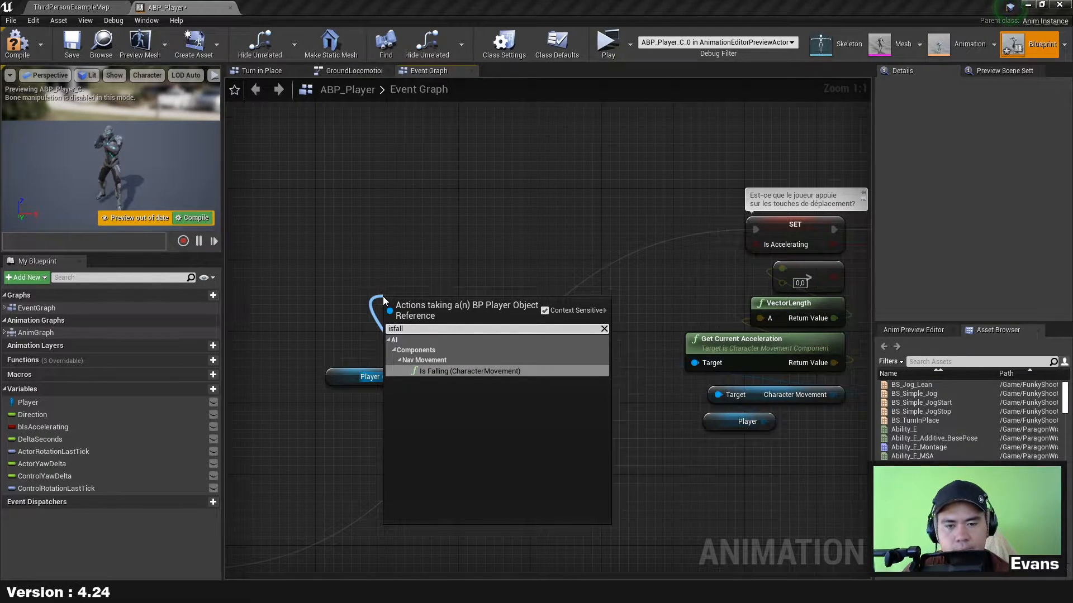
{"action": "key", "text": "Return"}
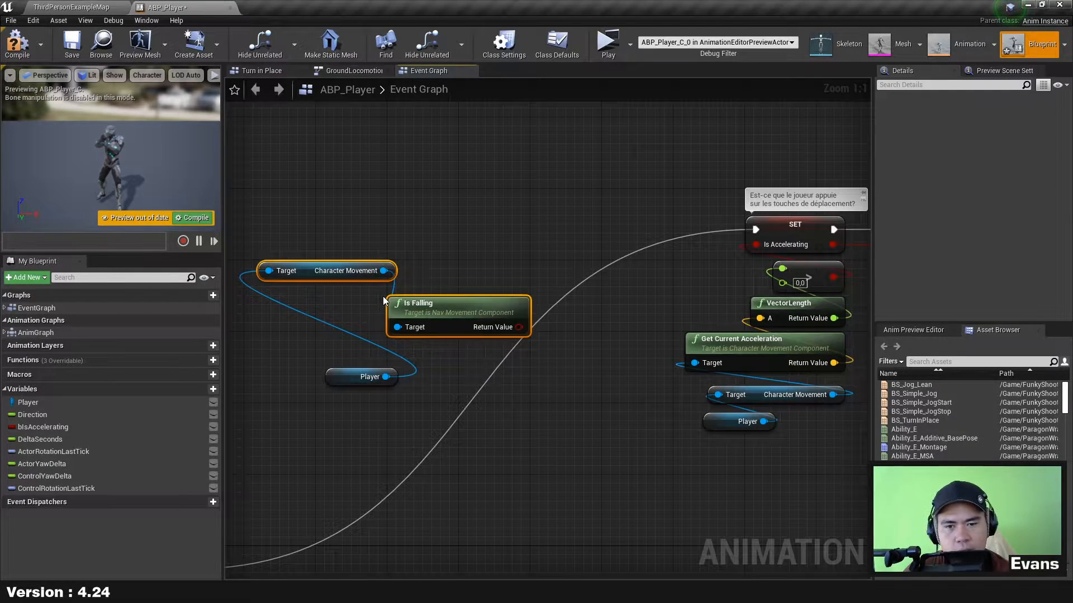
Stack the Is Falling and Character Movement nodes closely above the Player getter.
{"action": "left_click_drag", "start_coordinate": [403, 316], "coordinate": [397, 285]}
{"action": "left_click_drag", "start_coordinate": [308, 275], "coordinate": [376, 354]}
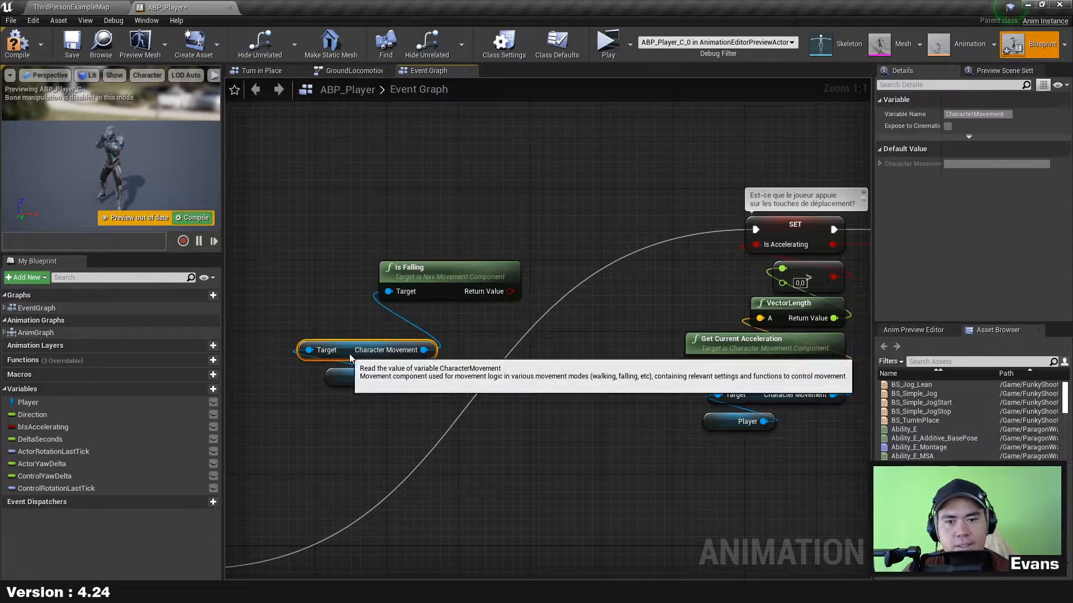
{"action": "left_click_drag", "start_coordinate": [426, 271], "coordinate": [390, 306]}
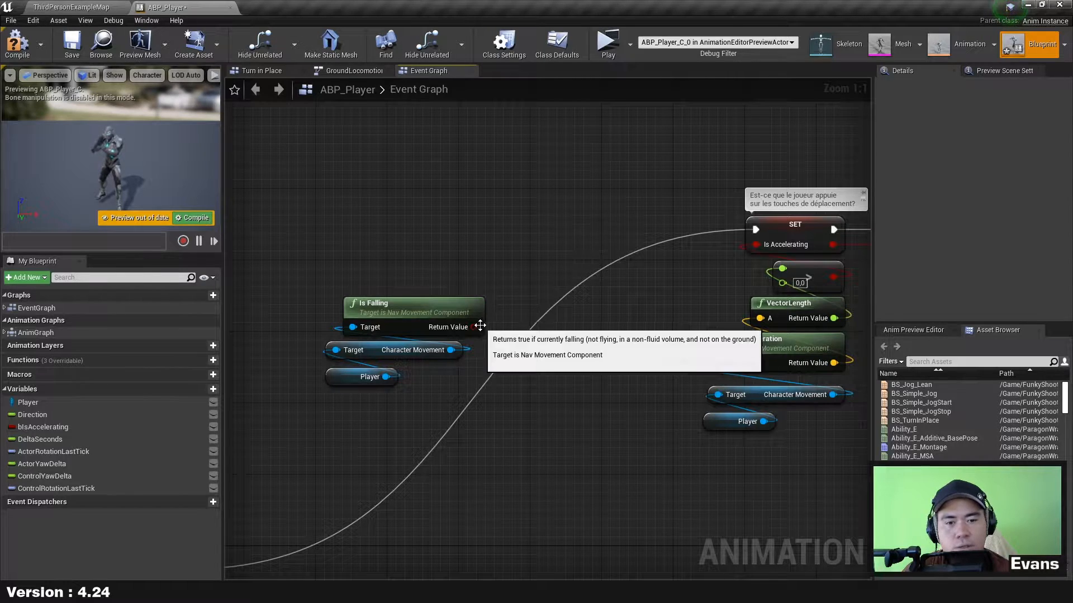
Promote Is Falling's return value to a new Boolean variable named bIsInAir.
{"action": "right_click", "coordinate": [475, 328]}
{"action": "left_click", "coordinate": [504, 343]}
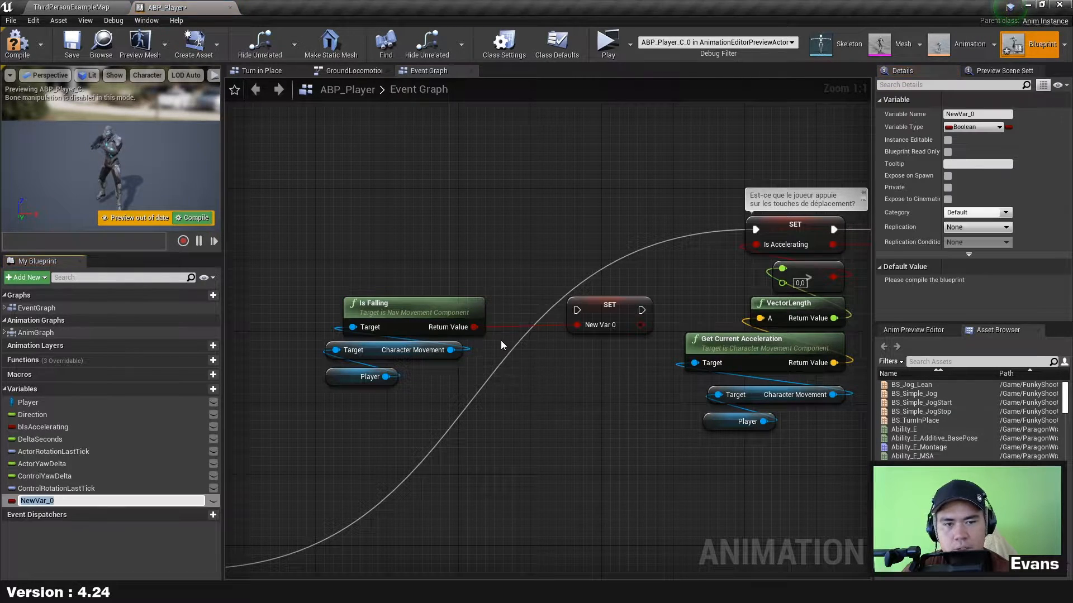
{"action": "type", "text": "bIsInAir"}
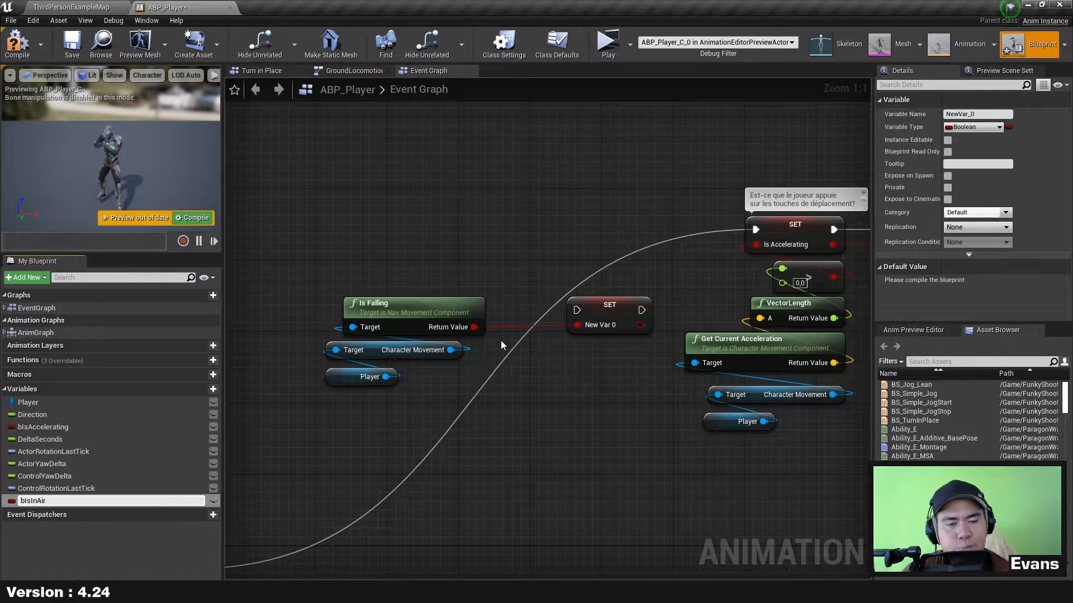
{"action": "key", "text": "Return"}
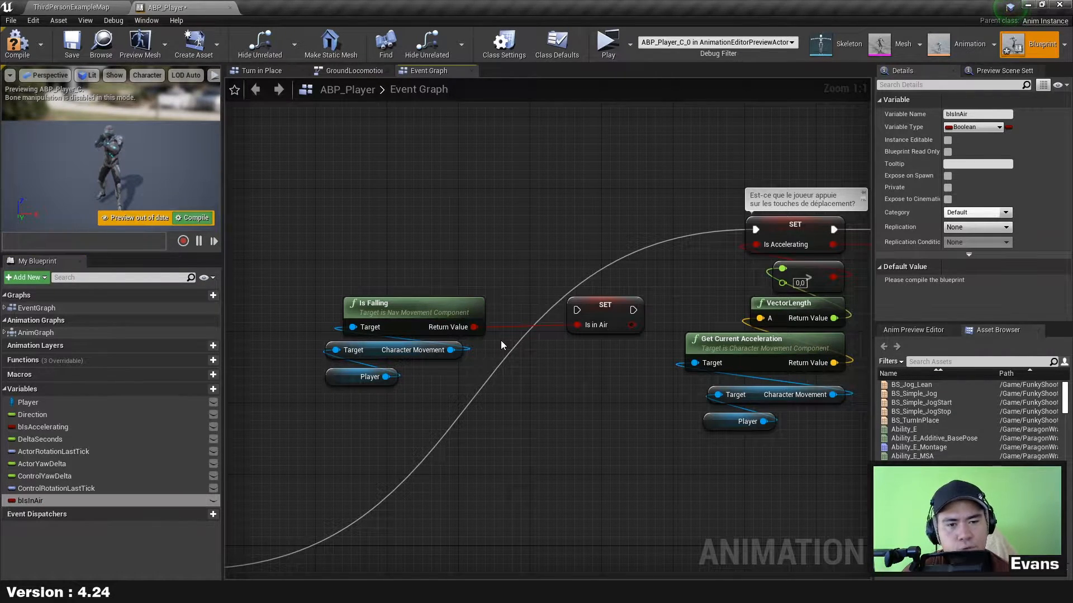
Place the Set Is in Air node above Is Falling and align the four nodes along their right edges.
{"action": "left_click_drag", "start_coordinate": [615, 309], "coordinate": [456, 267]}
{"action": "left_click", "coordinate": [463, 206]}
{"action": "left_click_drag", "start_coordinate": [322, 414], "coordinate": [498, 240]}
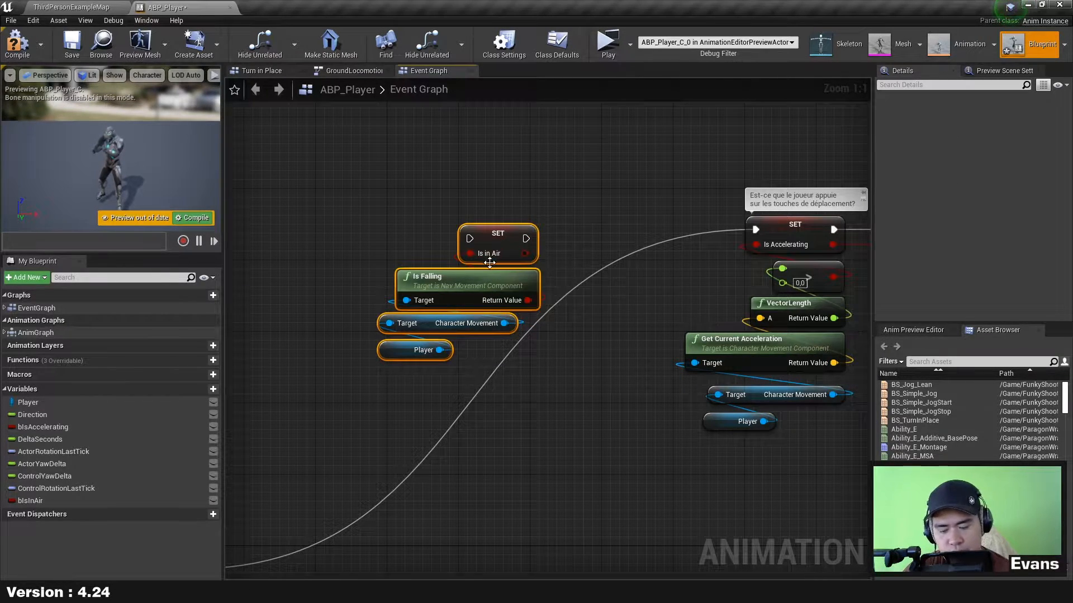
{"action": "key", "text": "shift+d"}
{"action": "left_click", "coordinate": [499, 187]}
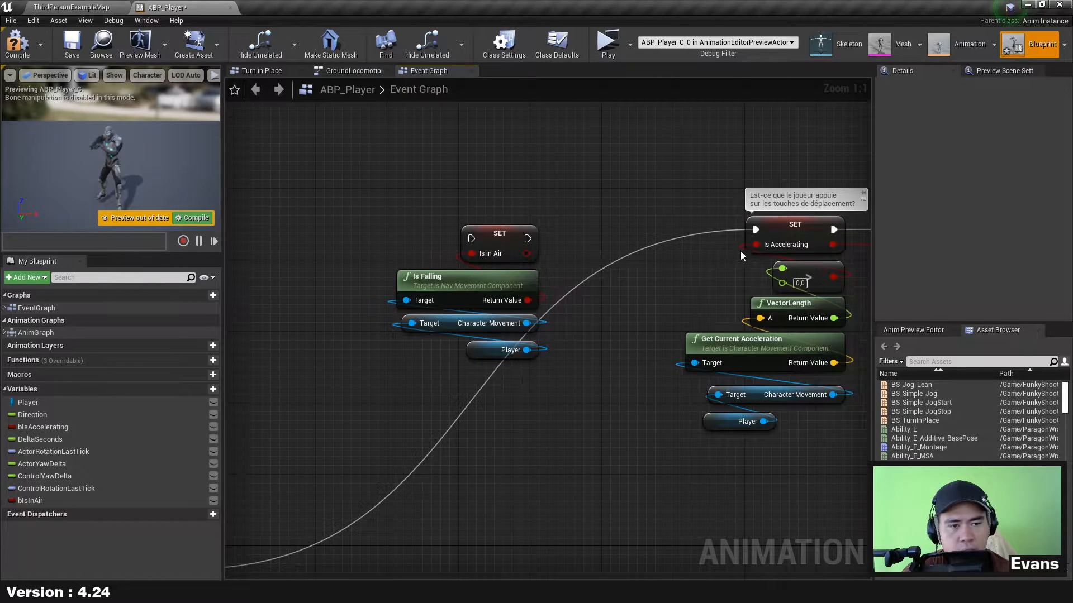
Wire Set Is in Air between the Sequence's Then 0 output and Set Is Accelerating, and level its node group with that node.
{"action": "mouse_move", "coordinate": [757, 231]}
{"action": "left_mouse_down", "text": "ctrl"}
{"action": "mouse_move", "coordinate": [470, 237]}
{"action": "mouse_move", "coordinate": [766, 227]}
{"action": "mouse_move", "coordinate": [755, 230]}
{"action": "left_mouse_up", "text": "ctrl"}
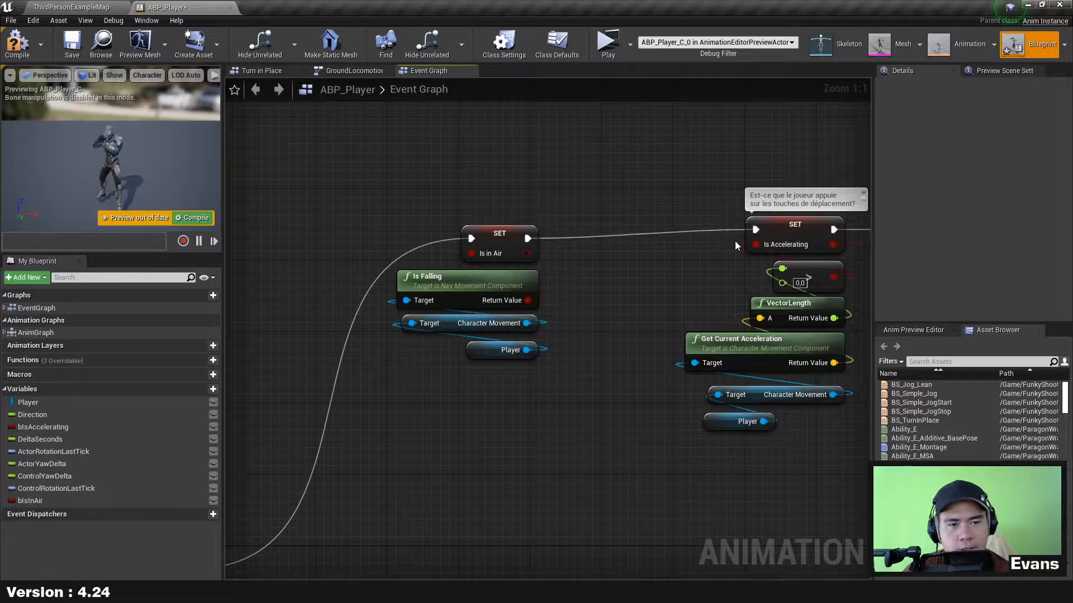
{"action": "left_click_drag", "start_coordinate": [468, 408], "coordinate": [501, 230]}
{"action": "left_click", "coordinate": [483, 226]}
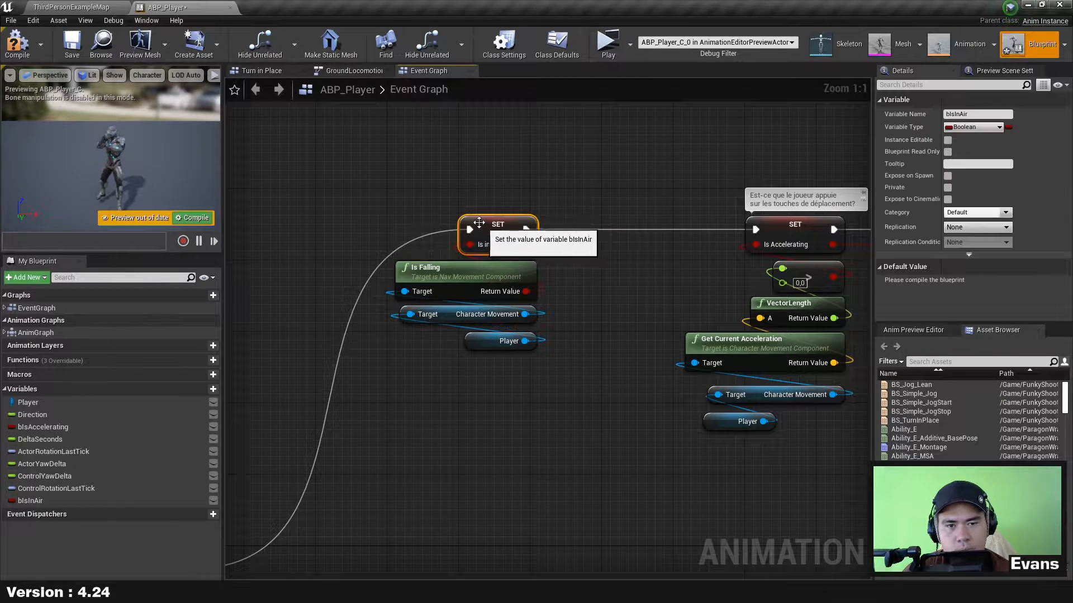
{"action": "left_click", "coordinate": [566, 191]}
{"action": "left_click_drag", "start_coordinate": [542, 162], "coordinate": [426, 397]}
{"action": "left_click", "coordinate": [428, 416]}
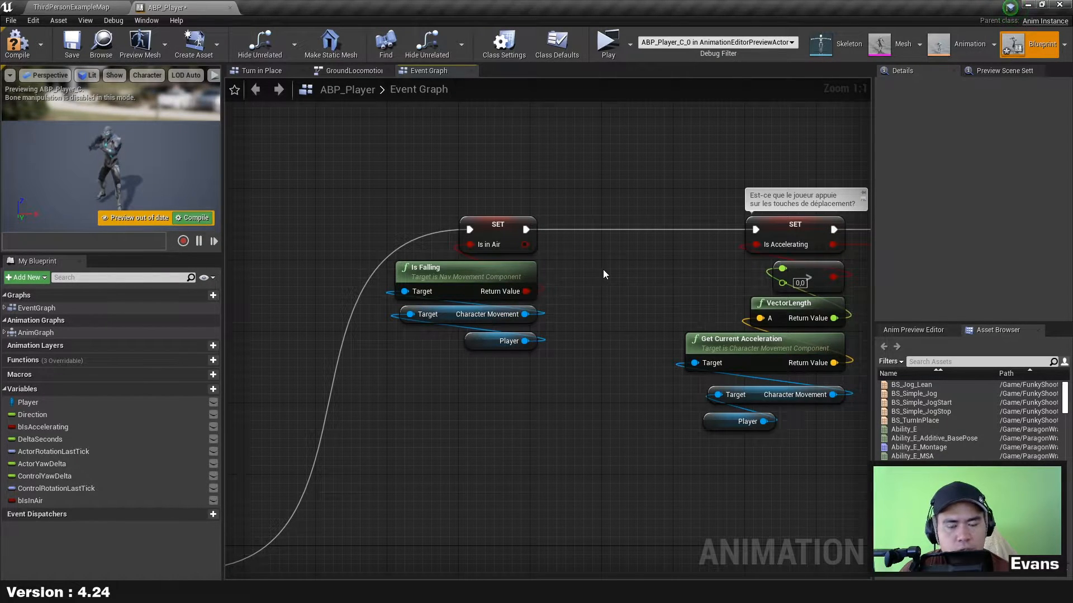
{"action": "left_click", "coordinate": [490, 274]}
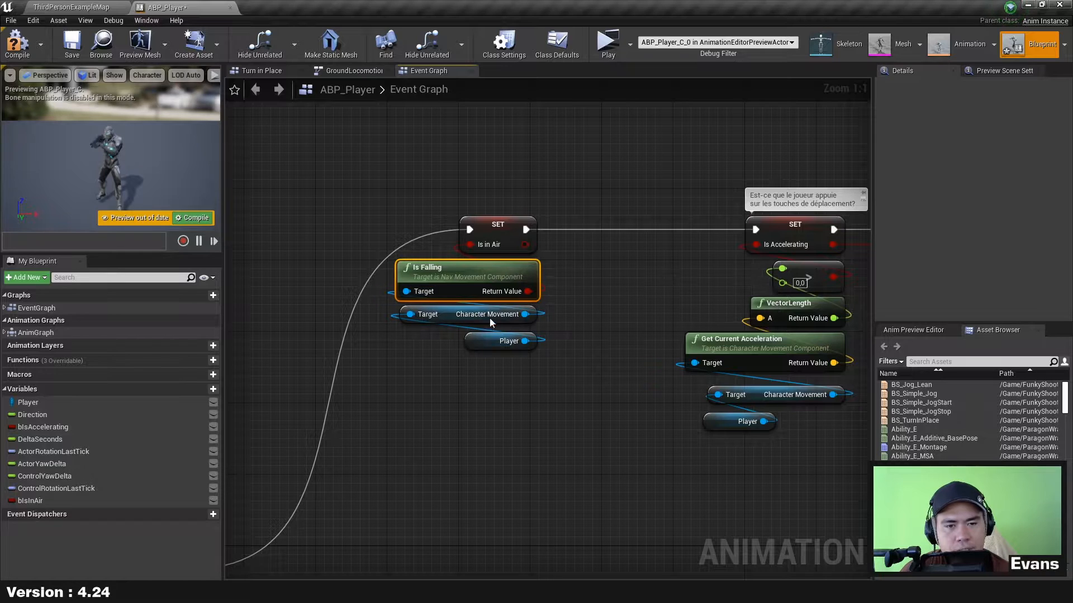
{"action": "left_click", "coordinate": [586, 268]}
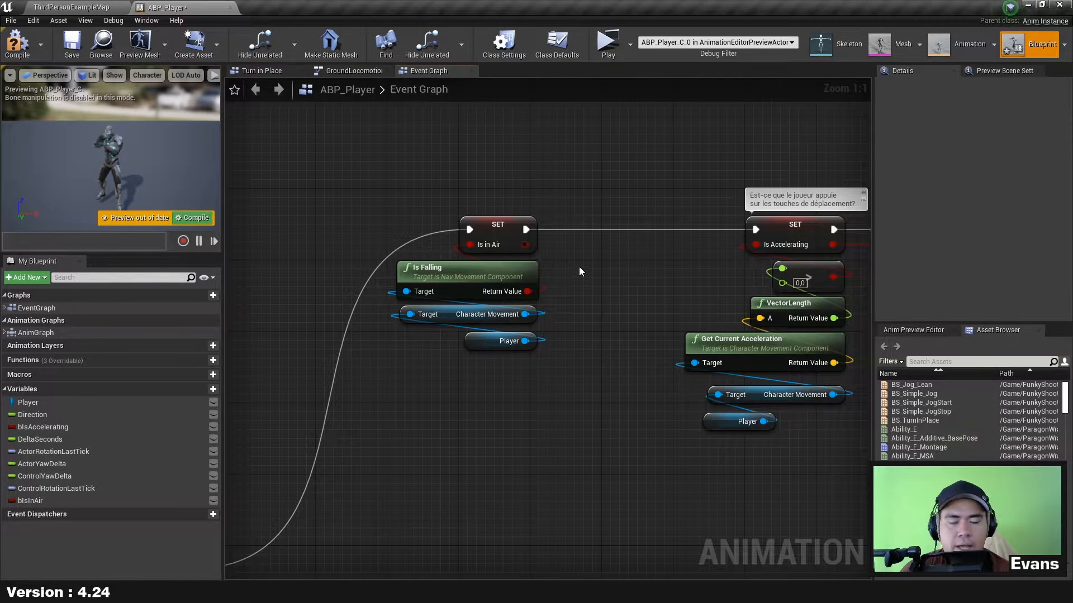
{"action": "left_click", "coordinate": [509, 274]}
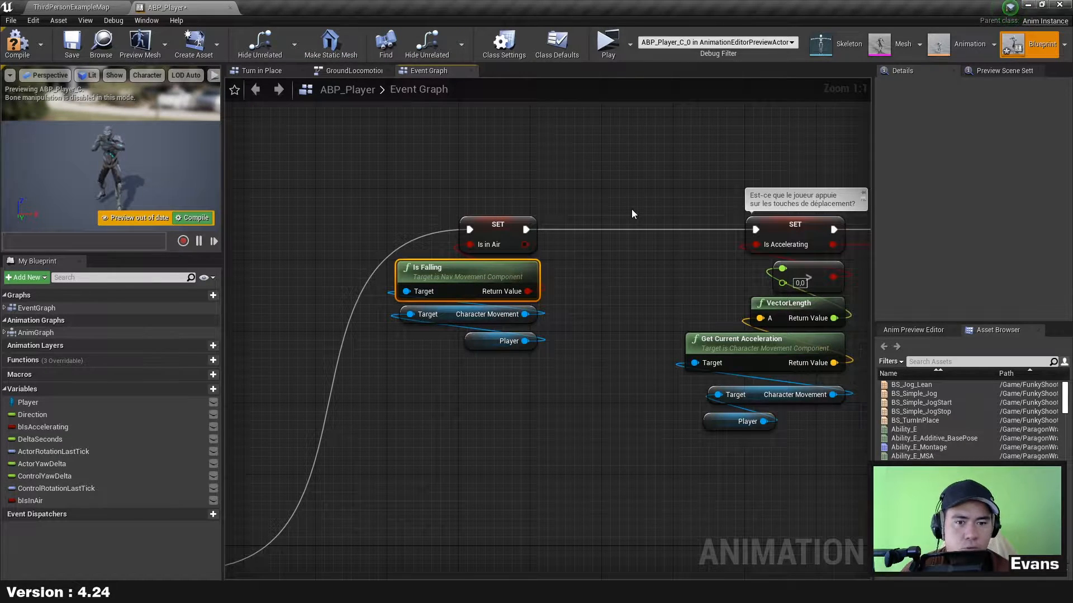
{"action": "left_click", "coordinate": [577, 316]}
{"action": "left_click_drag", "start_coordinate": [455, 424], "coordinate": [525, 184]}
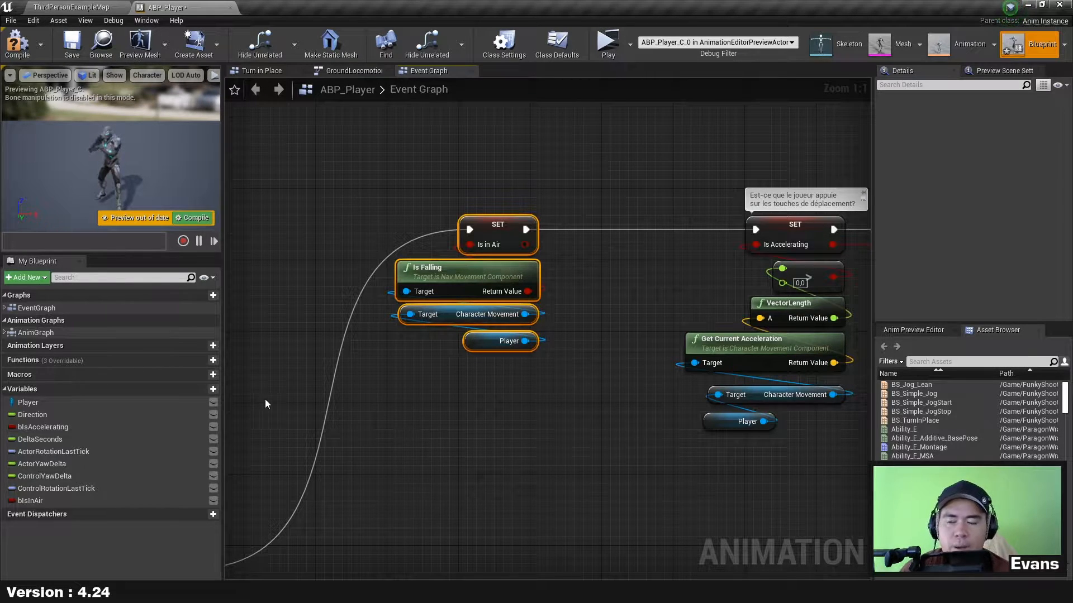
Add a new state named Jump above Idle and JogStart in the GroundLocomotion state machine.
{"action": "left_click", "coordinate": [385, 397]}
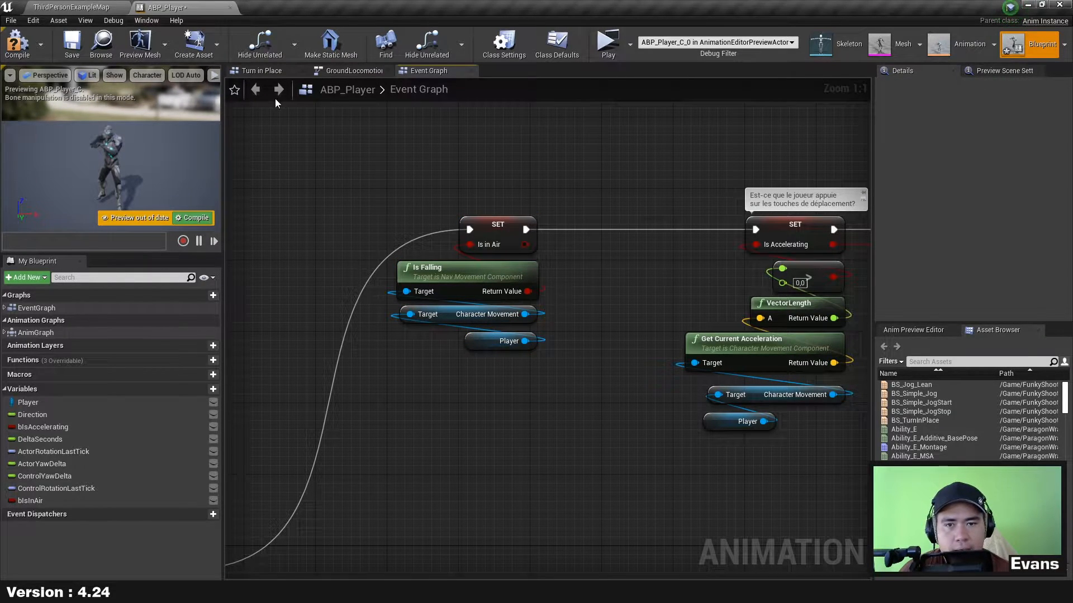
{"action": "left_click", "coordinate": [343, 73]}
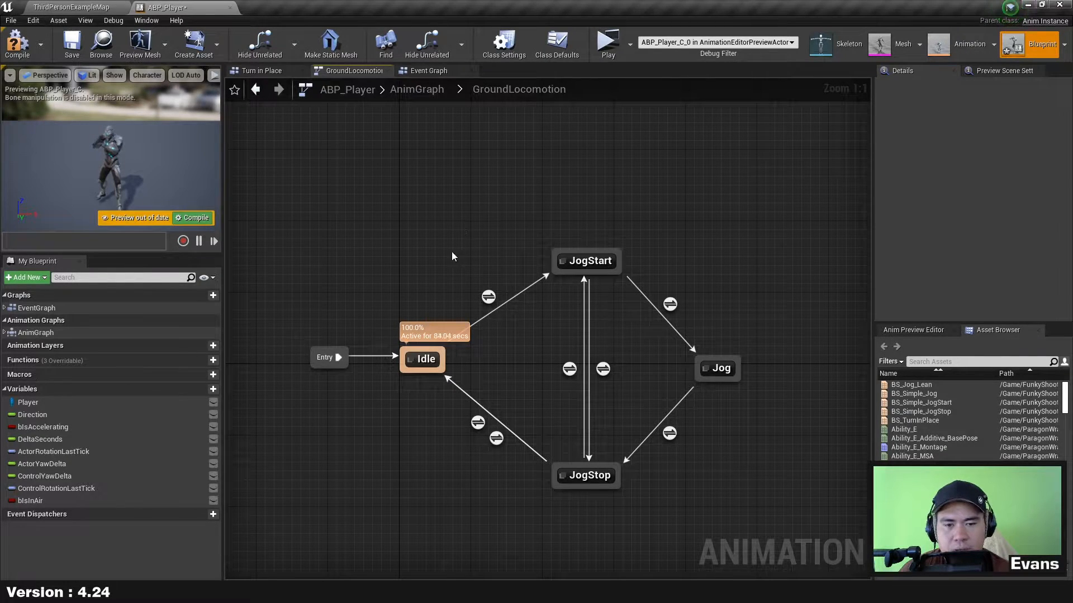
{"action": "right_click_drag", "start_coordinate": [455, 248], "coordinate": [429, 184]}
{"action": "right_click_drag", "start_coordinate": [517, 173], "coordinate": [514, 261]}
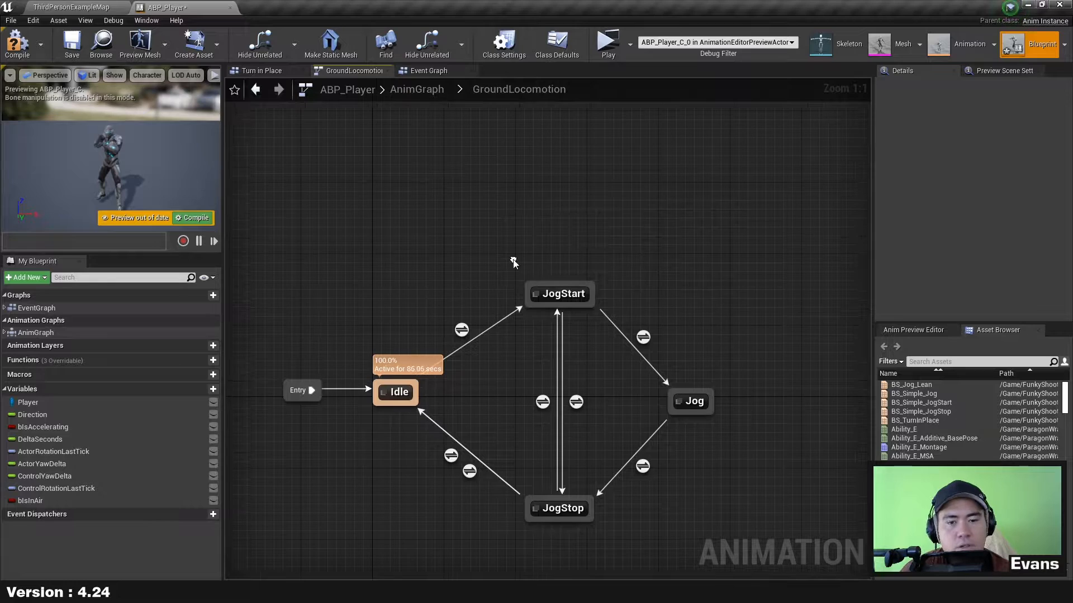
{"action": "right_click_drag", "start_coordinate": [457, 176], "coordinate": [442, 170]}
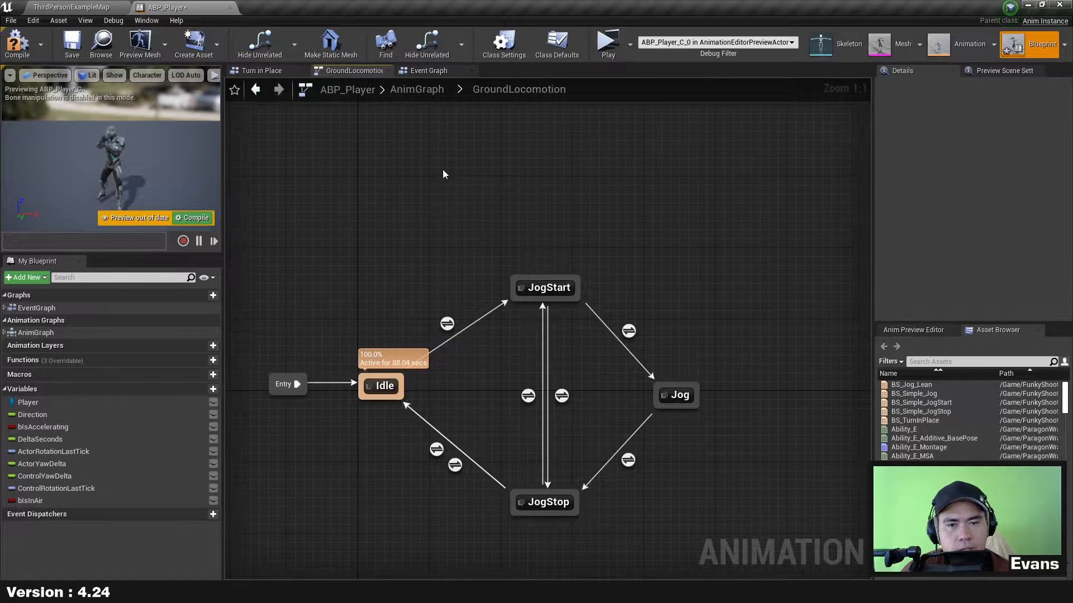
{"action": "right_click", "coordinate": [442, 170]}
{"action": "type", "text": "state"}
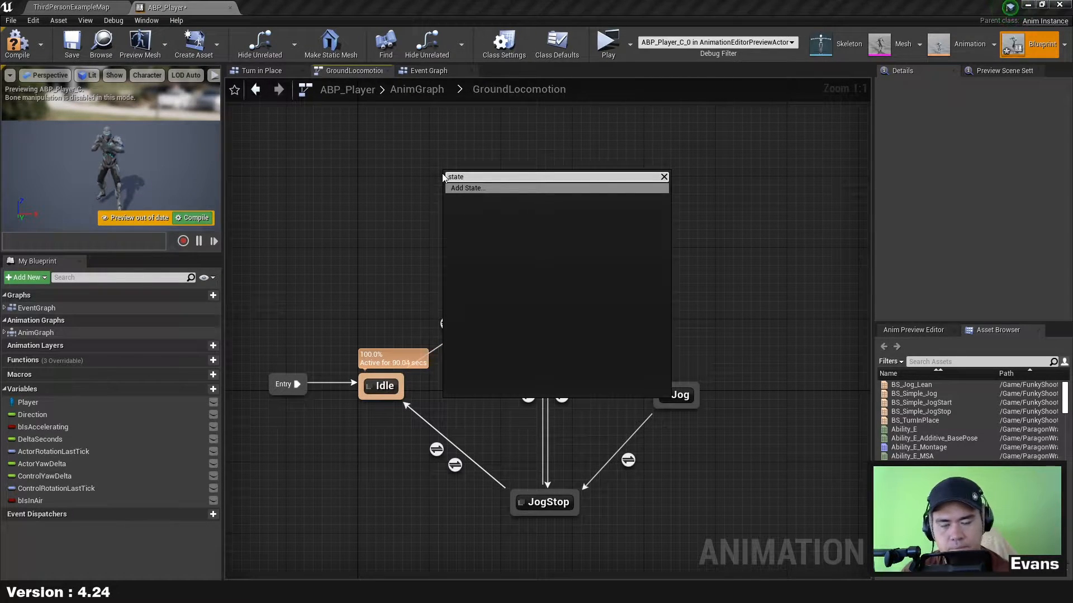
{"action": "key", "text": "Return"}
{"action": "type", "text": "Jump"}
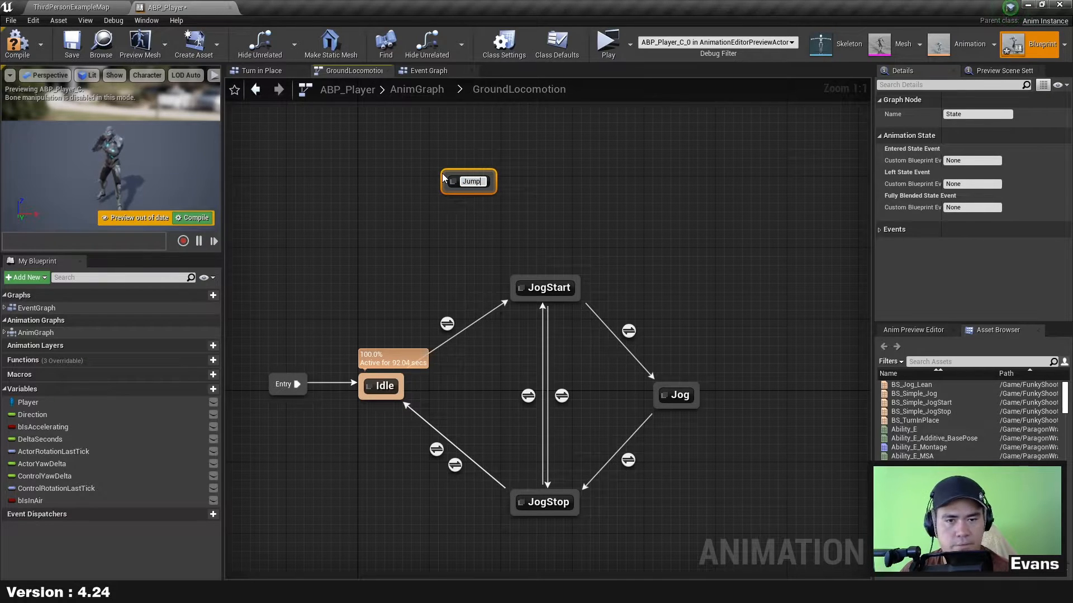
{"action": "key", "text": "Return"}
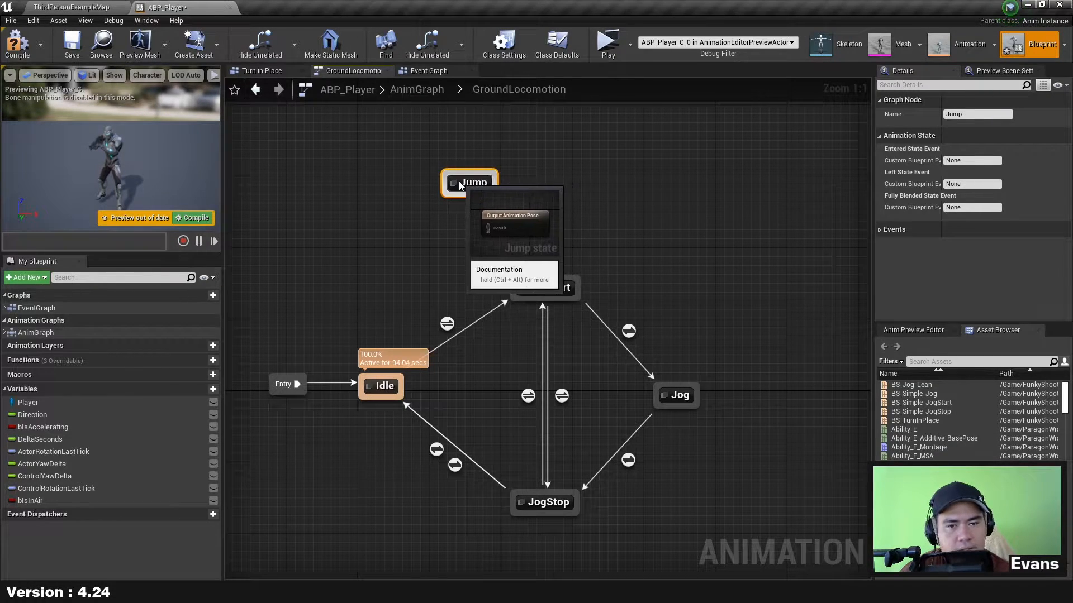
Shift the Jump state slightly up toward Idle's side and compile the animation blueprint.
{"action": "left_click", "coordinate": [455, 162]}
{"action": "left_click_drag", "start_coordinate": [472, 188], "coordinate": [447, 177]}
{"action": "left_click", "coordinate": [444, 247]}
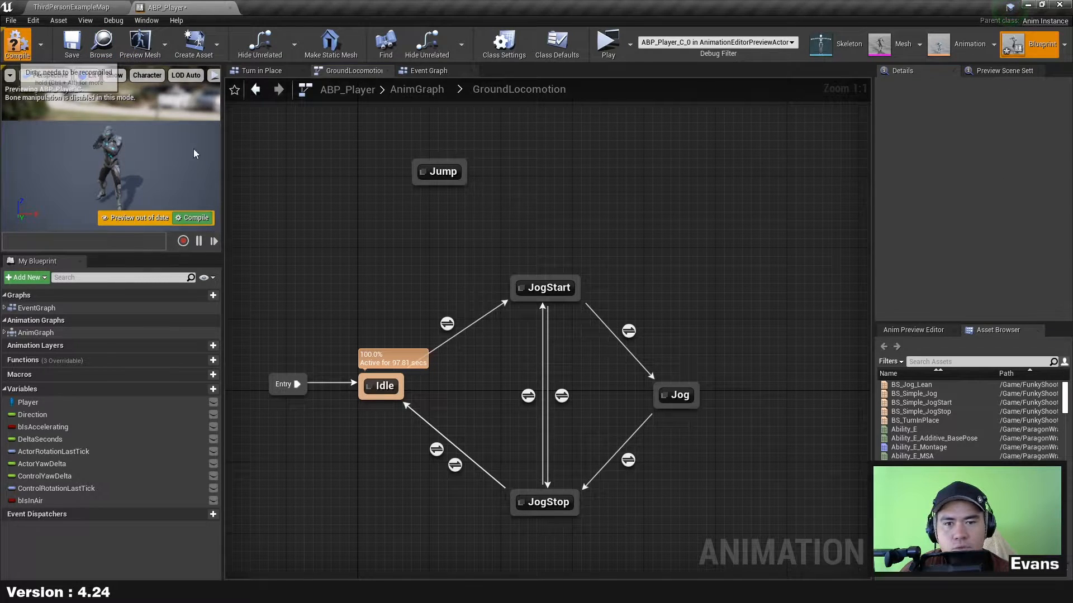
Look into the ParagonWraith content folder from the level editor, and return to the ABP_Player blueprint.
{"action": "left_click", "coordinate": [71, 6]}
{"action": "left_click", "coordinate": [499, 543]}
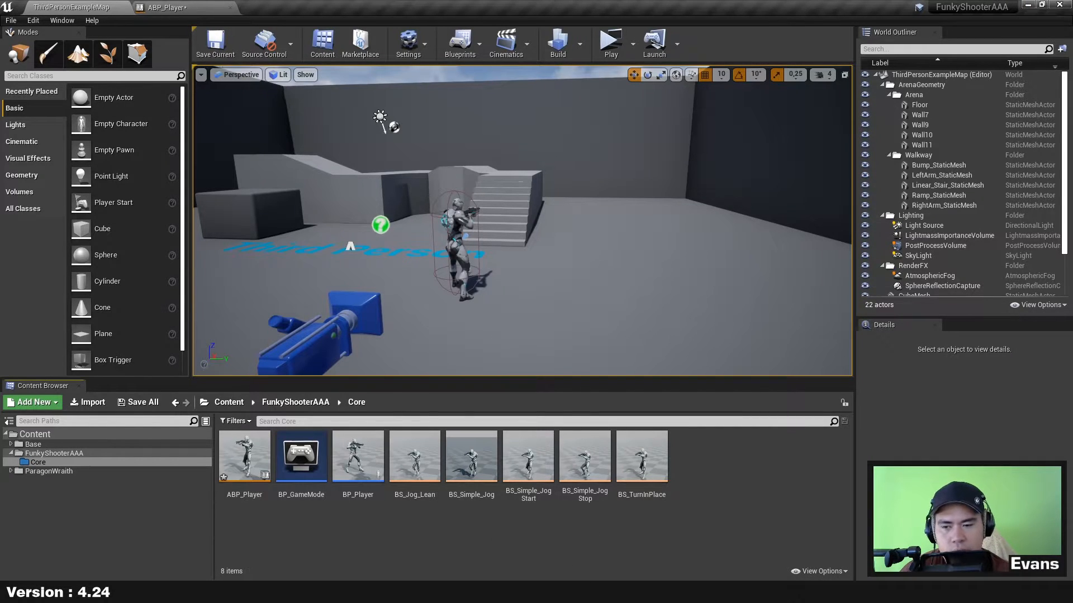
{"action": "left_click", "coordinate": [50, 472]}
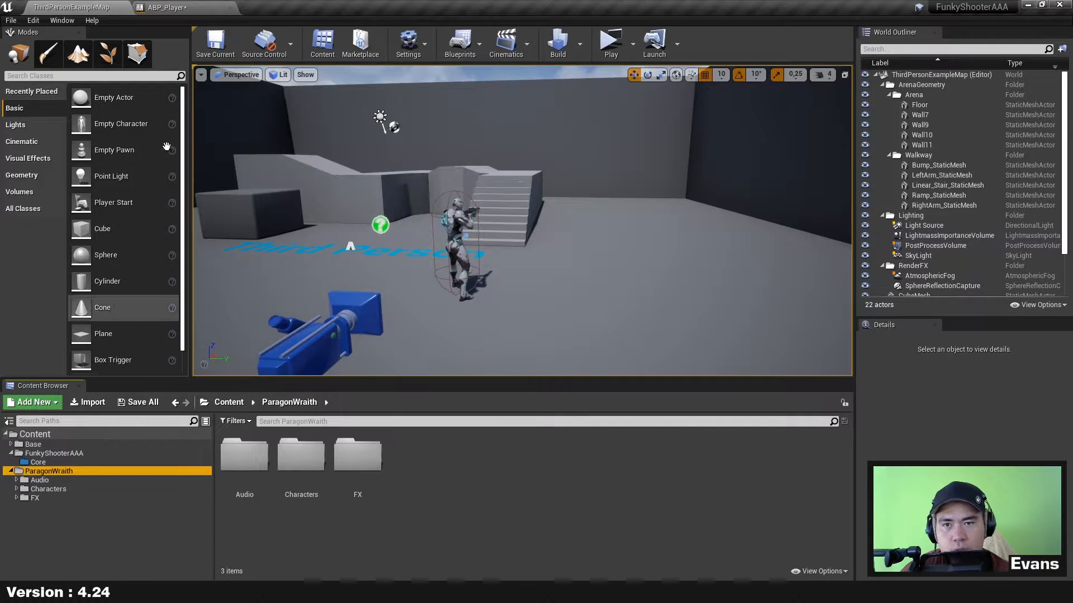
{"action": "left_click", "coordinate": [167, 7]}
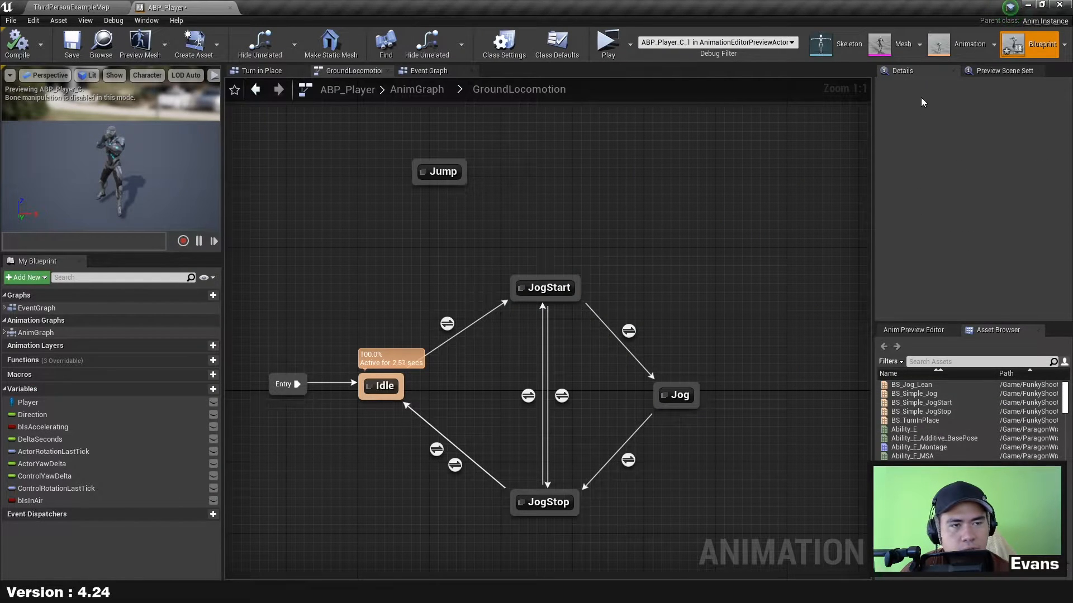
Open the Ability_E animation and filter the skeleton's animation assets by "jump".
{"action": "left_click", "coordinate": [941, 430]}
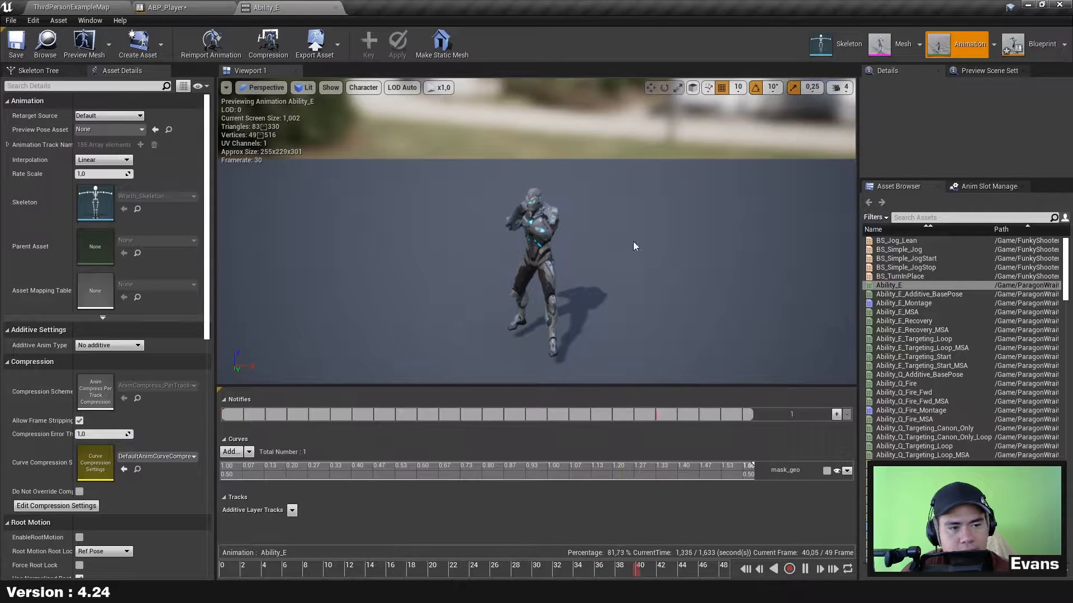
{"action": "left_click", "coordinate": [934, 218]}
{"action": "type", "text": "jump"}
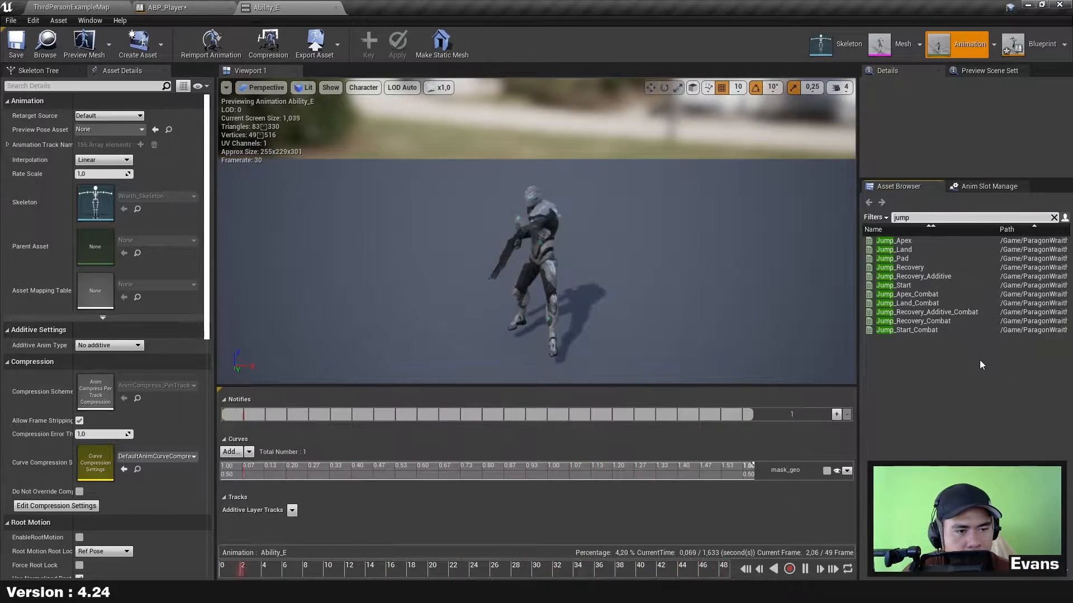
Open the Jump_Start_Combat animation, pause its playback and scrub through its frames to preview the take-off.
{"action": "left_click", "coordinate": [943, 329]}
{"action": "double_click", "coordinate": [943, 328]}
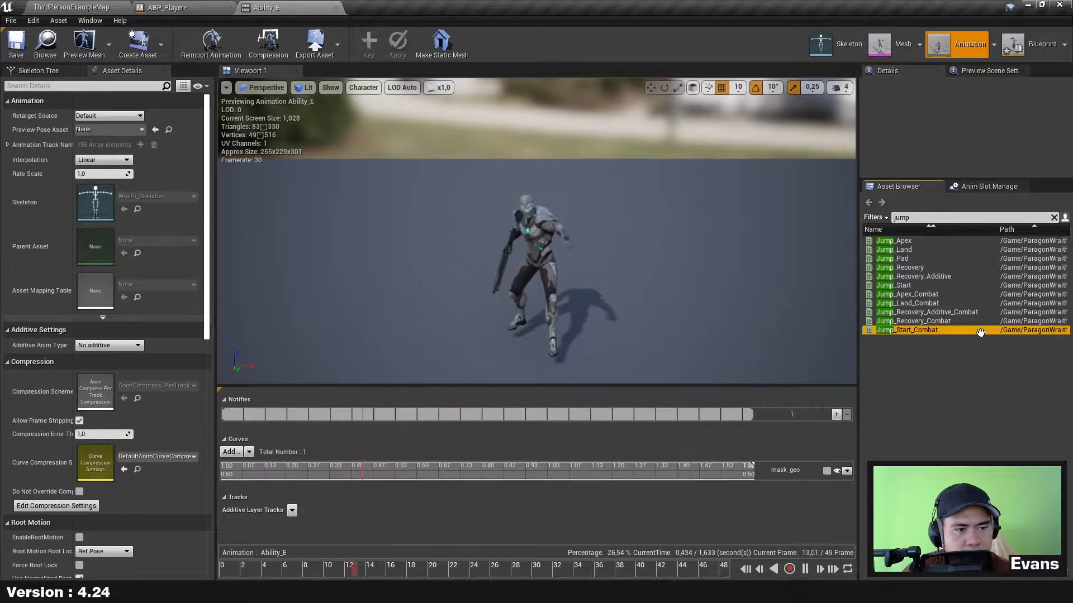
{"action": "right_click_drag", "start_coordinate": [562, 287], "coordinate": [562, 248]}
{"action": "left_click", "coordinate": [805, 569]}
{"action": "left_click_drag", "start_coordinate": [446, 575], "coordinate": [689, 572]}
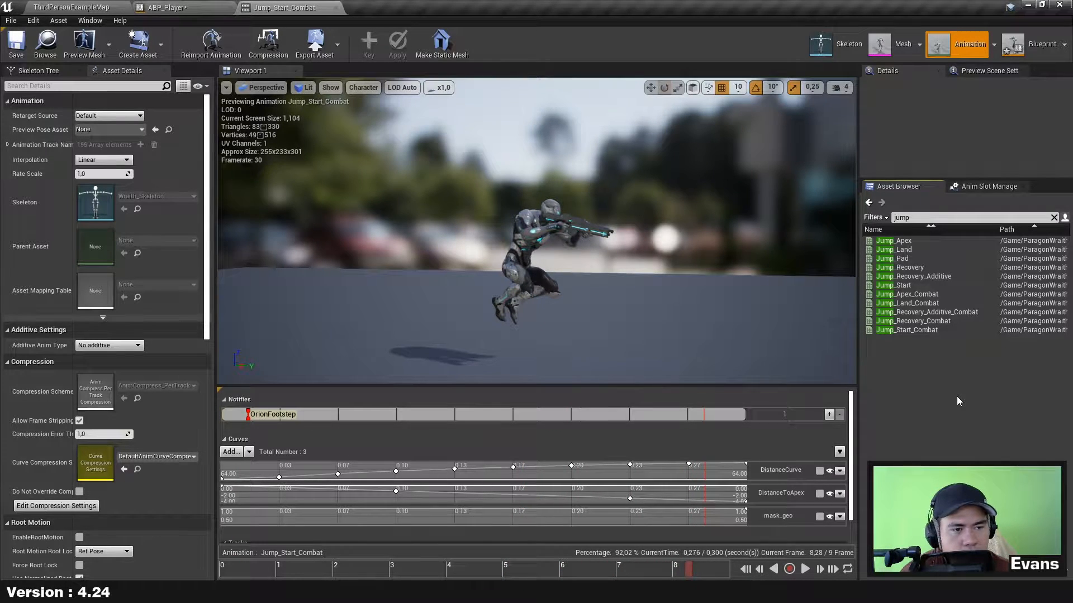
Open the Jump_Apex_Combat animation and scrub from its first frame to its last.
{"action": "left_click", "coordinate": [917, 294]}
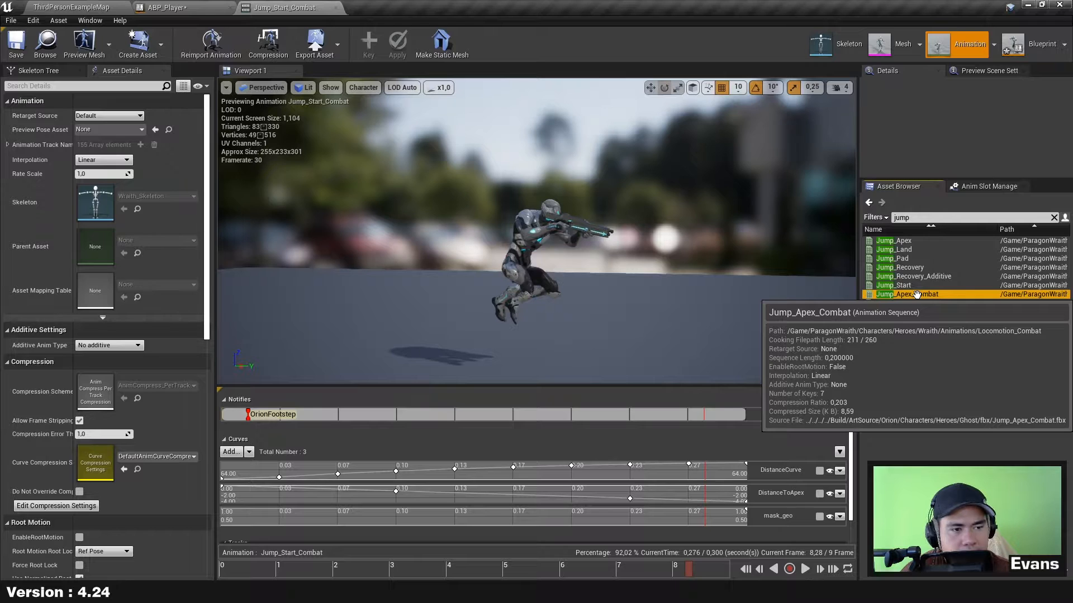
{"action": "double_click", "coordinate": [922, 294]}
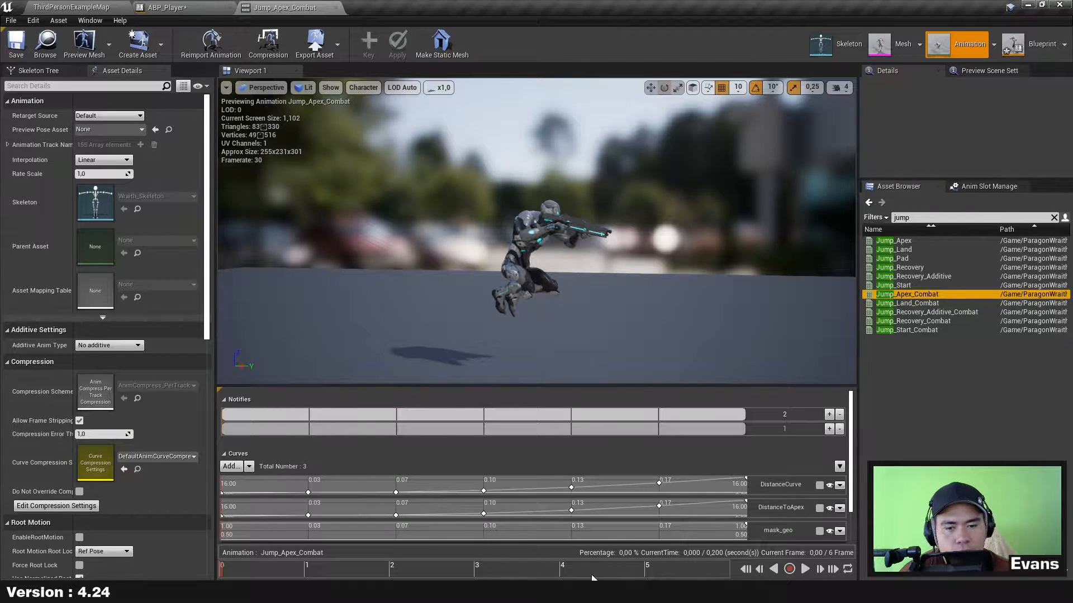
{"action": "left_click", "coordinate": [221, 569]}
{"action": "left_click_drag", "start_coordinate": [238, 571], "coordinate": [726, 571]}
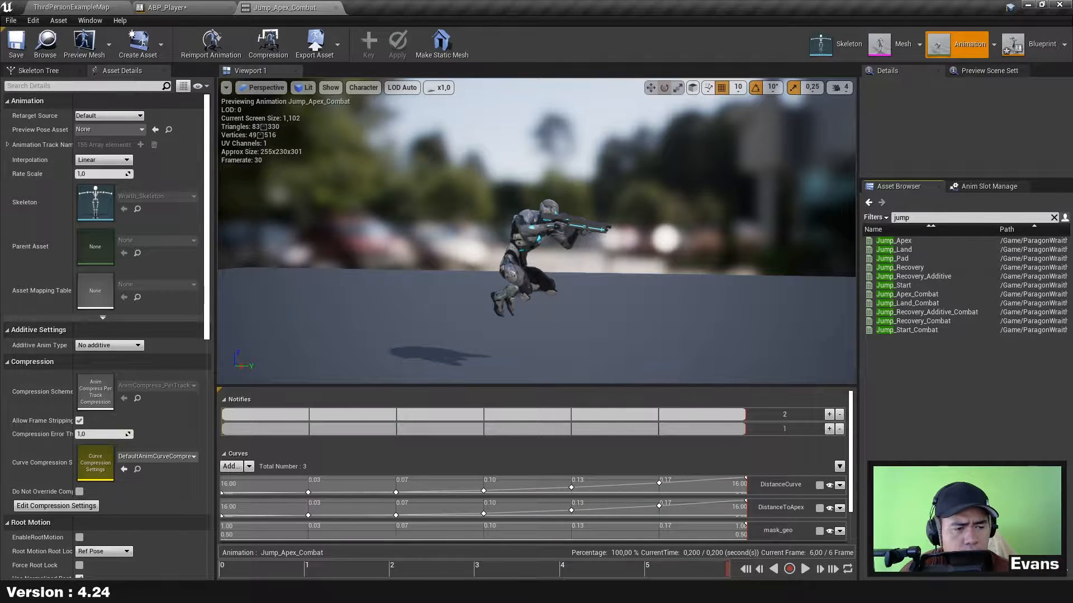
Preview Jump_Land_Combat and Jump_Recovery_Additive_Combat by scrubbing through both animations, and return to ABP_Player's GroundLocomotion graph.
{"action": "double_click", "coordinate": [949, 303]}
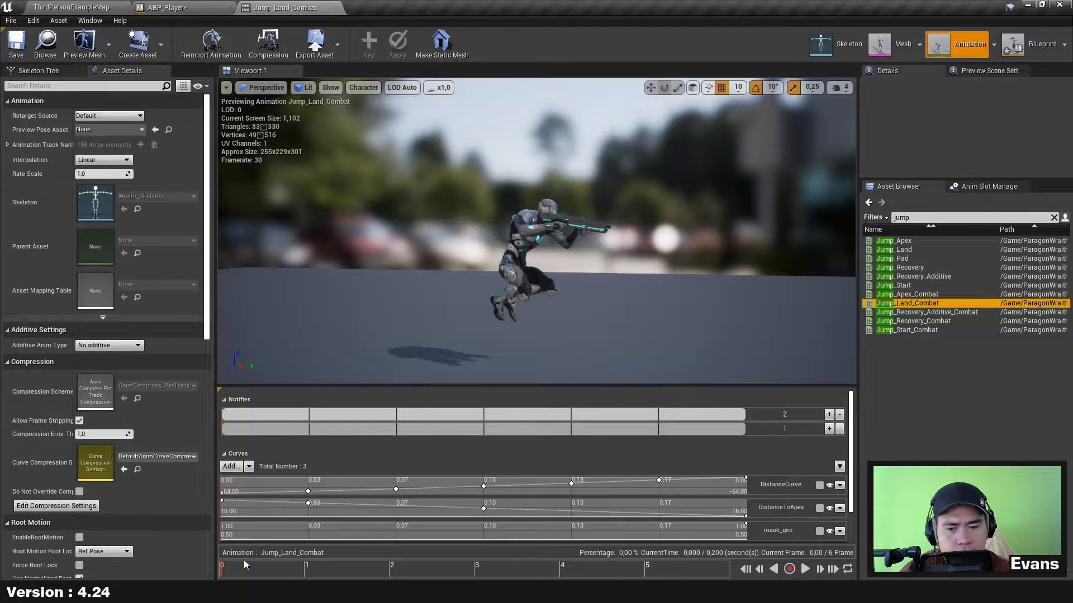
{"action": "left_click_drag", "start_coordinate": [226, 568], "coordinate": [771, 578]}
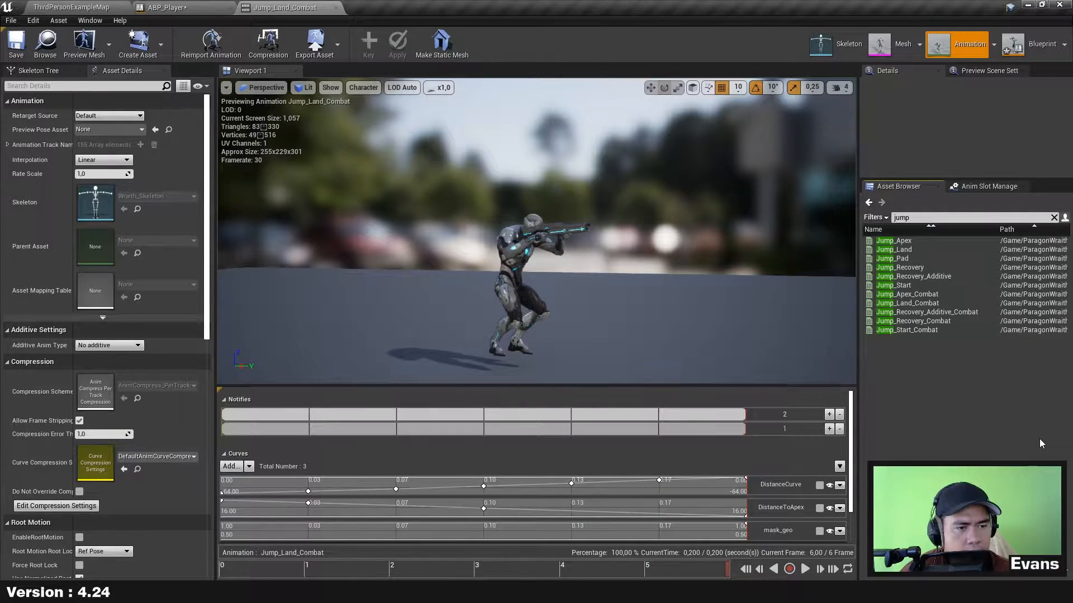
{"action": "double_click", "coordinate": [960, 313]}
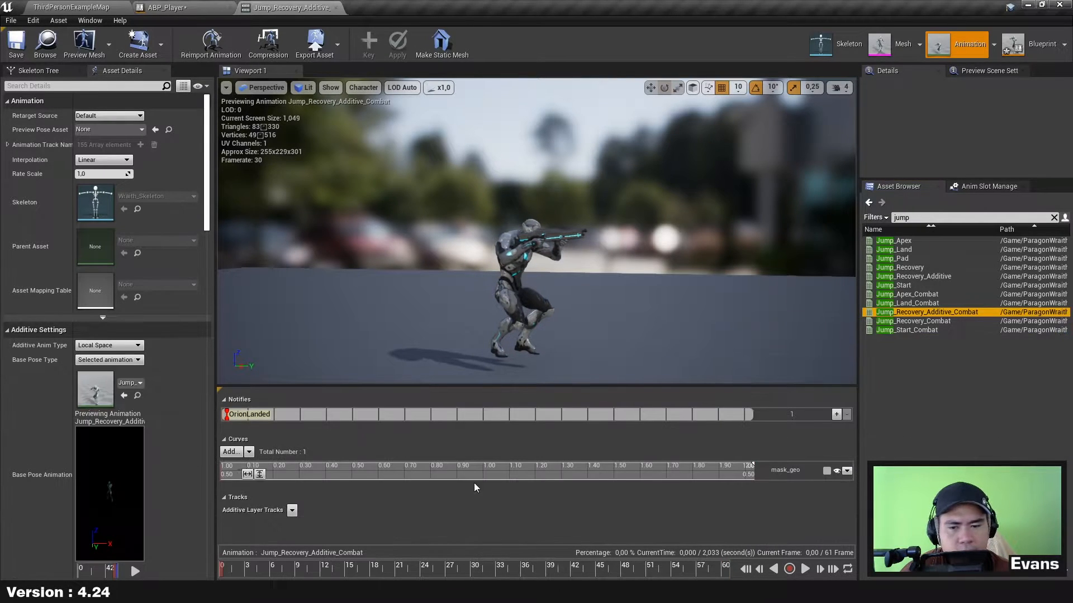
{"action": "left_click_drag", "start_coordinate": [223, 568], "coordinate": [735, 566]}
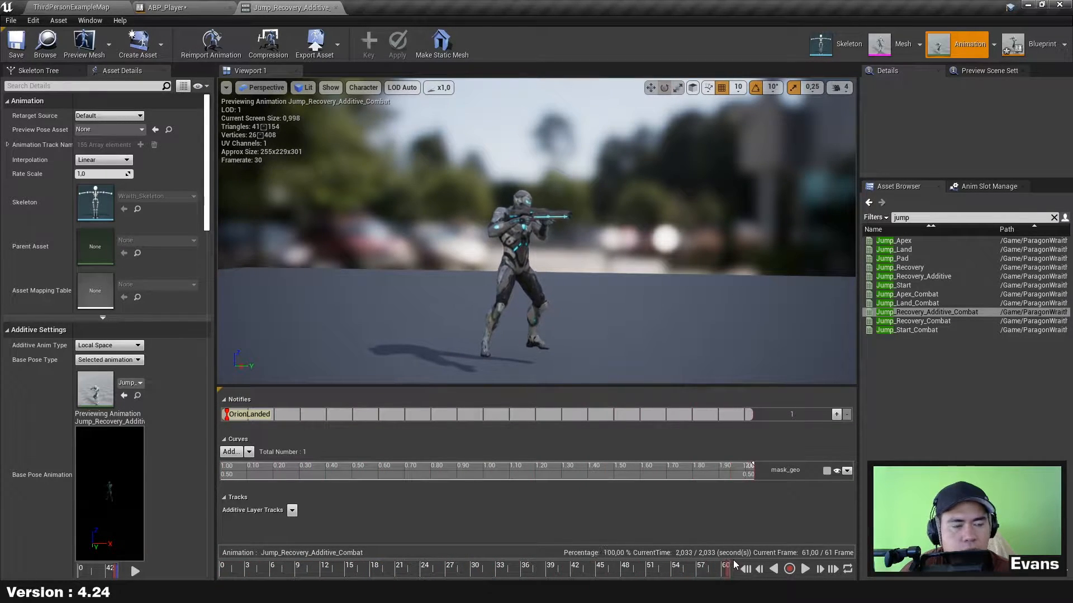
{"action": "left_click", "coordinate": [991, 419]}
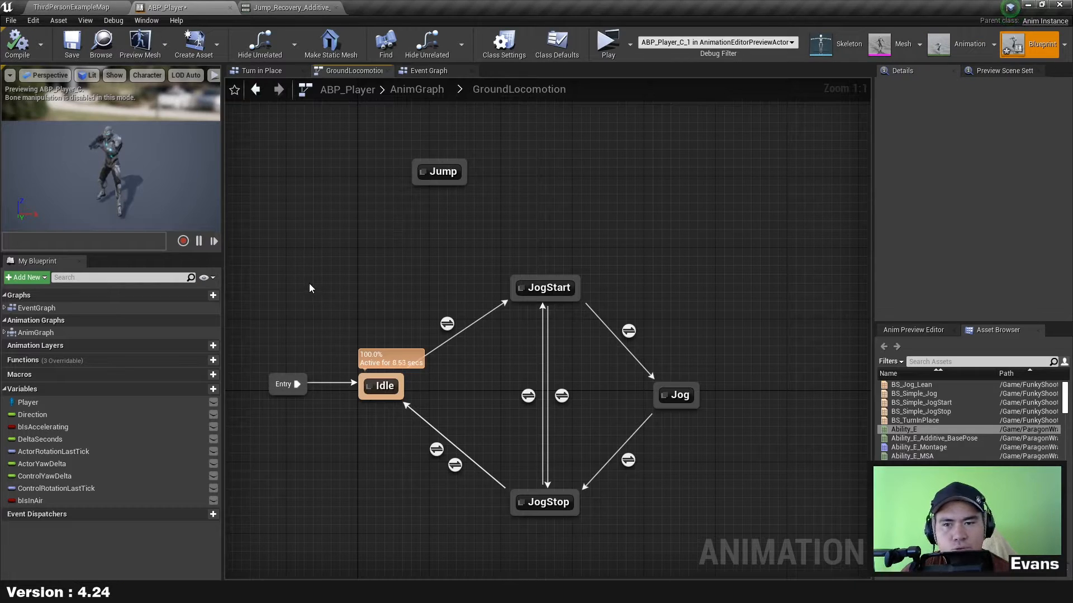
{"action": "left_click_drag", "start_coordinate": [310, 283], "coordinate": [519, 140]}
{"action": "right_click_drag", "start_coordinate": [566, 129], "coordinate": [635, 106]}
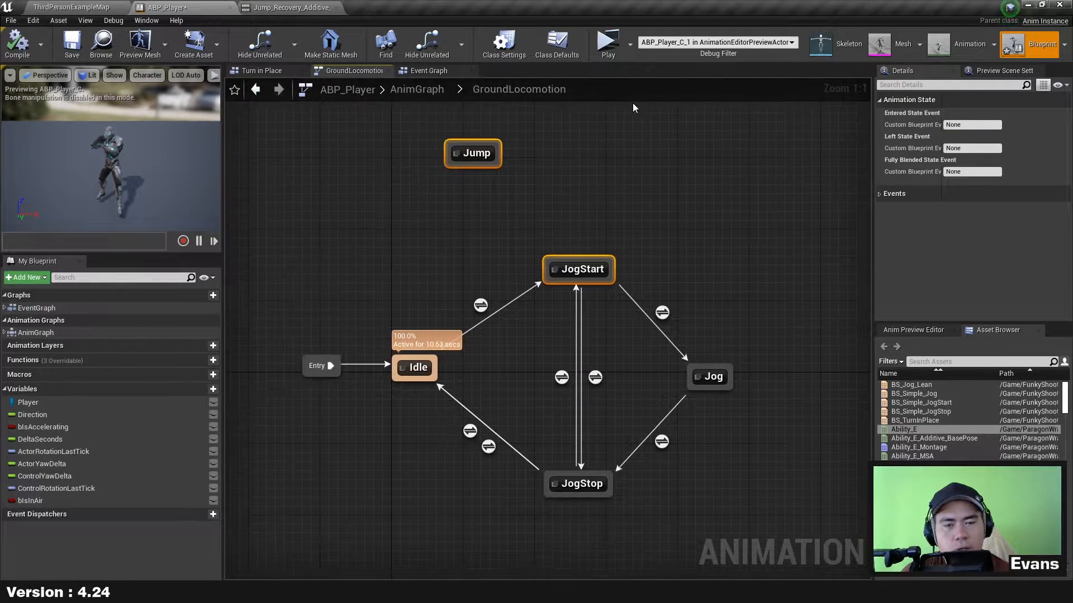
{"action": "left_click", "coordinate": [575, 141]}
{"action": "left_click", "coordinate": [460, 166]}
{"action": "right_click", "coordinate": [459, 163]}
{"action": "left_click", "coordinate": [525, 200]}
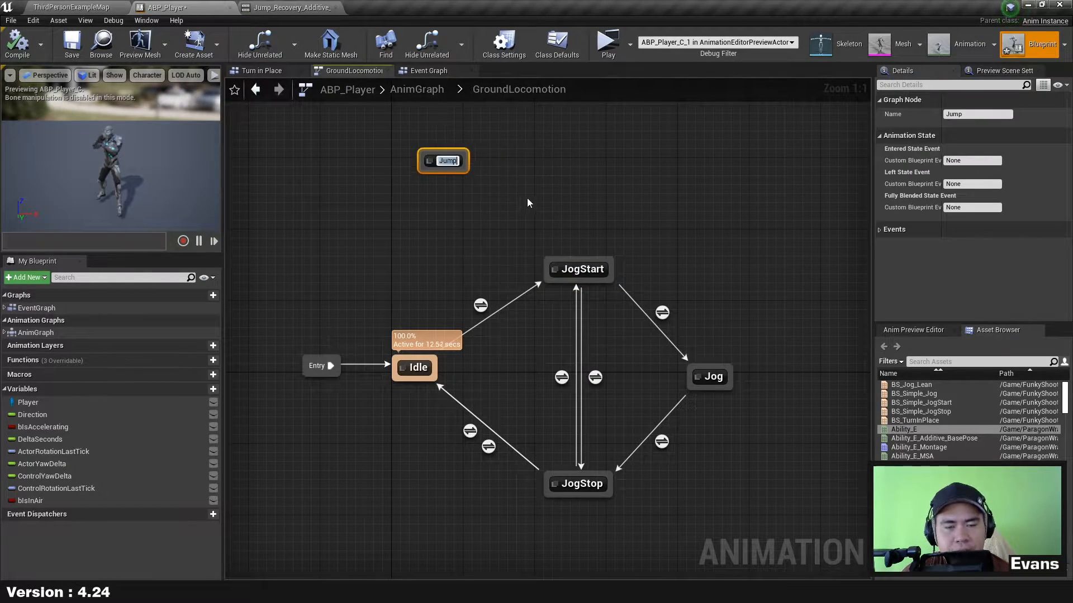
{"action": "left_click", "coordinate": [548, 199]}
{"action": "right_click_drag", "start_coordinate": [577, 198], "coordinate": [555, 197]}
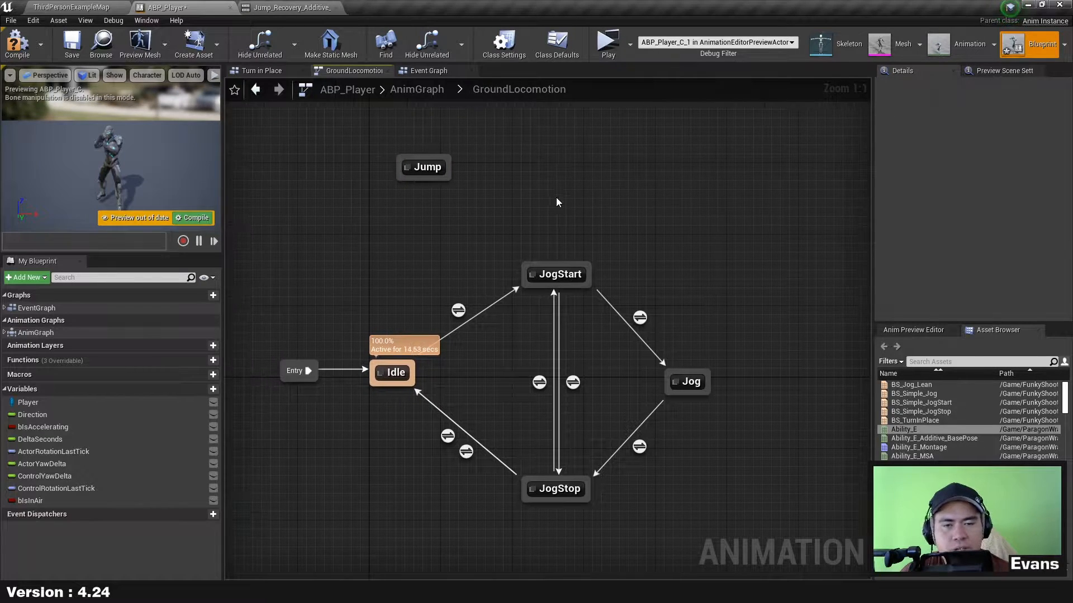
Move the Jump state closer above JogStart and filter the blueprint's animation assets by "jump".
{"action": "left_click_drag", "start_coordinate": [417, 172], "coordinate": [479, 153]}
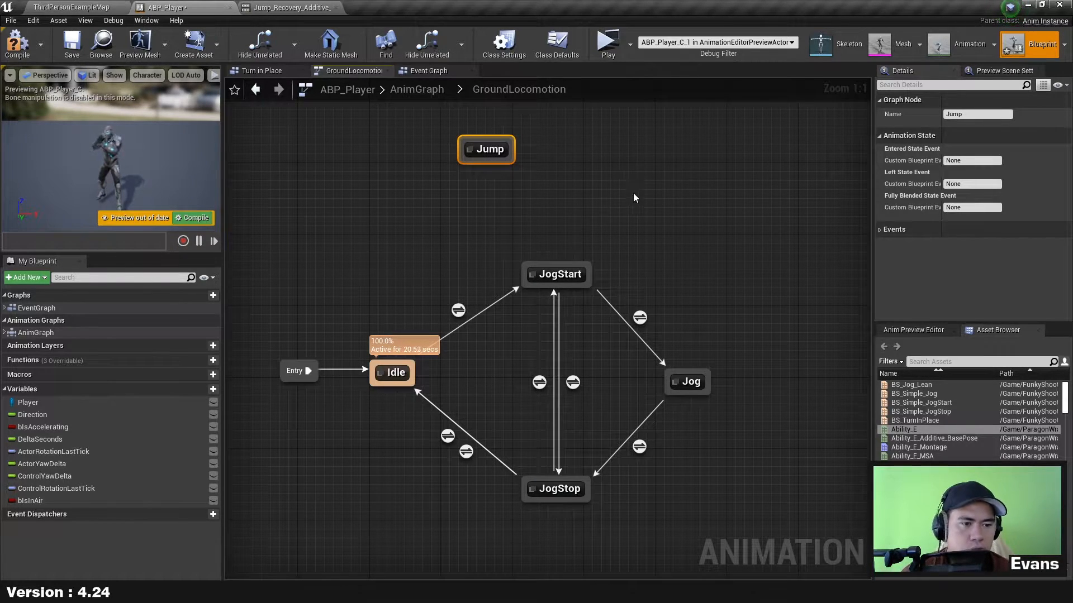
{"action": "left_click", "coordinate": [981, 361]}
{"action": "type", "text": "j"}
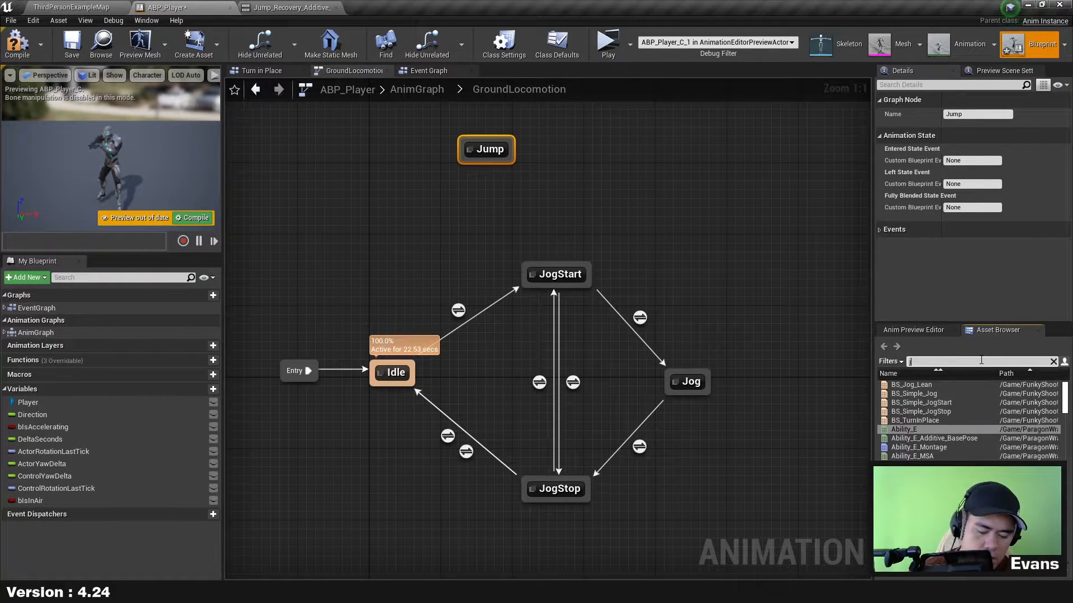
{"action": "type", "text": "ump"}
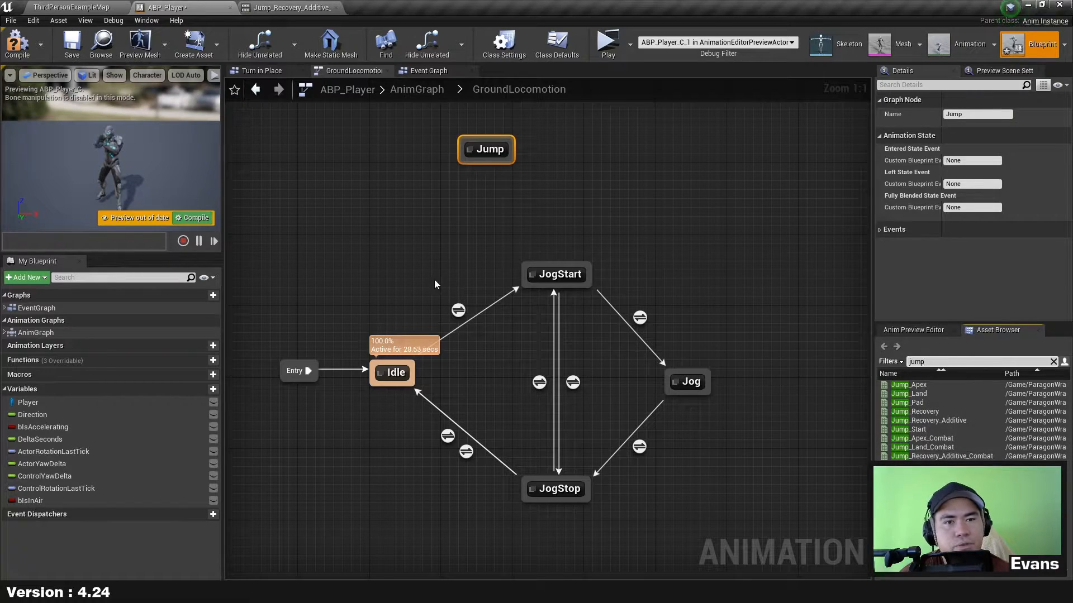
{"action": "left_click", "coordinate": [682, 223]}
{"action": "right_click_drag", "start_coordinate": [681, 223], "coordinate": [664, 241]}
{"action": "left_click", "coordinate": [375, 389]}
{"action": "left_click_drag", "start_coordinate": [382, 398], "coordinate": [385, 303]}
{"action": "left_click", "coordinate": [324, 270]}
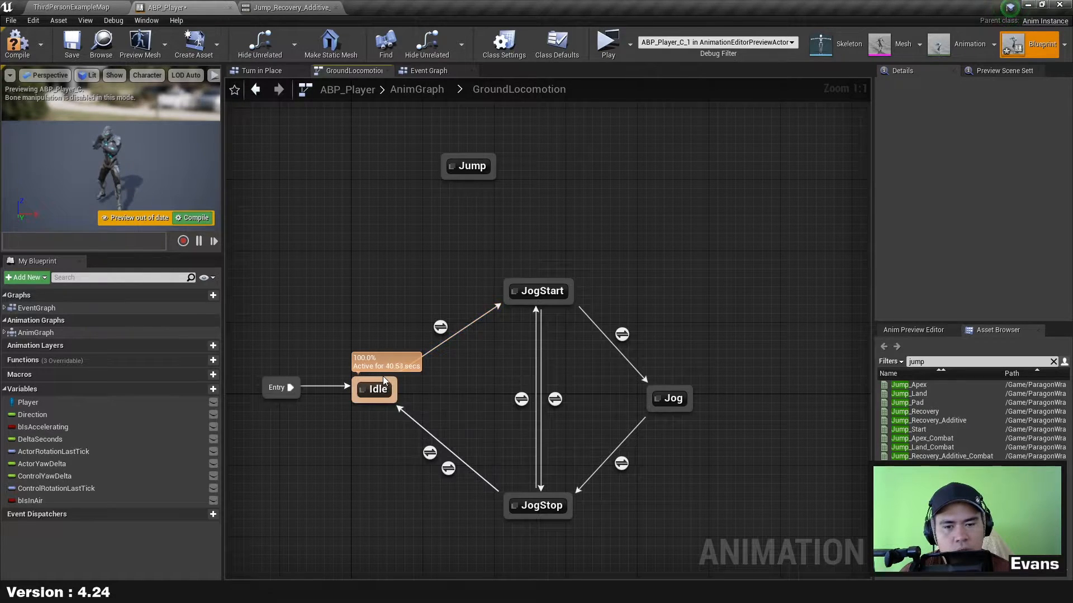
Create transitions from the Idle, JogStart and Jog states into the Jump state.
{"action": "left_click_drag", "start_coordinate": [373, 383], "coordinate": [459, 173]}
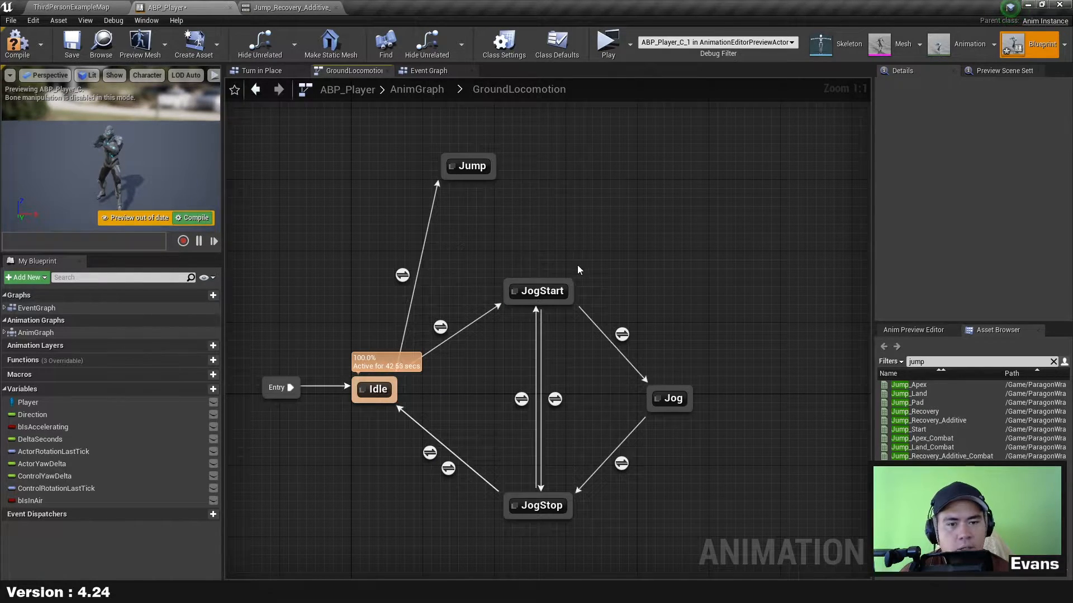
{"action": "left_click_drag", "start_coordinate": [532, 280], "coordinate": [475, 170]}
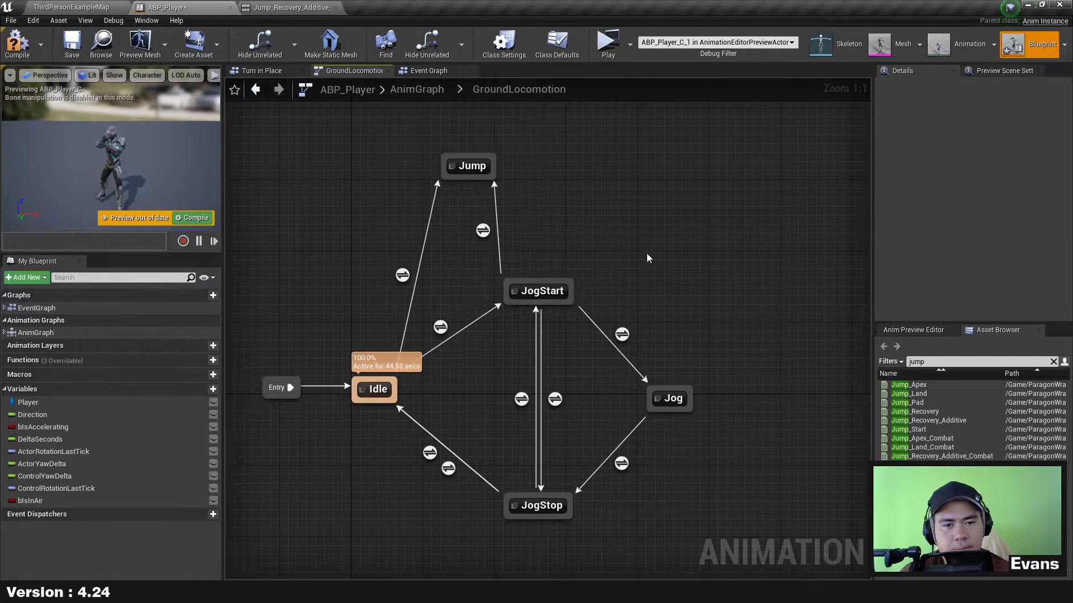
{"action": "left_click_drag", "start_coordinate": [680, 389], "coordinate": [476, 171]}
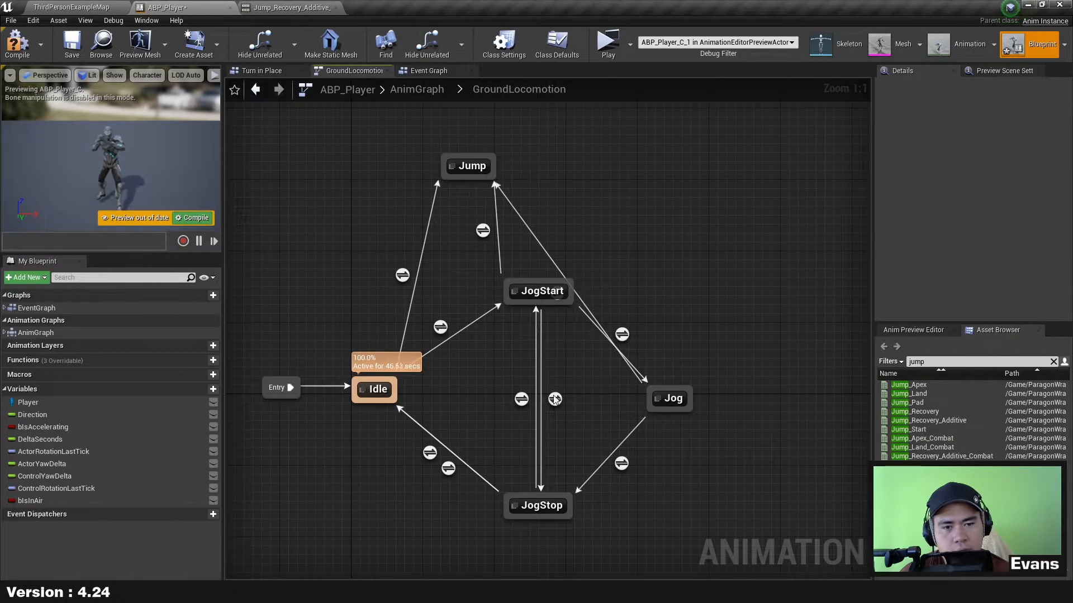
Create a transition from JogStop into Jump and move the Jump state out above and to the right of Jog.
{"action": "left_click_drag", "start_coordinate": [532, 499], "coordinate": [793, 202]}
{"action": "right_click_drag", "start_coordinate": [793, 202], "coordinate": [691, 196]}
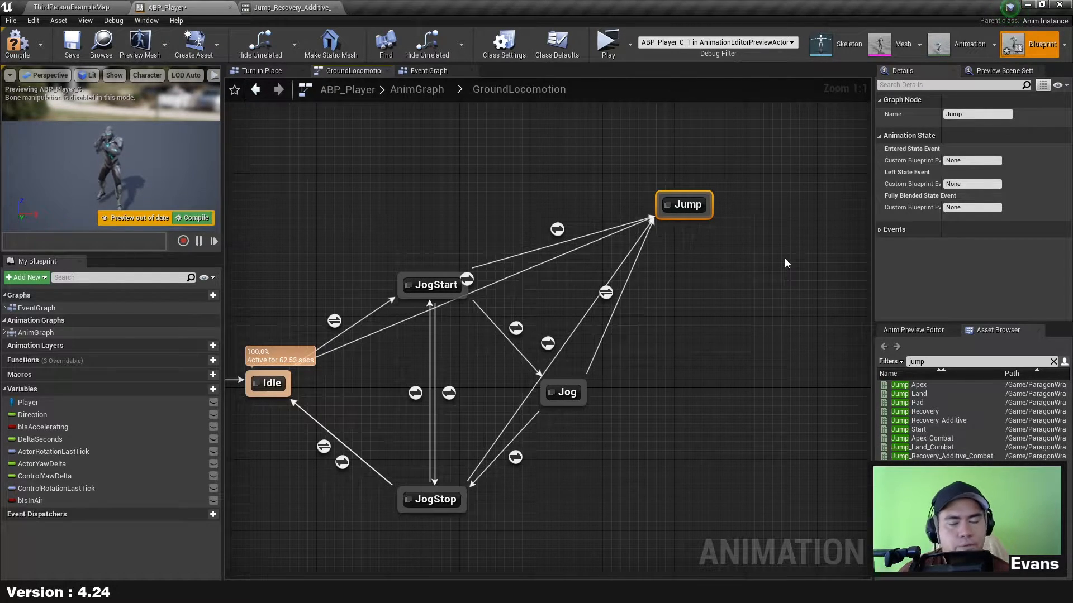
{"action": "right_click_drag", "start_coordinate": [739, 183], "coordinate": [758, 161]}
{"action": "left_click_drag", "start_coordinate": [785, 136], "coordinate": [632, 242]}
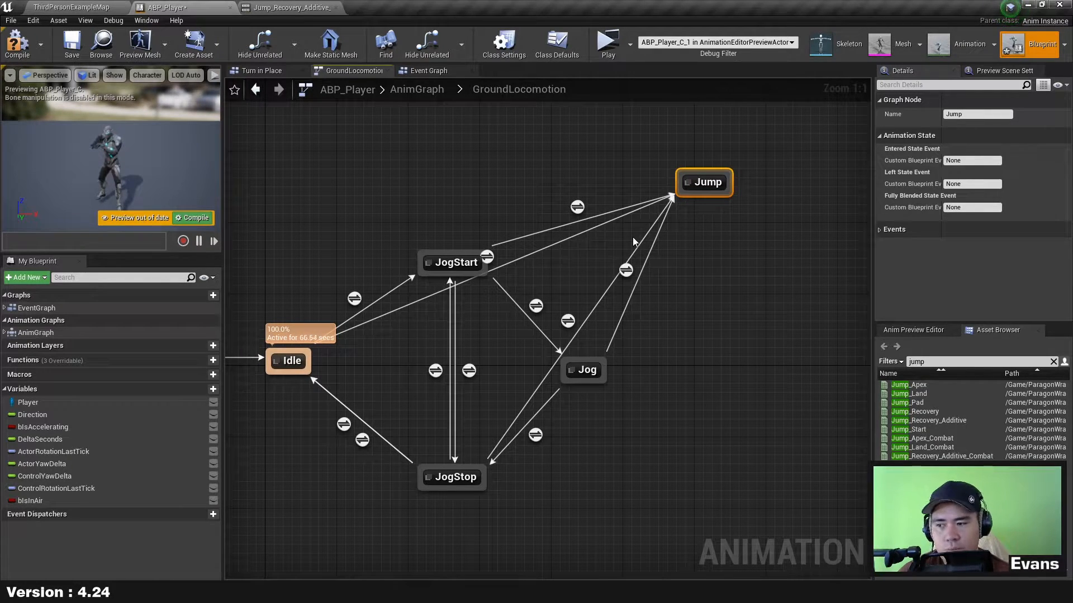
Delete the Jump state with its incoming transitions from the GroundLocomotion state machine.
{"action": "key", "text": "Delete"}
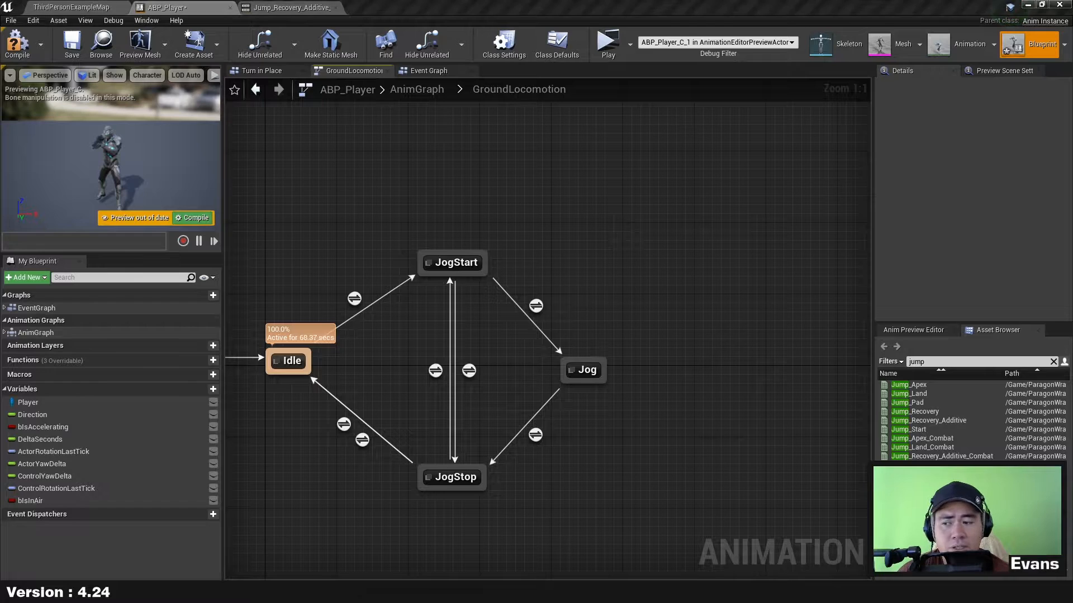
{"action": "right_click_drag", "start_coordinate": [408, 195], "coordinate": [544, 165]}
{"action": "left_click_drag", "start_coordinate": [323, 162], "coordinate": [799, 487]}
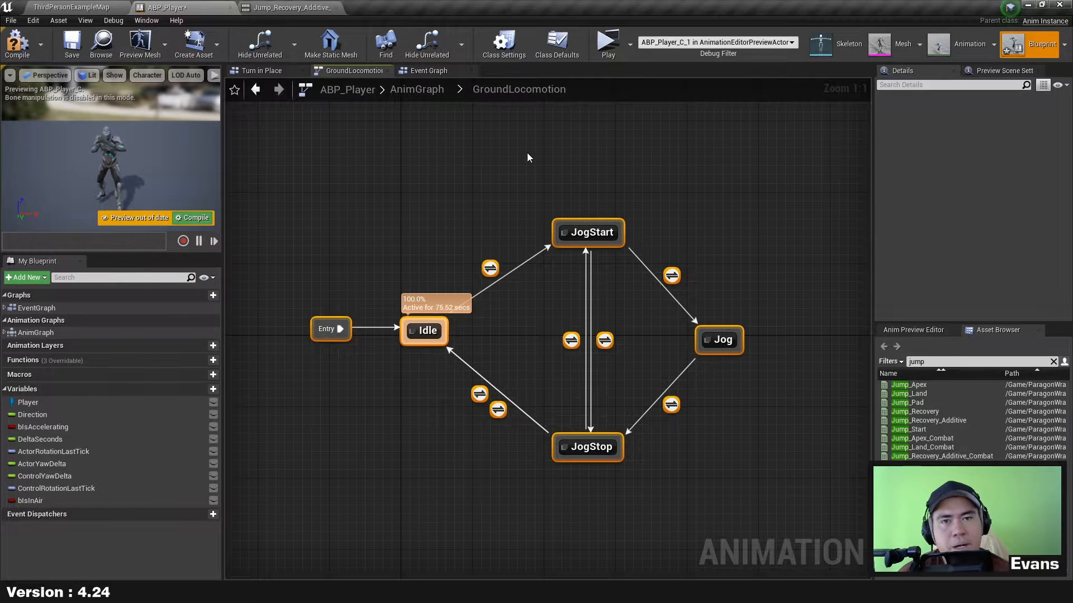
{"action": "left_click_drag", "start_coordinate": [335, 163], "coordinate": [733, 518]}
{"action": "left_click", "coordinate": [540, 258]}
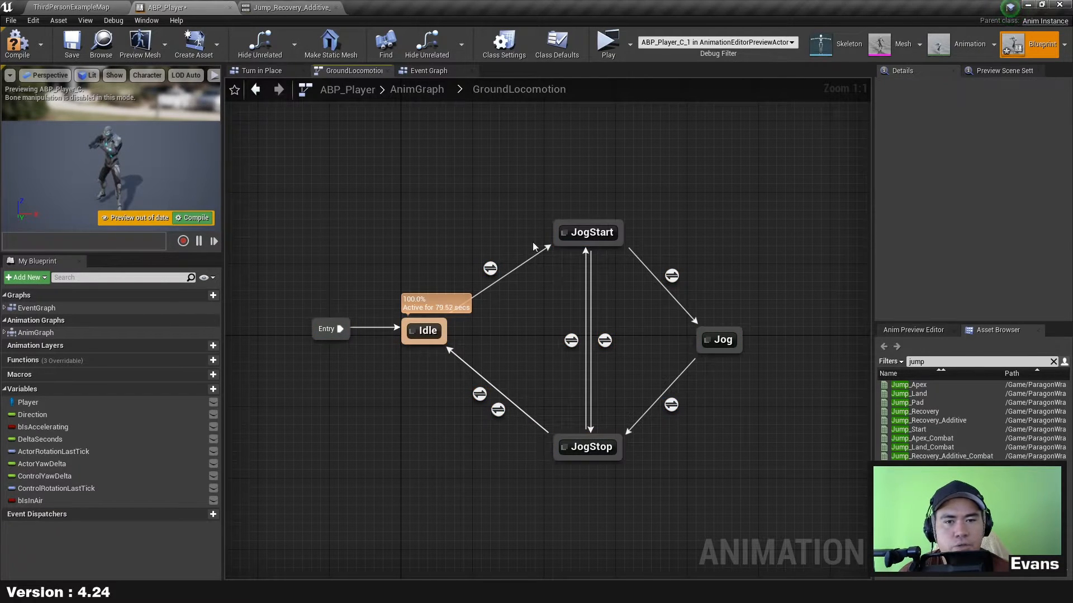
In the AnimGraph, disconnect GroundLocomotion from the Output Pose and move its node up and away to make room.
{"action": "left_click", "coordinate": [418, 88]}
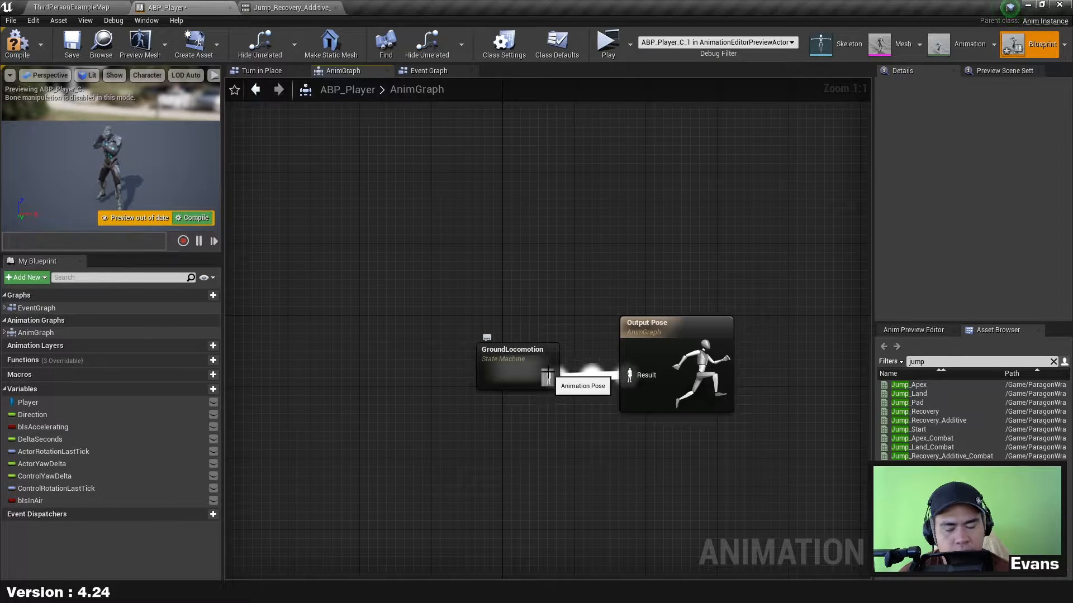
{"action": "left_click", "coordinate": [547, 372], "text": "alt"}
{"action": "left_click_drag", "start_coordinate": [517, 377], "coordinate": [463, 164]}
{"action": "left_click", "coordinate": [546, 266]}
{"action": "right_click_drag", "start_coordinate": [595, 236], "coordinate": [585, 266]}
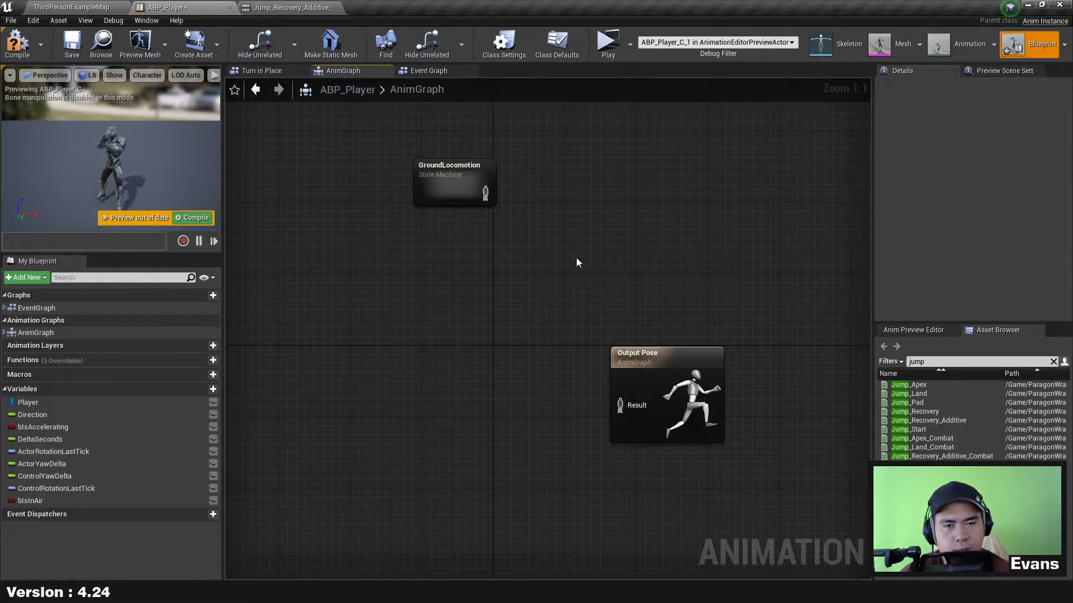
Save GroundLocomotion's output to a new cached pose named GroundLocoCache.
{"action": "left_click_drag", "start_coordinate": [483, 192], "coordinate": [558, 192]}
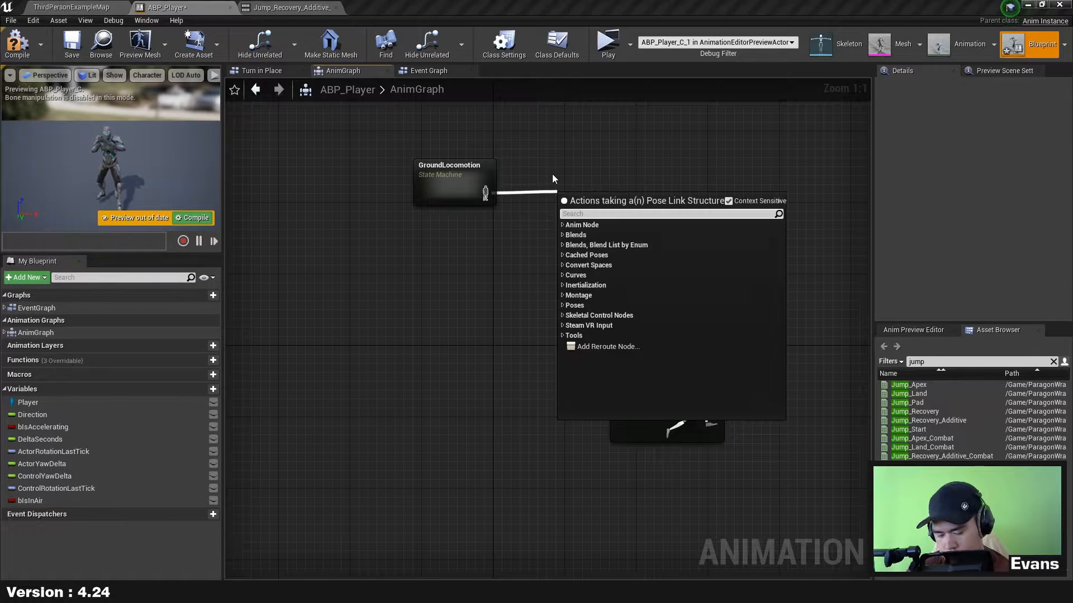
{"action": "type", "text": "new s"}
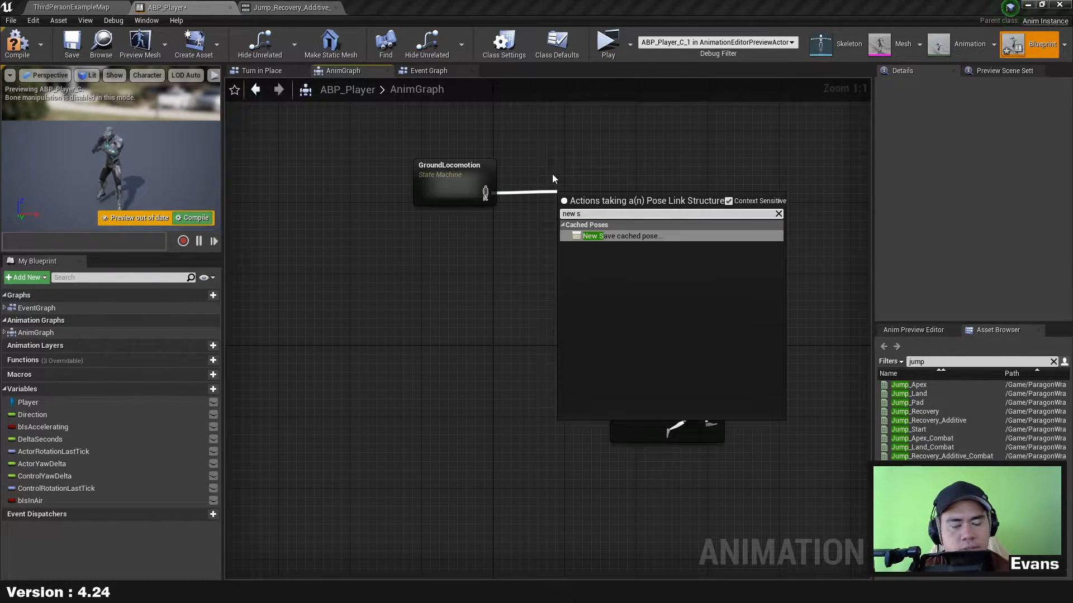
{"action": "key", "text": "Return"}
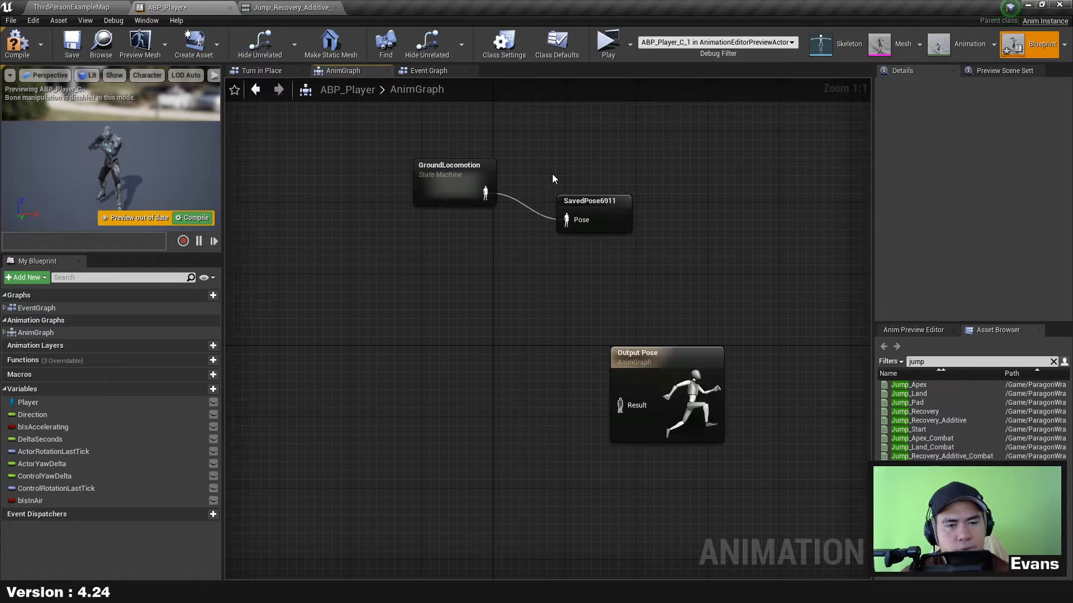
{"action": "left_click", "coordinate": [607, 208]}
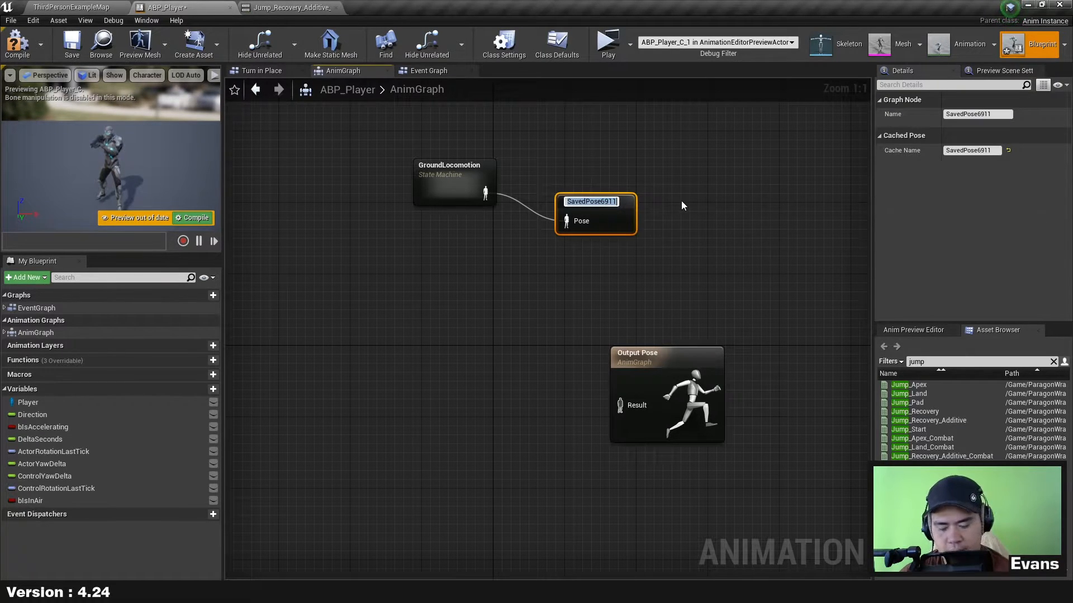
{"action": "type", "text": "GroundLocoCache"}
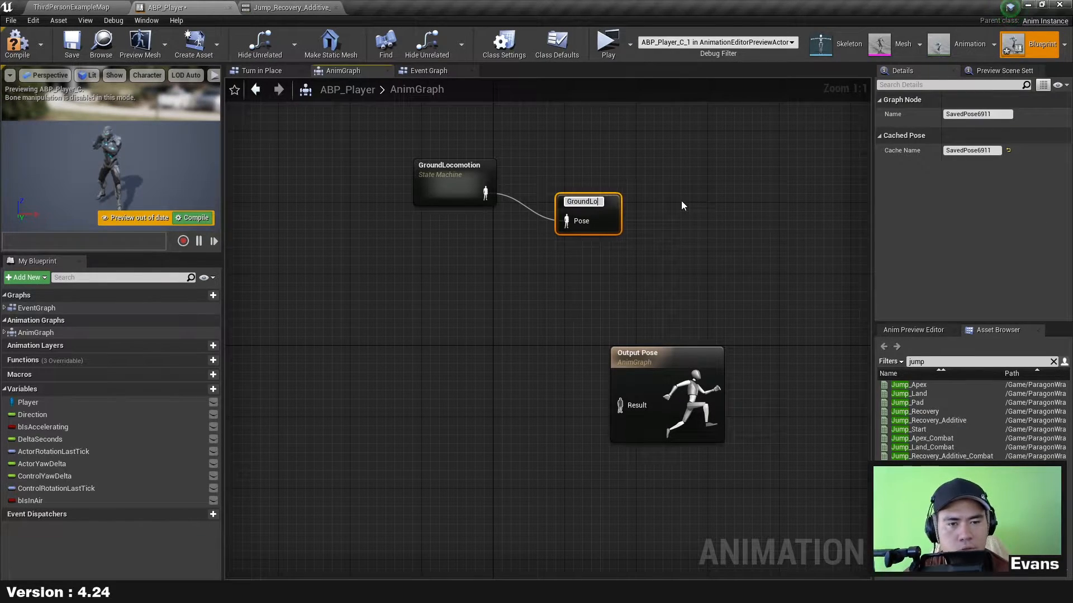
{"action": "key", "text": "Return"}
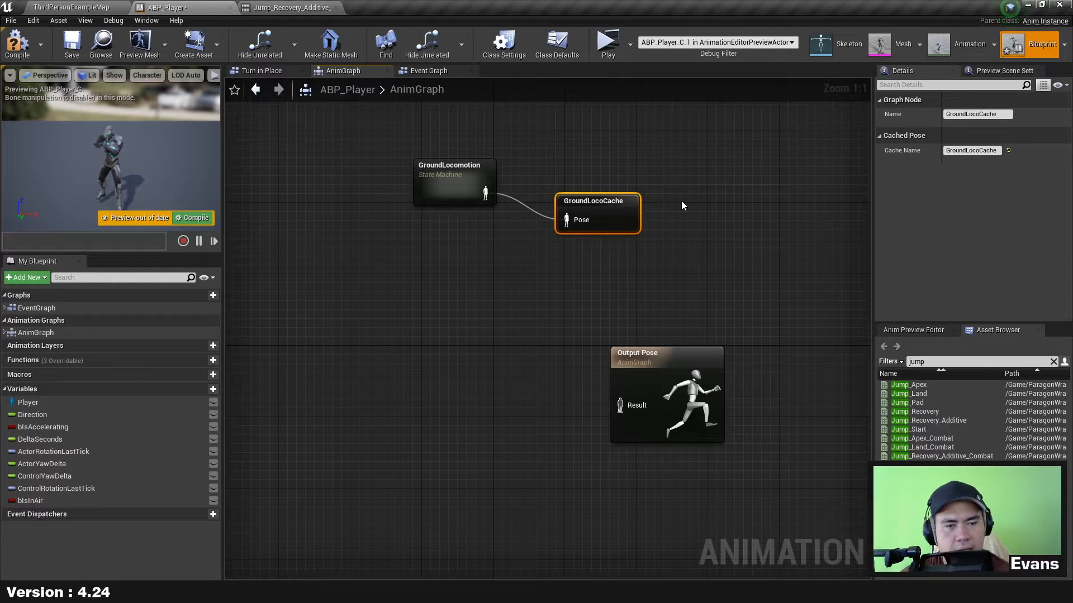
Move the GroundLocoCache node close beside GroundLocomotion so that the wire between them is straight.
{"action": "left_click_drag", "start_coordinate": [605, 206], "coordinate": [570, 179]}
{"action": "left_click_drag", "start_coordinate": [427, 219], "coordinate": [577, 185]}
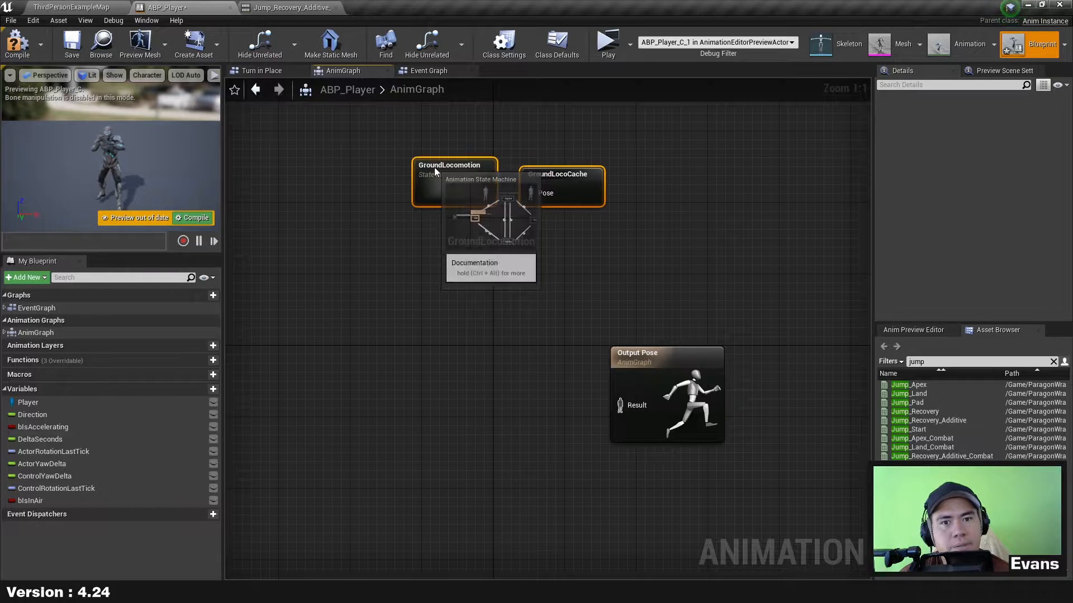
{"action": "left_click", "coordinate": [424, 198]}
{"action": "left_click_drag", "start_coordinate": [382, 233], "coordinate": [435, 159]}
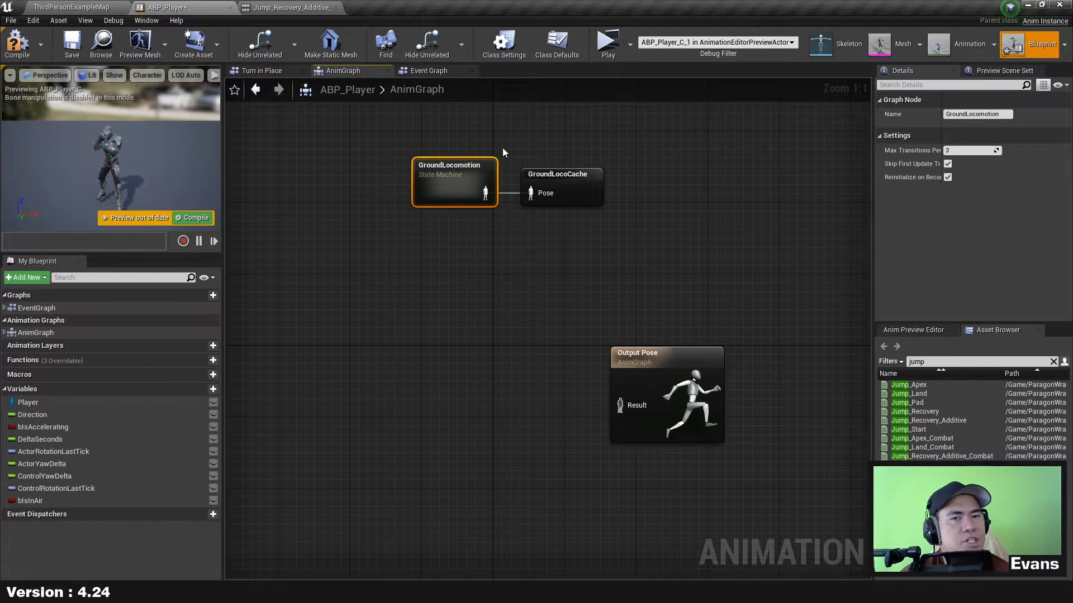
{"action": "mouse_move", "coordinate": [587, 185]}
{"action": "left_mouse_down"}
{"action": "mouse_move", "coordinate": [568, 183]}
{"action": "mouse_move", "coordinate": [587, 182]}
{"action": "left_mouse_up"}
{"action": "left_click", "coordinate": [515, 255]}
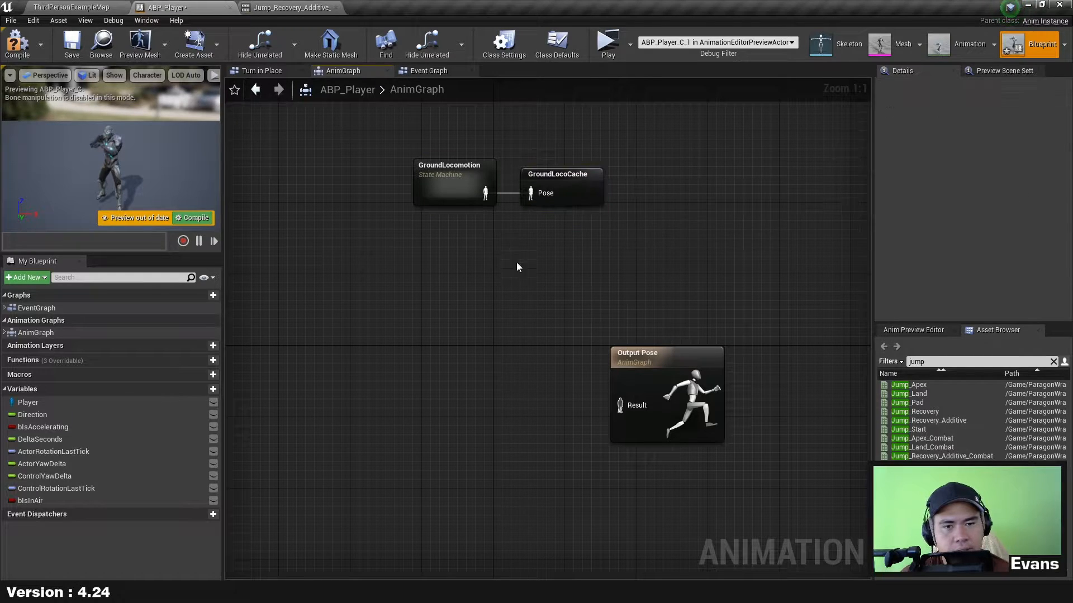
Add a new state machine to the AnimGraph below GroundLocomotion and name it Locomotion.
{"action": "right_click", "coordinate": [407, 258]}
{"action": "type", "text": "sta"}
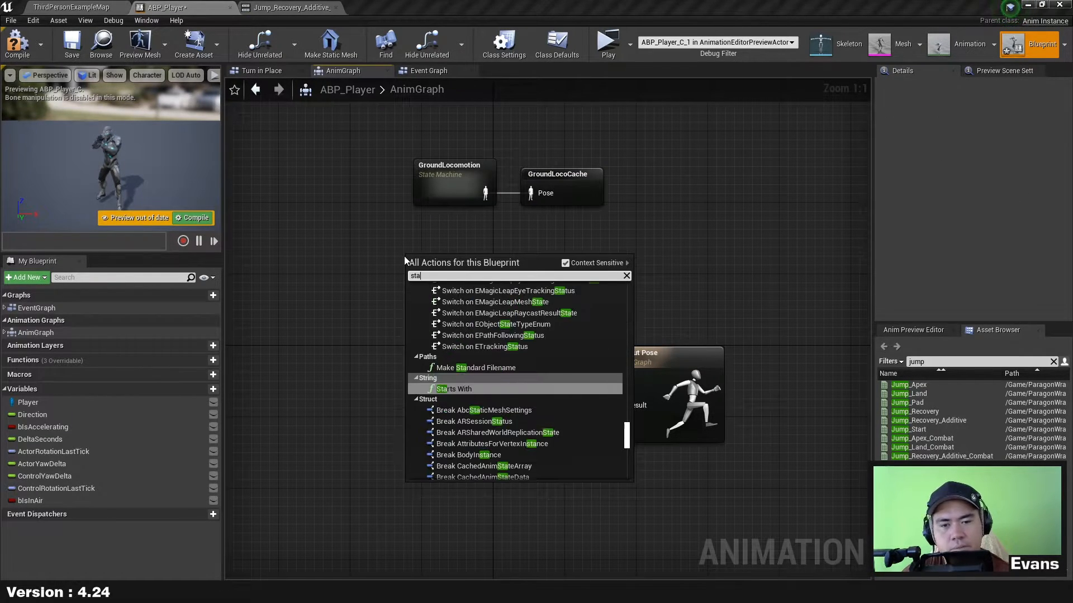
{"action": "type", "text": "te machine"}
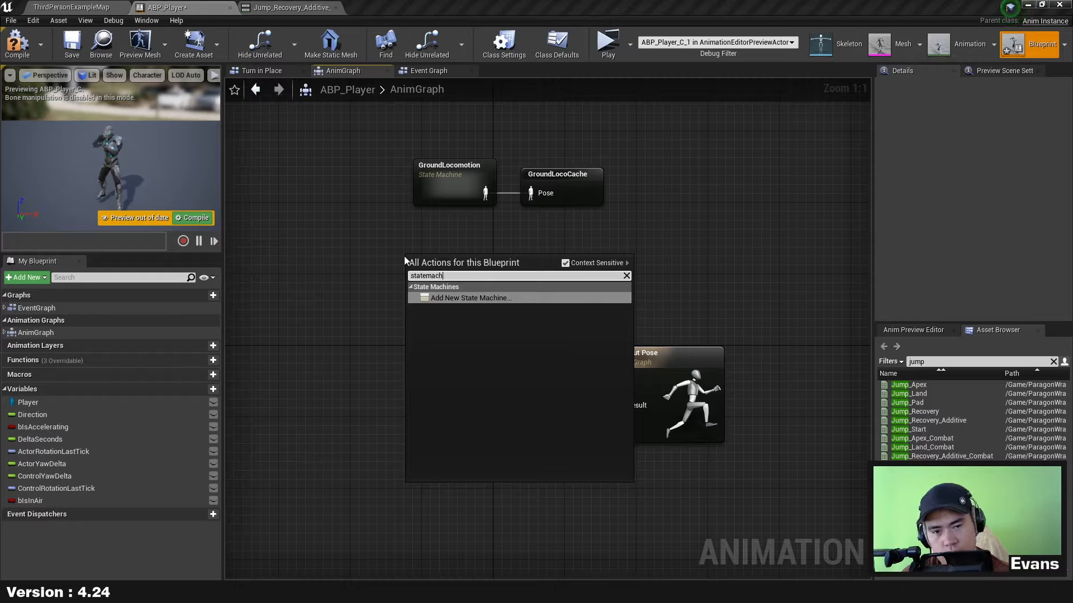
{"action": "key", "text": "Return"}
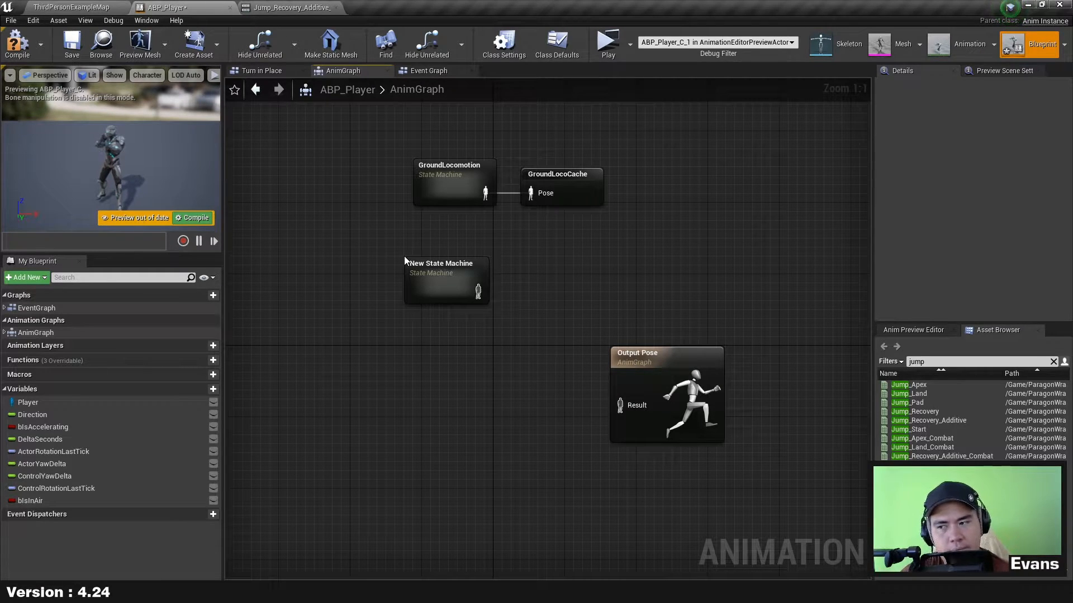
{"action": "left_click", "coordinate": [444, 259]}
{"action": "key", "text": "F2"}
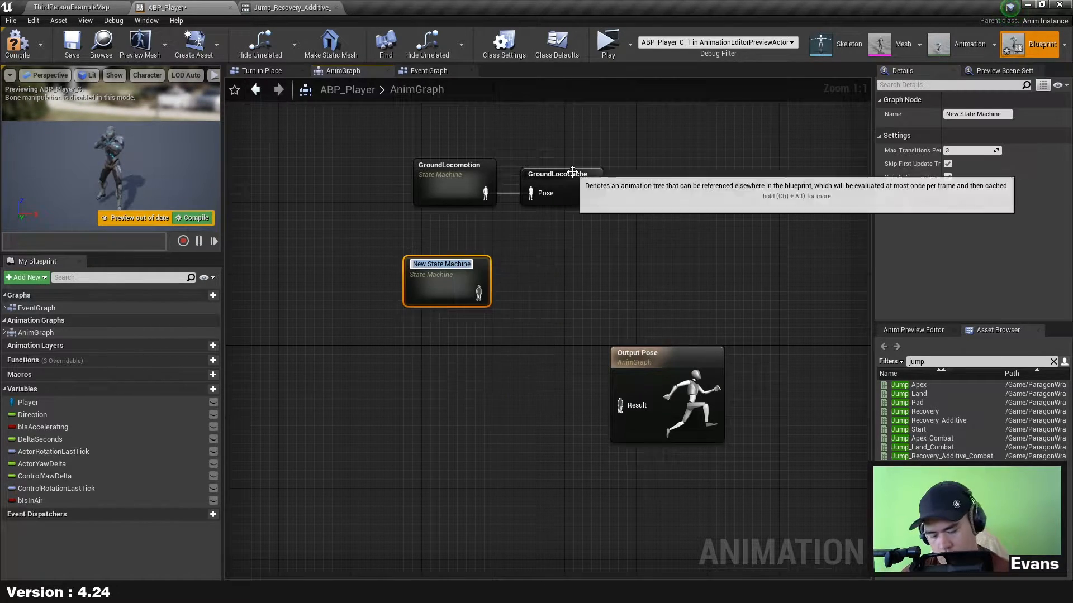
{"action": "type", "text": "Locomotion"}
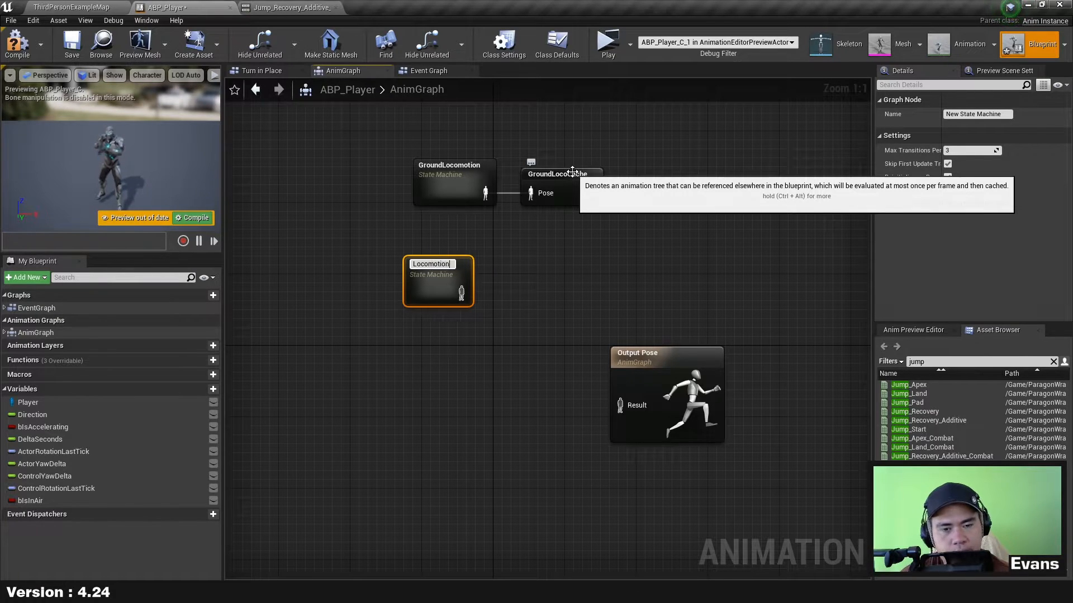
{"action": "key", "text": "Return"}
Place Locomotion directly under GroundLocomotion and save its output to an aligned cached pose named LocoCache.
{"action": "left_click_drag", "start_coordinate": [460, 271], "coordinate": [482, 231]}
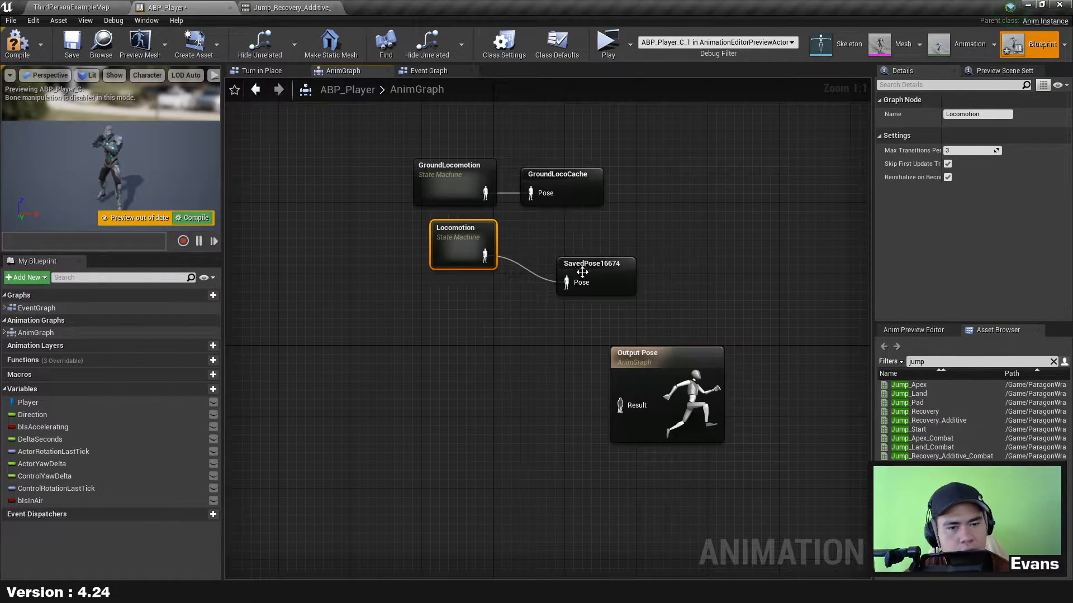
{"action": "left_click_drag", "start_coordinate": [582, 272], "coordinate": [548, 243]}
{"action": "double_click", "coordinate": [556, 237]}
{"action": "type", "text": "LocoCache"}
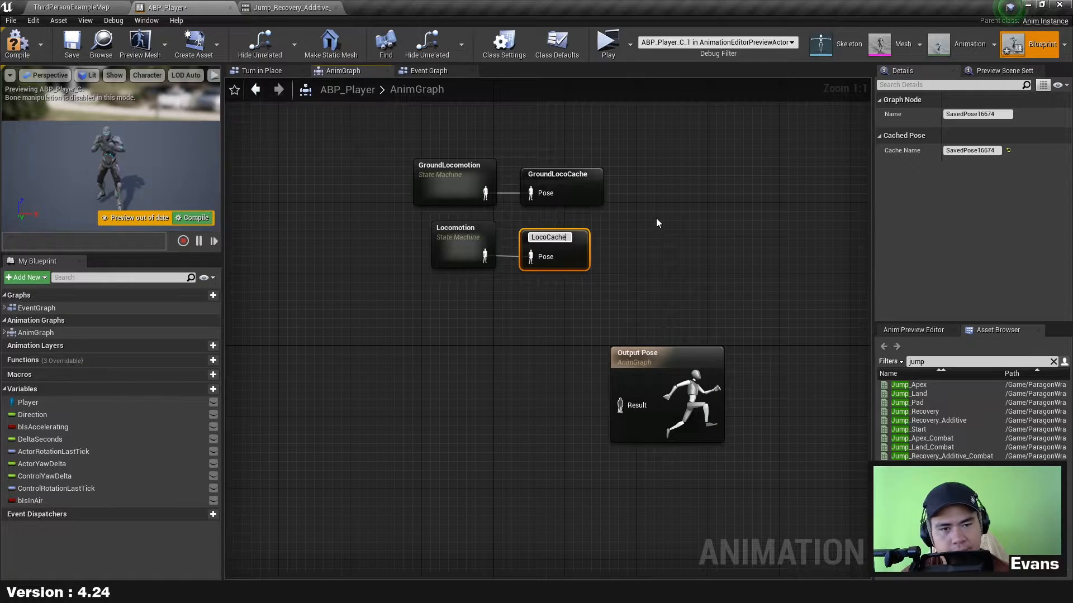
{"action": "key", "text": "Return"}
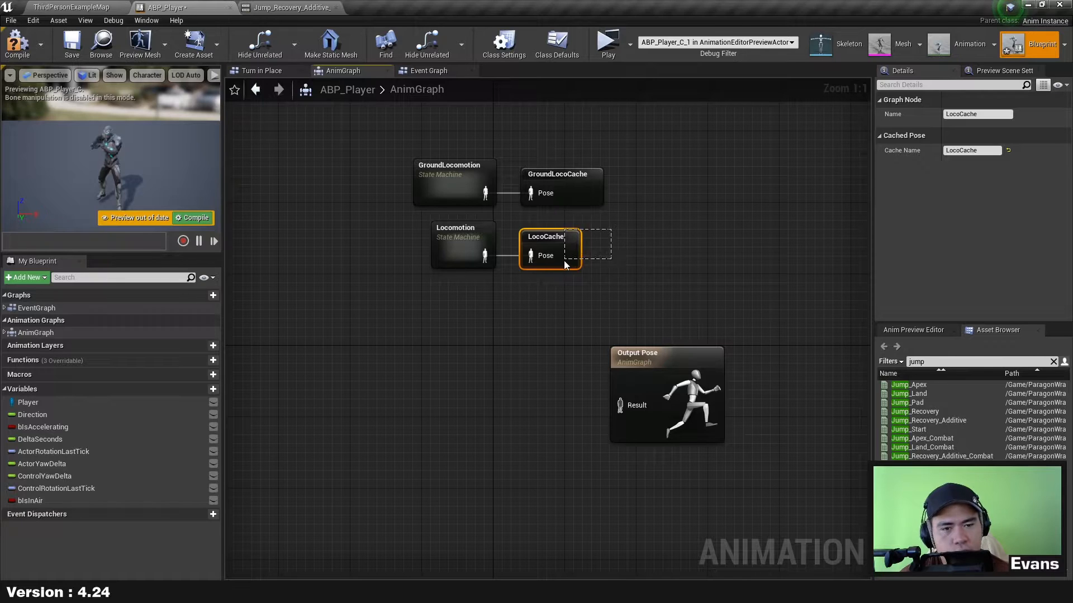
Add a Use cached pose 'LocoCache' node and connect it to the Output Pose result.
{"action": "right_click", "coordinate": [482, 391]}
{"action": "type", "text": "loco"}
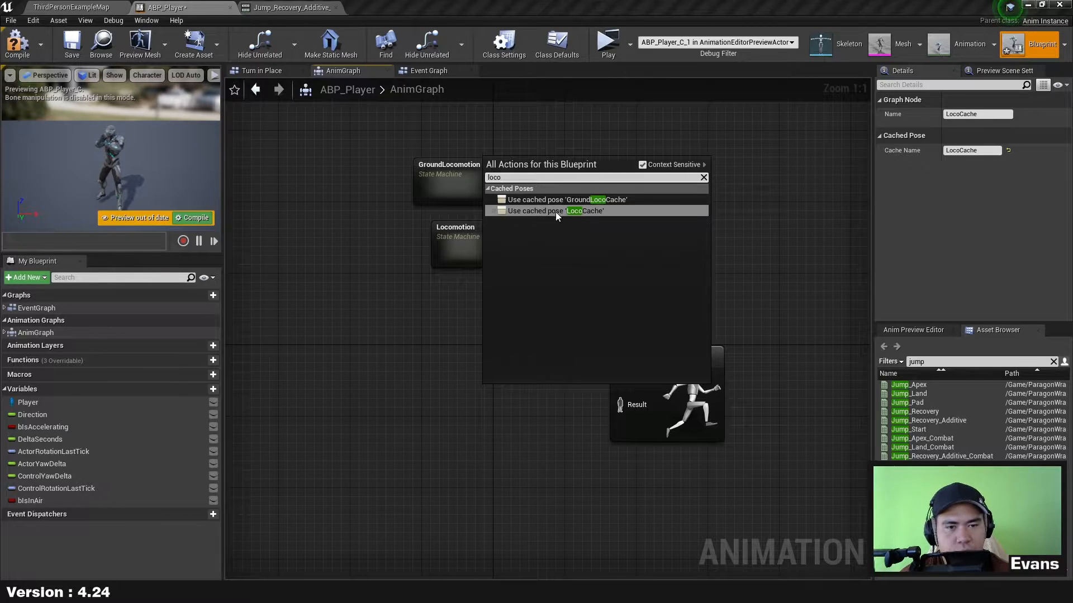
{"action": "left_click", "coordinate": [612, 211]}
{"action": "left_click_drag", "start_coordinate": [541, 393], "coordinate": [638, 408]}
{"action": "left_click", "coordinate": [469, 312]}
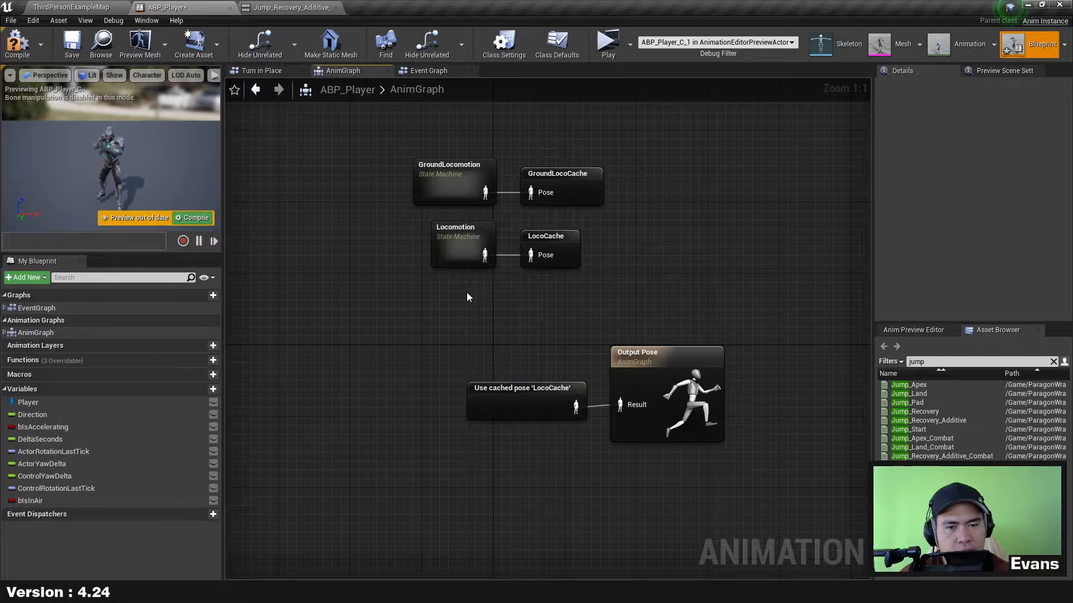
{"action": "left_click", "coordinate": [557, 240]}
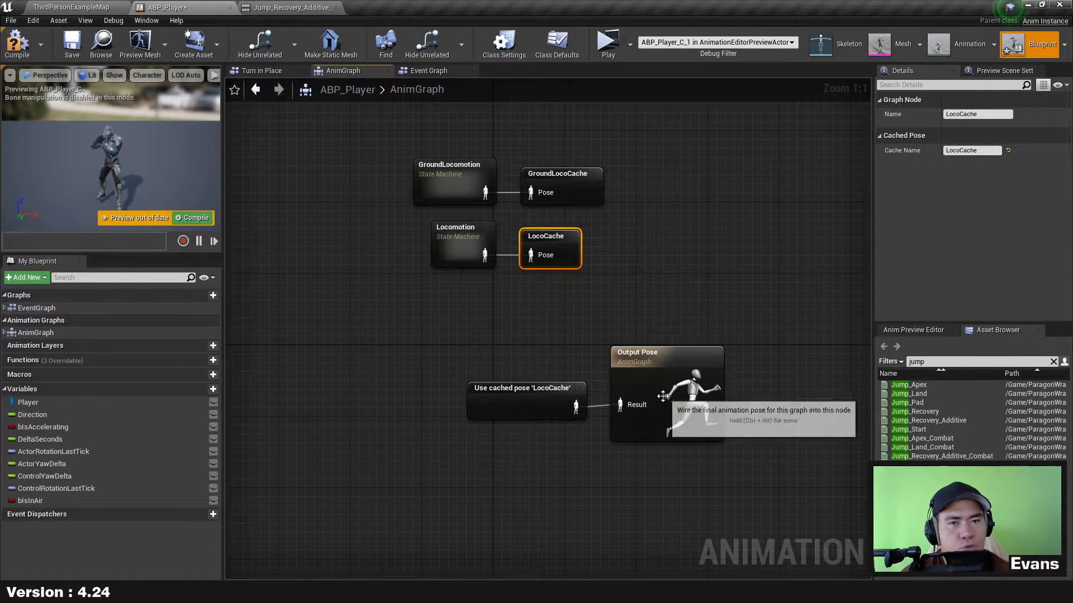
{"action": "left_click", "coordinate": [671, 303]}
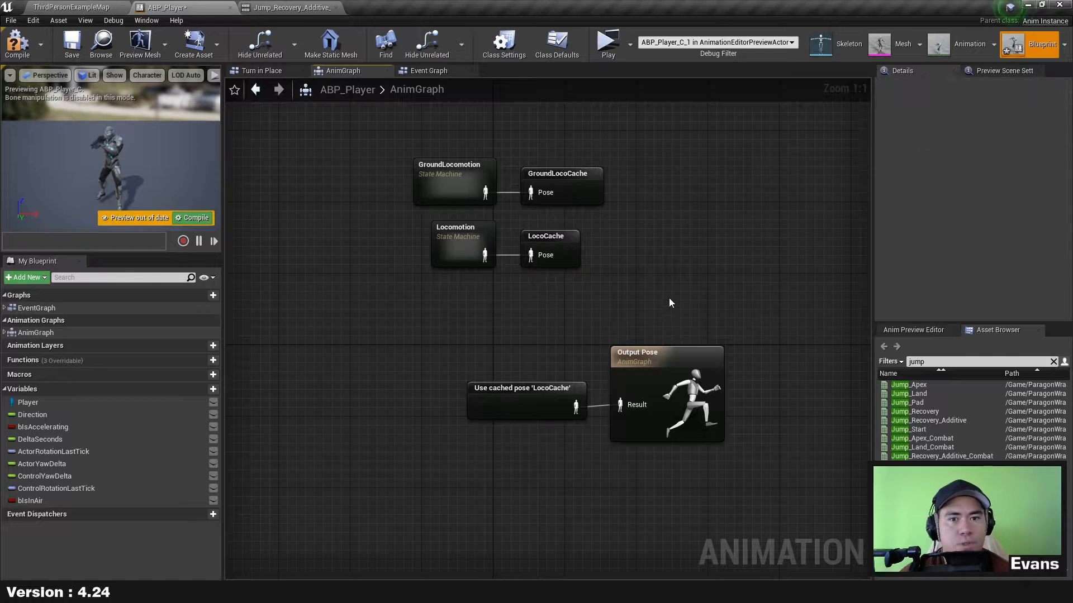
Inside the Locomotion state machine, add an entry state named Idle / Jog and place it close beside Entry.
{"action": "double_click", "coordinate": [455, 243]}
{"action": "right_click_drag", "start_coordinate": [667, 360], "coordinate": [442, 290]}
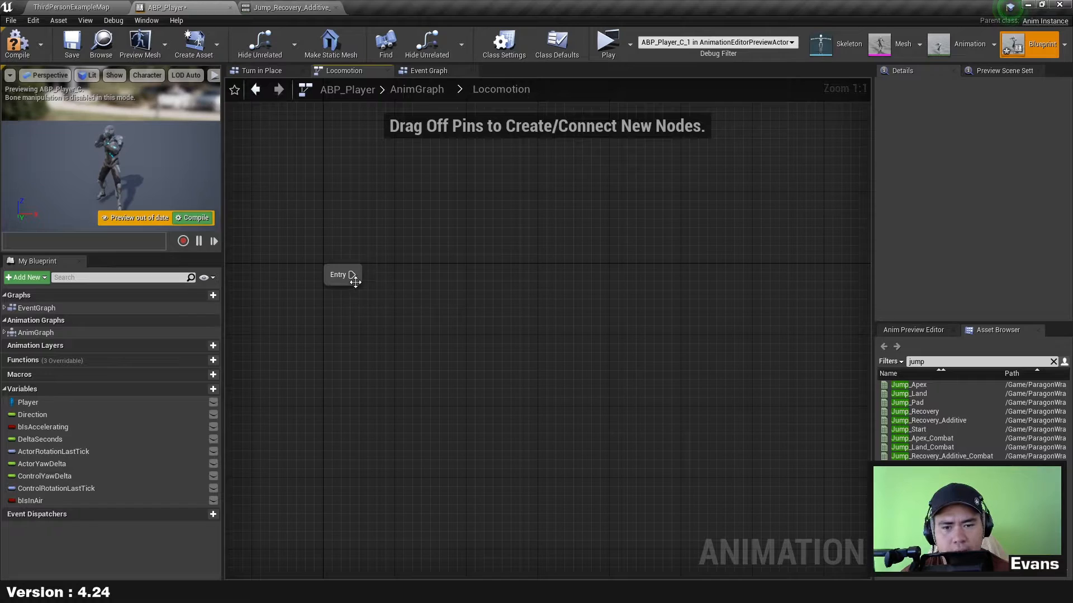
{"action": "left_click_drag", "start_coordinate": [359, 278], "coordinate": [471, 274]}
{"action": "type", "text": "st"}
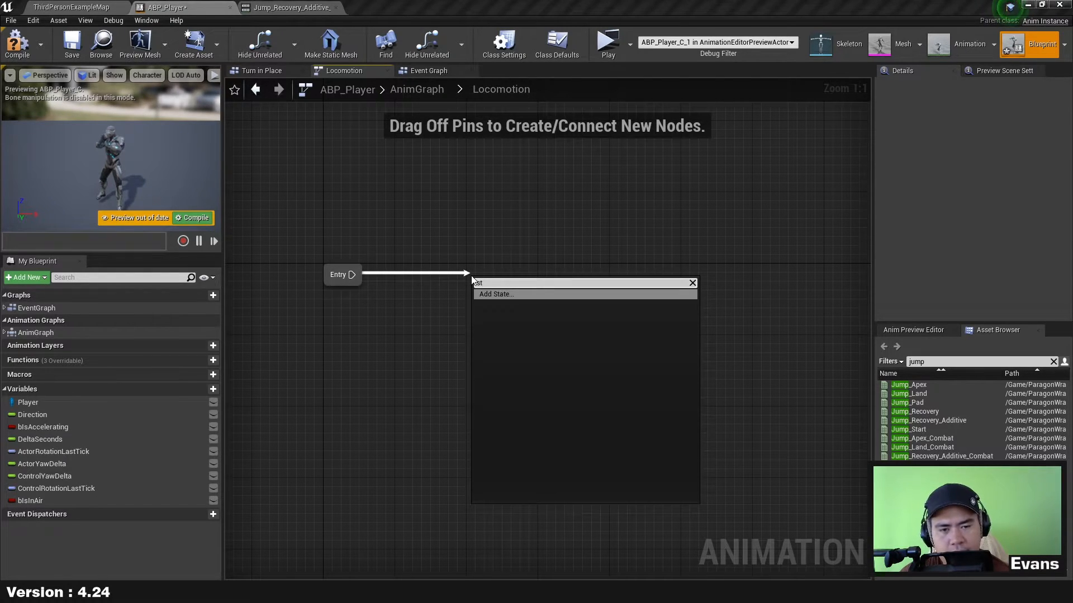
{"action": "key", "text": "Return"}
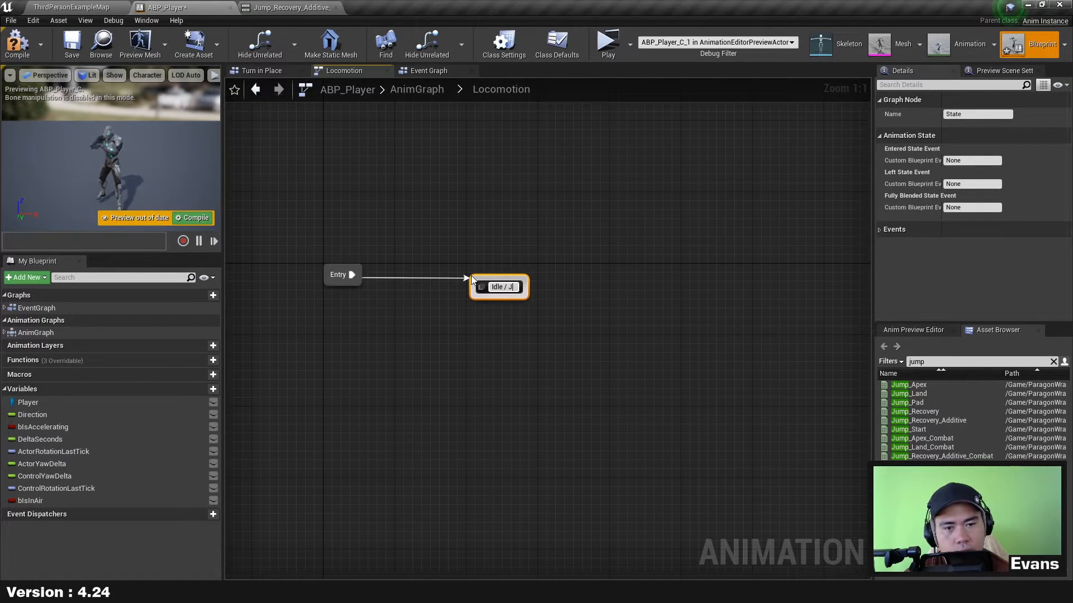
{"action": "key", "text": "Return"}
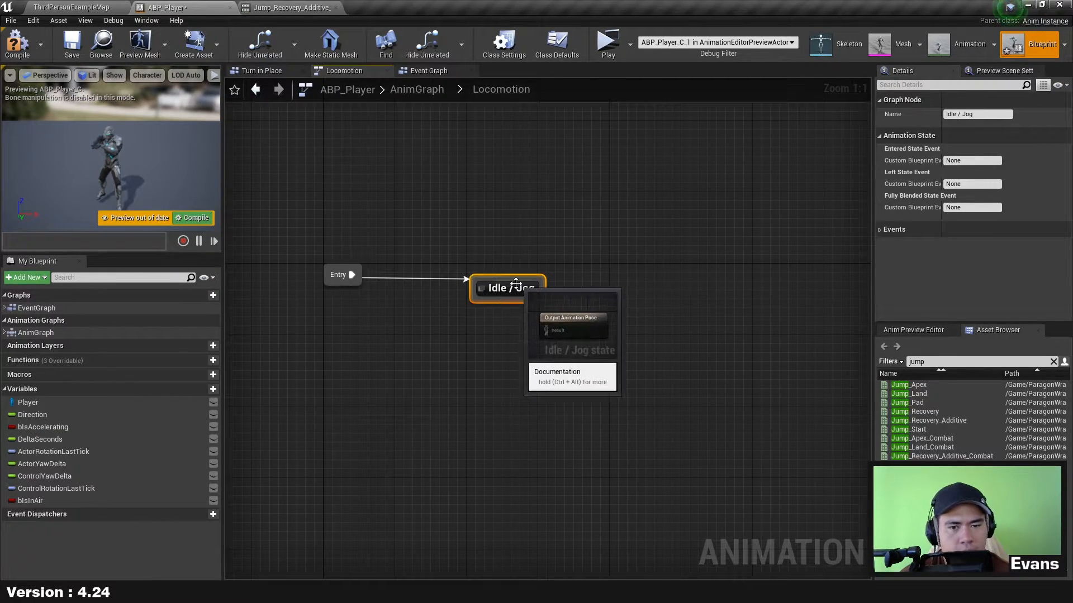
{"action": "left_click_drag", "start_coordinate": [501, 291], "coordinate": [446, 272]}
Use the cached pose GroundLocoCache as the Idle / Jog state's output pose and return to the Locomotion graph.
{"action": "double_click", "coordinate": [444, 270]}
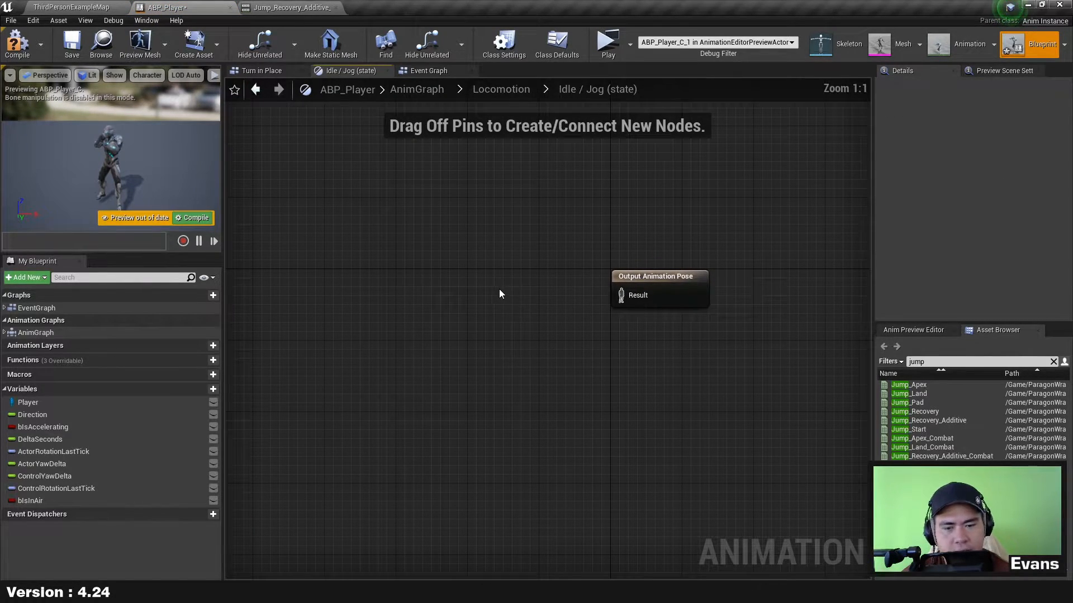
{"action": "right_click", "coordinate": [499, 294]}
{"action": "type", "text": "groundlo"}
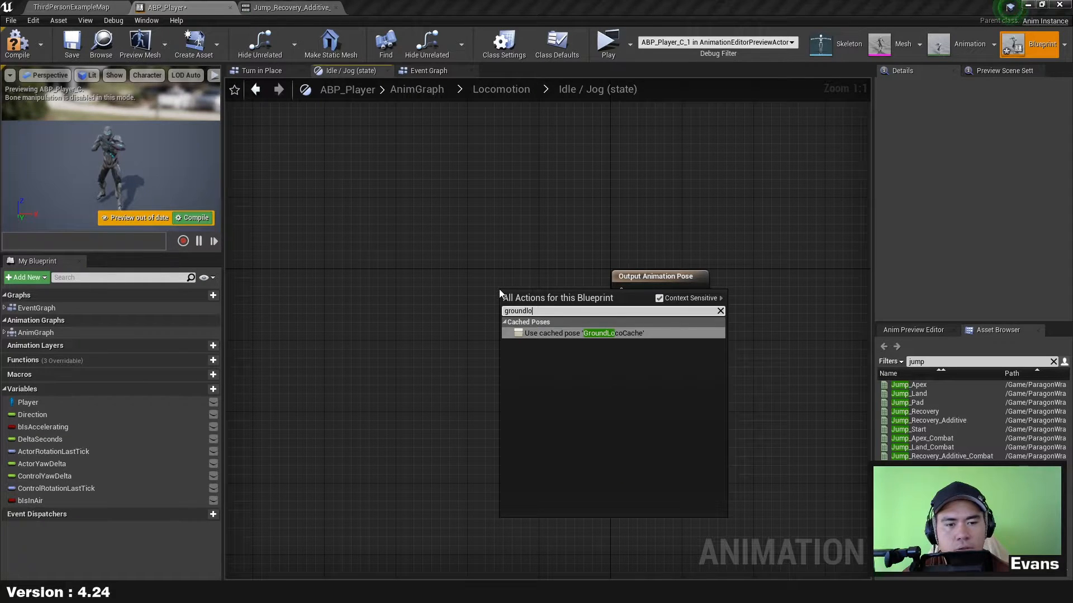
{"action": "key", "text": "Return"}
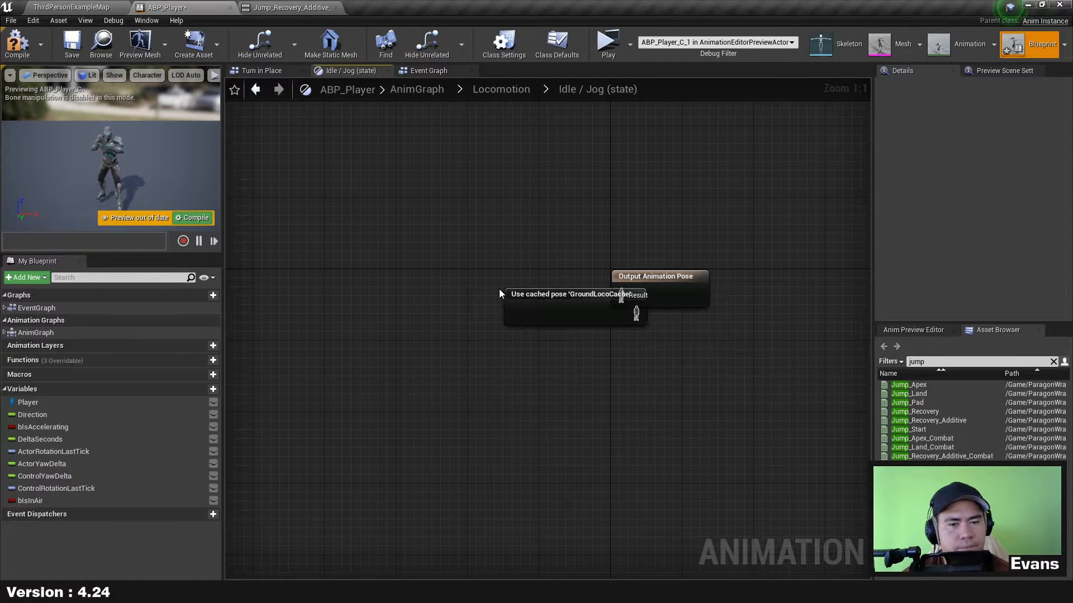
{"action": "left_click_drag", "start_coordinate": [595, 316], "coordinate": [576, 298]}
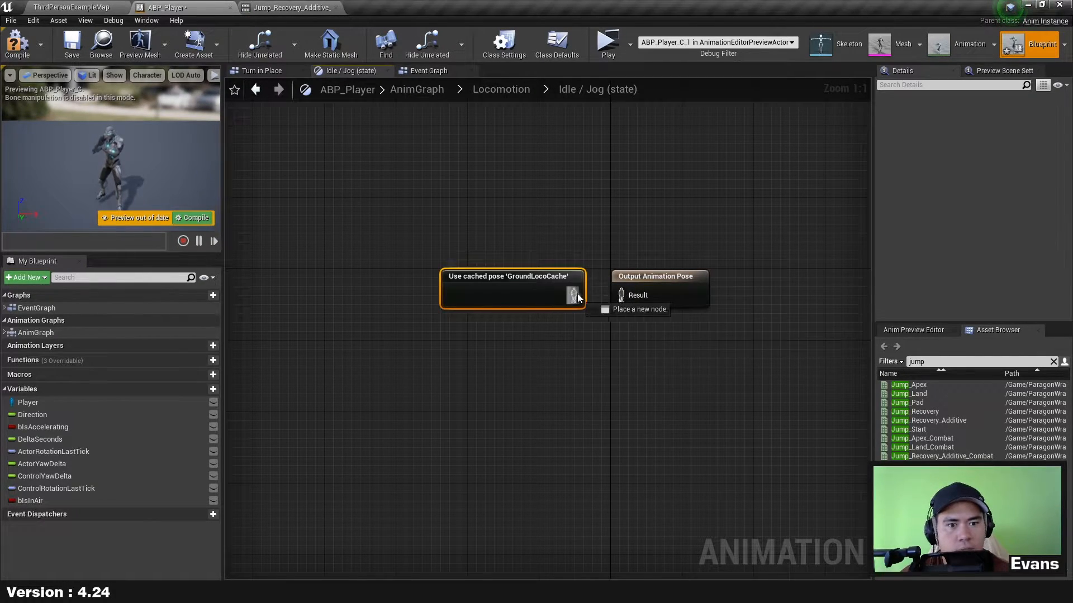
{"action": "key", "text": "alt+Left"}
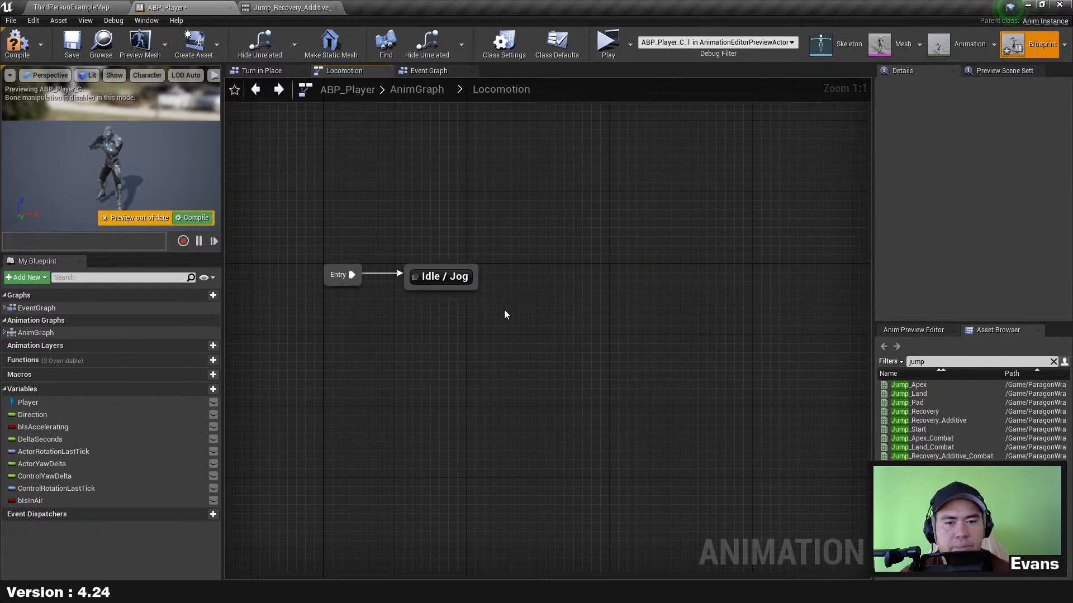
Add a state named Jump in the Locomotion state machine and create a transition to it from Idle / Jog.
{"action": "right_click_drag", "start_coordinate": [578, 233], "coordinate": [570, 227]}
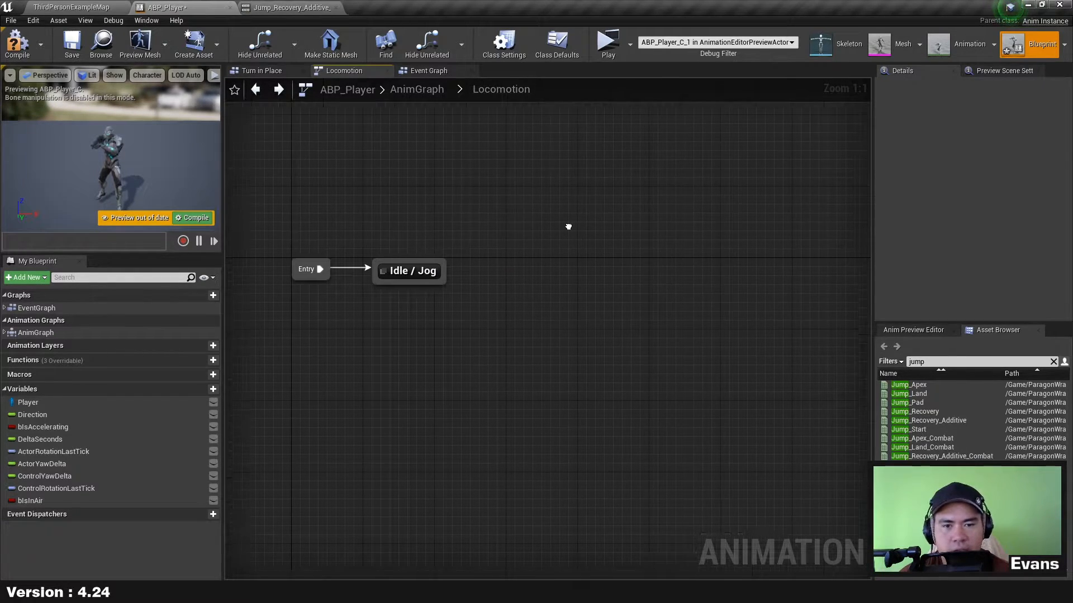
{"action": "right_click", "coordinate": [584, 258]}
{"action": "type", "text": "sta"}
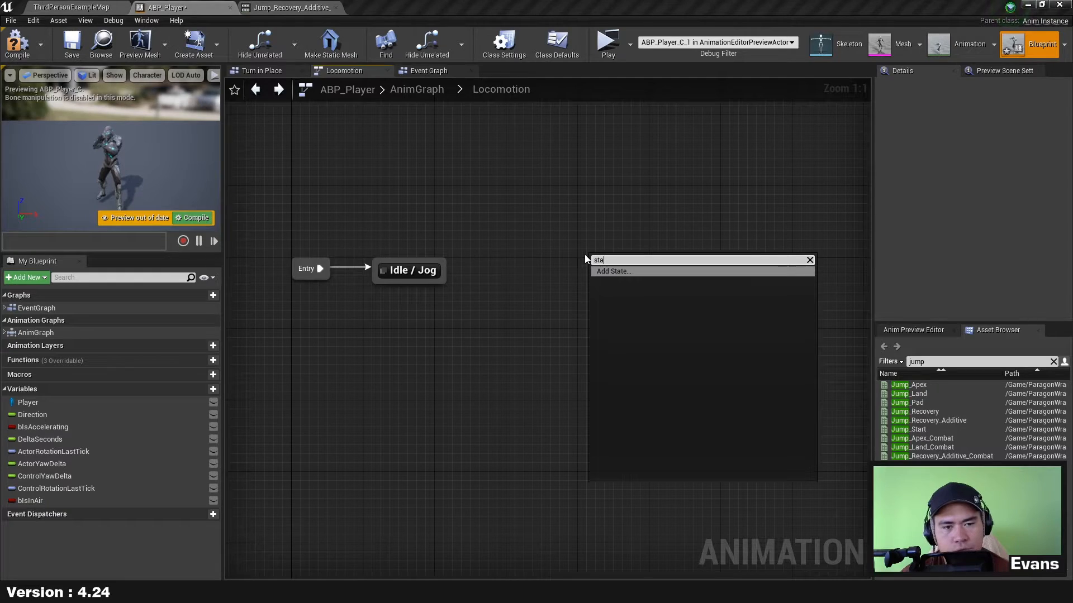
{"action": "left_click", "coordinate": [622, 272]}
{"action": "type", "text": "Jump"}
{"action": "key", "text": "Return"}
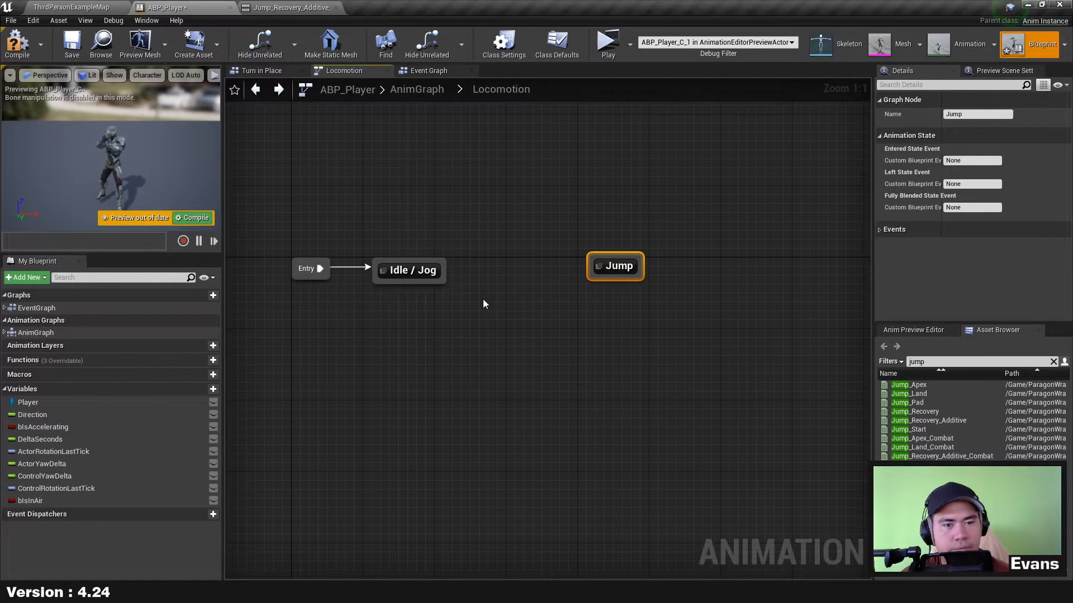
{"action": "left_click_drag", "start_coordinate": [445, 276], "coordinate": [603, 282]}
{"action": "left_click", "coordinate": [566, 395]}
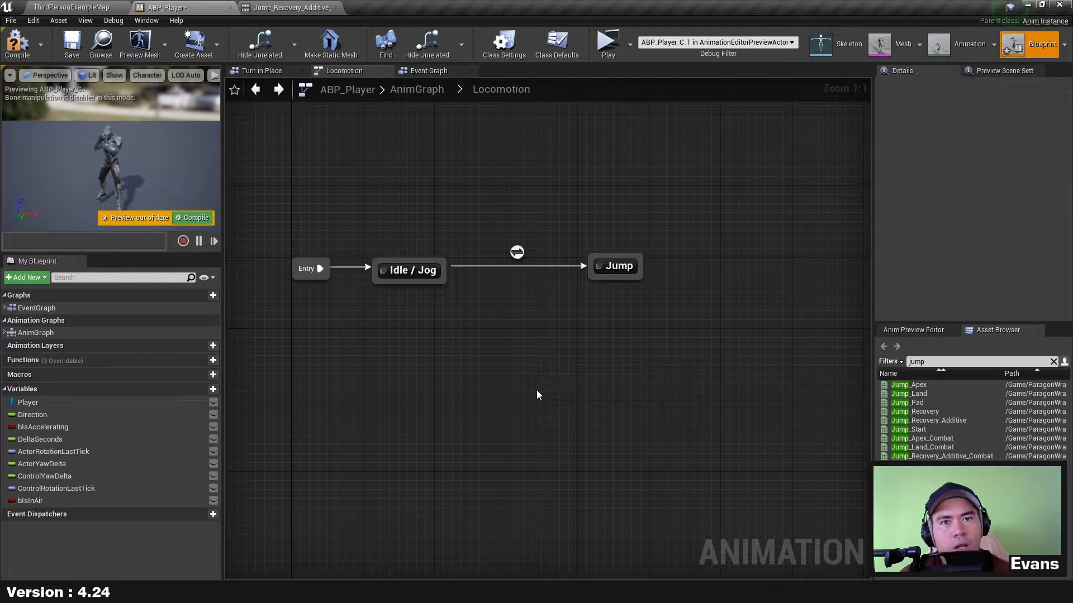
Review the states and transitions inside the GroundLocomotion state machine, and return to the Locomotion graph.
{"action": "left_click", "coordinate": [407, 271]}
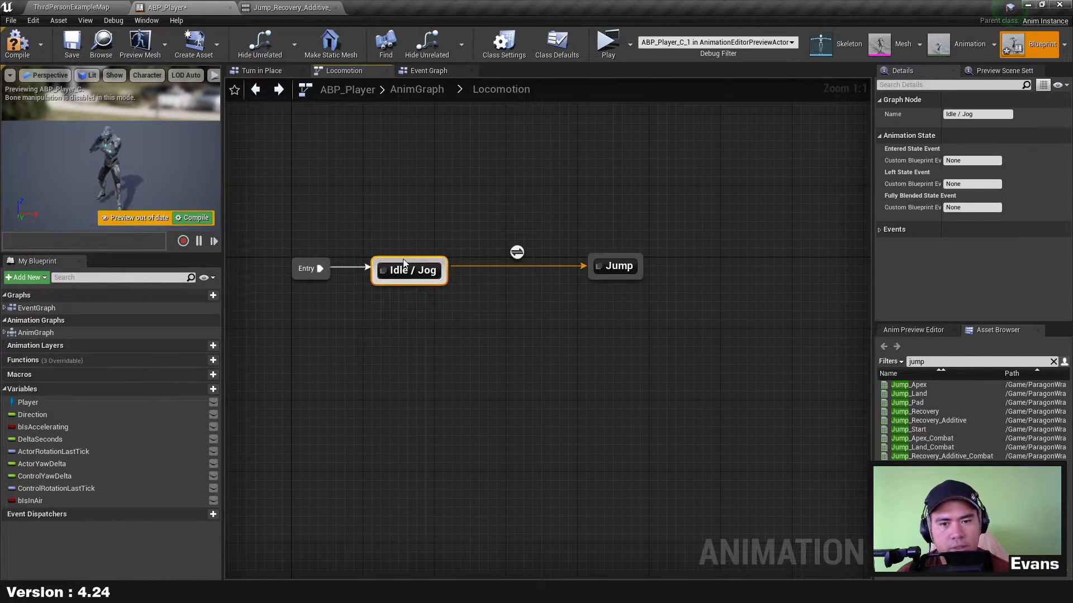
{"action": "left_click", "coordinate": [420, 91]}
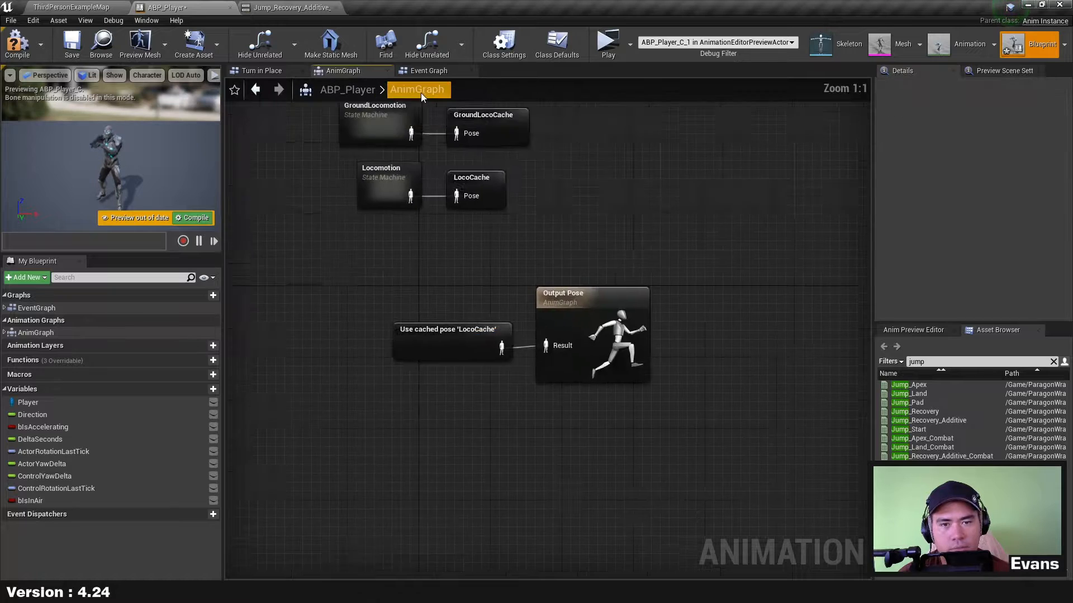
{"action": "right_click_drag", "start_coordinate": [467, 190], "coordinate": [599, 332]}
{"action": "double_click", "coordinate": [497, 254]}
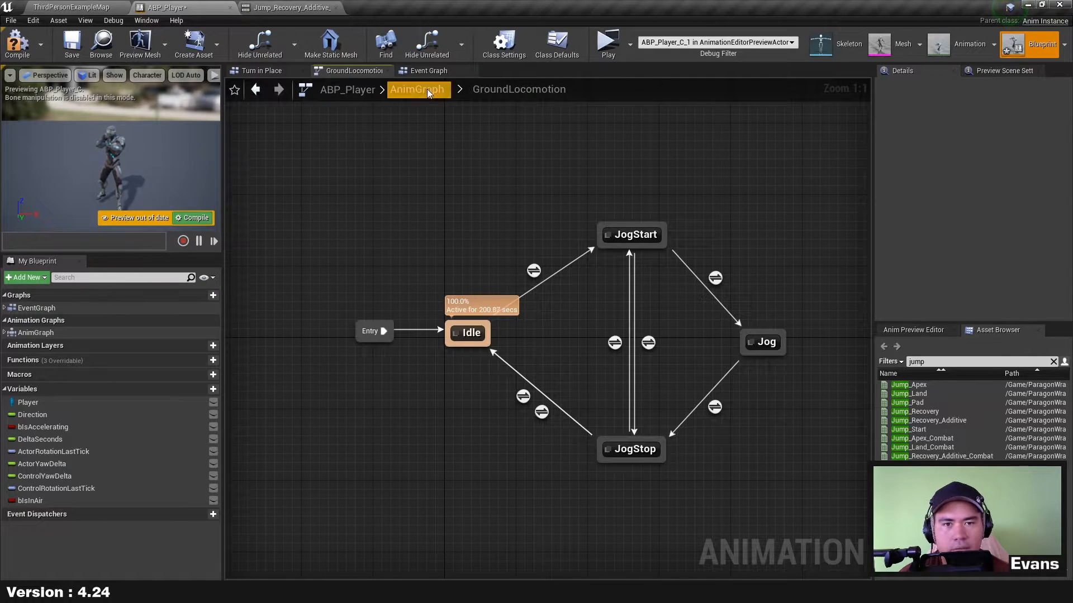
{"action": "left_click", "coordinate": [409, 88]}
{"action": "right_click_drag", "start_coordinate": [517, 153], "coordinate": [592, 281]}
{"action": "double_click", "coordinate": [411, 248]}
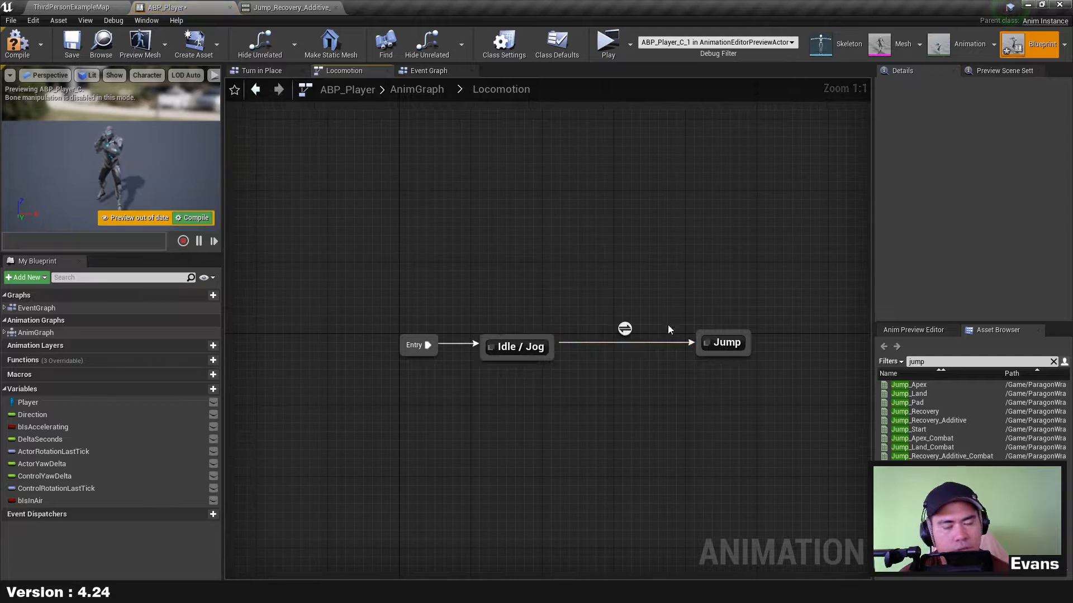
Make bIsInAir drive Can Enter Transition in the Idle / Jog to Jump rule, align its node, and return to the Locomotion graph.
{"action": "right_click_drag", "start_coordinate": [749, 433], "coordinate": [505, 368]}
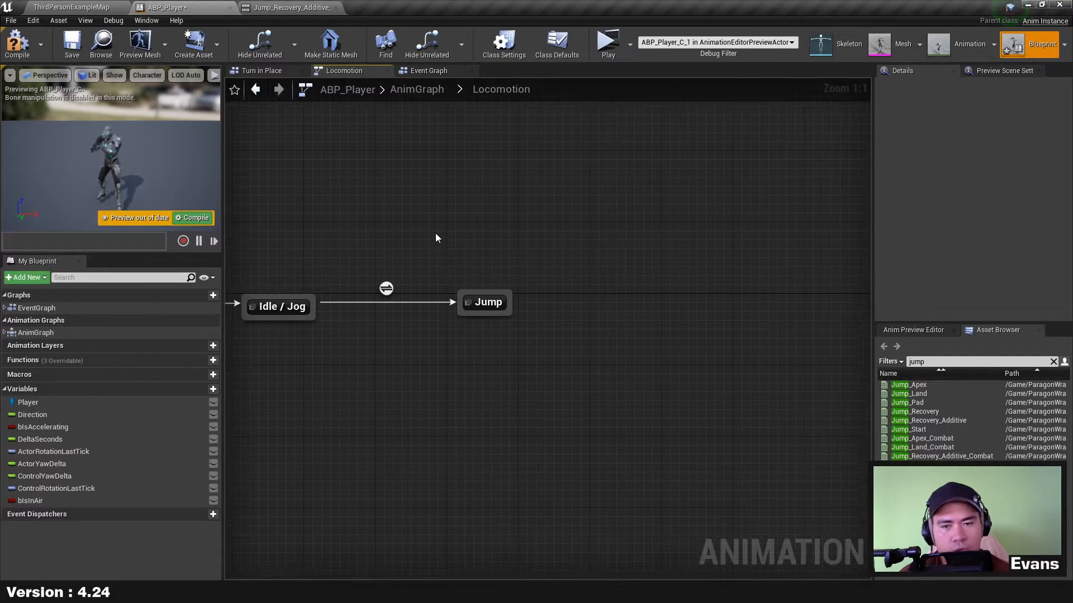
{"action": "left_click", "coordinate": [386, 289]}
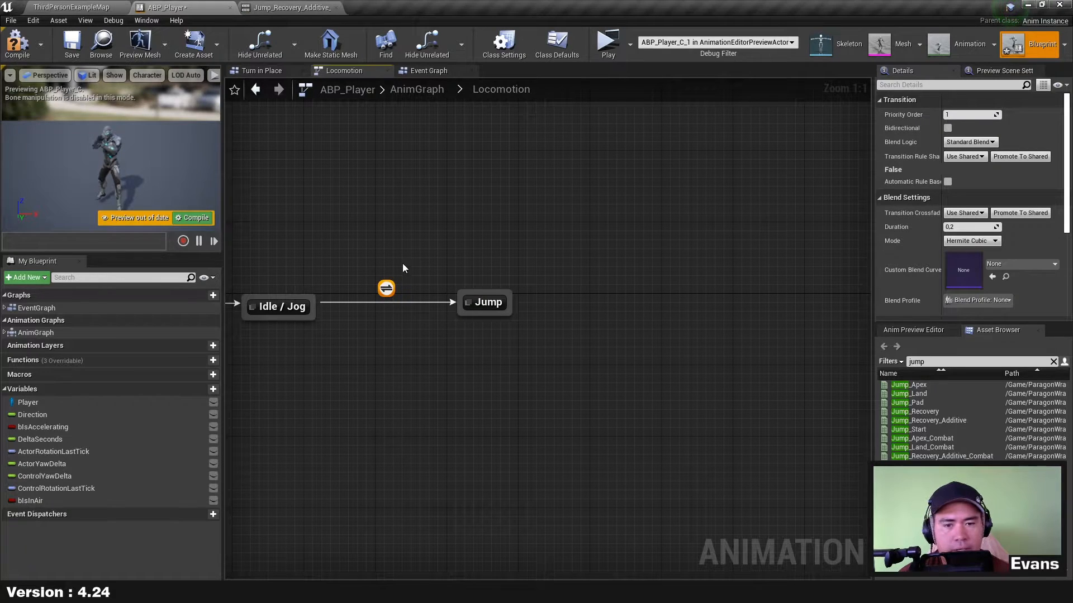
{"action": "left_click", "coordinate": [430, 249]}
{"action": "double_click", "coordinate": [389, 288]}
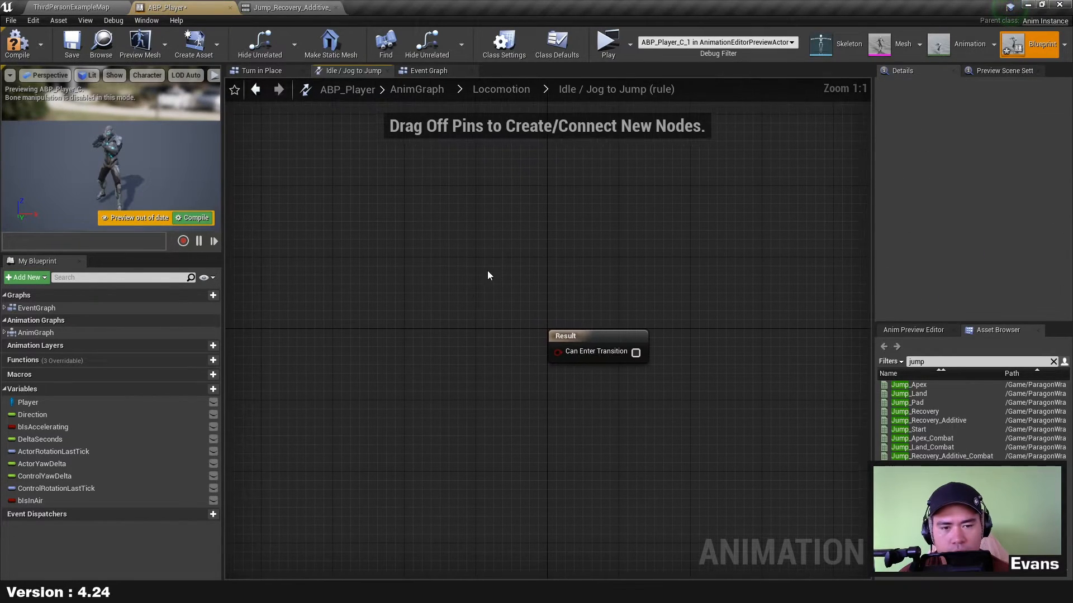
{"action": "left_click_drag", "start_coordinate": [35, 501], "coordinate": [679, 335]}
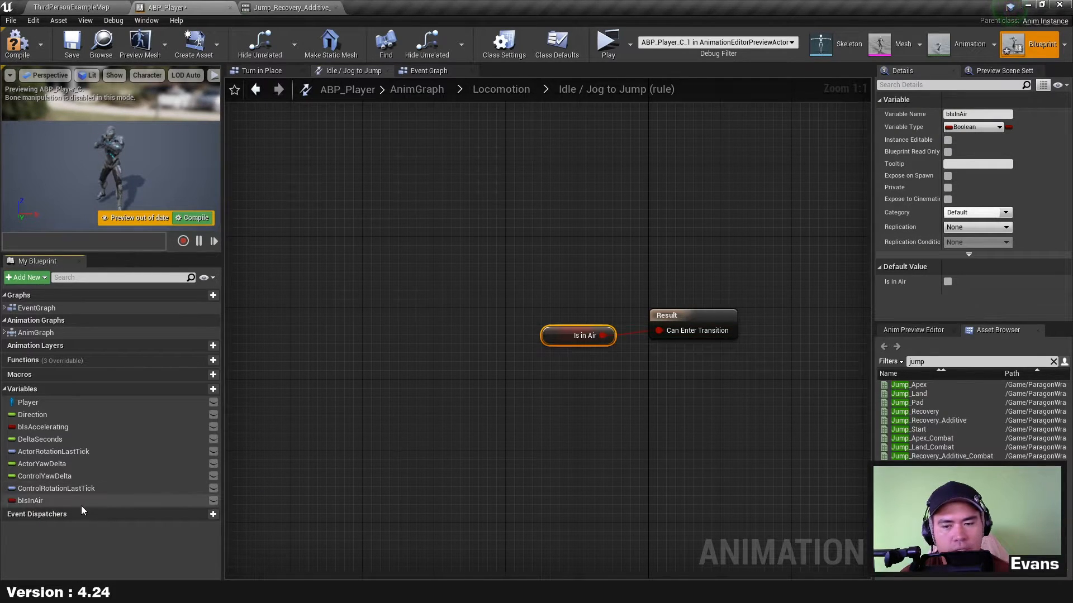
{"action": "left_click_drag", "start_coordinate": [576, 338], "coordinate": [594, 329]}
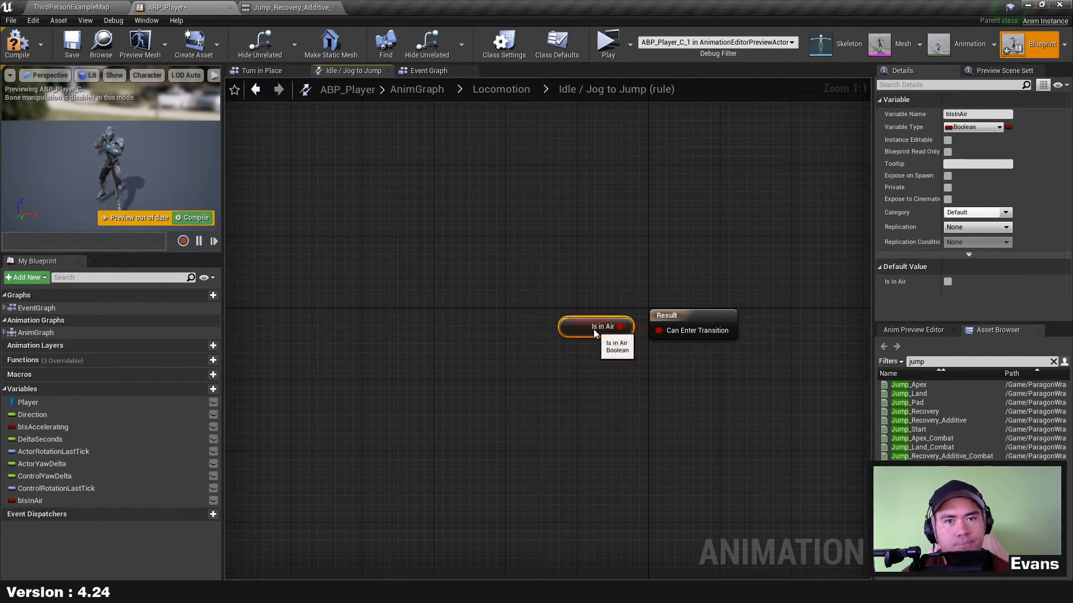
{"action": "left_click", "coordinate": [707, 303]}
{"action": "right_click_drag", "start_coordinate": [707, 305], "coordinate": [466, 274]}
{"action": "double_click", "coordinate": [400, 237]}
{"action": "right_click_drag", "start_coordinate": [400, 237], "coordinate": [448, 218]}
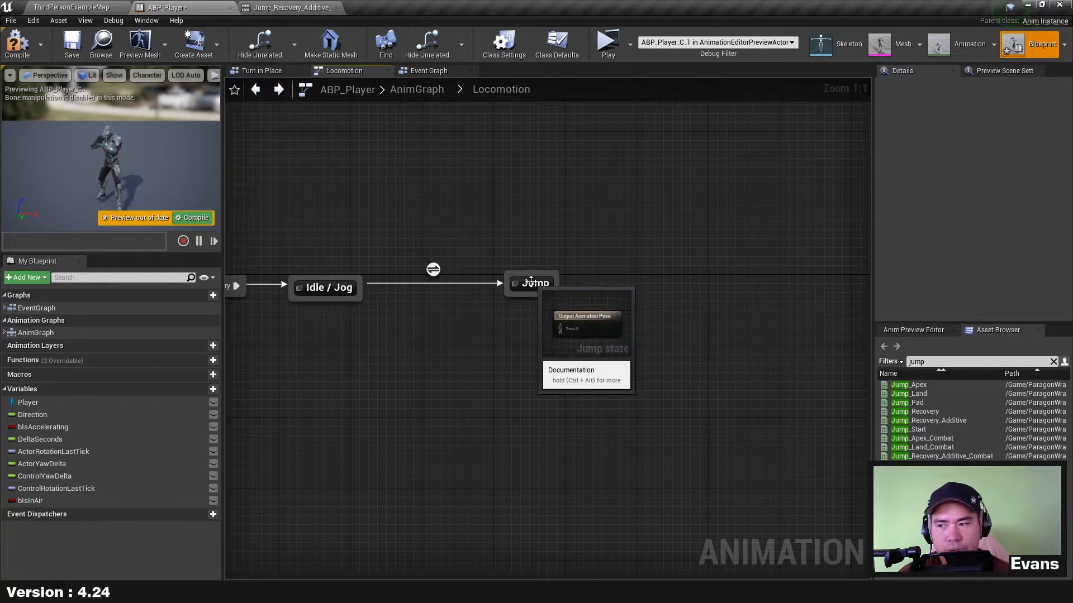
Inside the Jump state, add a state machine named Jump, connect it to Output Animation Pose and place it close beside that node.
{"action": "double_click", "coordinate": [531, 282]}
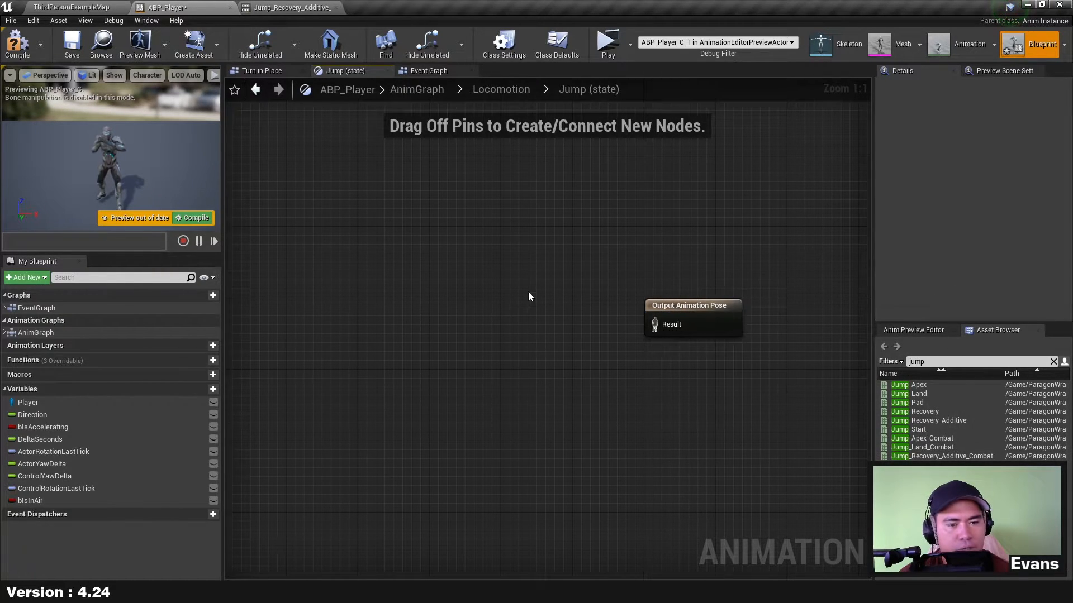
{"action": "key", "text": "alt+Left"}
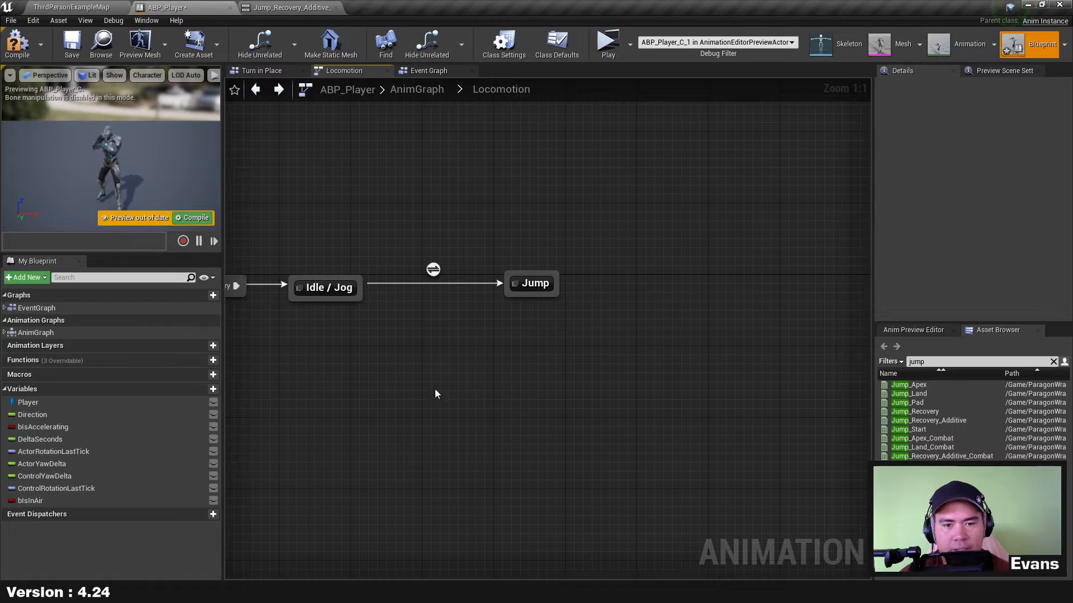
{"action": "left_click", "coordinate": [535, 285]}
{"action": "double_click", "coordinate": [535, 285]}
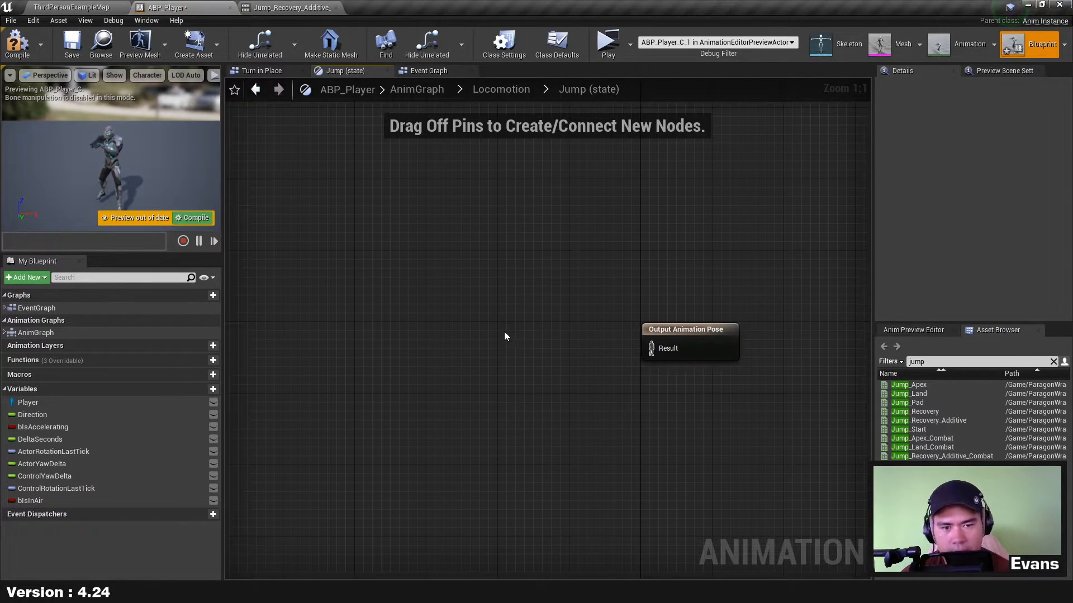
{"action": "right_click", "coordinate": [504, 332]}
{"action": "type", "text": "statemac"}
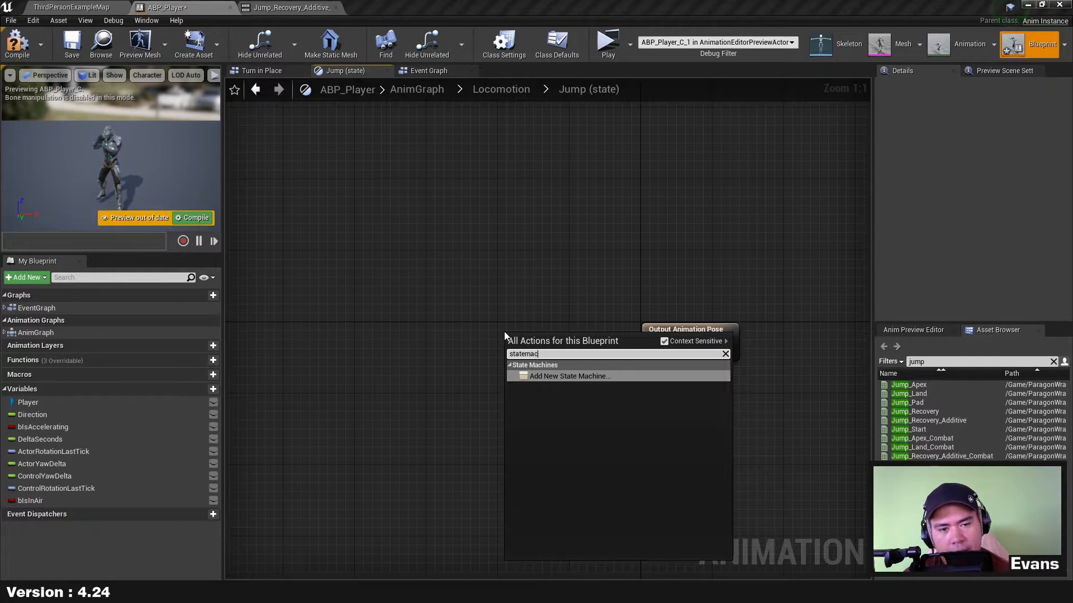
{"action": "key", "text": "Return"}
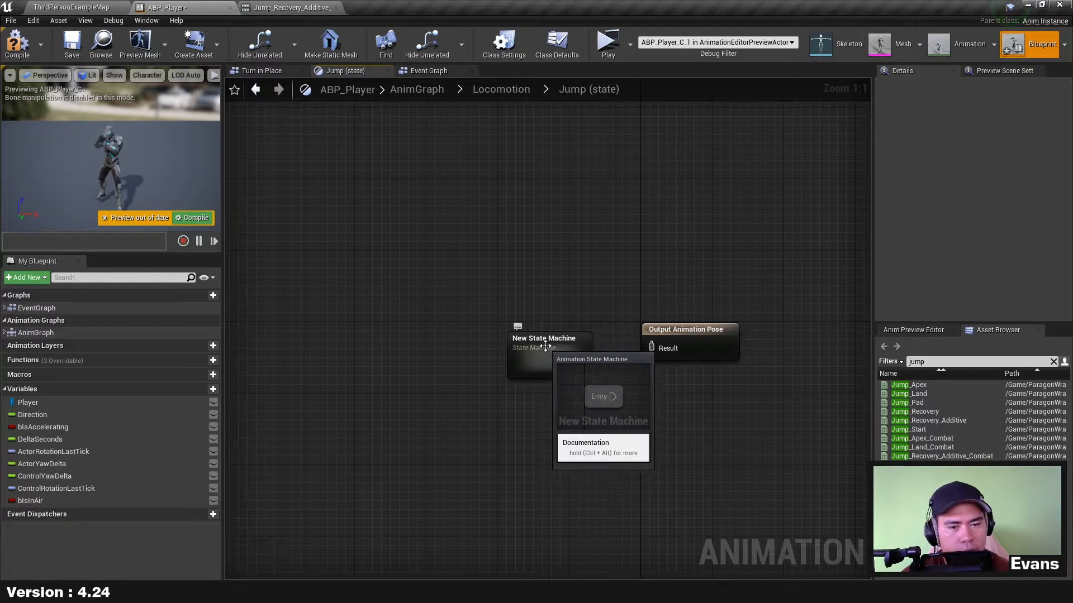
{"action": "type", "text": "Ju"}
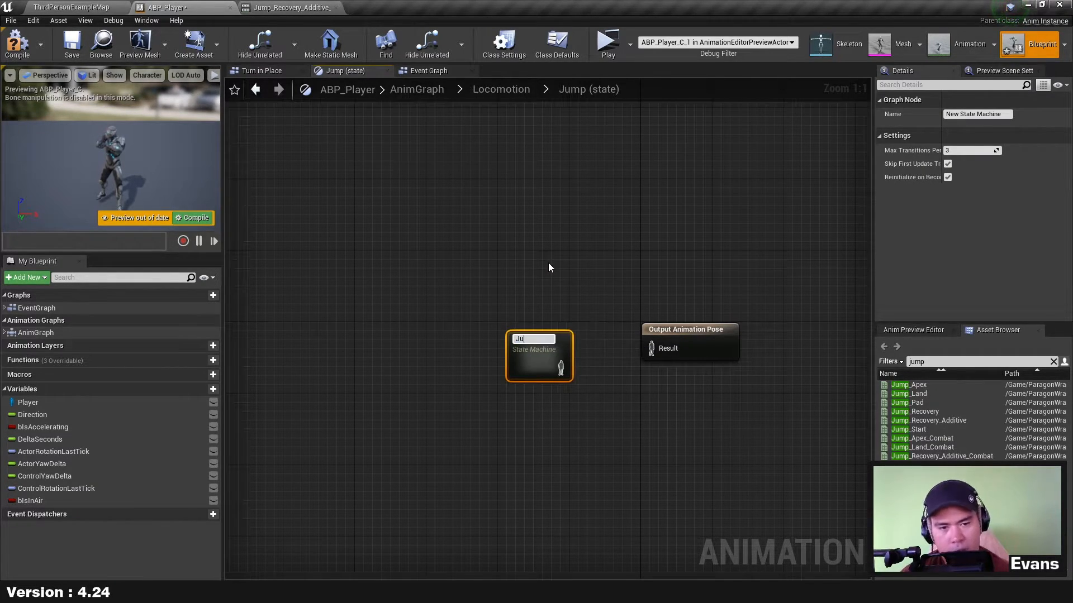
{"action": "type", "text": "mp"}
{"action": "key", "text": "Return"}
{"action": "left_click_drag", "start_coordinate": [561, 368], "coordinate": [651, 349]}
{"action": "left_click_drag", "start_coordinate": [545, 352], "coordinate": [572, 334]}
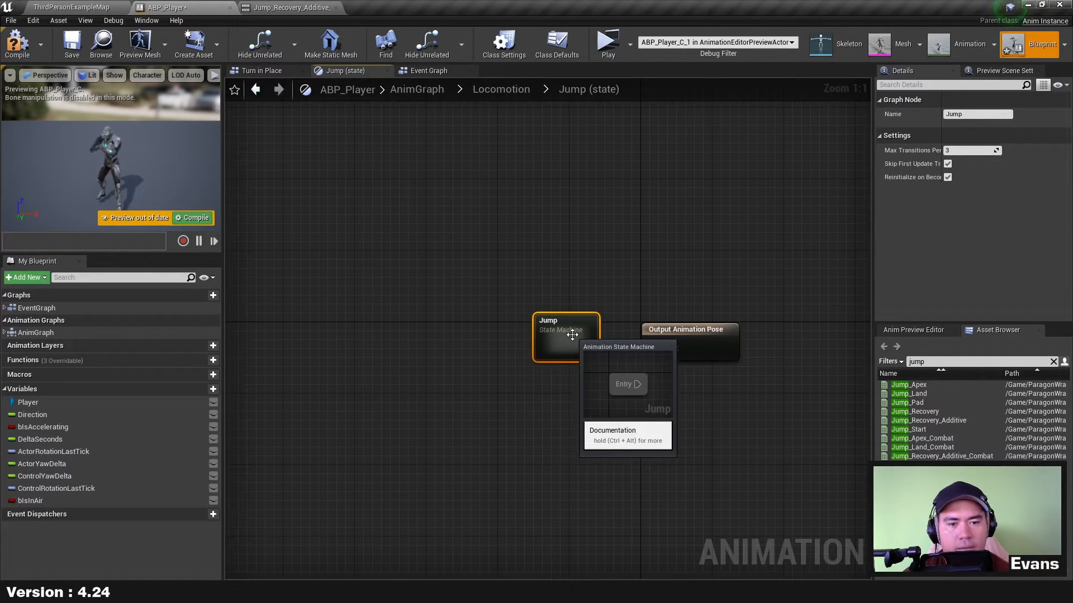
Inside the Jump state machine, add a state from the Jump_Start_Combat animation beside Entry, name it Jump Start, and check its inner graph.
{"action": "double_click", "coordinate": [572, 334]}
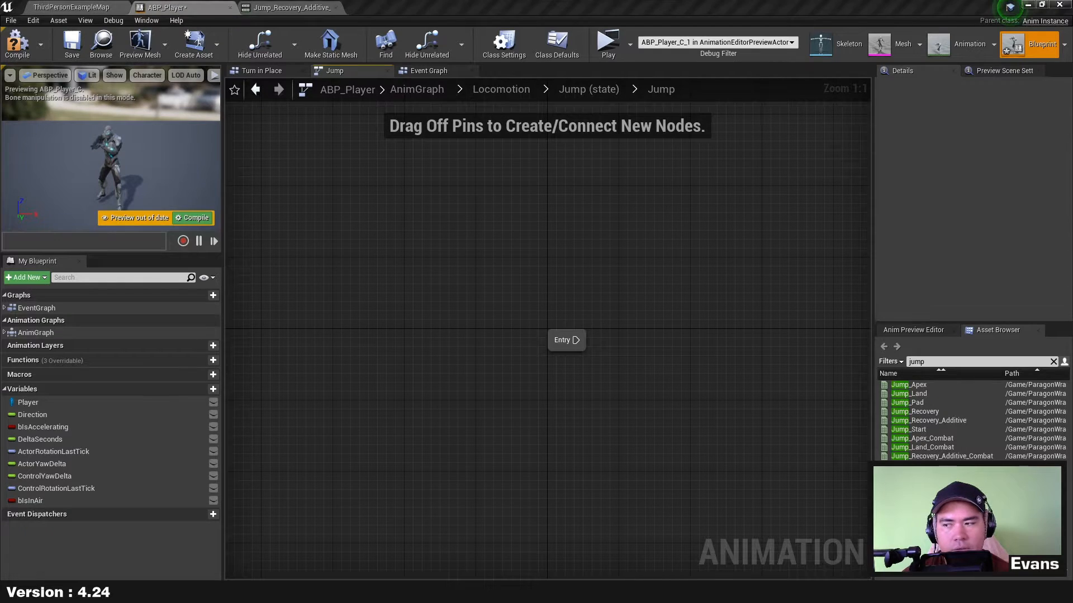
{"action": "right_click_drag", "start_coordinate": [536, 369], "coordinate": [348, 333]}
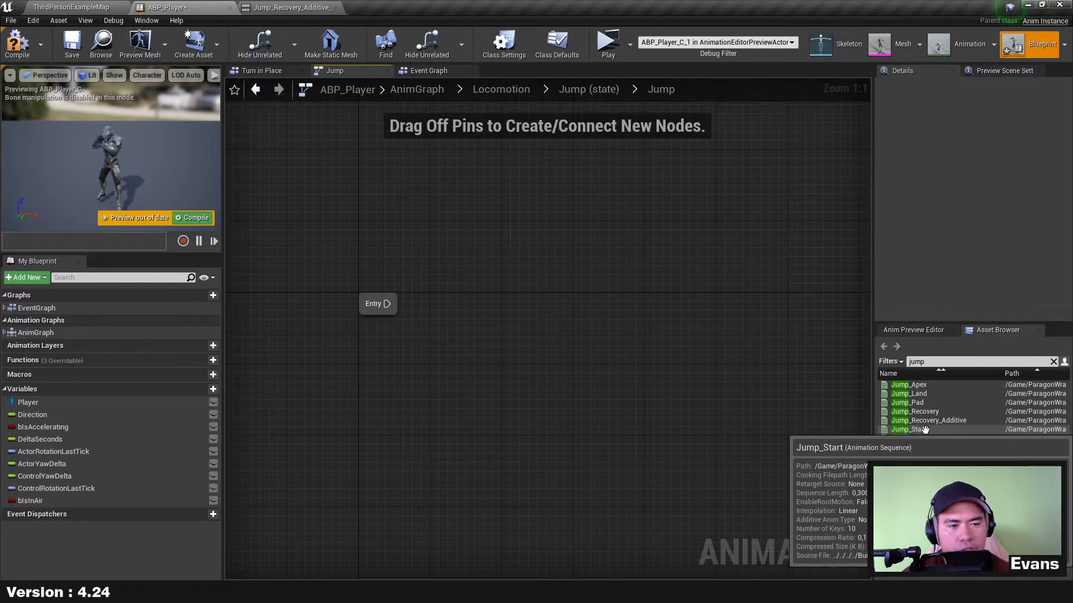
{"action": "left_click_drag", "start_coordinate": [911, 465], "coordinate": [451, 291]}
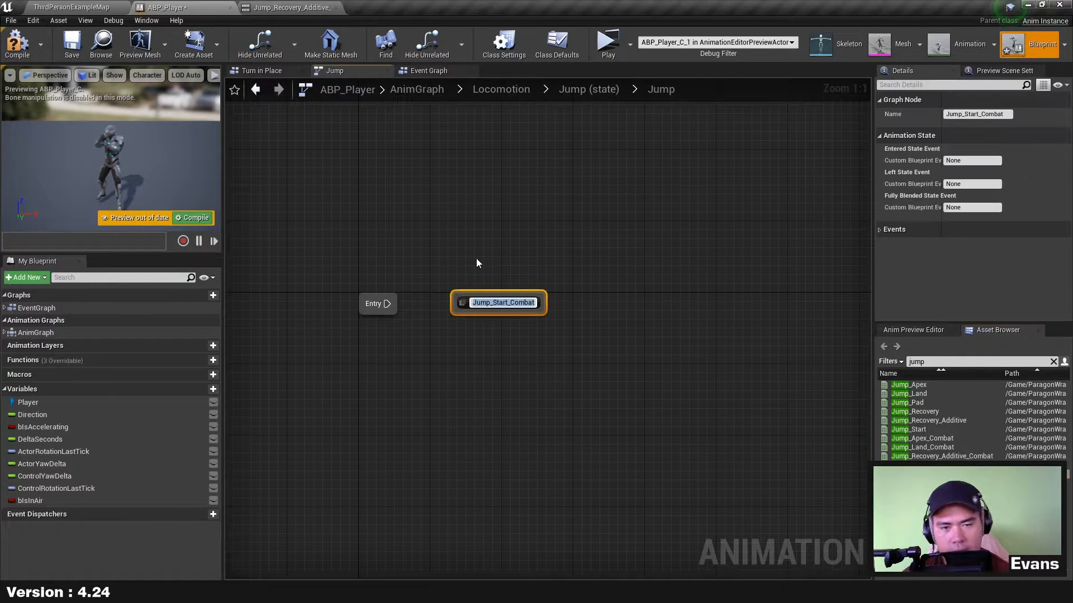
{"action": "type", "text": "Jump S"}
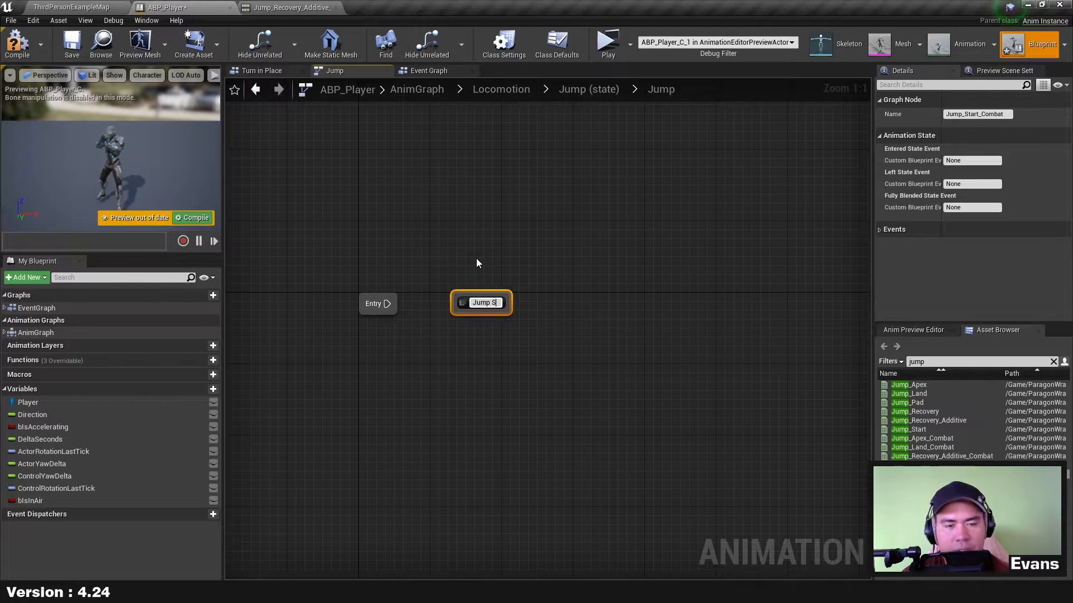
{"action": "type", "text": "tart"}
{"action": "key", "text": "Return"}
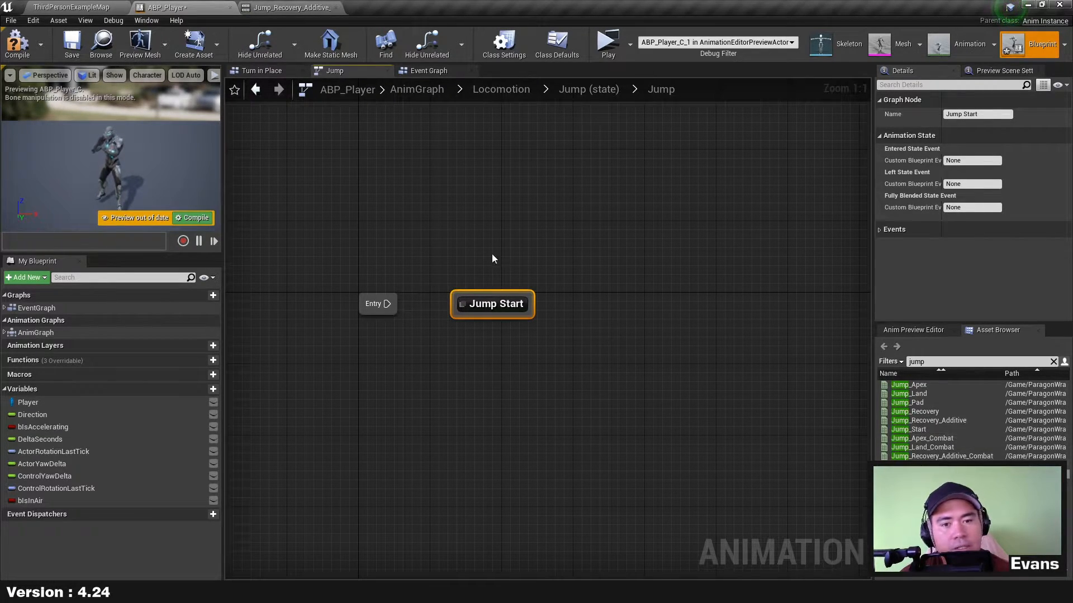
{"action": "double_click", "coordinate": [496, 304]}
{"action": "left_click_drag", "start_coordinate": [517, 363], "coordinate": [555, 366]}
{"action": "double_click", "coordinate": [557, 436]}
{"action": "right_click_drag", "start_coordinate": [658, 483], "coordinate": [637, 478]}
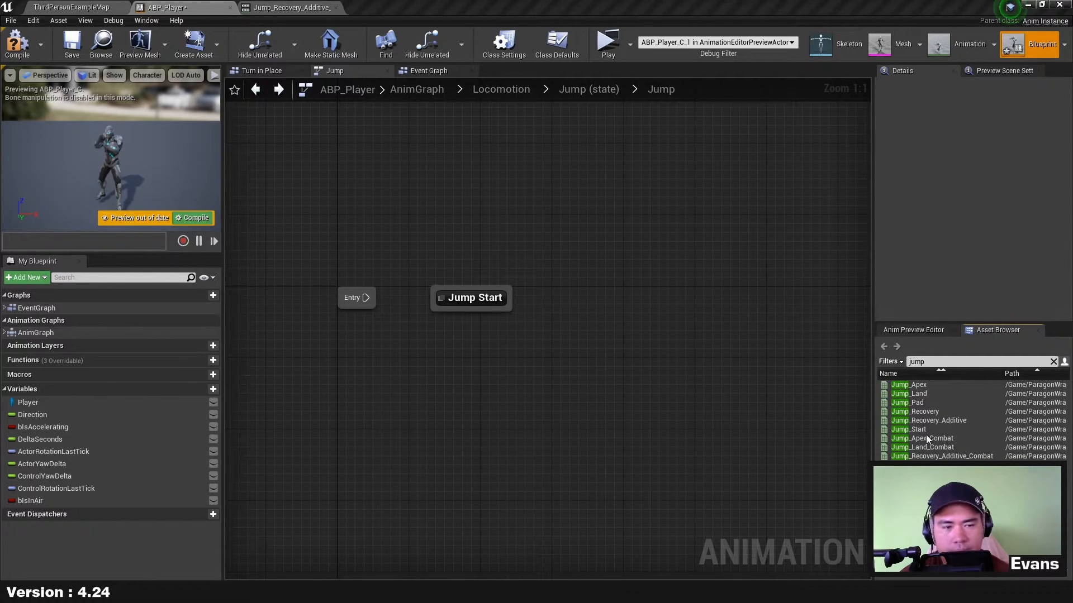
Add a state from the Jump_Apex_Combat animation, name it Jump Apex, and line it up beside Jump Start.
{"action": "left_click_drag", "start_coordinate": [911, 438], "coordinate": [573, 277]}
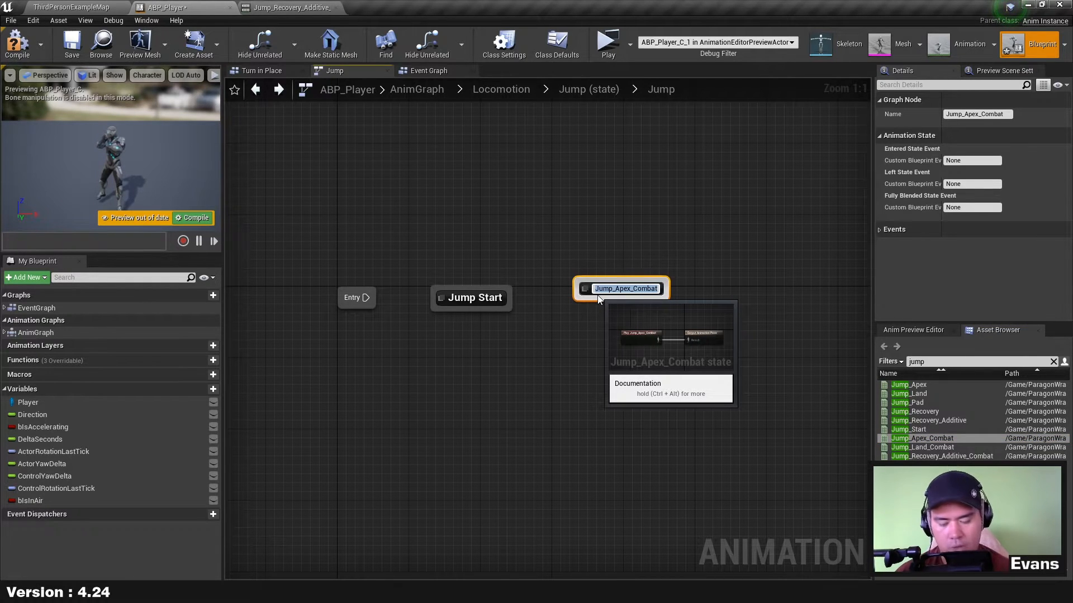
{"action": "type", "text": "Jump Apex"}
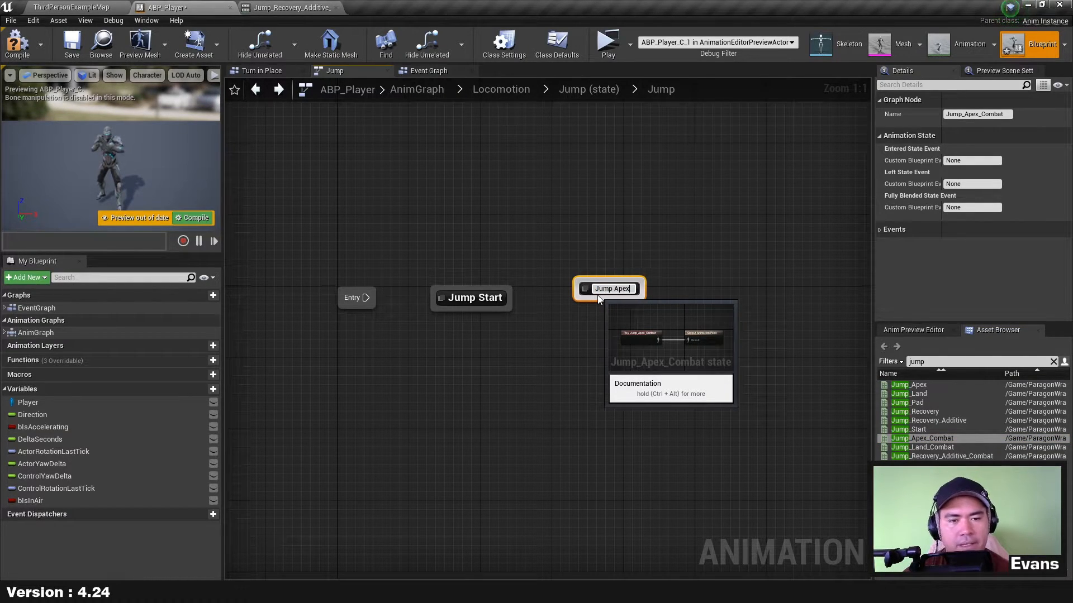
{"action": "key", "text": "Return"}
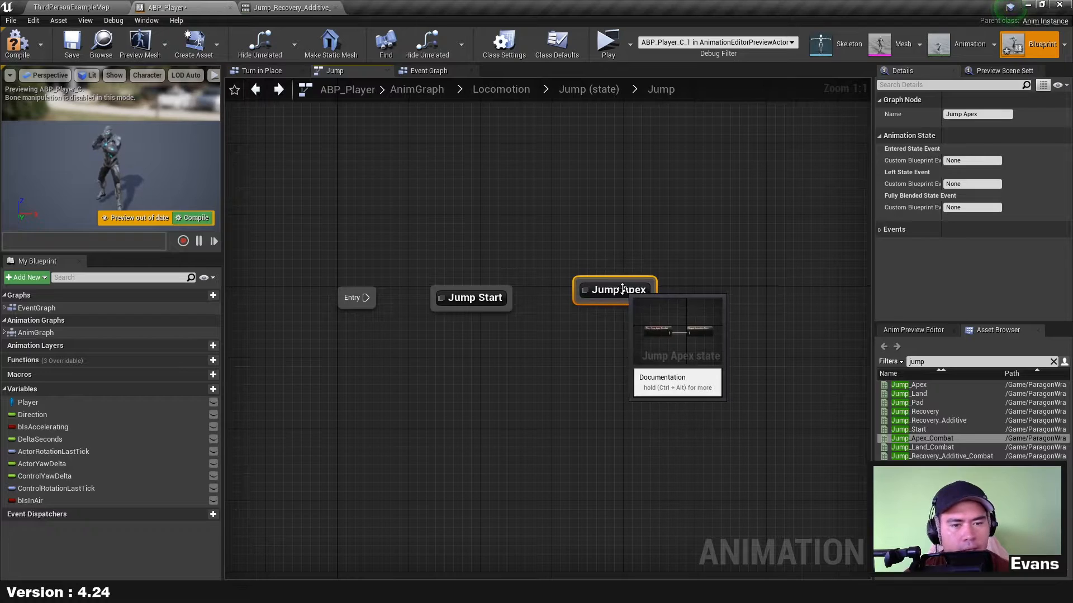
{"action": "left_click_drag", "start_coordinate": [598, 295], "coordinate": [576, 304]}
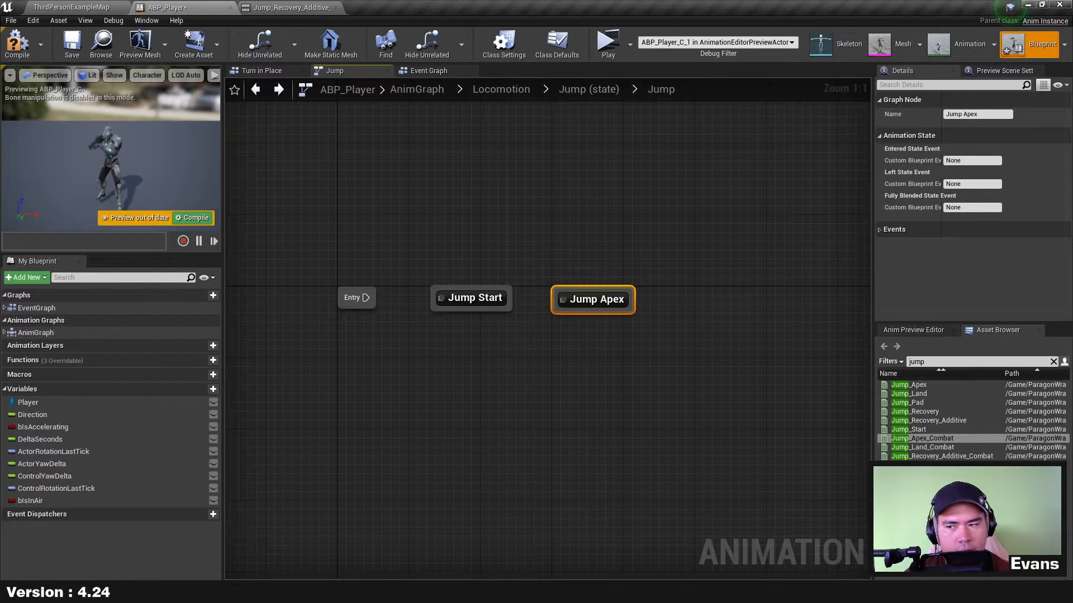
{"action": "left_click", "coordinate": [549, 427]}
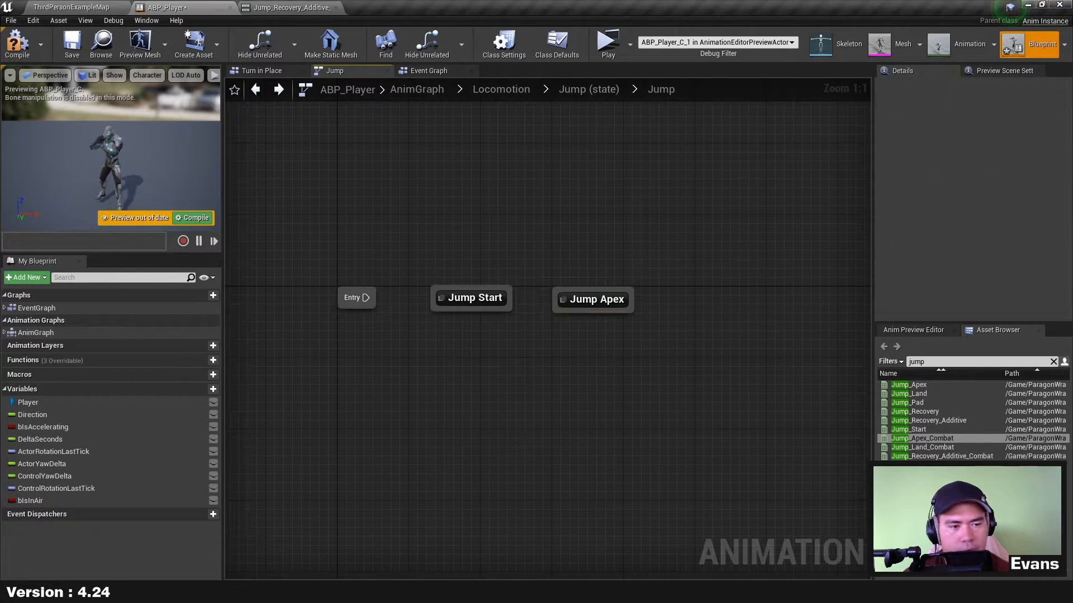
Add a state from the Jump_Land_Combat animation beside Jump Apex and name it Jump Pre Land.
{"action": "left_click_drag", "start_coordinate": [943, 449], "coordinate": [655, 282]}
{"action": "type", "text": "Ju"}
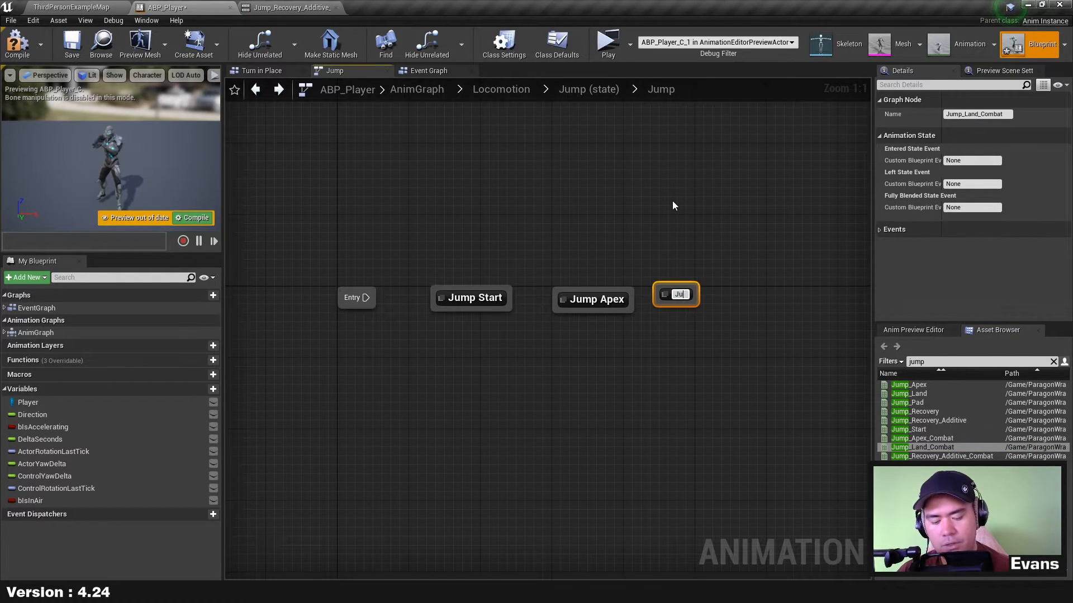
{"action": "type", "text": "mp Pre"}
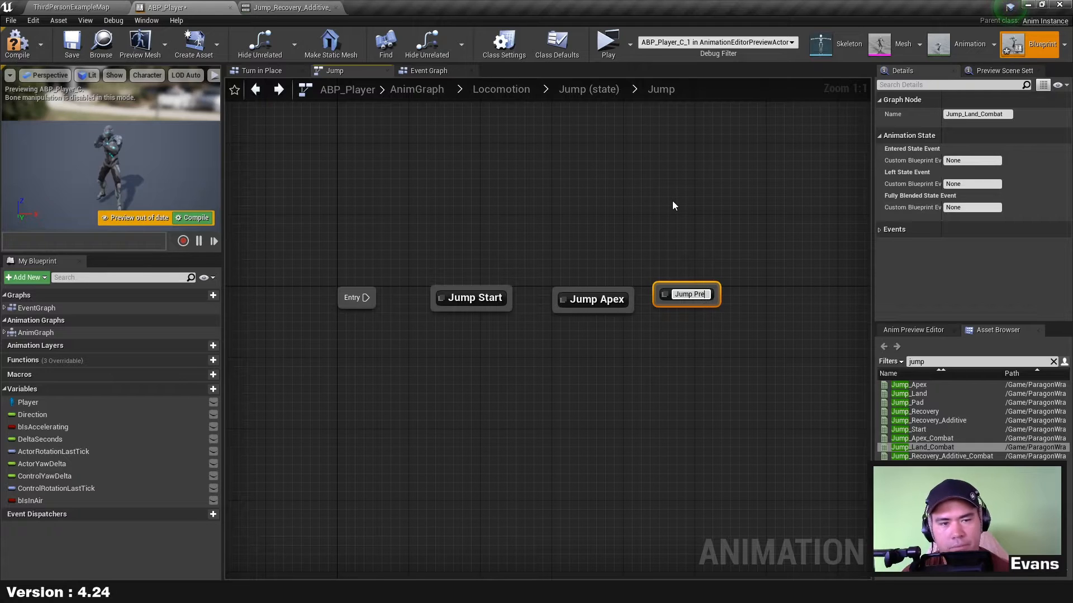
{"action": "type", "text": " Land"}
{"action": "key", "text": "Return"}
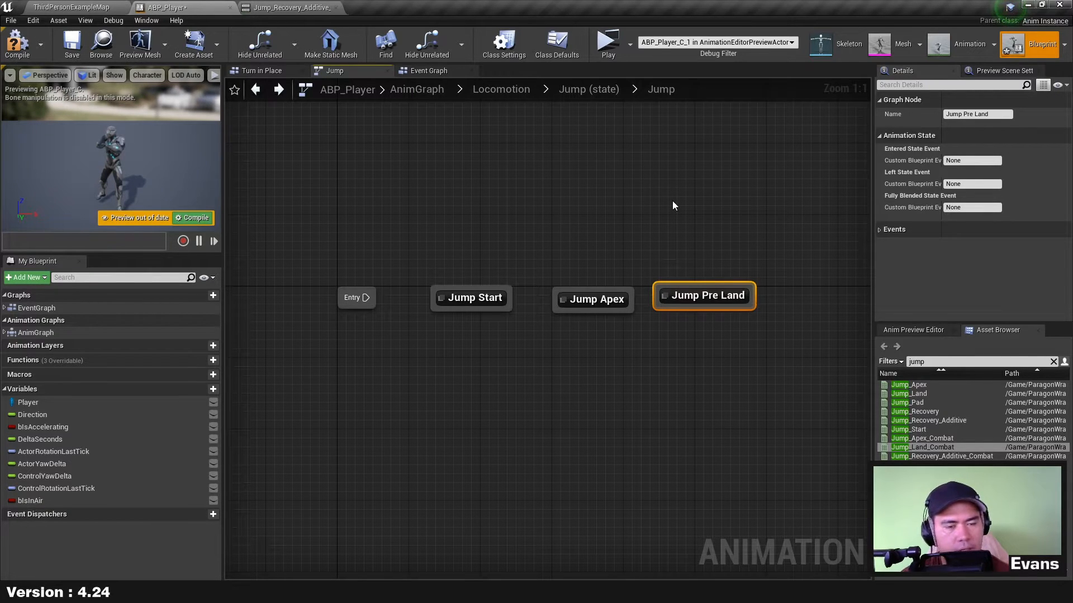
Line up Jump Pre Land with the other states and connect Entry to Jump Start, Jump Apex and Jump Pre Land in sequence.
{"action": "left_click_drag", "start_coordinate": [700, 296], "coordinate": [749, 300]}
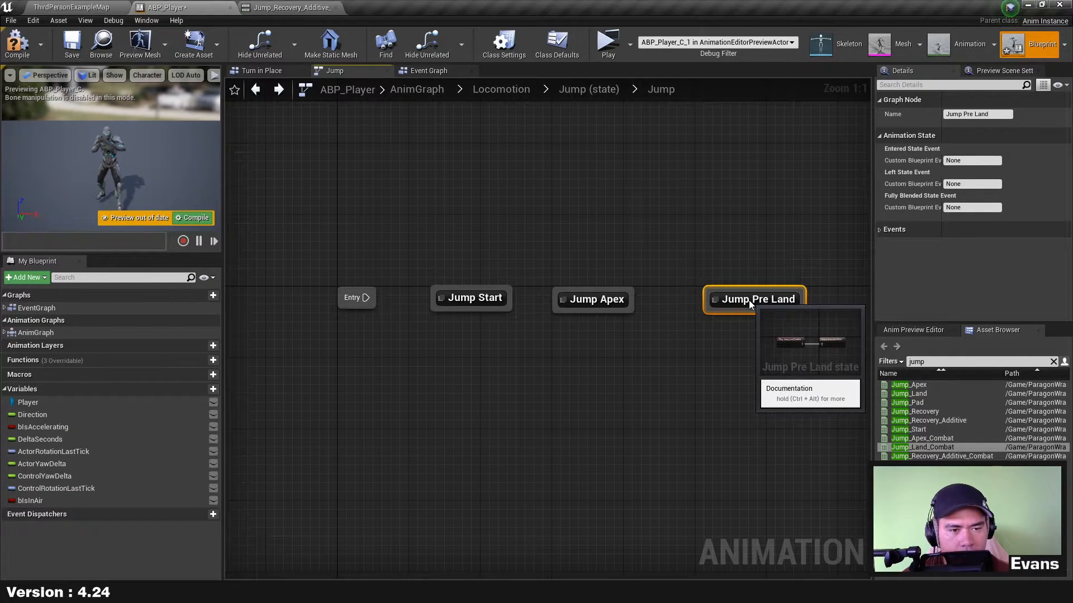
{"action": "left_click", "coordinate": [499, 374]}
{"action": "left_click_drag", "start_coordinate": [364, 298], "coordinate": [431, 300]}
{"action": "left_click_drag", "start_coordinate": [509, 299], "coordinate": [555, 304]}
{"action": "left_click_drag", "start_coordinate": [633, 297], "coordinate": [711, 305]}
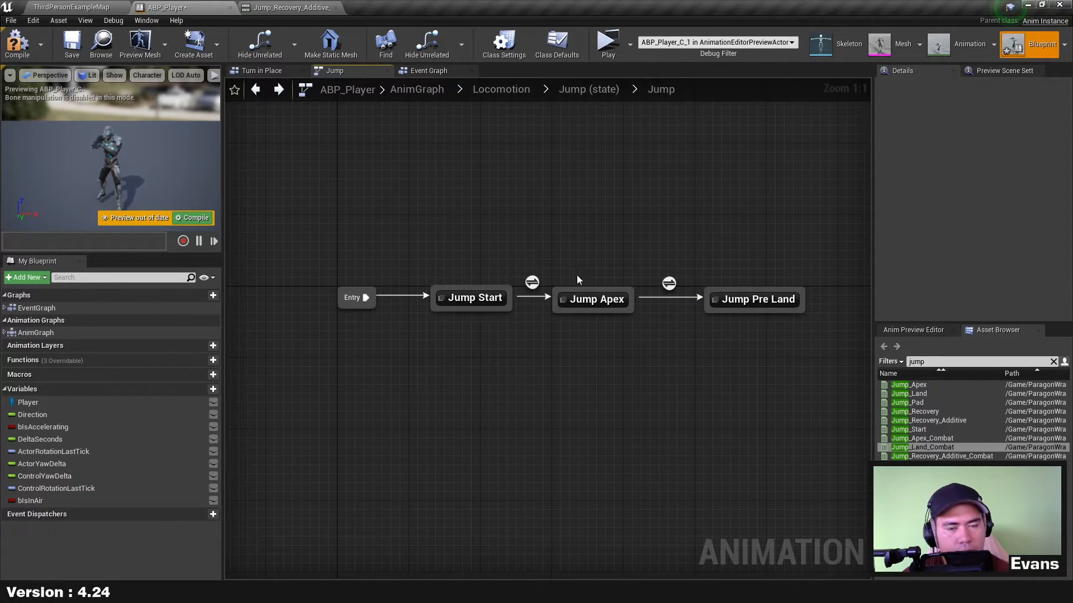
{"action": "left_click_drag", "start_coordinate": [462, 300], "coordinate": [450, 300]}
{"action": "left_click", "coordinate": [480, 339]}
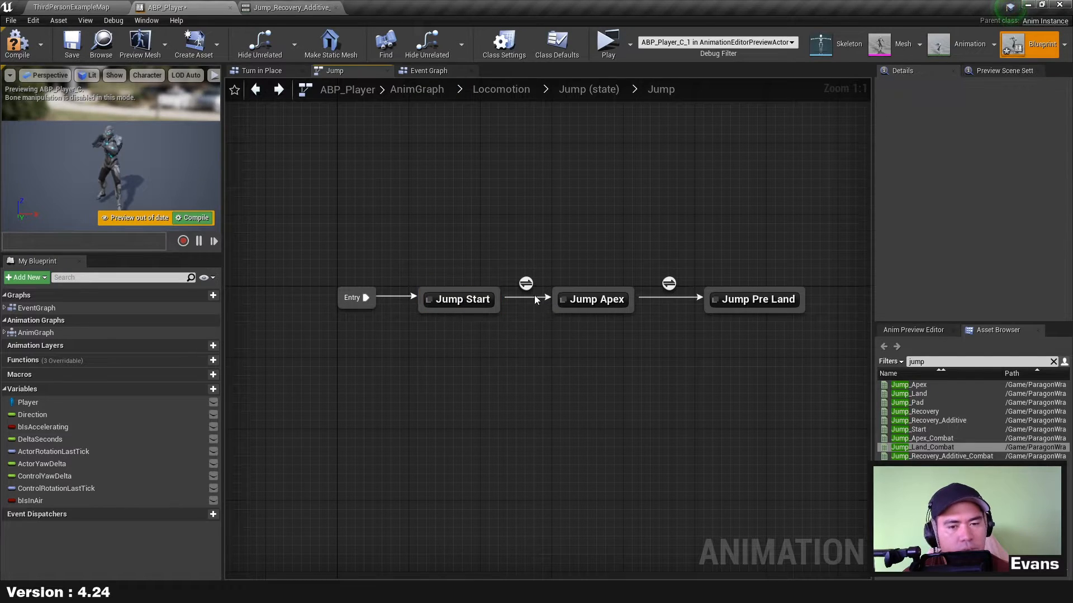
Turn on the automatic rule based on the sequence player for the Jump Start–Jump Apex and Jump Apex–Jump Pre Land transitions.
{"action": "left_click", "coordinate": [529, 285]}
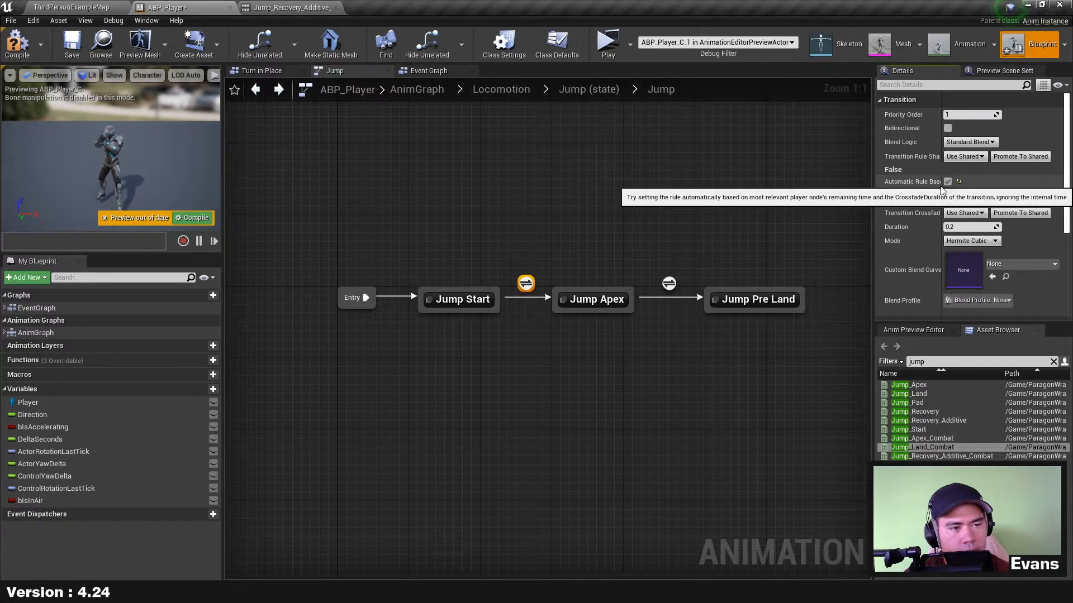
{"action": "left_click", "coordinate": [669, 283]}
{"action": "left_click", "coordinate": [947, 181]}
Preview the Jump_Land_Combat, Jump_Start and Jump_Apex_Combat animations, and return to the Jump state machine in ABP_Player.
{"action": "left_click", "coordinate": [934, 448]}
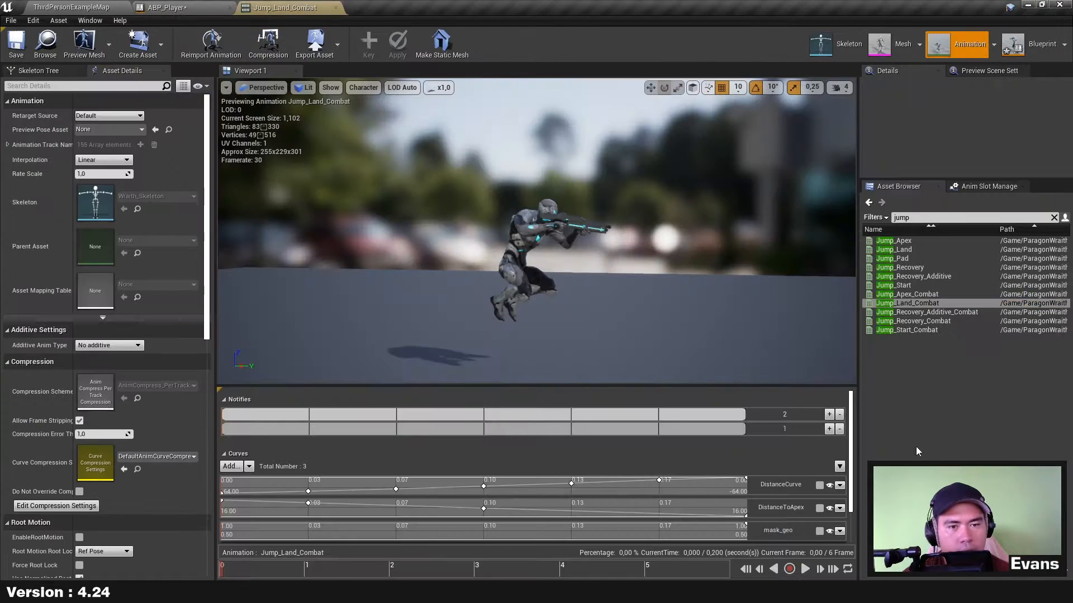
{"action": "left_click", "coordinate": [928, 286]}
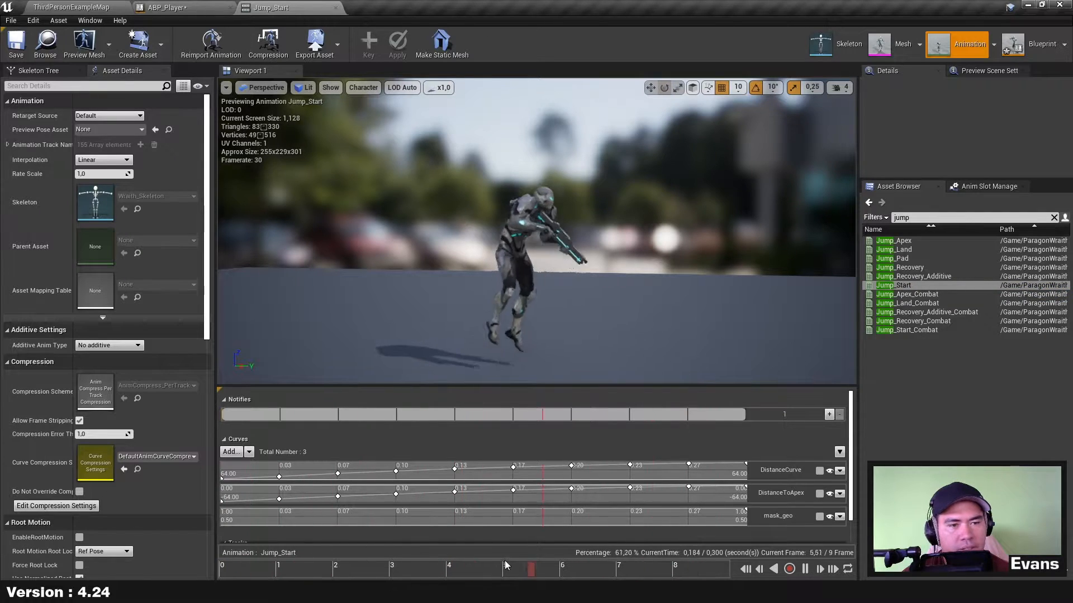
{"action": "left_click", "coordinate": [979, 295]}
{"action": "mouse_move", "coordinate": [945, 305]}
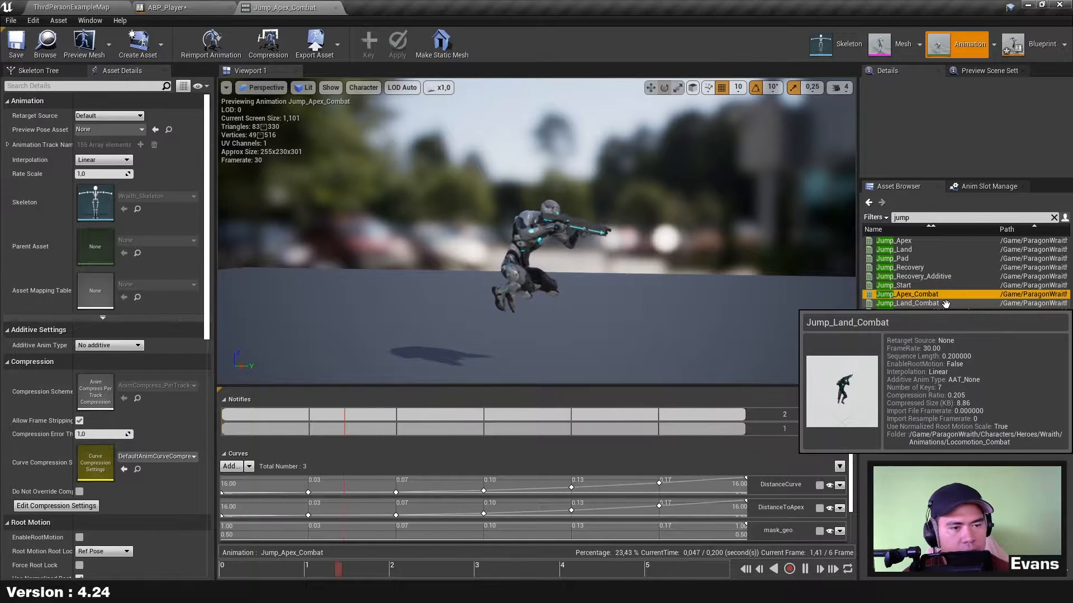
{"action": "left_click", "coordinate": [945, 304]}
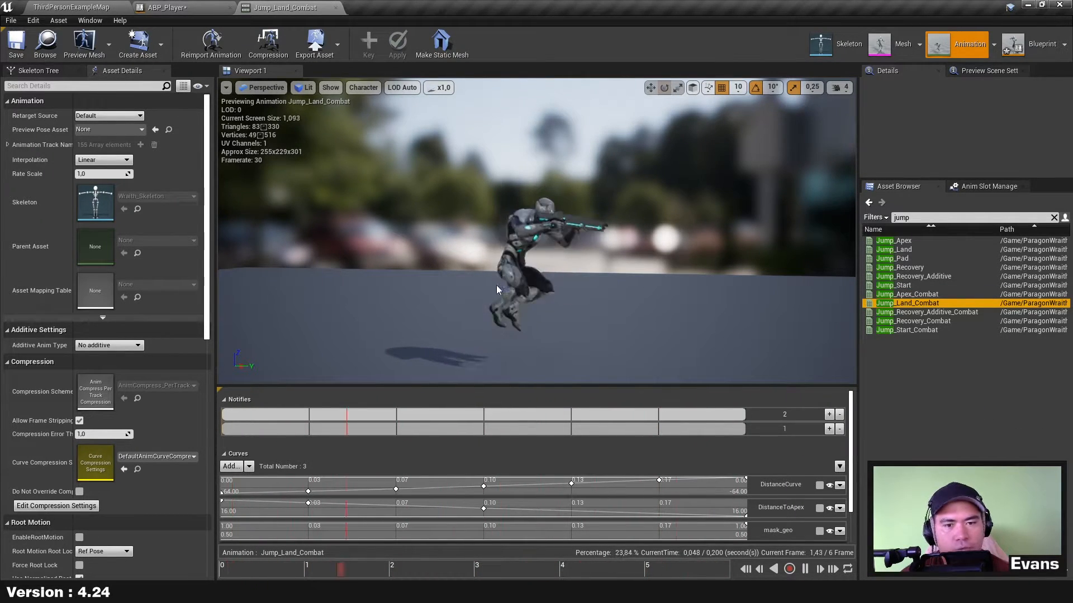
{"action": "left_click", "coordinate": [212, 8]}
{"action": "left_click", "coordinate": [539, 350]}
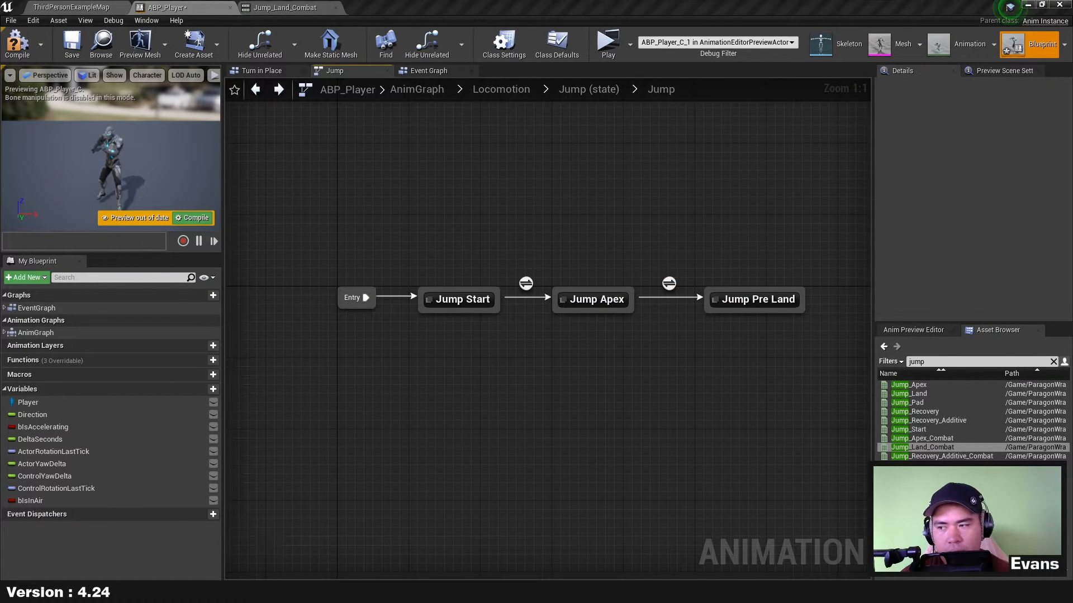
In the Jump Start state, expose Loop Animation on the Jump_Start_Combat player and turn looping off.
{"action": "left_click", "coordinate": [526, 283]}
{"action": "double_click", "coordinate": [459, 299]}
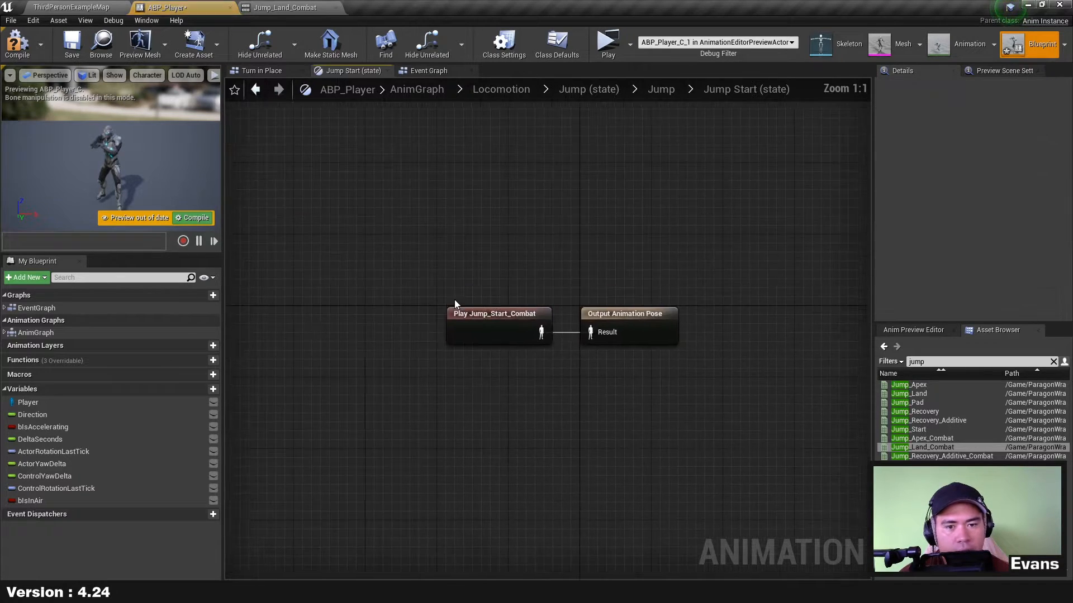
{"action": "left_click", "coordinate": [540, 349]}
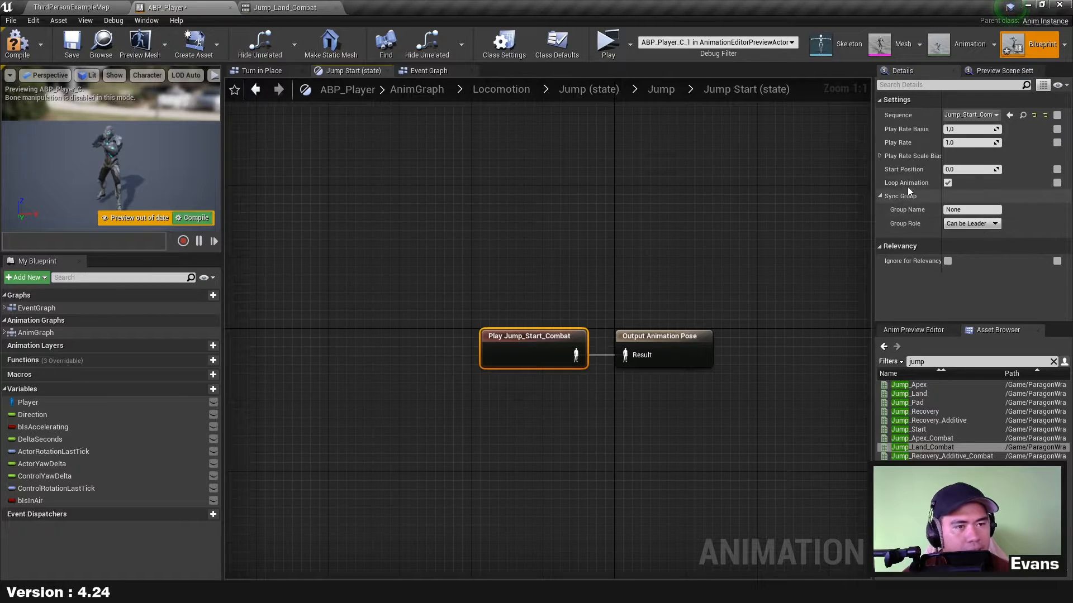
{"action": "left_click", "coordinate": [1057, 183]}
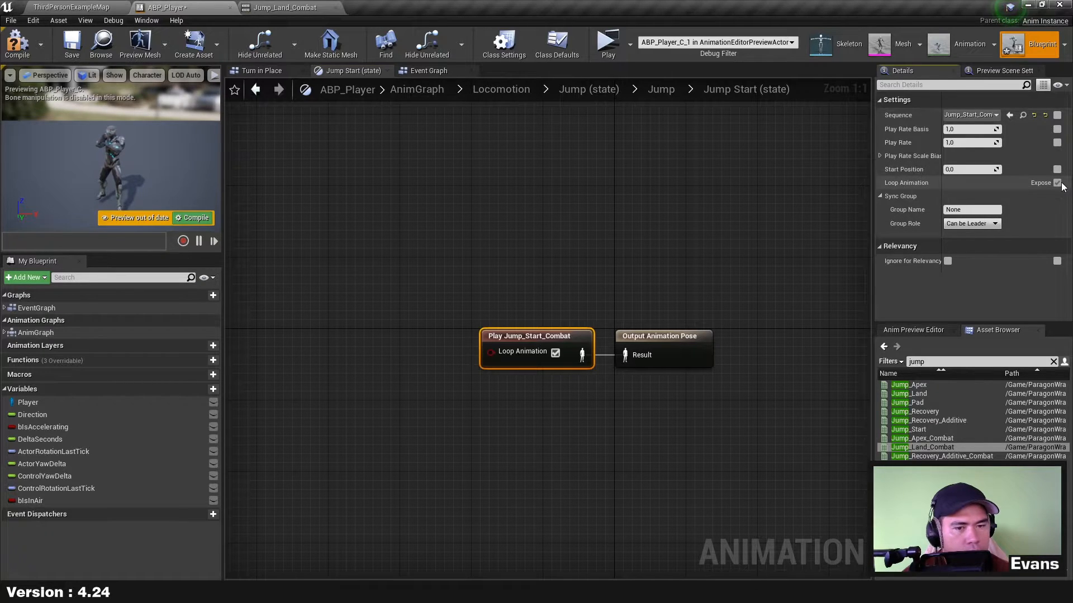
{"action": "left_click", "coordinate": [553, 352]}
{"action": "double_click", "coordinate": [599, 252]}
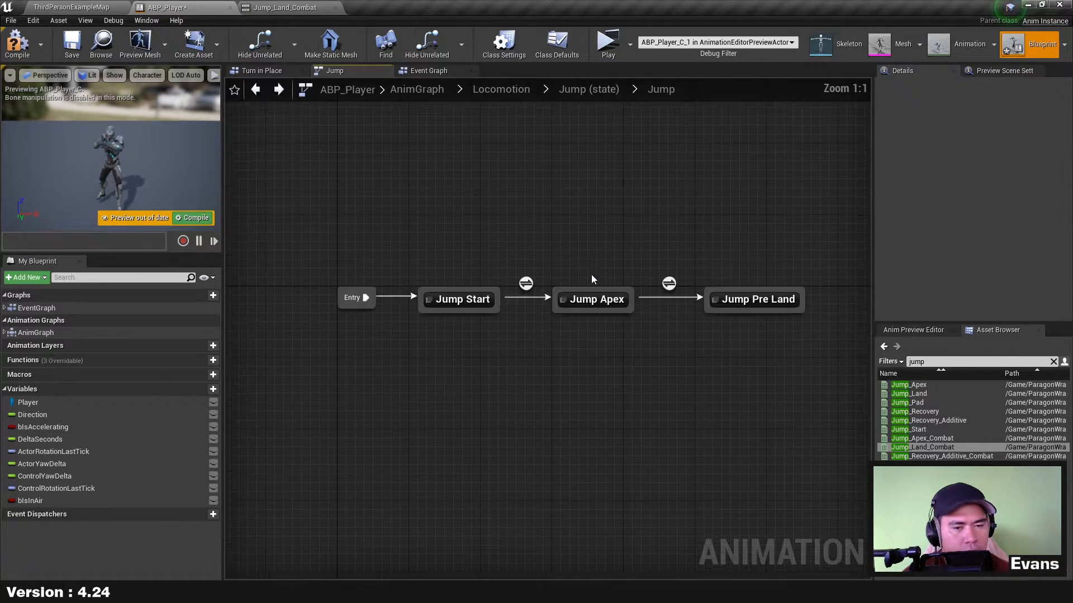
In the Jump Apex state, expose Loop Animation as a pin on the Jump_Apex_Combat player.
{"action": "double_click", "coordinate": [593, 299]}
{"action": "left_click", "coordinate": [515, 342]}
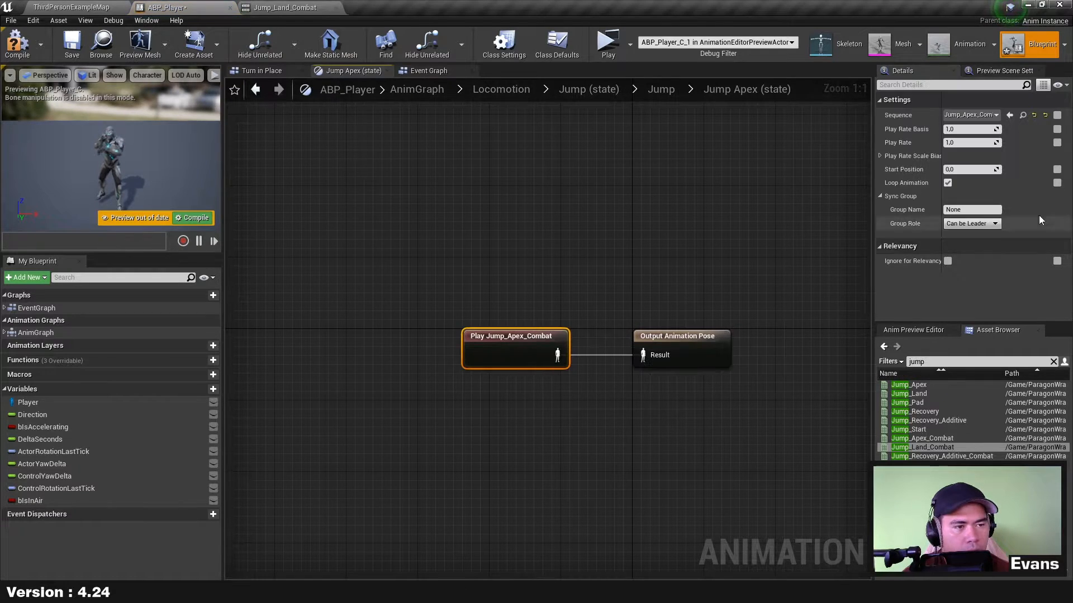
{"action": "left_click", "coordinate": [1057, 184]}
{"action": "double_click", "coordinate": [616, 200]}
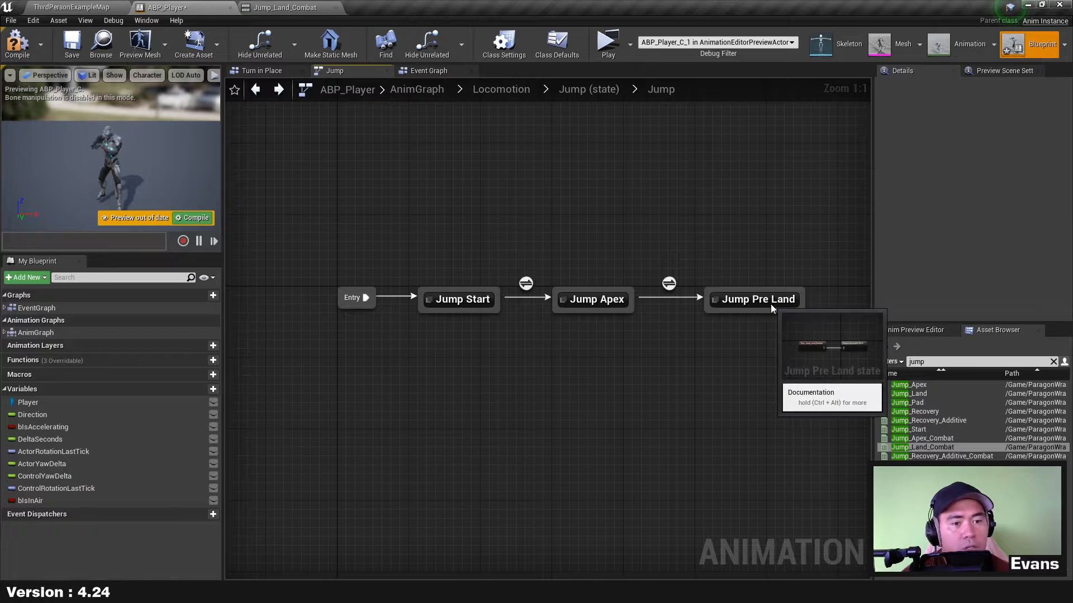
In the Jump Pre Land state, turn off Loop Animation on the Jump_Land_Combat player and expose it as a pin.
{"action": "double_click", "coordinate": [748, 299]}
{"action": "left_click", "coordinate": [948, 183]}
{"action": "left_click", "coordinate": [1057, 183]}
{"action": "left_click", "coordinate": [664, 238]}
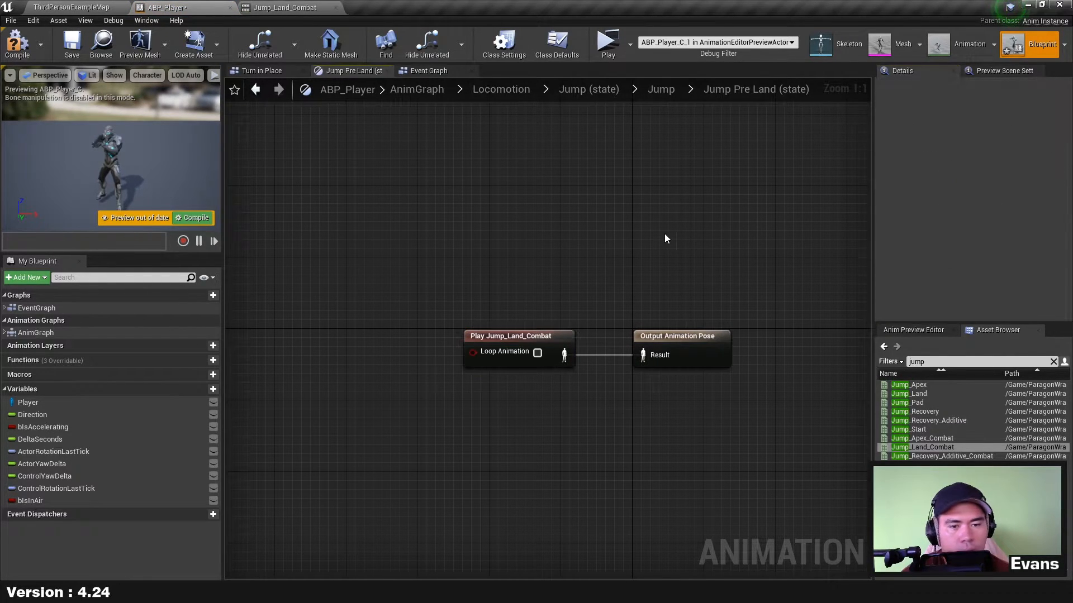
{"action": "key", "text": "alt+Left"}
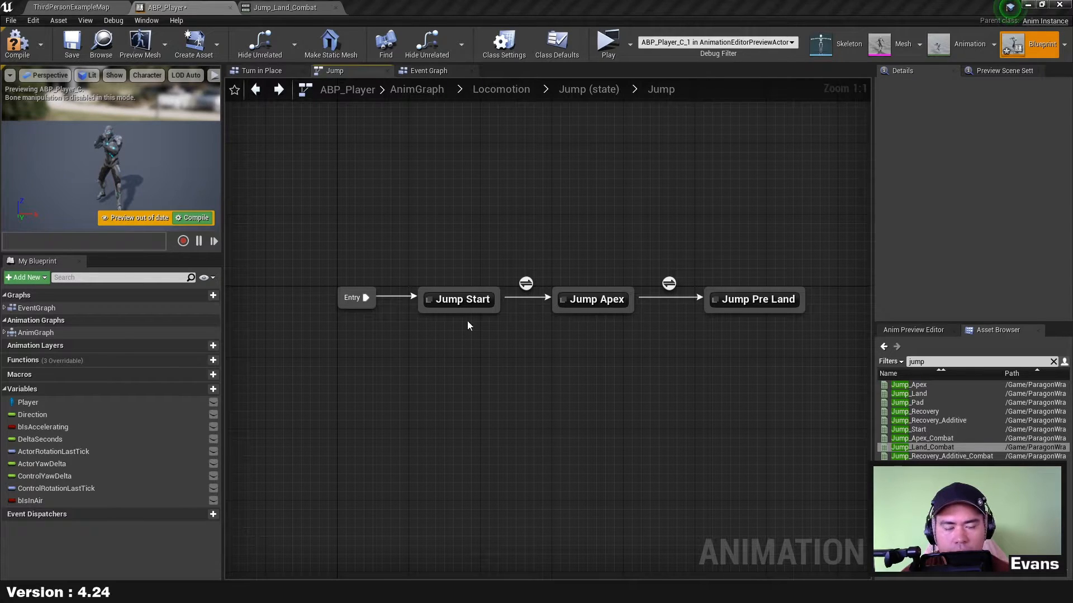
Open the Jump_Start_Combat animation from the Jump Start state, scrub through it, and return to the Jump state machine.
{"action": "double_click", "coordinate": [463, 301]}
{"action": "double_click", "coordinate": [585, 336]}
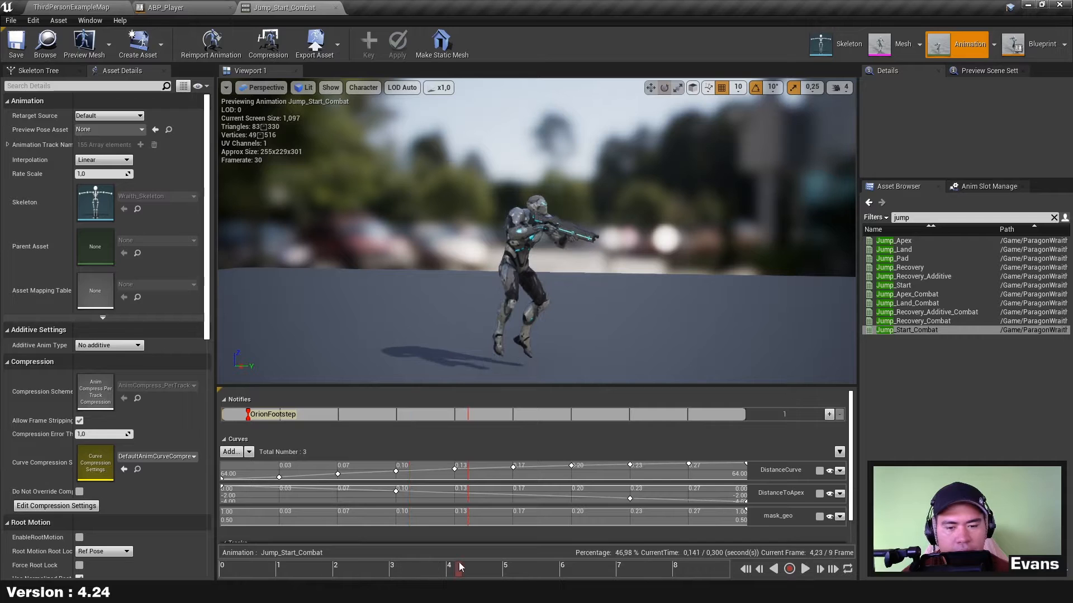
{"action": "left_click_drag", "start_coordinate": [461, 572], "coordinate": [200, 573]}
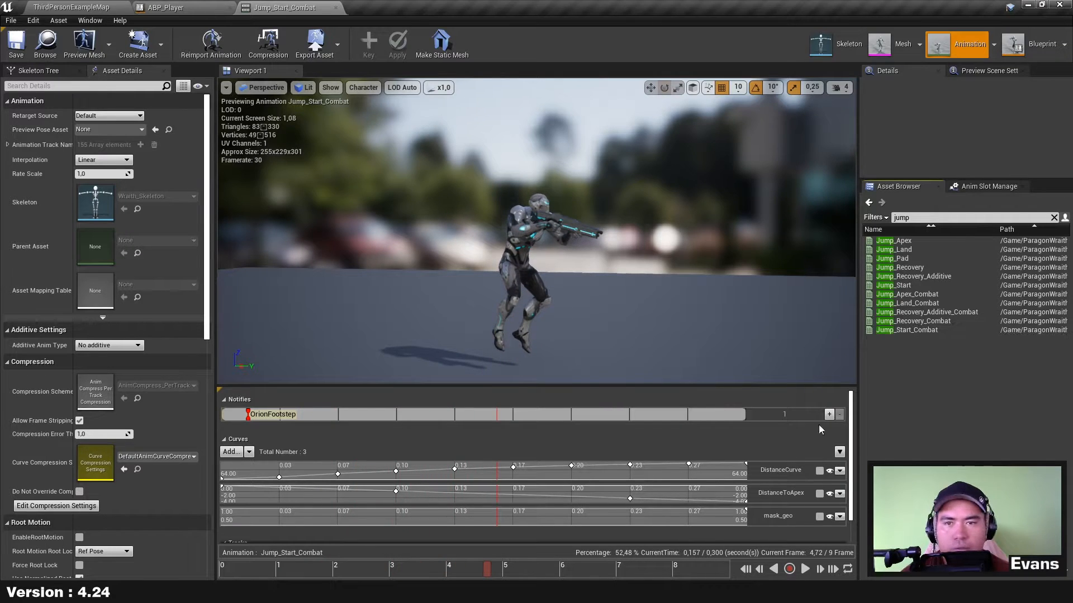
{"action": "left_click", "coordinate": [203, 6]}
{"action": "left_click", "coordinate": [612, 264]}
{"action": "key", "text": "alt+Left"}
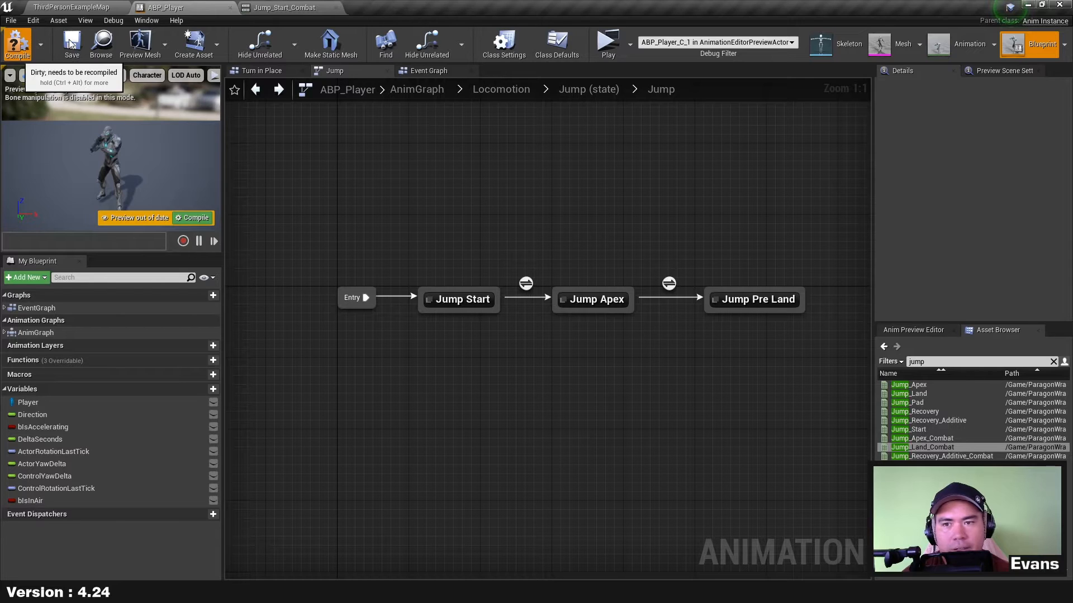
Play the game, slow it down with the console command Slomo 0.2, make the character jump and stop the preview.
{"action": "left_click", "coordinate": [608, 45]}
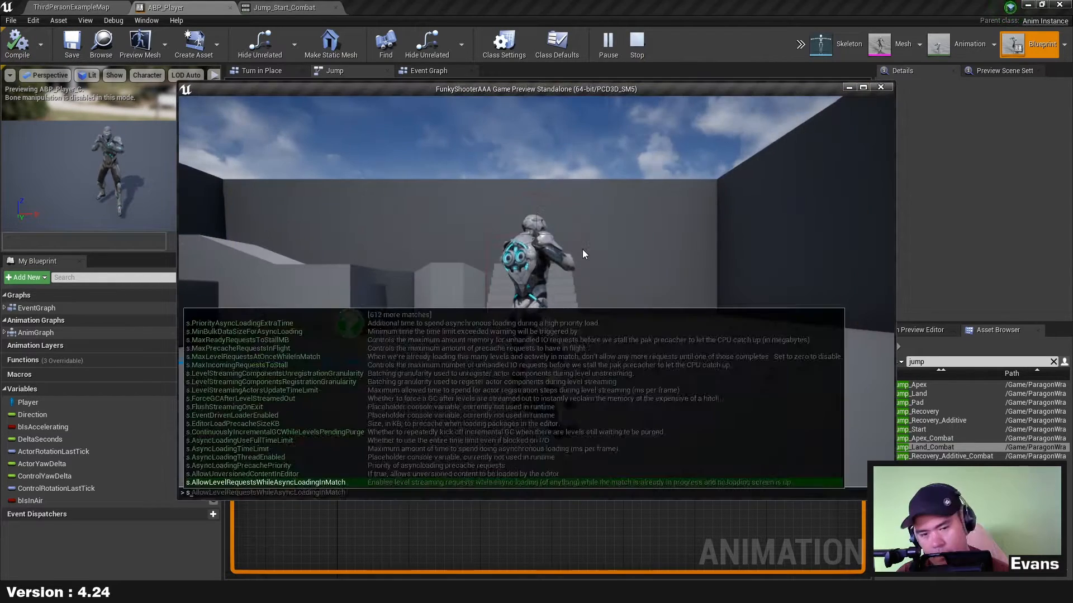
{"action": "type", "text": "Slomo"}
{"action": "type", "text": " 0.1"}
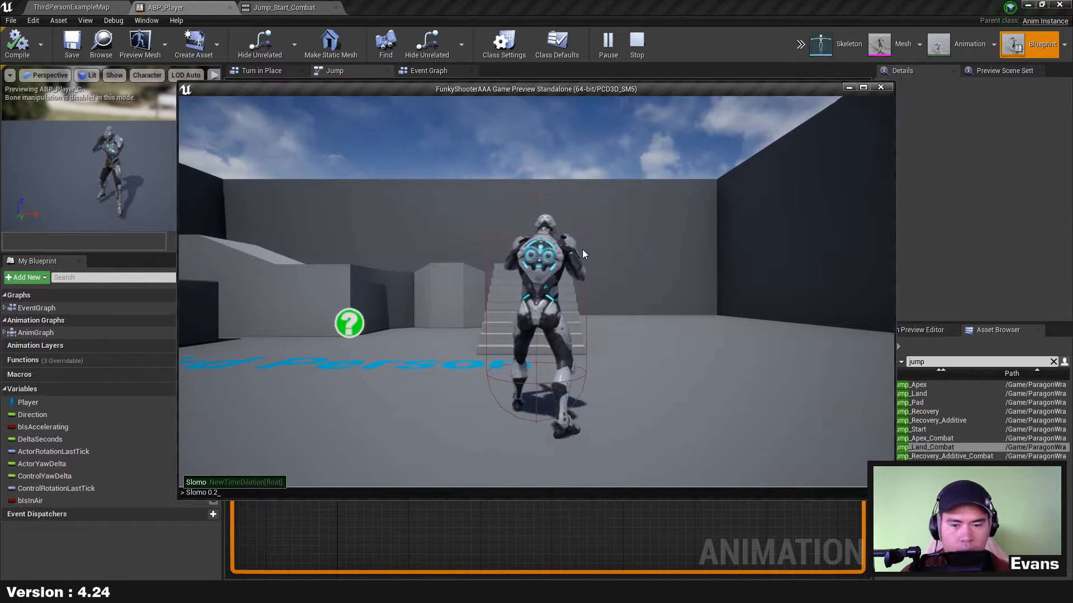
{"action": "key", "text": "Return"}
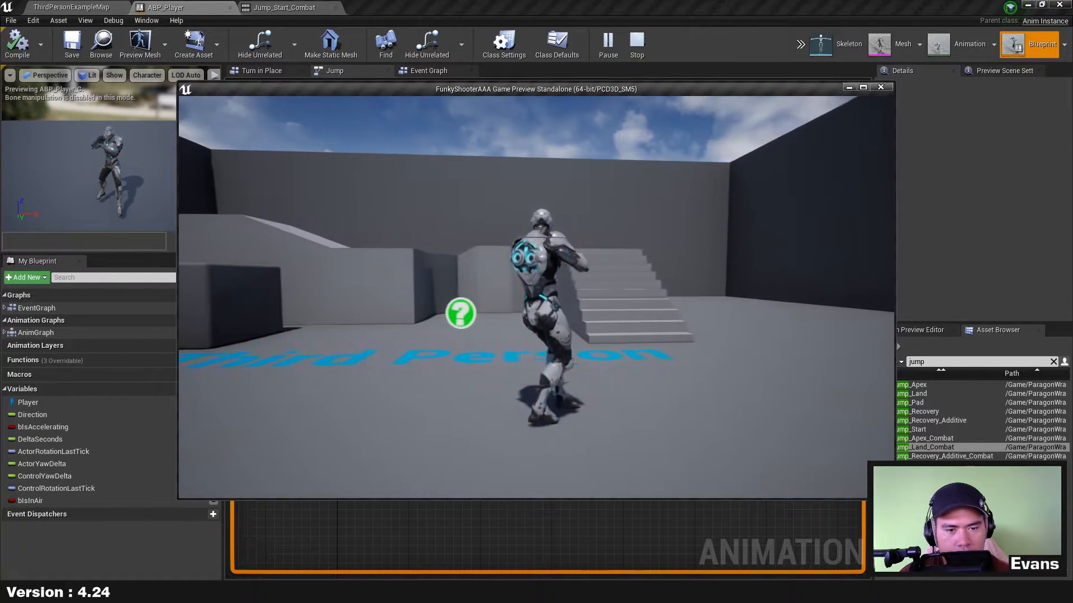
{"action": "key", "text": "space"}
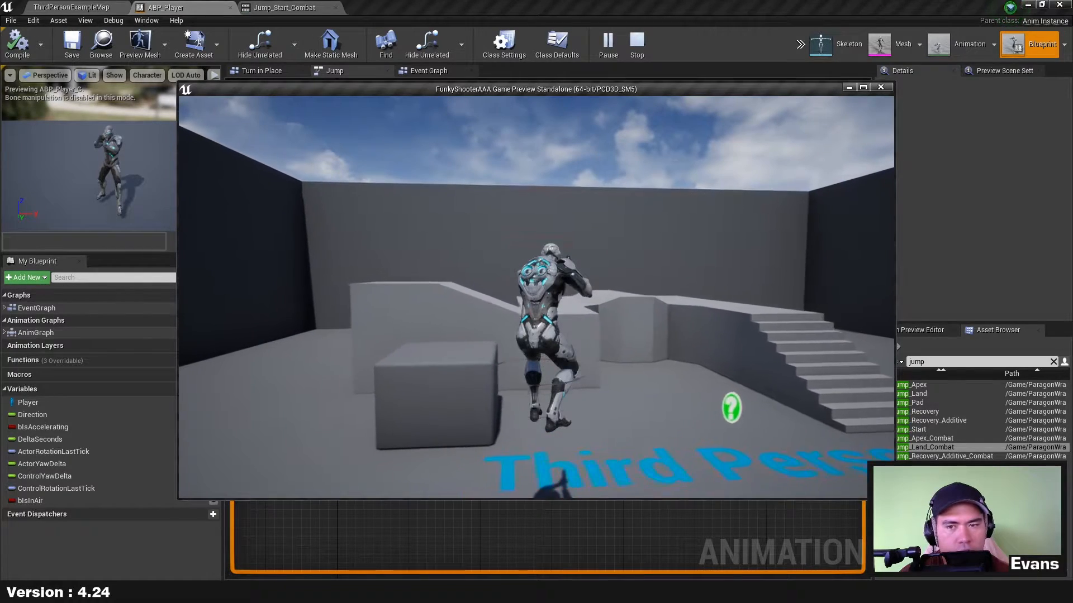
{"action": "key", "text": "Escape"}
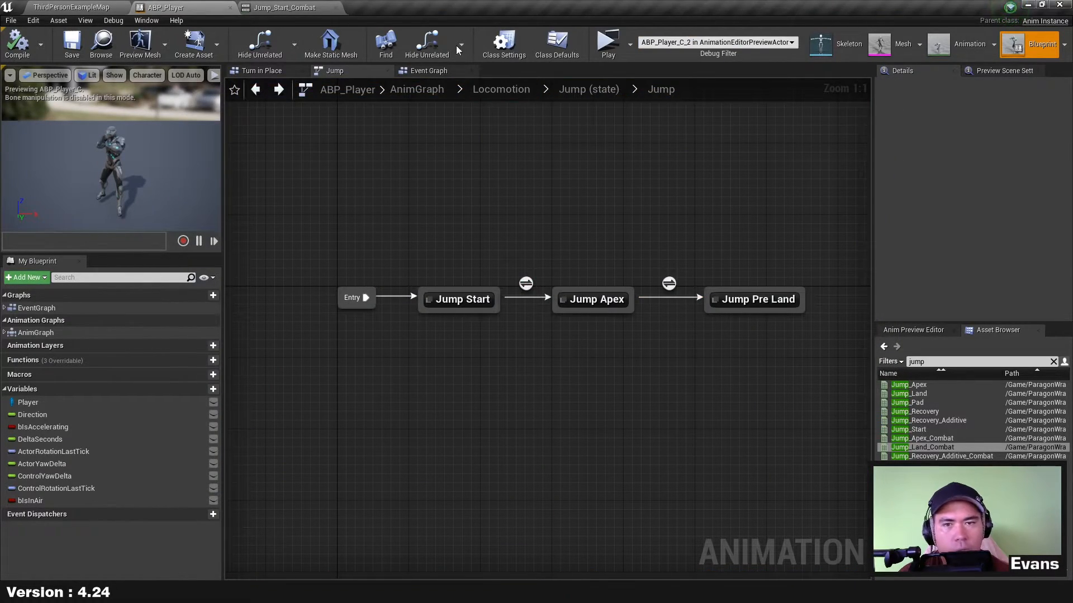
Scrub the Jump_Start_Combat animation from its first frame to frame 3 to find where the jump should start.
{"action": "left_click", "coordinate": [284, 7]}
{"action": "left_click_drag", "start_coordinate": [494, 568], "coordinate": [227, 570]}
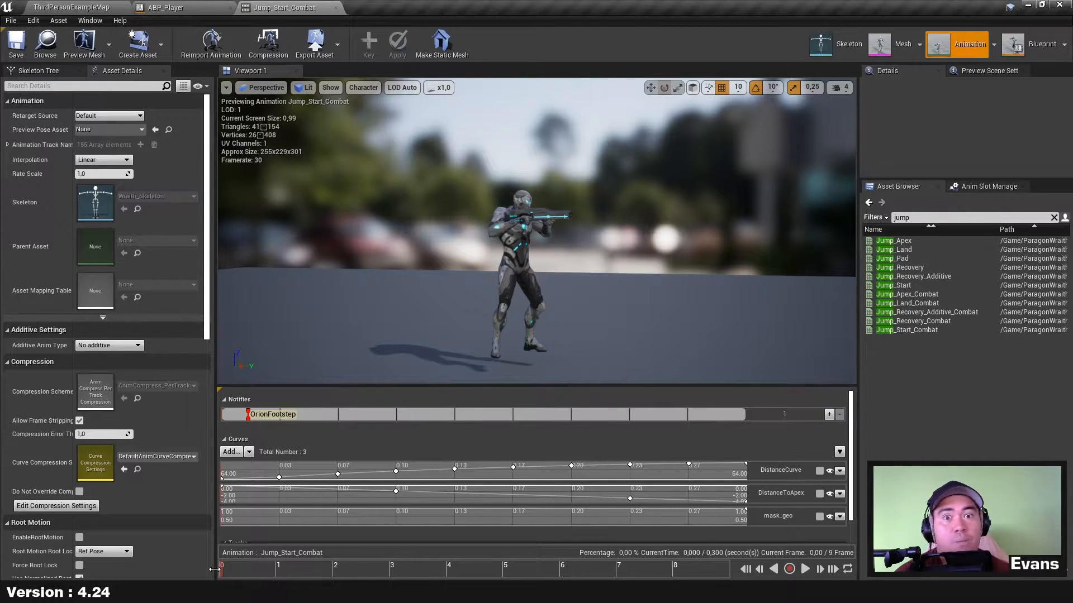
{"action": "left_click_drag", "start_coordinate": [221, 574], "coordinate": [392, 573]}
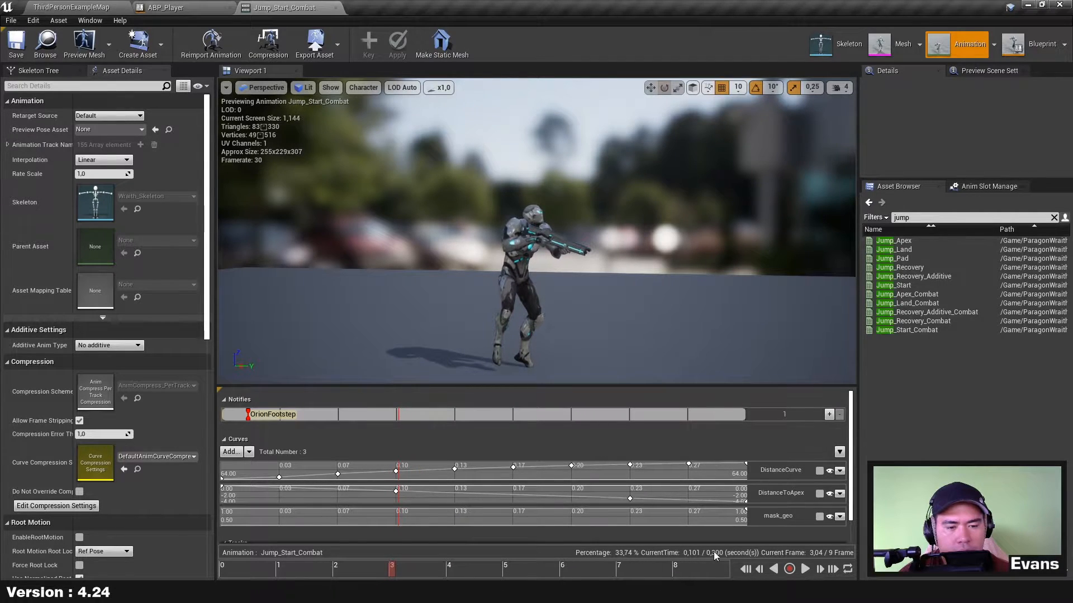
{"action": "mouse_move", "coordinate": [391, 569]}
{"action": "left_mouse_down"}
{"action": "mouse_move", "coordinate": [232, 571]}
{"action": "mouse_move", "coordinate": [392, 577]}
{"action": "left_mouse_up"}
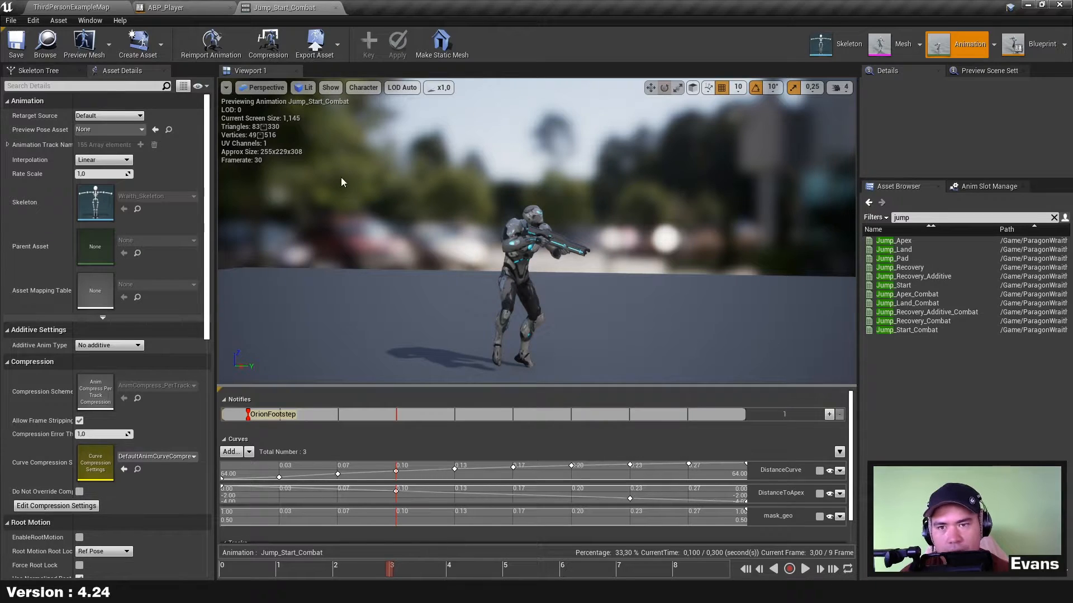
In the Jump Start state, expose Start Position on the Jump_Start_Combat player, set it to 0.1 and save ABP_Player.
{"action": "left_click", "coordinate": [190, 7]}
{"action": "double_click", "coordinate": [462, 300]}
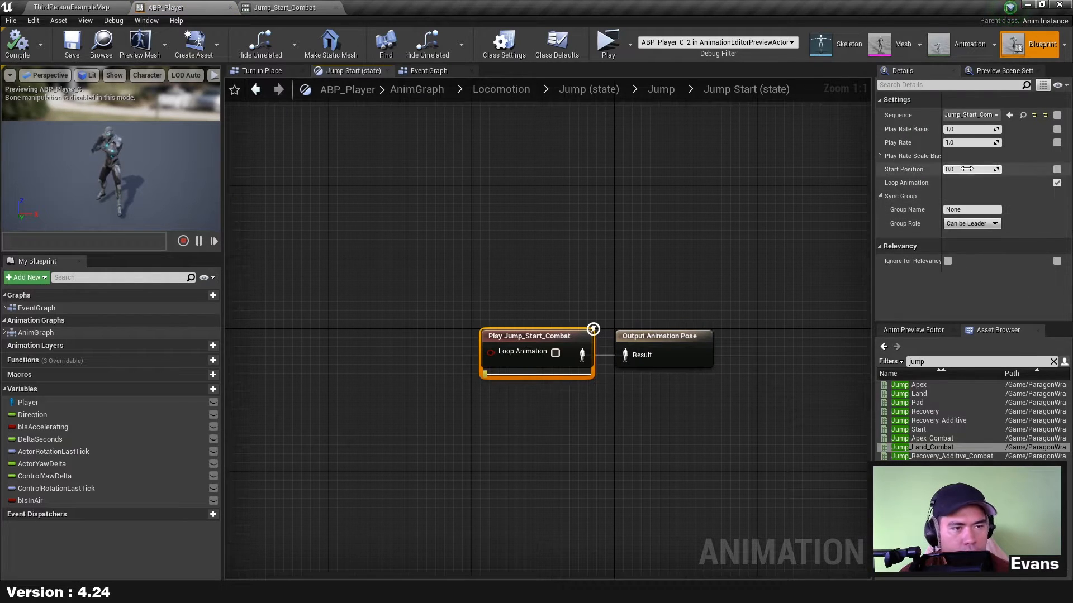
{"action": "left_click", "coordinate": [1059, 170]}
{"action": "left_click", "coordinate": [679, 391]}
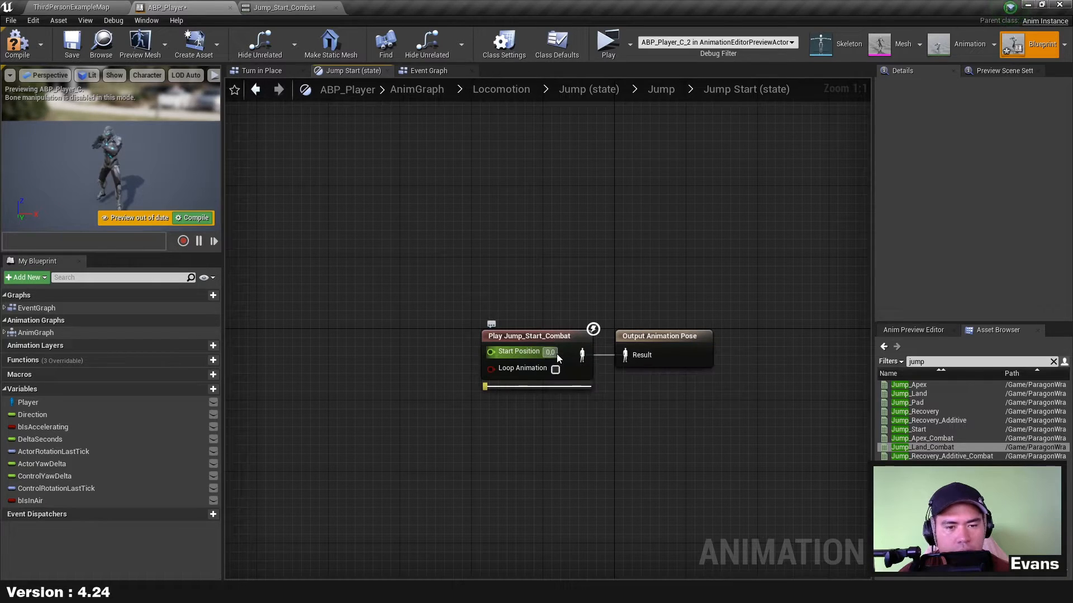
{"action": "left_click", "coordinate": [553, 353]}
{"action": "type", "text": ".1"}
{"action": "key", "text": "Return"}
{"action": "left_click_drag", "start_coordinate": [548, 425], "coordinate": [549, 424]}
{"action": "left_click", "coordinate": [301, 7]}
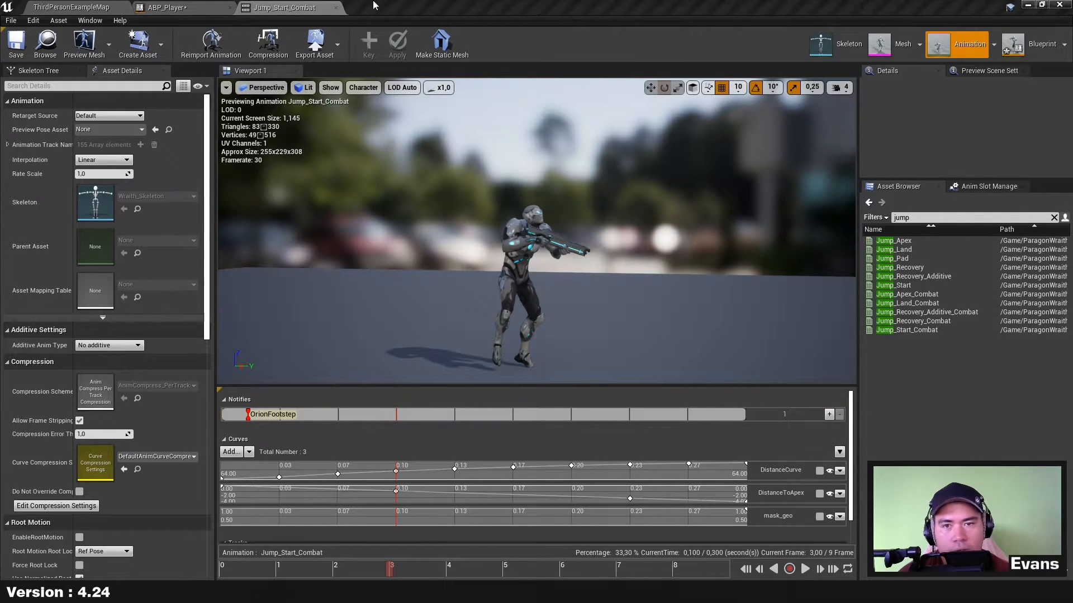
{"action": "left_click", "coordinate": [168, 7]}
{"action": "key", "text": "ctrl+s"}
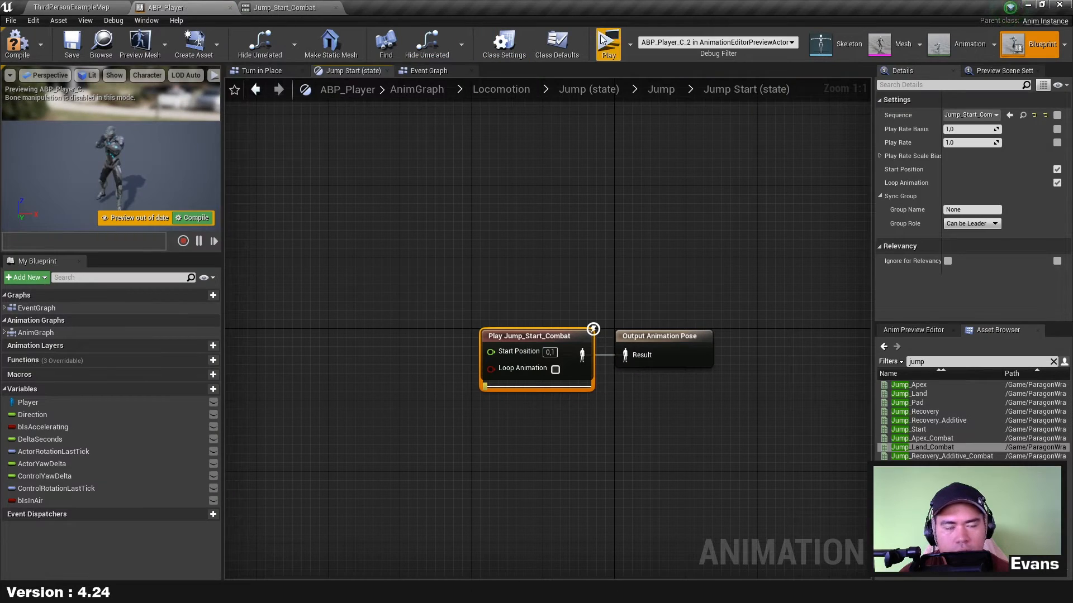
Play the game, move the character sideways and jump to check the jump start, and stop the preview.
{"action": "left_click", "coordinate": [525, 224]}
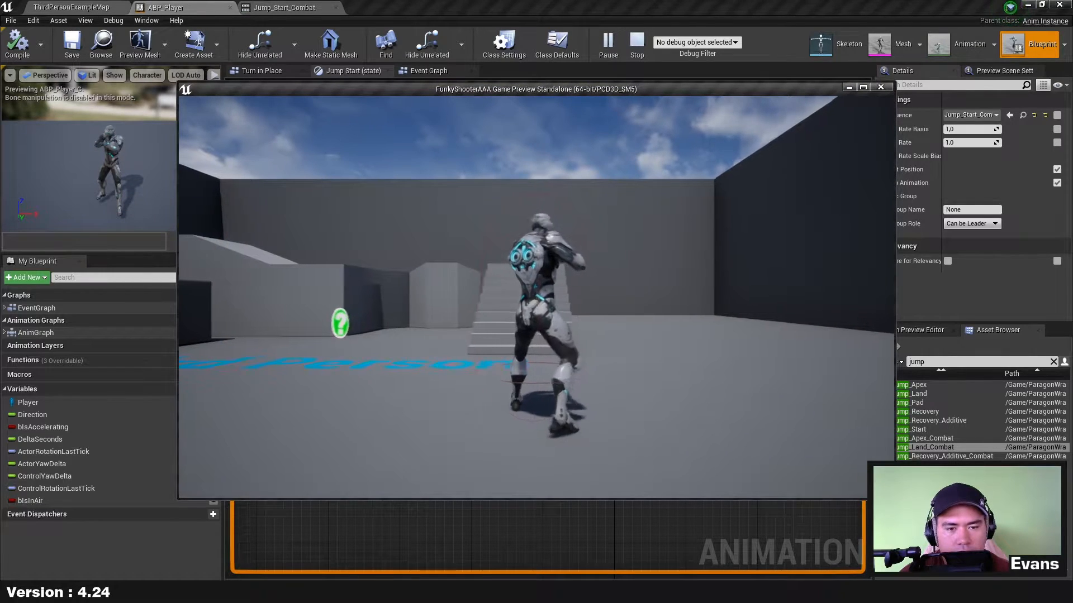
{"action": "key", "text": "d"}
{"action": "key", "text": "a"}
{"action": "key", "text": "space"}
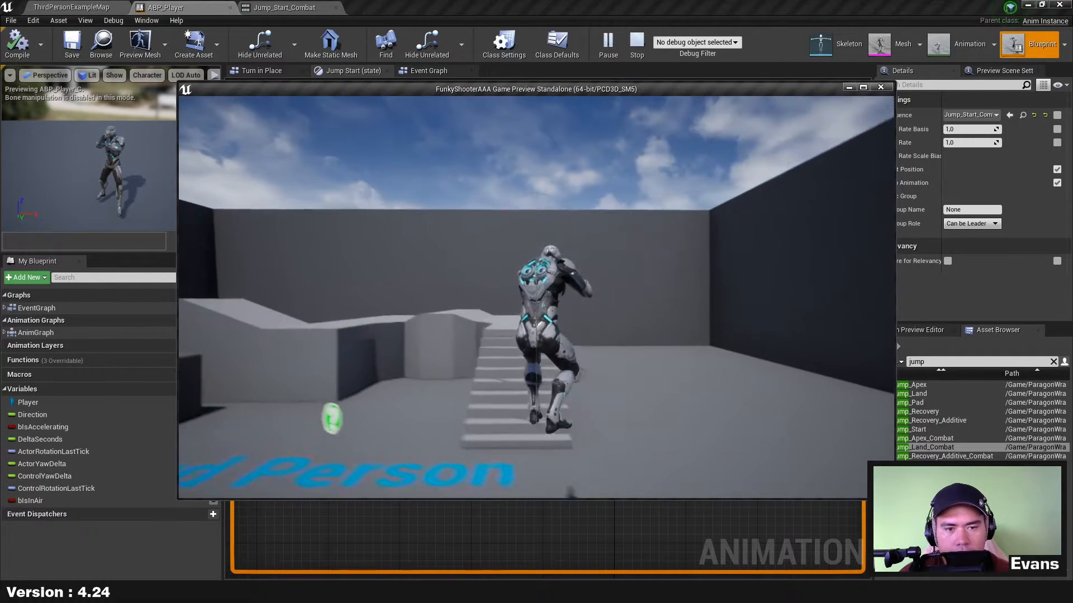
{"action": "key", "text": "a"}
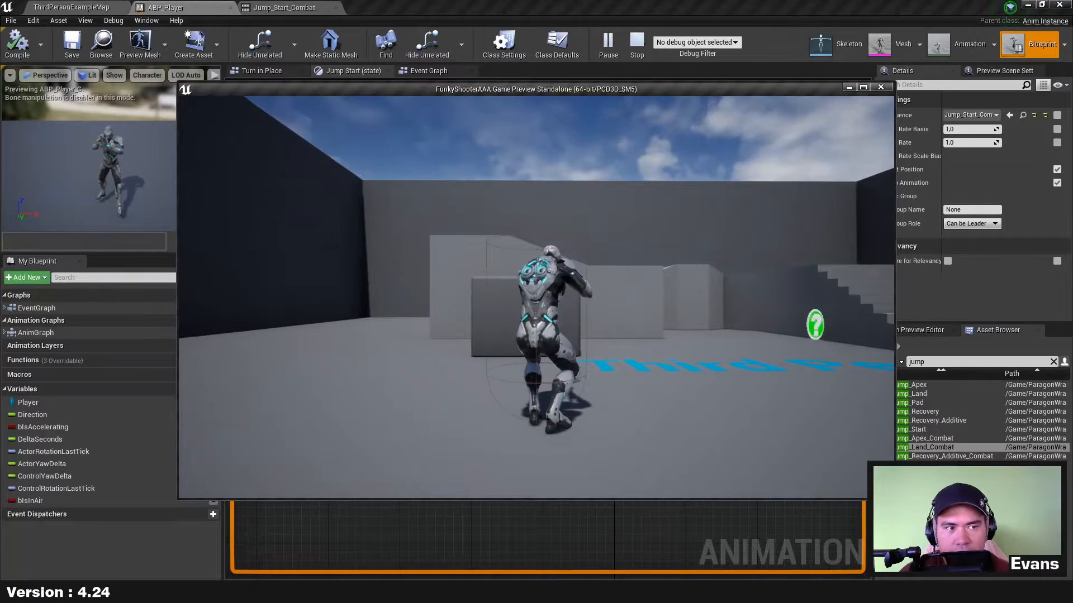
{"action": "key", "text": "Escape"}
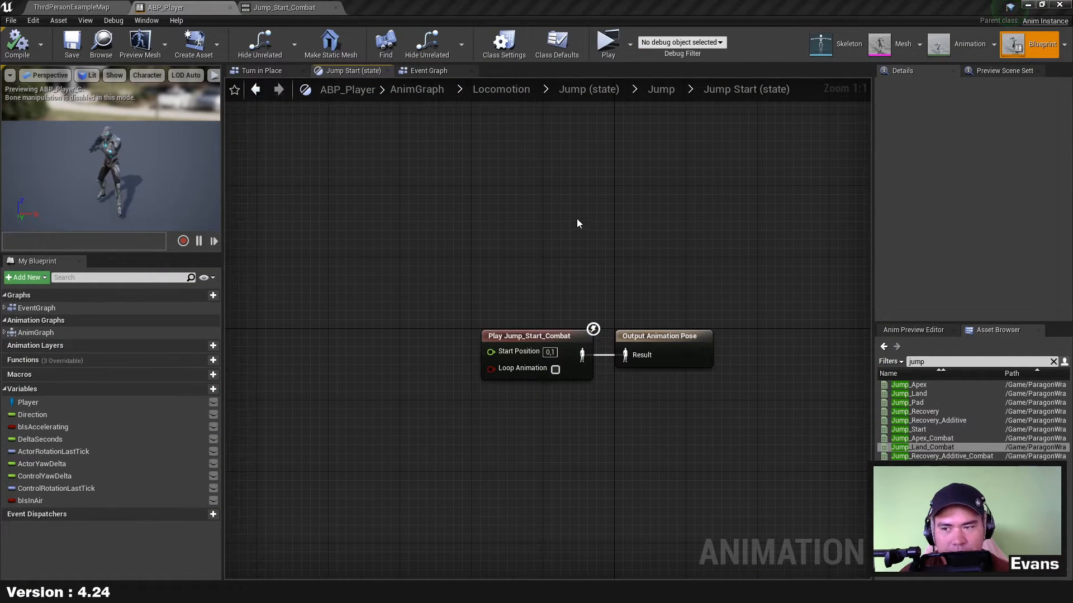
Open the Jump_Land_Combat animation from the Jump Pre Land state and scrub through it to examine the landing pose.
{"action": "left_click", "coordinate": [682, 91]}
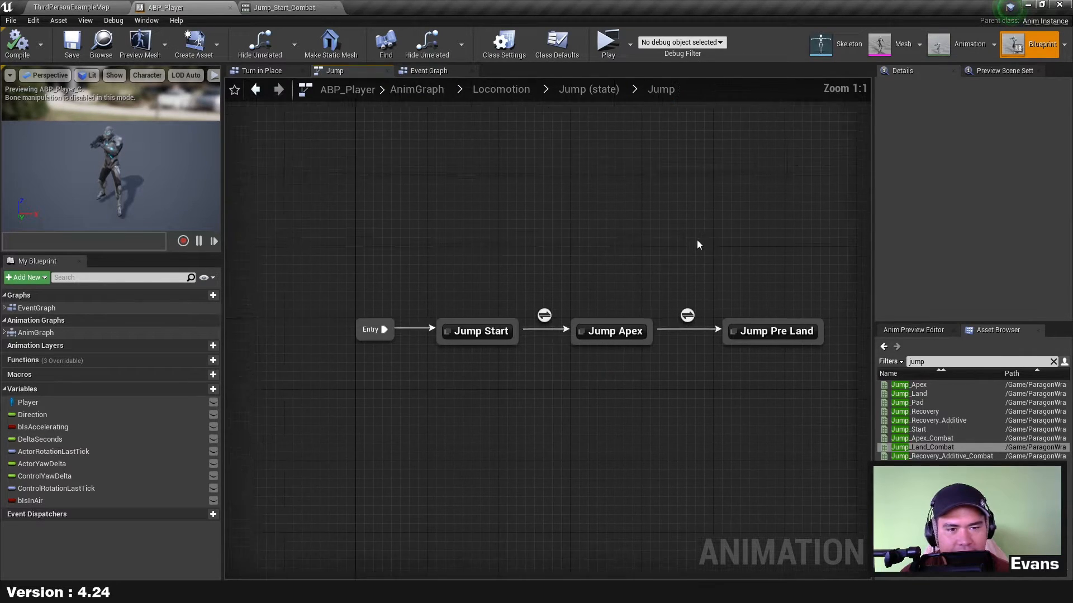
{"action": "double_click", "coordinate": [749, 334]}
{"action": "left_click", "coordinate": [536, 354]}
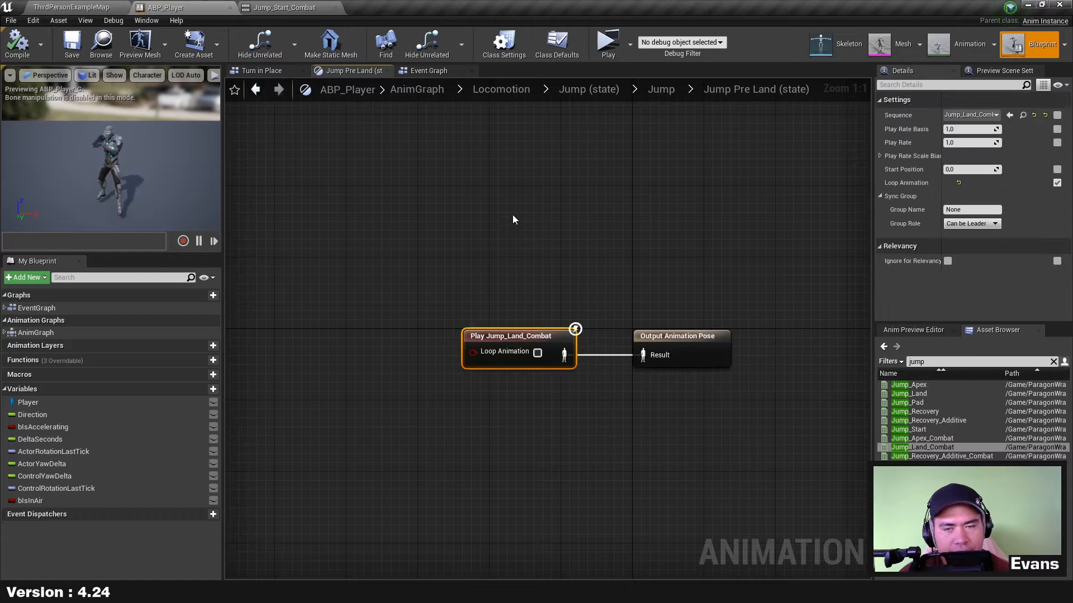
{"action": "double_click", "coordinate": [539, 344]}
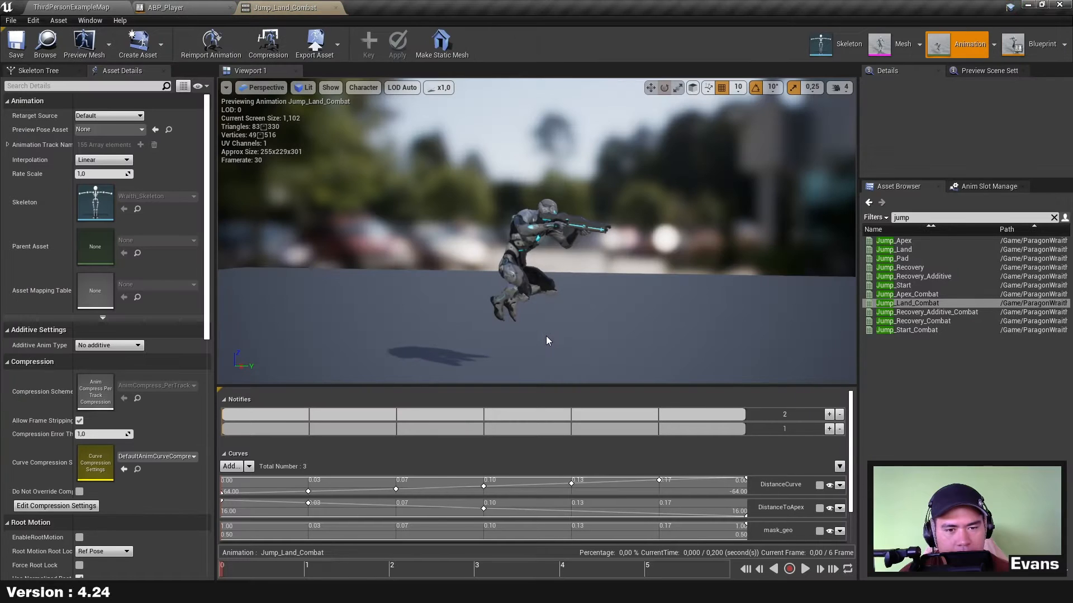
{"action": "left_click_drag", "start_coordinate": [222, 570], "coordinate": [306, 573]}
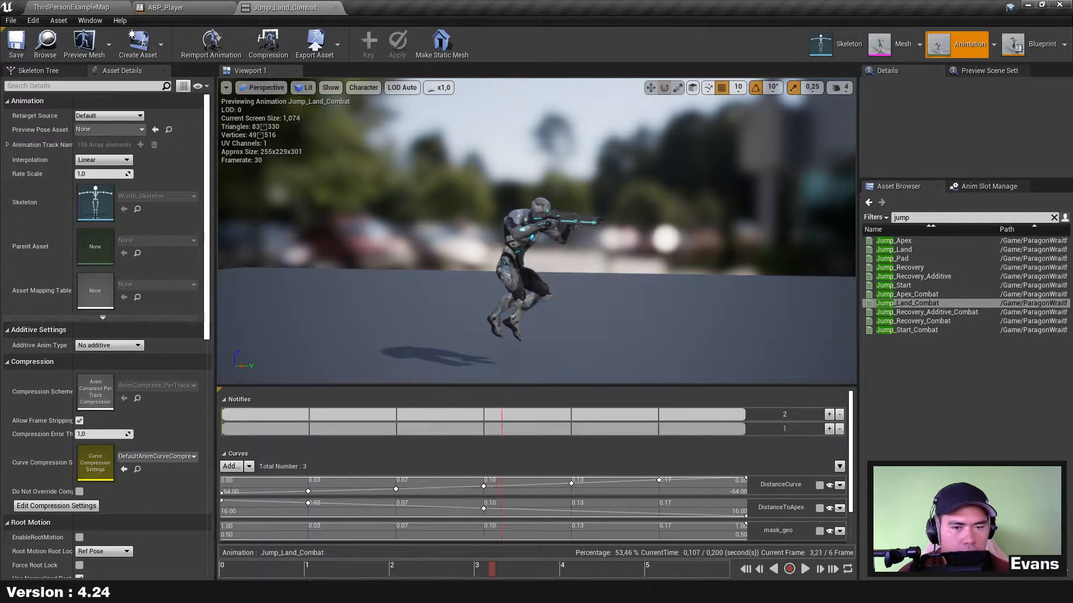
{"action": "left_click_drag", "start_coordinate": [579, 570], "coordinate": [716, 570]}
Open the Jump_Recovery_Additive_Combat animation to examine the landing recovery, and reopen Jump_Land_Combat.
{"action": "left_click", "coordinate": [1022, 393]}
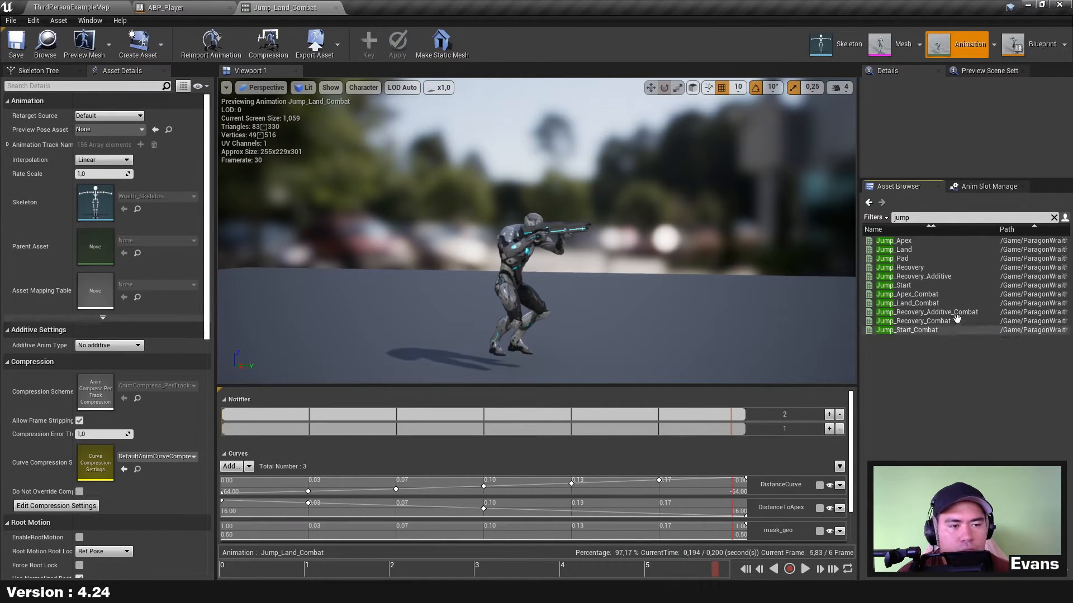
{"action": "double_click", "coordinate": [945, 312]}
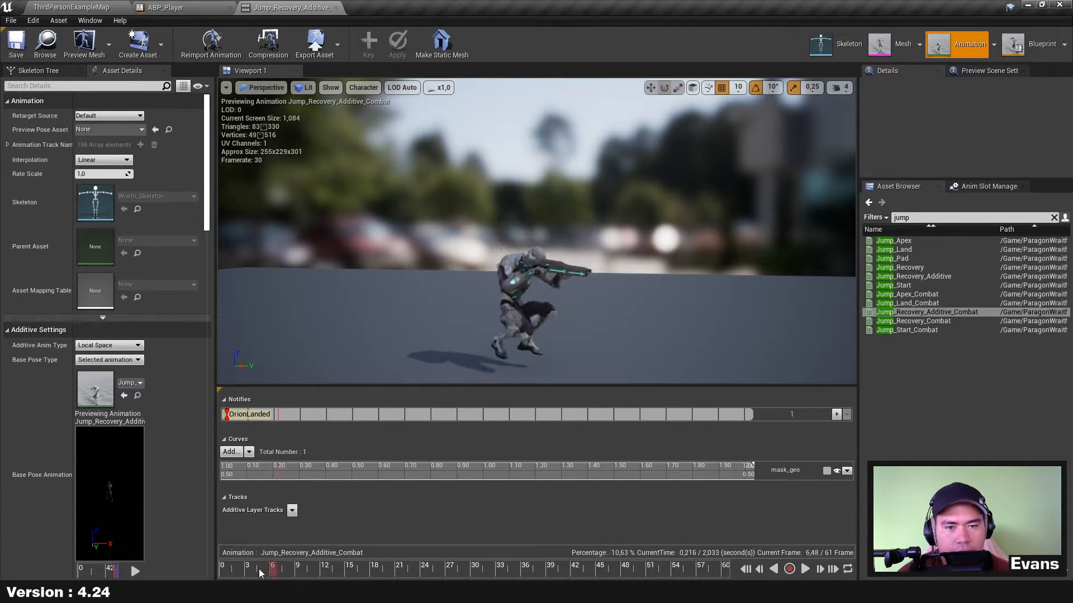
{"action": "left_click", "coordinate": [909, 303]}
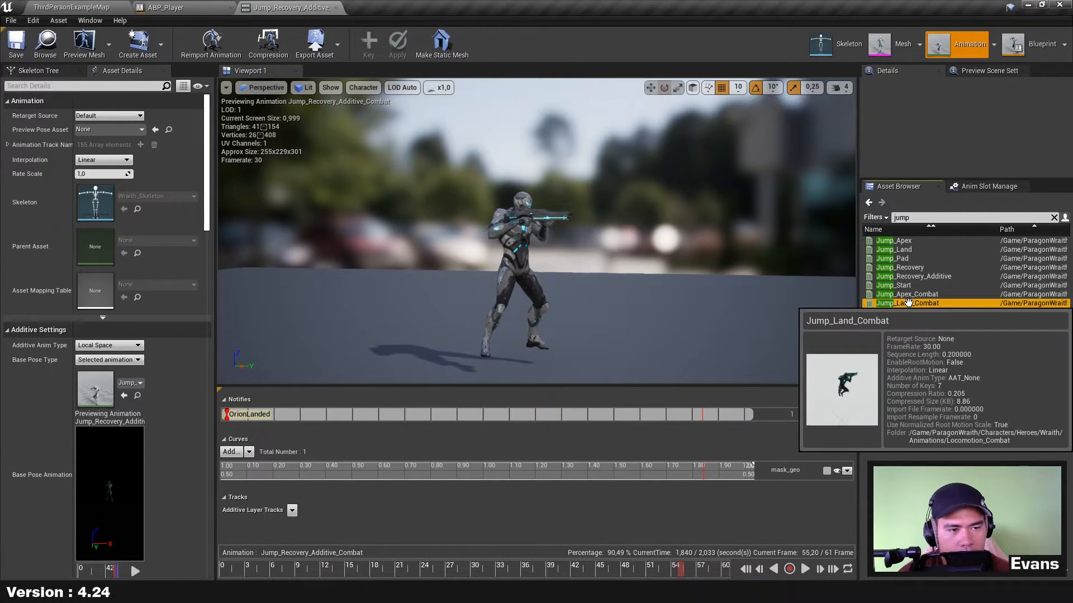
{"action": "double_click", "coordinate": [908, 302]}
Back in ABP_Player's Jump Pre Land state, expose Play Rate on the Jump_Land_Combat player, set it to 0.1 and compile.
{"action": "left_click", "coordinate": [165, 7]}
{"action": "left_click", "coordinate": [546, 345]}
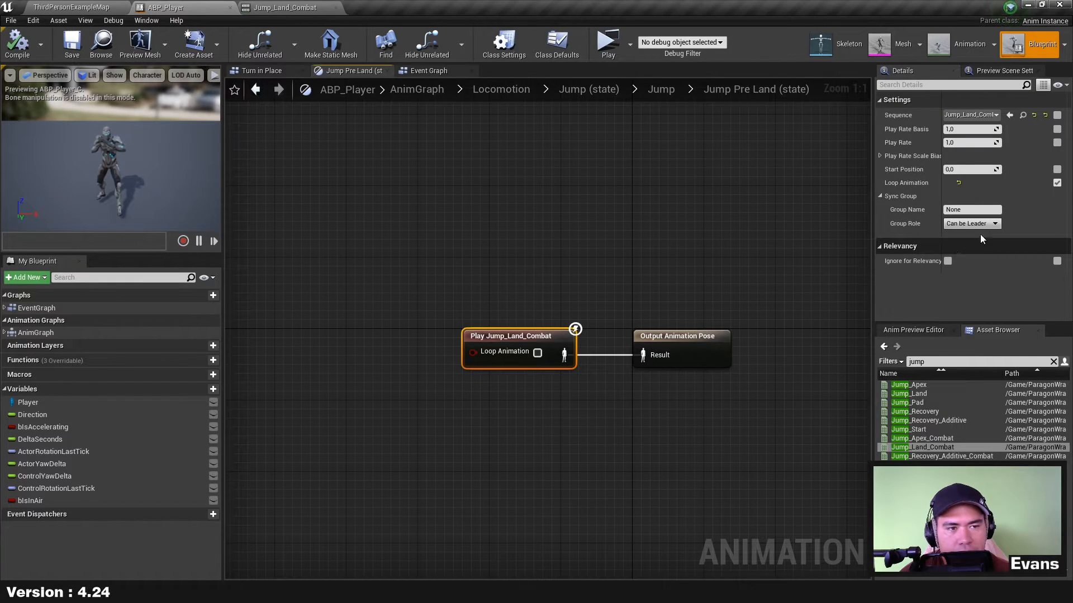
{"action": "left_click", "coordinate": [1057, 142]}
{"action": "left_click", "coordinate": [759, 226]}
{"action": "right_click_drag", "start_coordinate": [629, 301], "coordinate": [551, 278]}
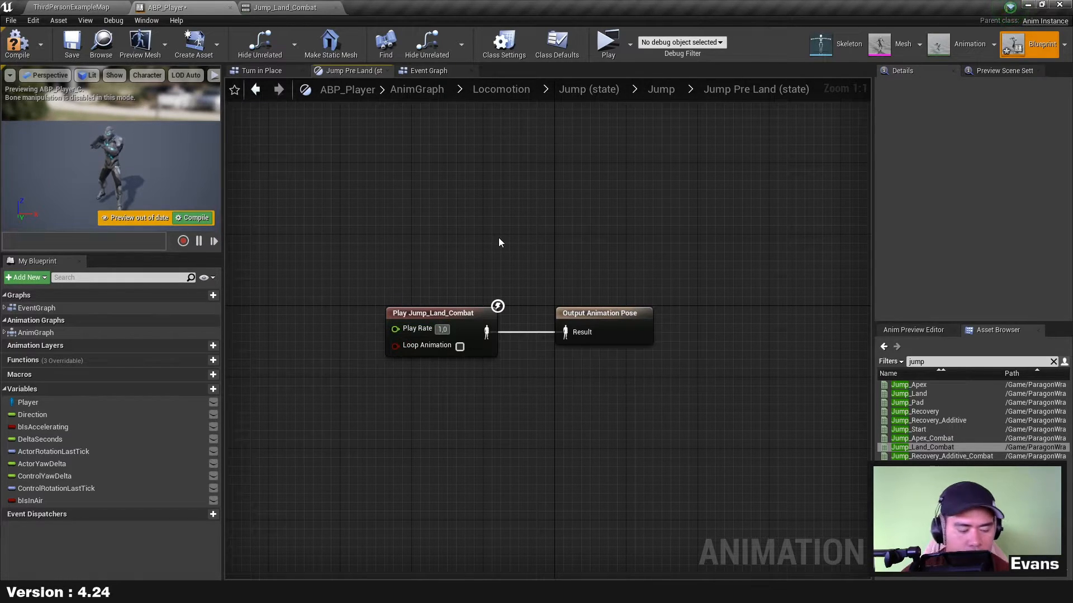
{"action": "type", "text": "0,1"}
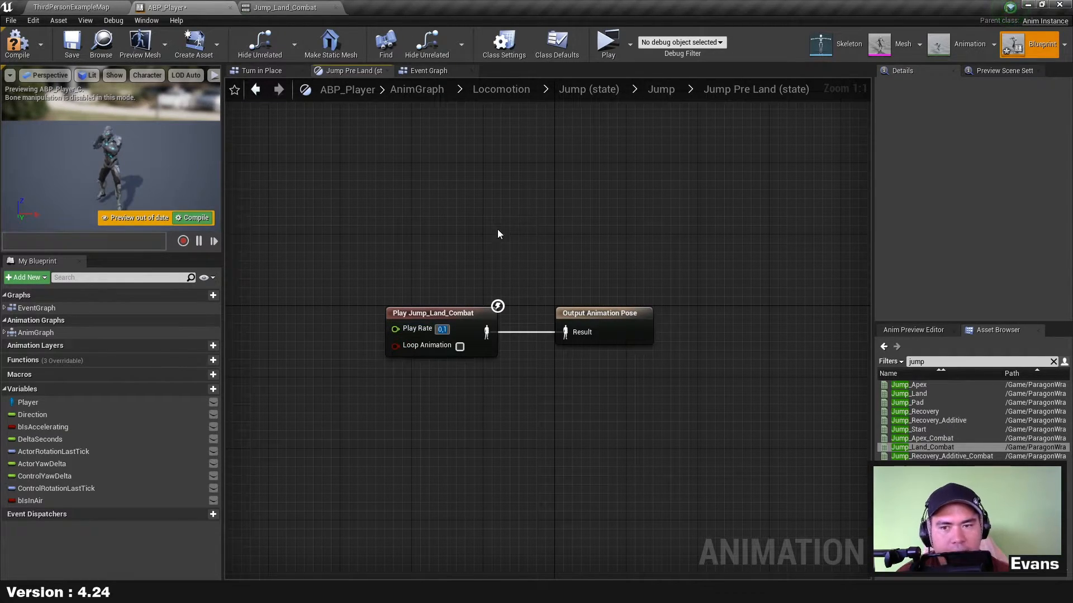
{"action": "key", "text": "Return"}
{"action": "left_click", "coordinate": [17, 45]}
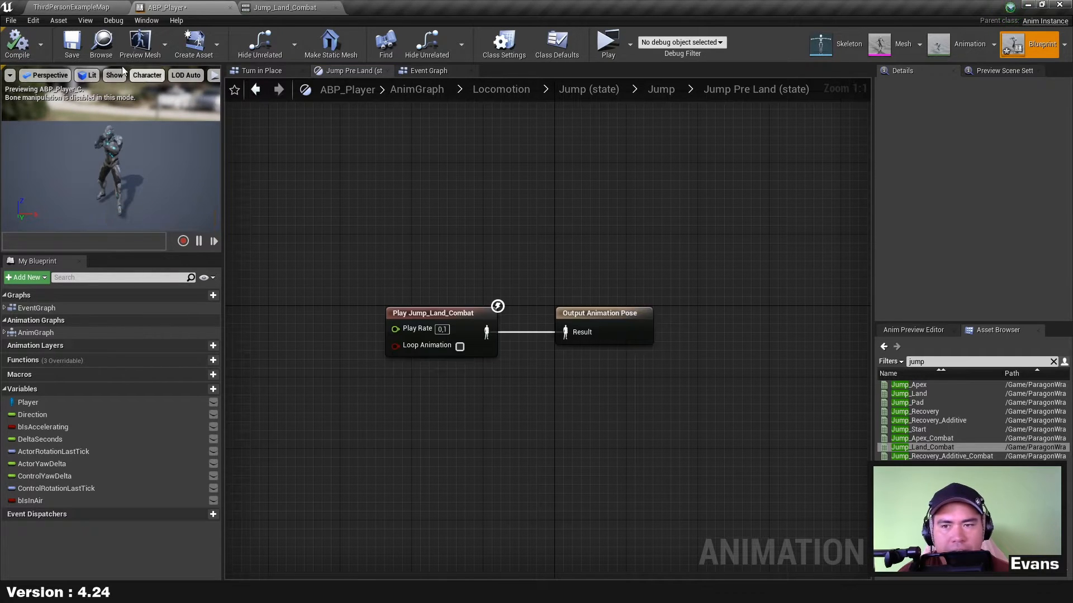
Play the game, run forward and jump to check the slowed pre-land animation, and stop the preview.
{"action": "key", "text": "alt+p"}
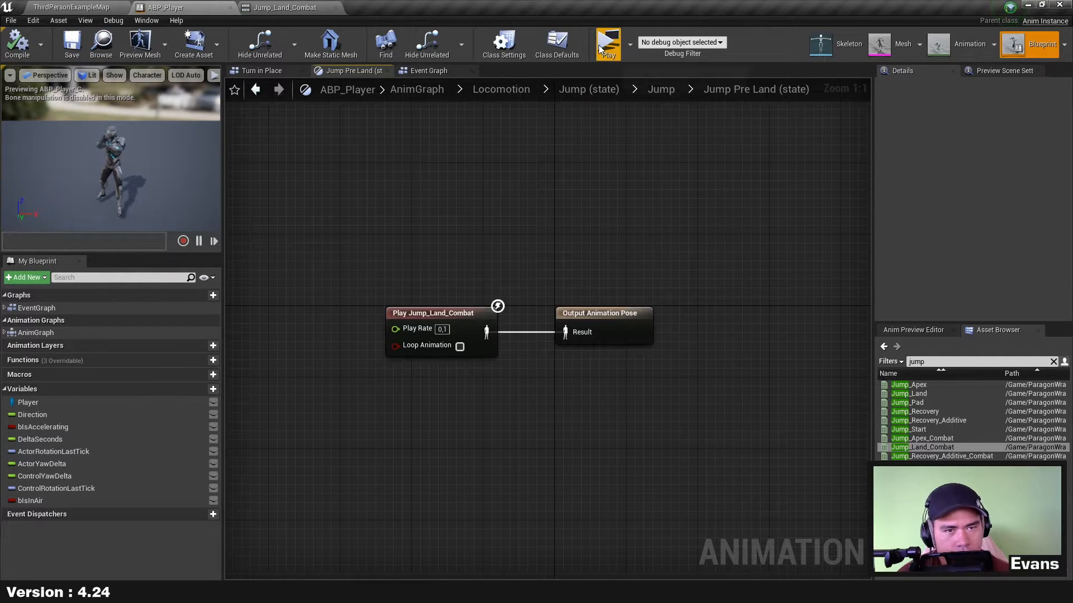
{"action": "key", "text": "w"}
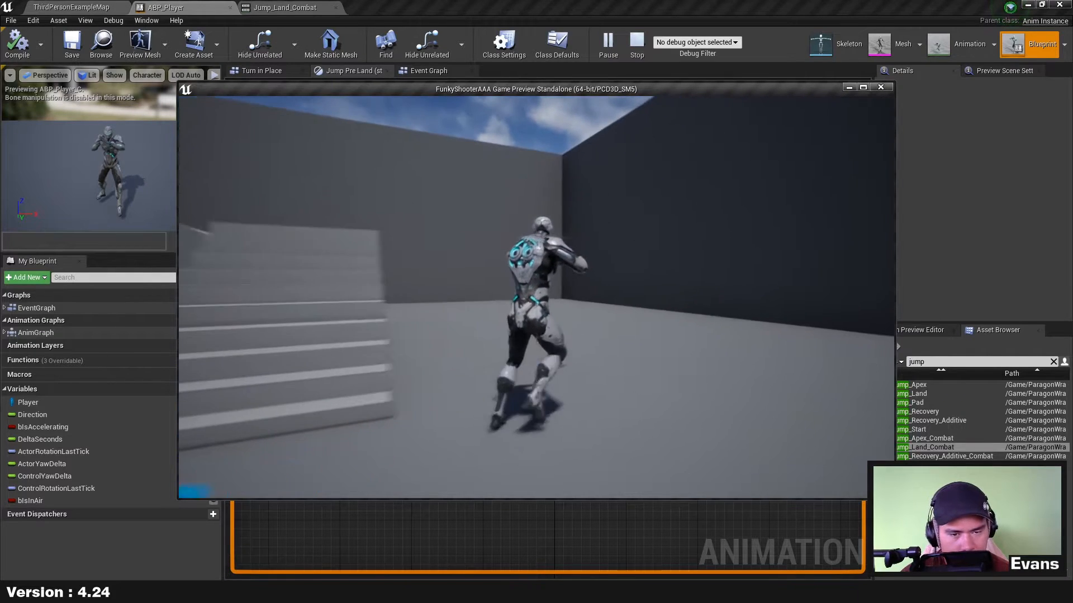
{"action": "key", "text": "space"}
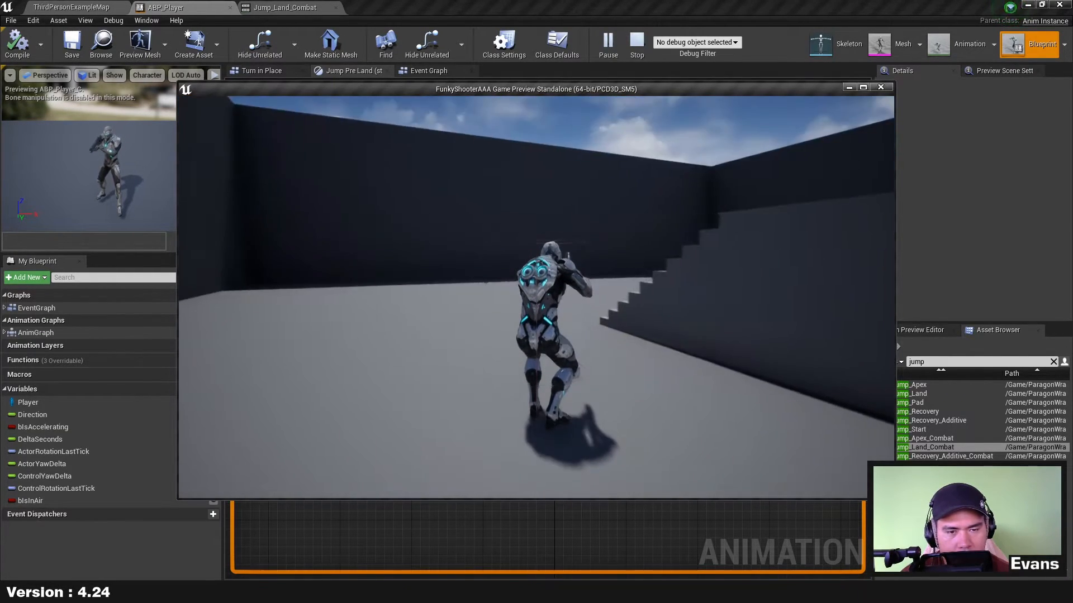
{"action": "key", "text": "Escape"}
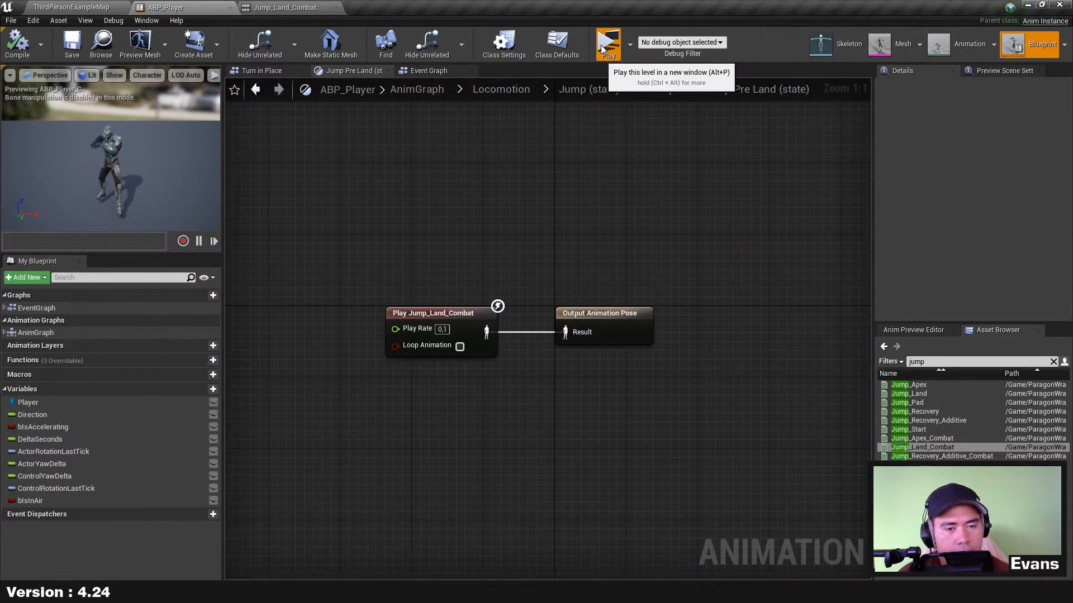
Play the game again, run the character up onto the raised platform, jump off it and stop the preview.
{"action": "left_click", "coordinate": [607, 41]}
{"action": "key", "text": "w"}
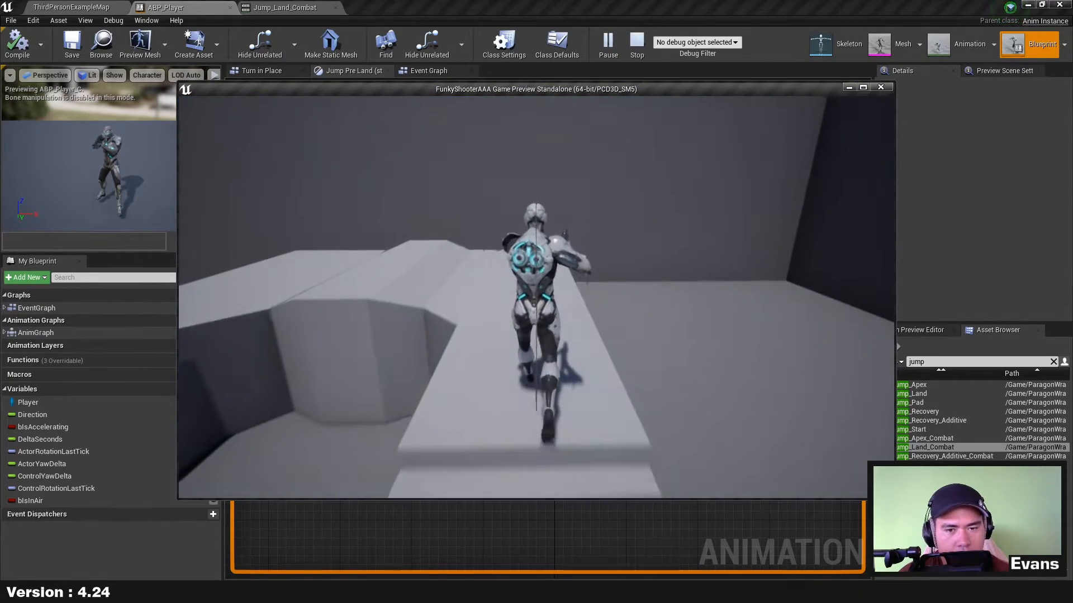
{"action": "key", "text": "space"}
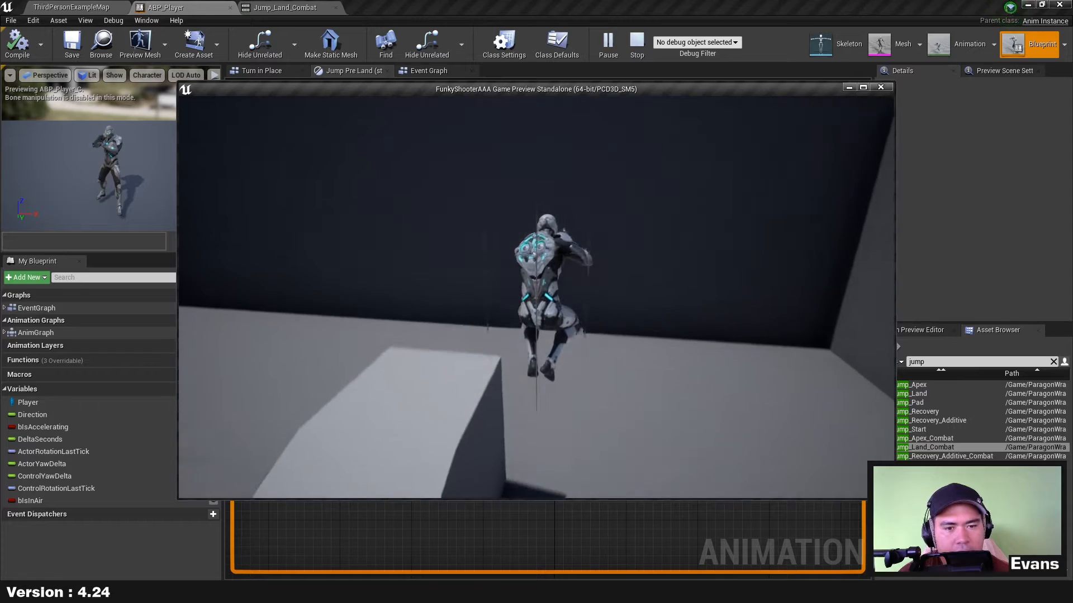
{"action": "key", "text": "w"}
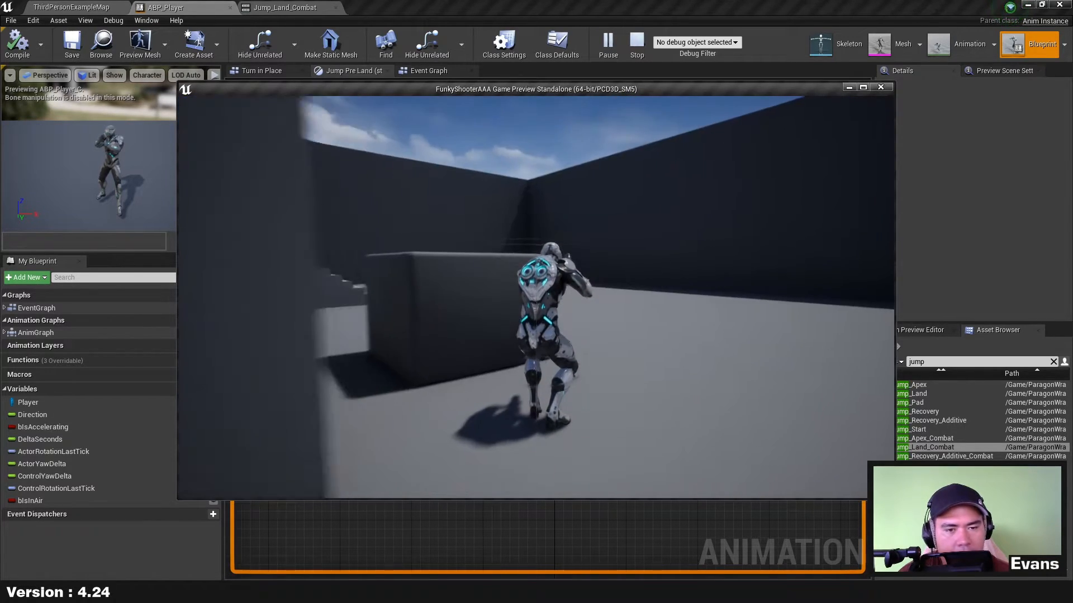
{"action": "key", "text": "w"}
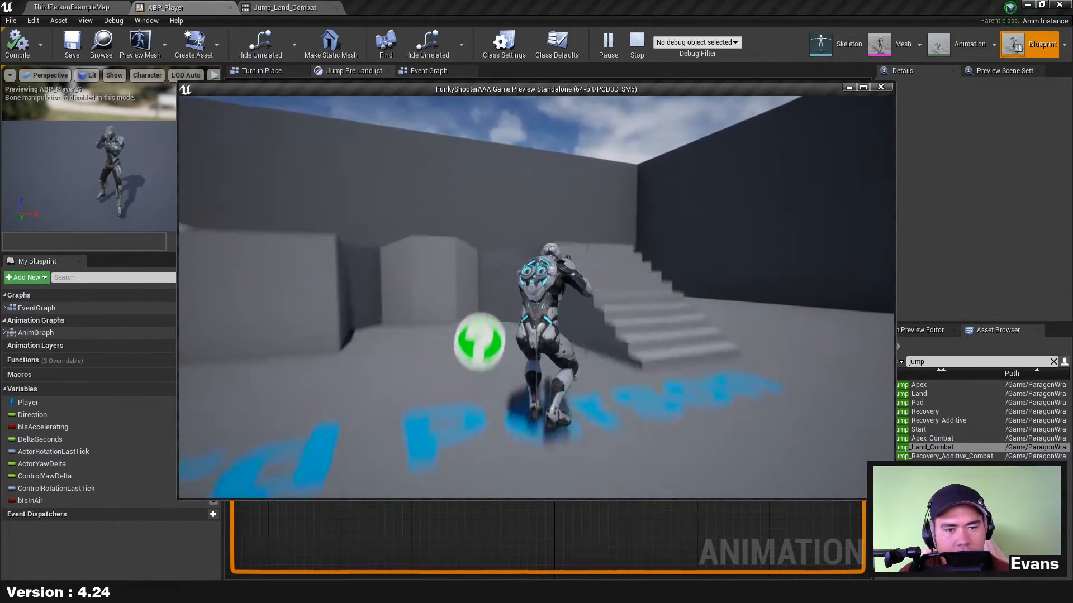
{"action": "key", "text": "Escape"}
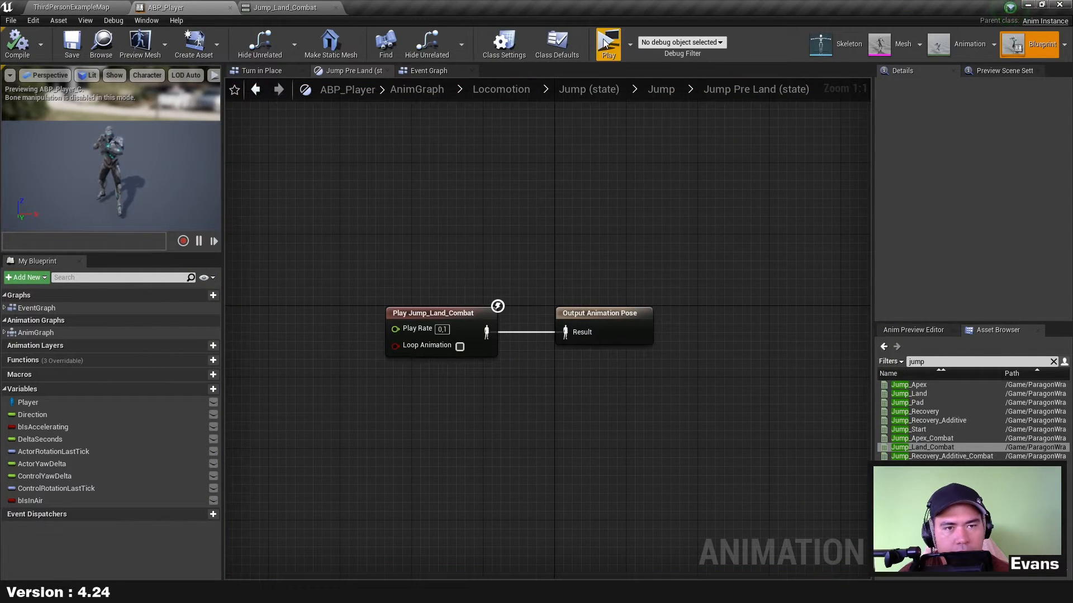
Select the Jump_Land_Combat player, test one more jump off the raised platform in play and stop the preview.
{"action": "left_click", "coordinate": [425, 338]}
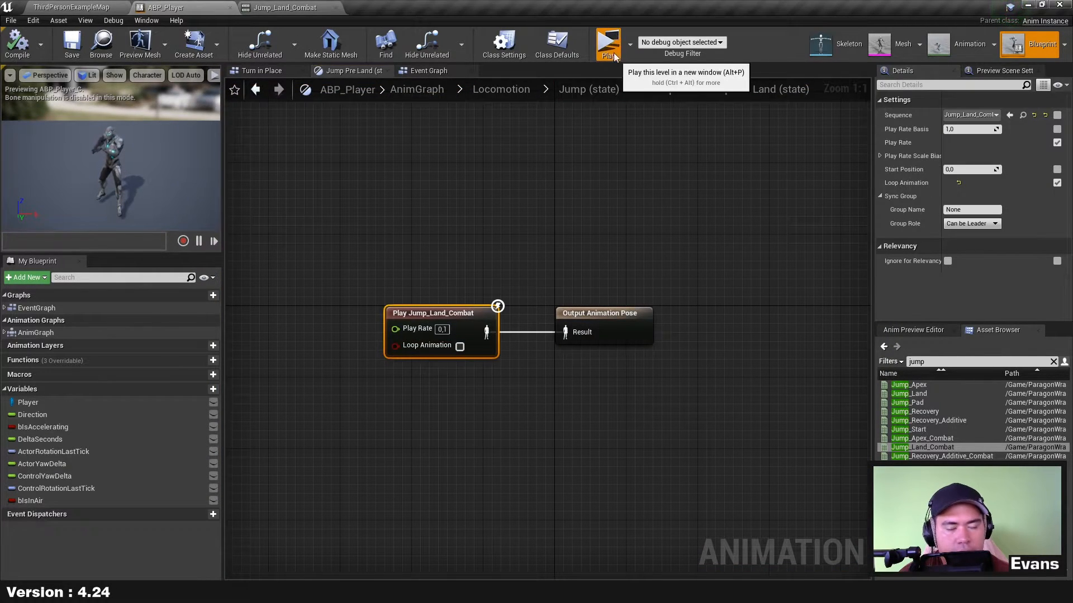
{"action": "left_click", "coordinate": [608, 42]}
{"action": "key", "text": "w"}
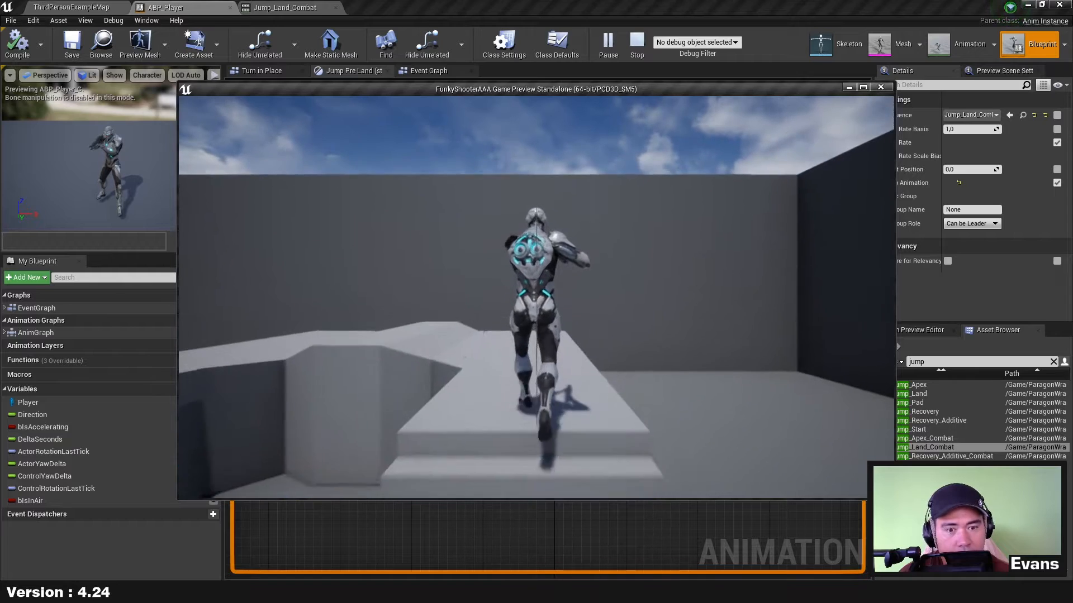
{"action": "key", "text": "space"}
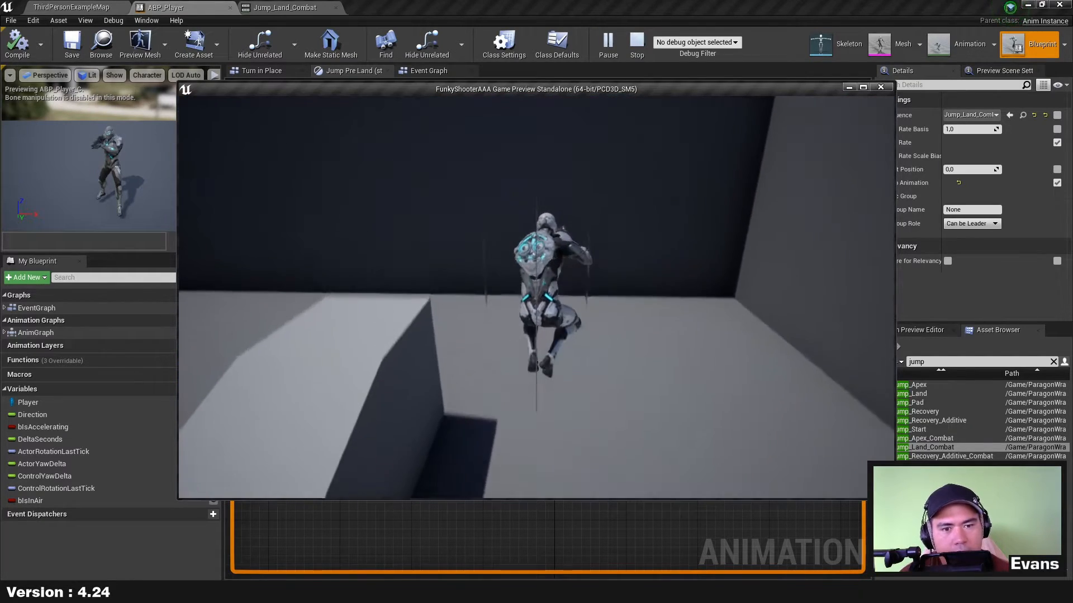
{"action": "key", "text": "Escape"}
Save ABP_Player and return from the Jump Pre Land state to the Locomotion state machine.
{"action": "key", "text": "ctrl+s"}
{"action": "left_click", "coordinate": [255, 89]}
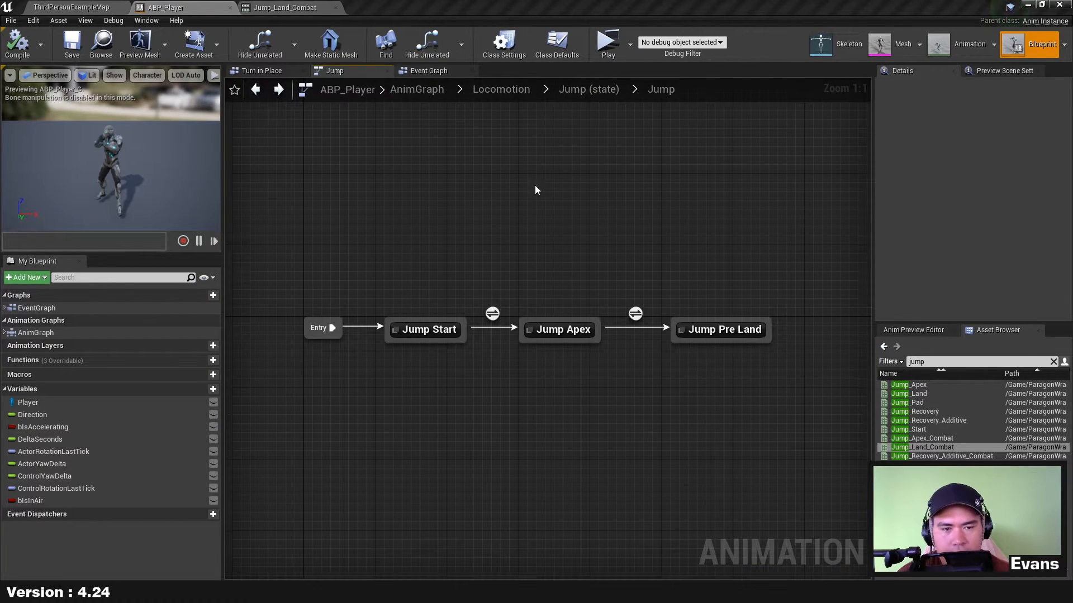
{"action": "key", "text": "alt+Left"}
{"action": "key", "text": "alt+Left"}
{"action": "key", "text": "alt+Left"}
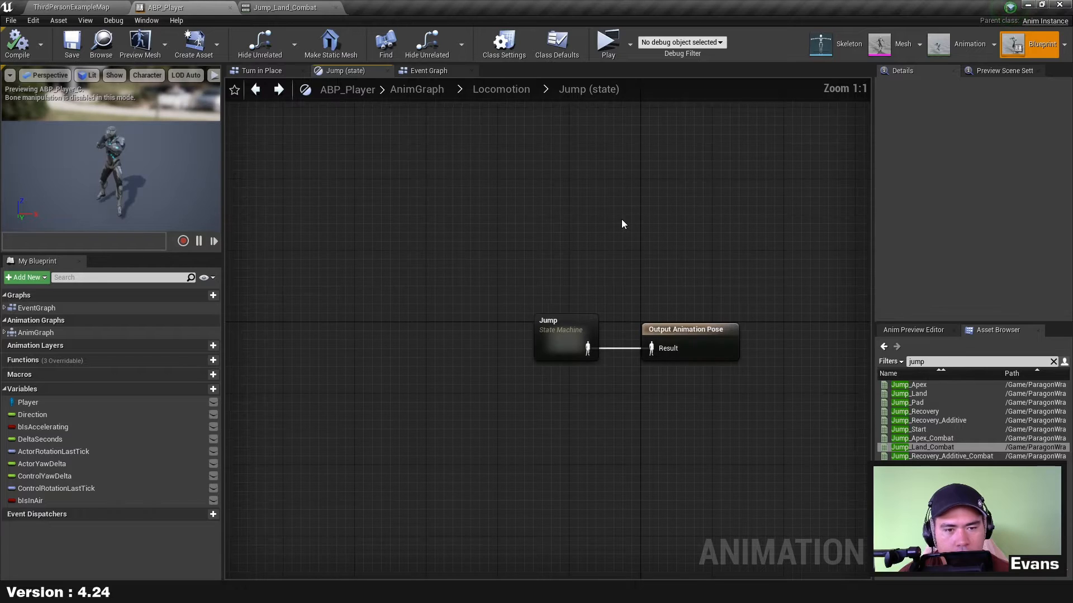
{"action": "key", "text": "alt+Left"}
{"action": "right_click_drag", "start_coordinate": [600, 249], "coordinate": [559, 179]}
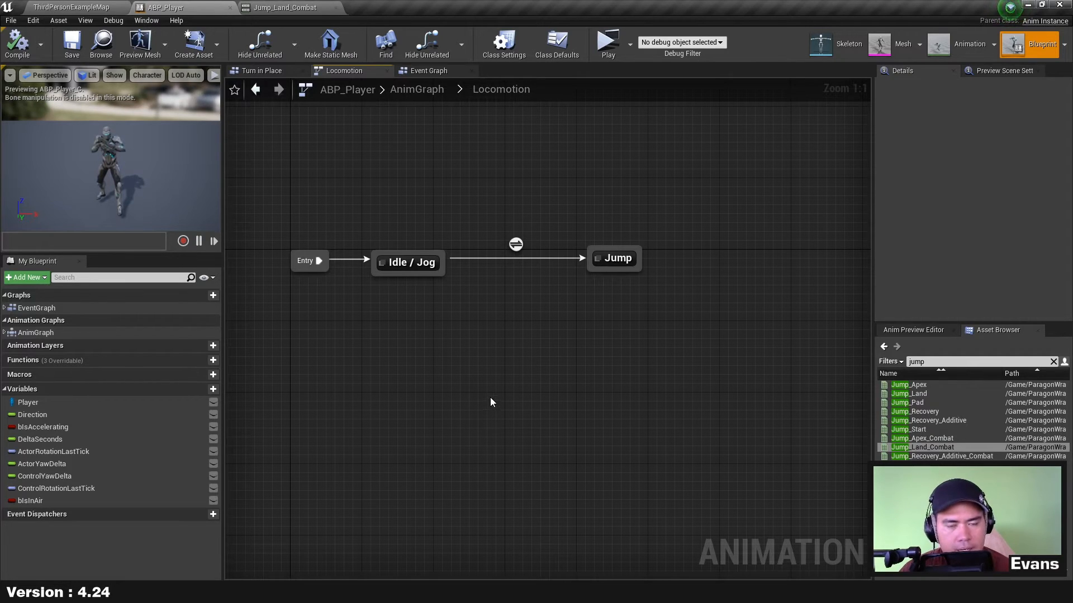
Add a state named Land below the Idle / Jog and Jump states in Locomotion and open it.
{"action": "right_click", "coordinate": [491, 323]}
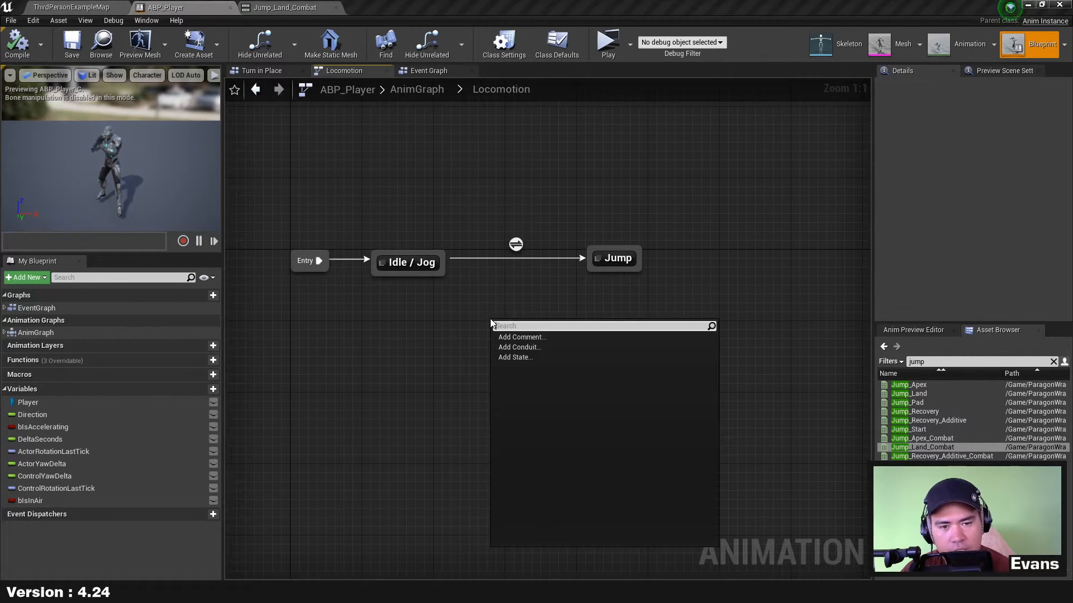
{"action": "left_click", "coordinate": [518, 356]}
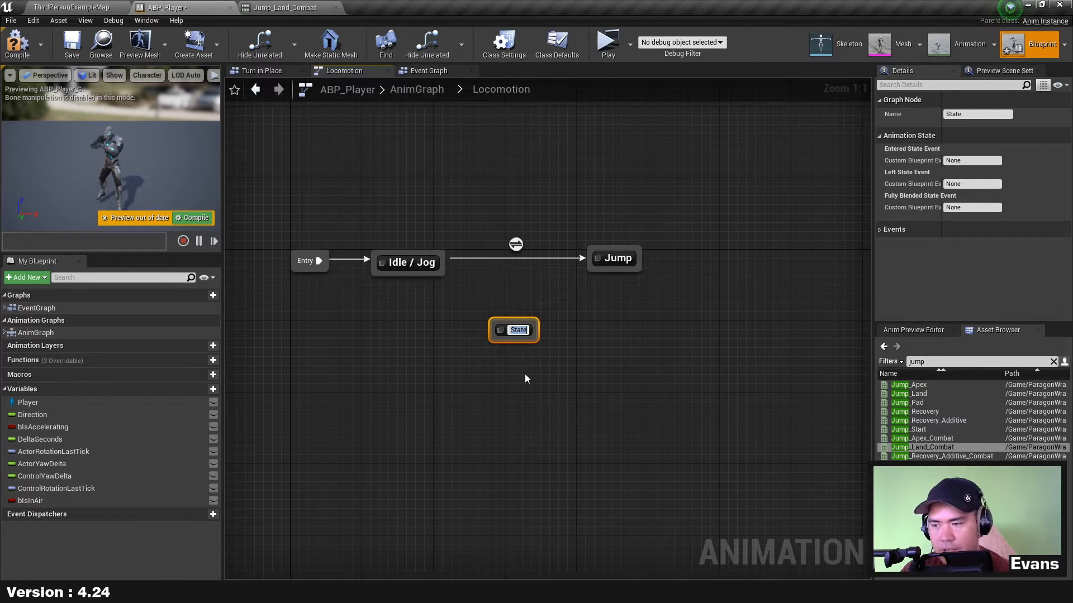
{"action": "type", "text": "Land"}
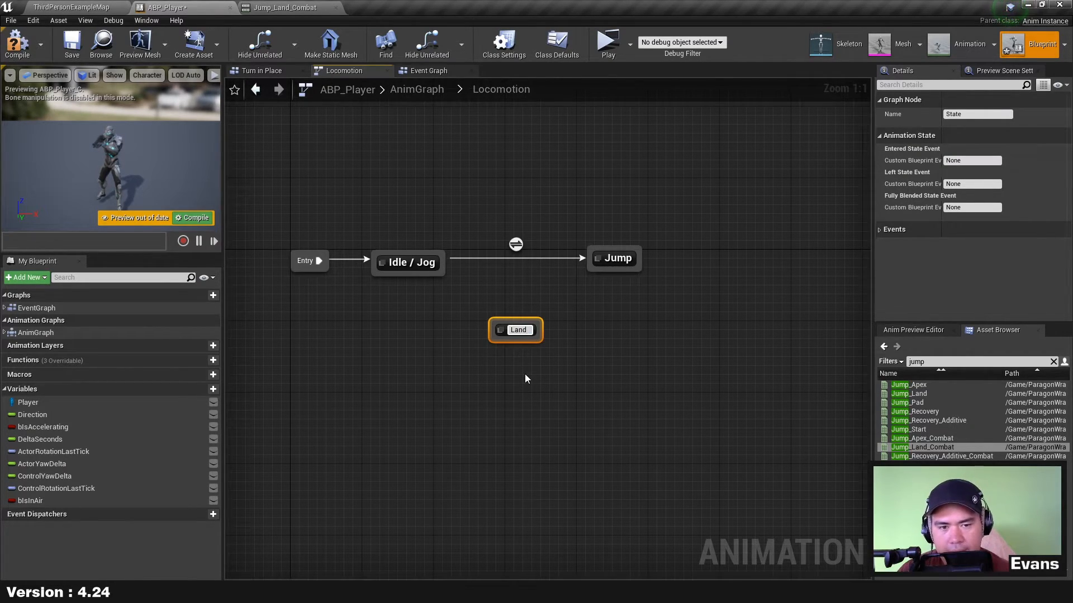
{"action": "key", "text": "Return"}
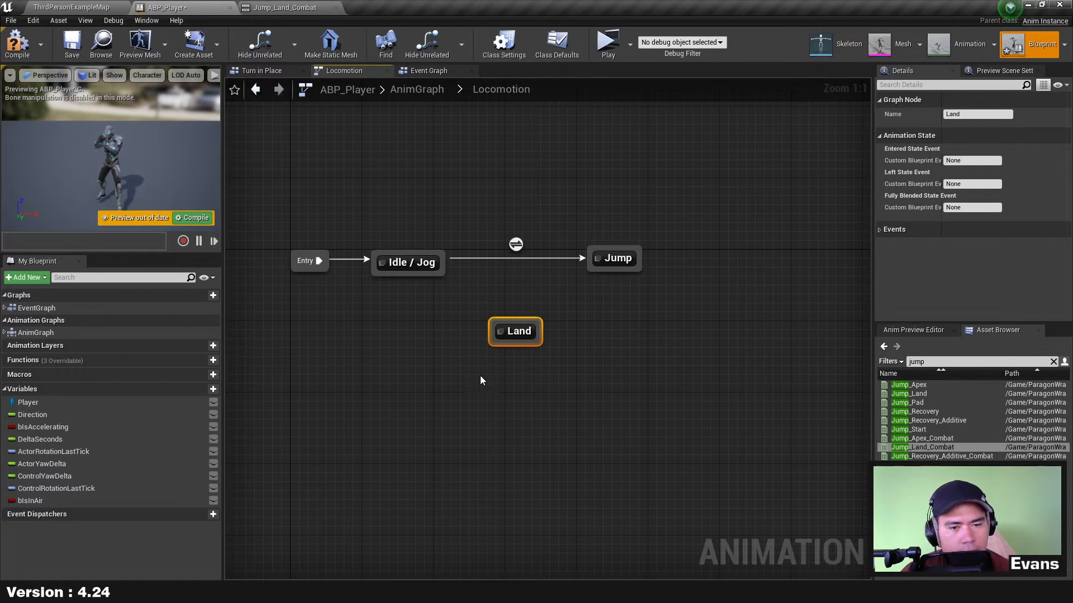
{"action": "double_click", "coordinate": [514, 331]}
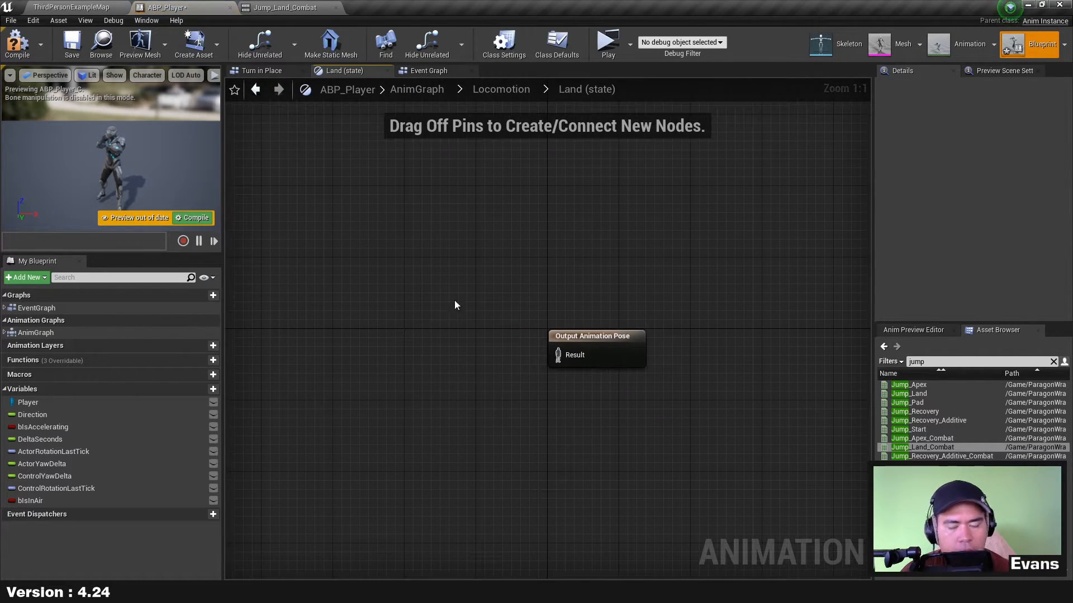
Add a transition from the Jump state to the Land state in Locomotion and check the rules of its transitions.
{"action": "key", "text": "alt+Left"}
{"action": "left_click_drag", "start_coordinate": [618, 270], "coordinate": [513, 355]}
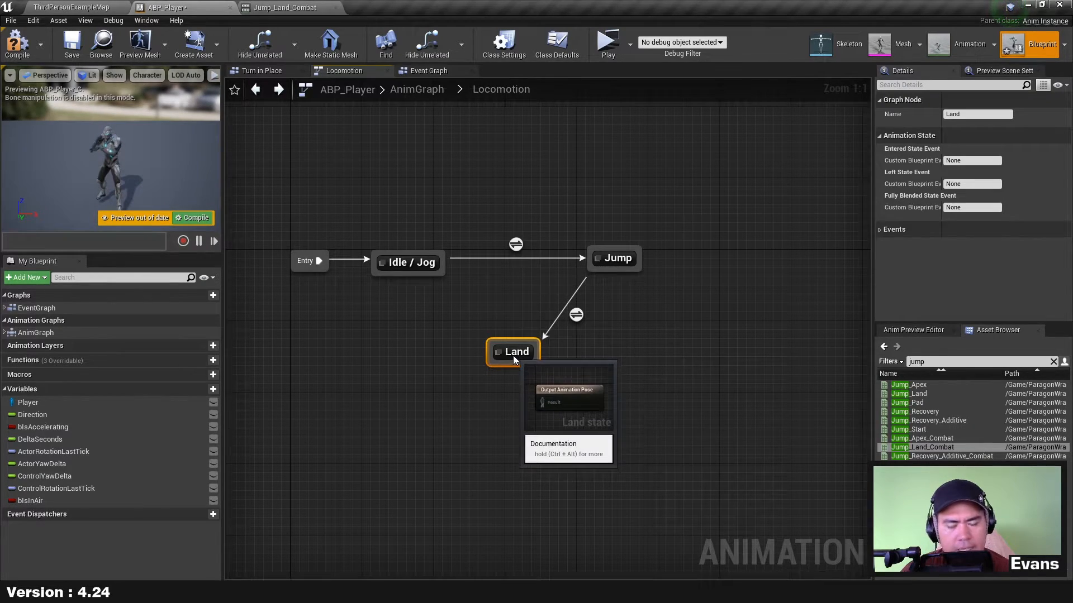
{"action": "left_click", "coordinate": [576, 316]}
{"action": "left_click", "coordinate": [625, 337]}
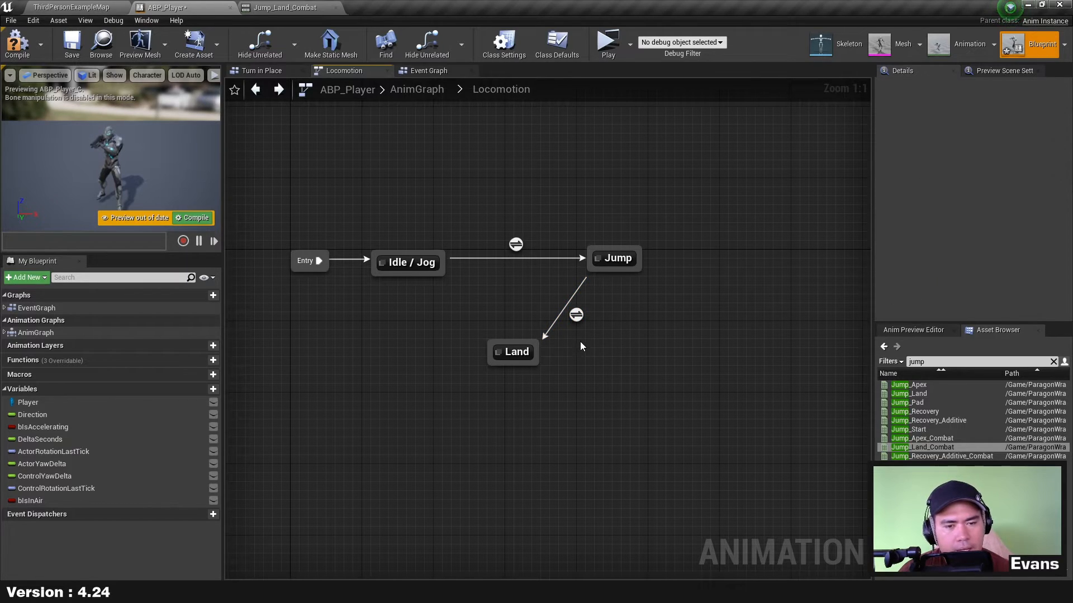
{"action": "left_click", "coordinate": [576, 316]}
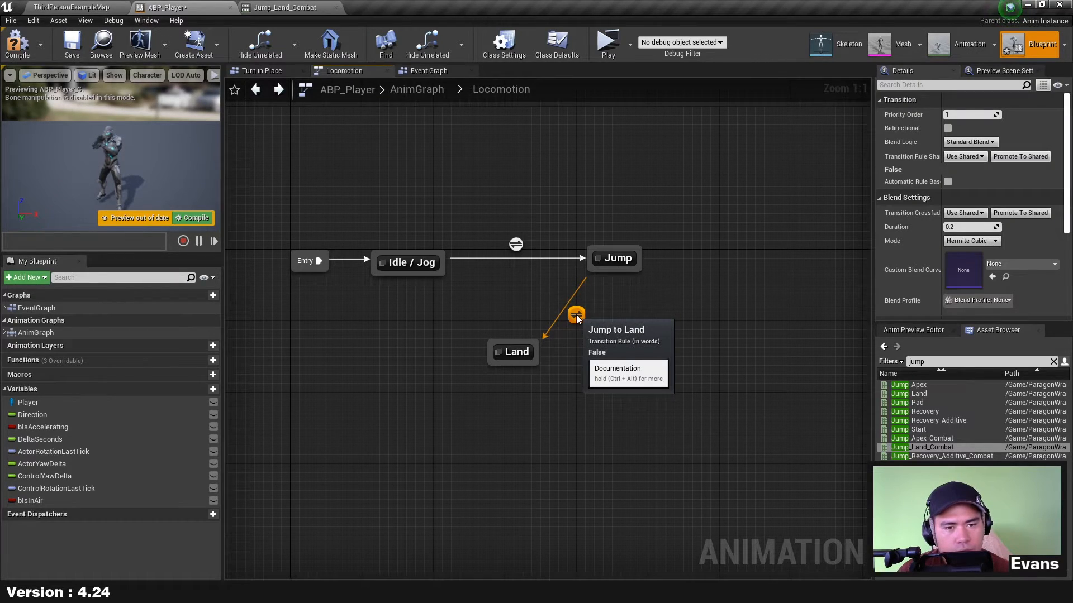
{"action": "left_click", "coordinate": [516, 245]}
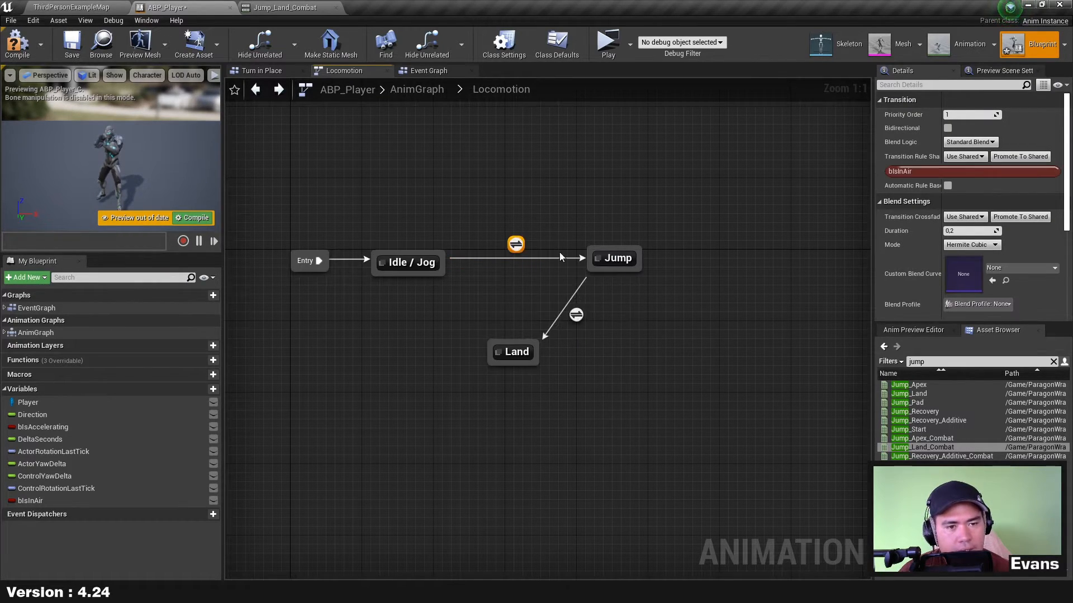
{"action": "left_click", "coordinate": [734, 311]}
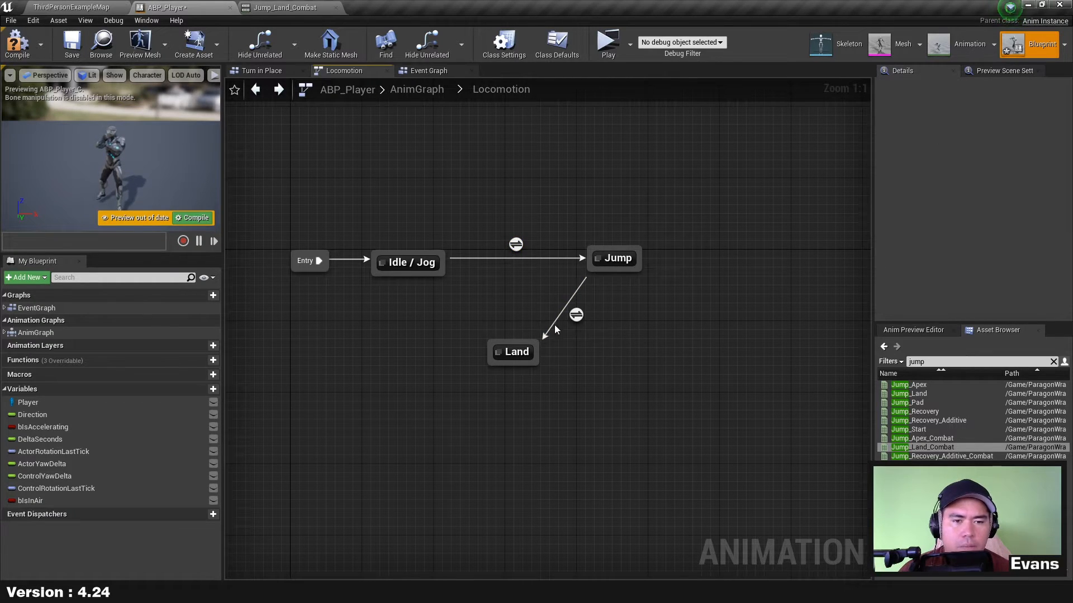
Set the Jump to Land rule to allow the transition when NOT bIsInAir.
{"action": "double_click", "coordinate": [583, 314]}
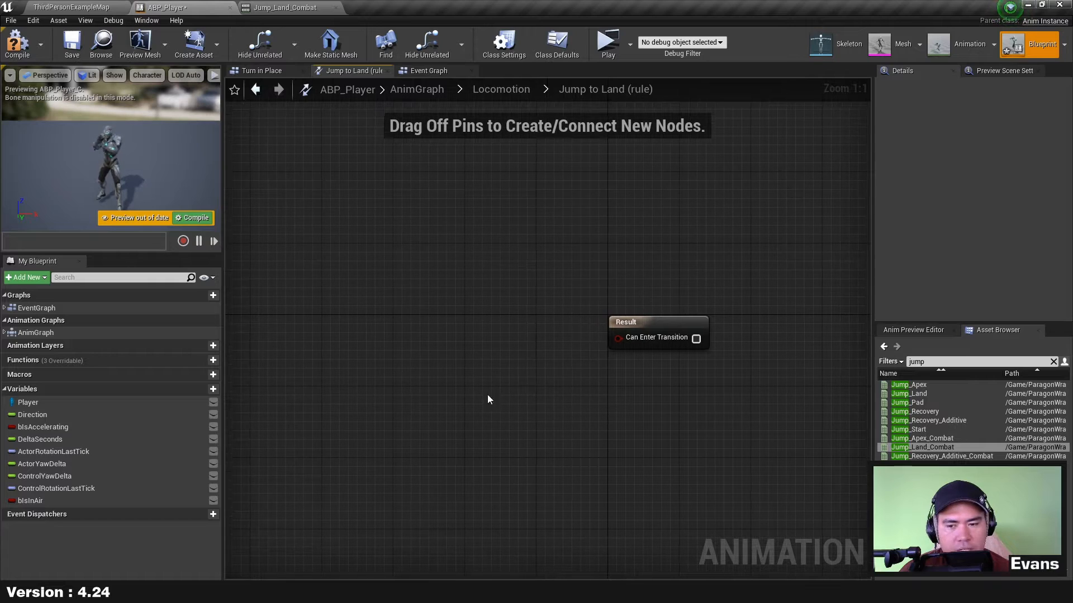
{"action": "left_click_drag", "start_coordinate": [27, 502], "coordinate": [401, 333], "text": "ctrl"}
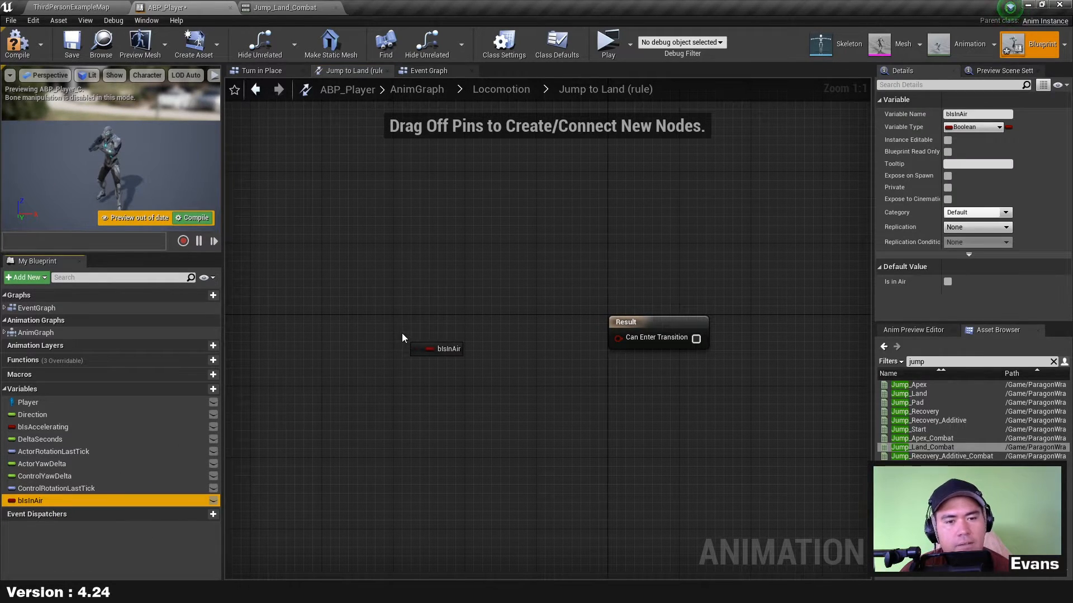
{"action": "left_click_drag", "start_coordinate": [472, 342], "coordinate": [544, 338]}
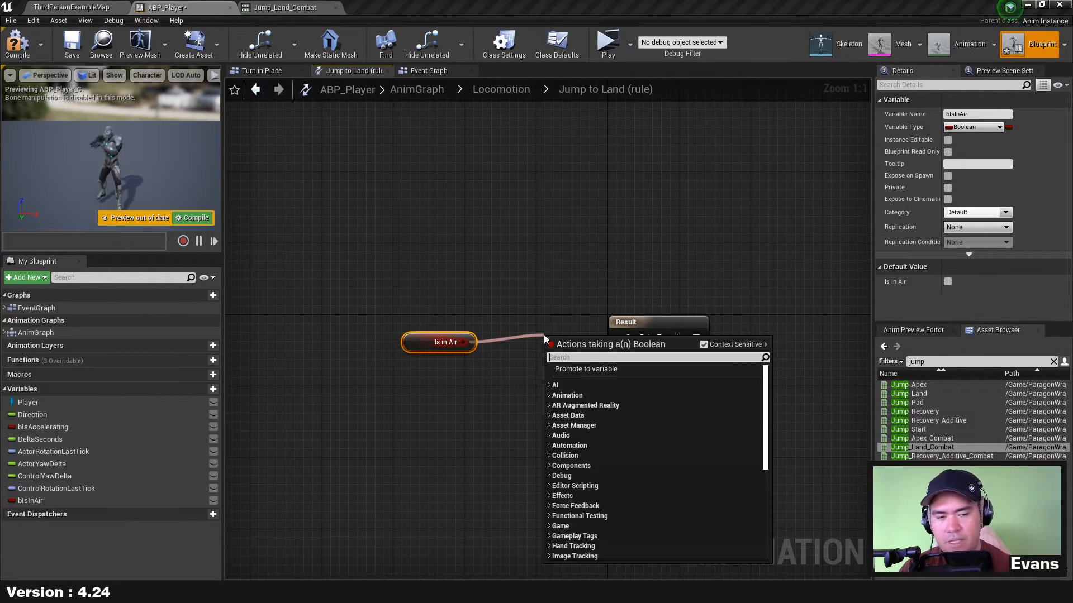
{"action": "type", "text": "not"}
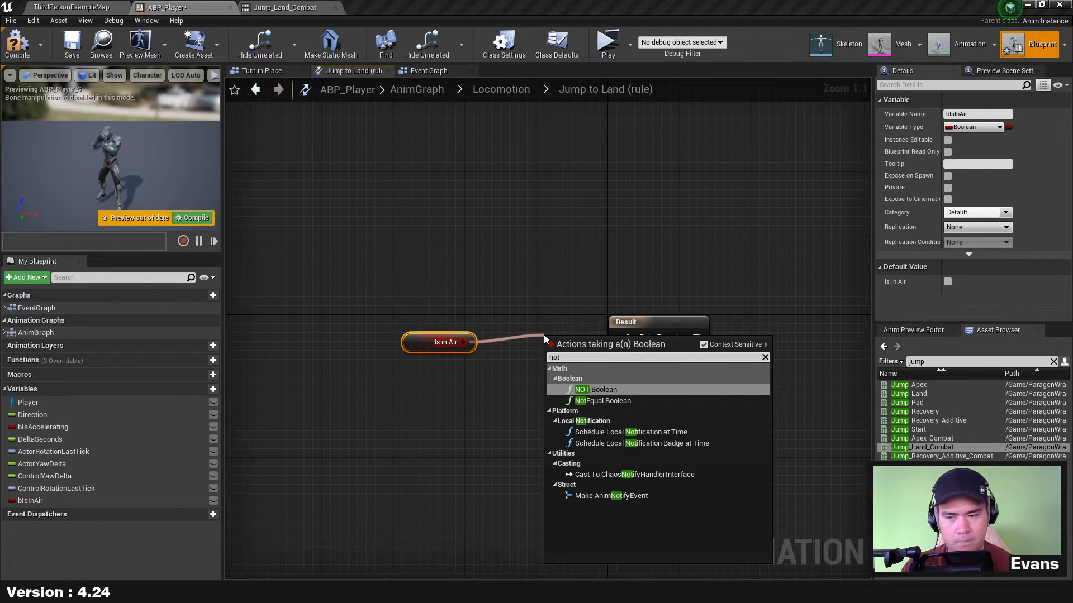
{"action": "key", "text": "Return"}
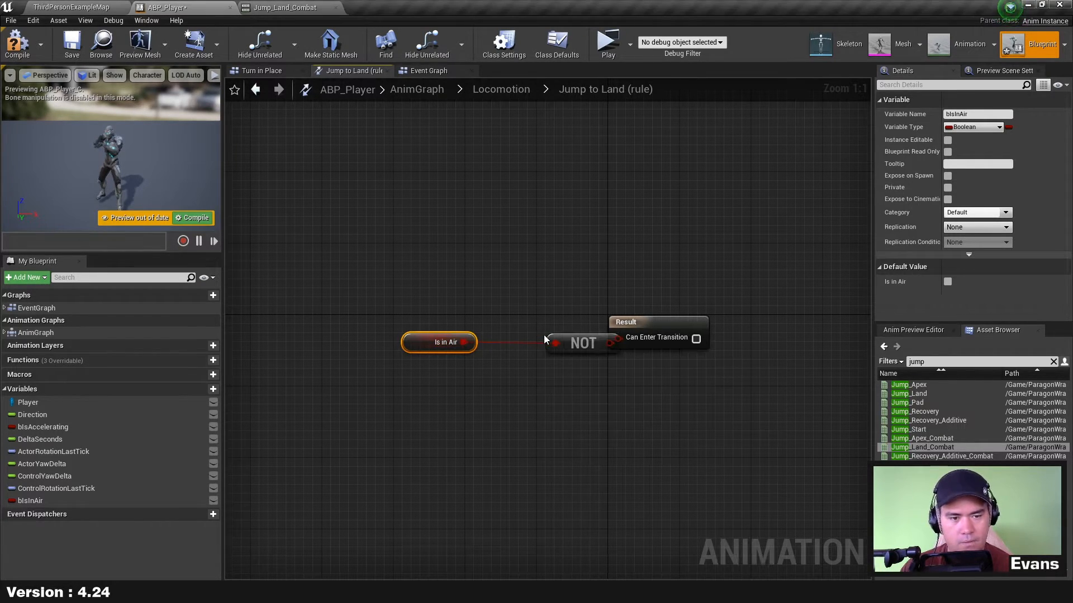
Arrange and align the Is in Air, NOT and Result nodes in a row and return to Locomotion.
{"action": "left_click_drag", "start_coordinate": [591, 343], "coordinate": [542, 343]}
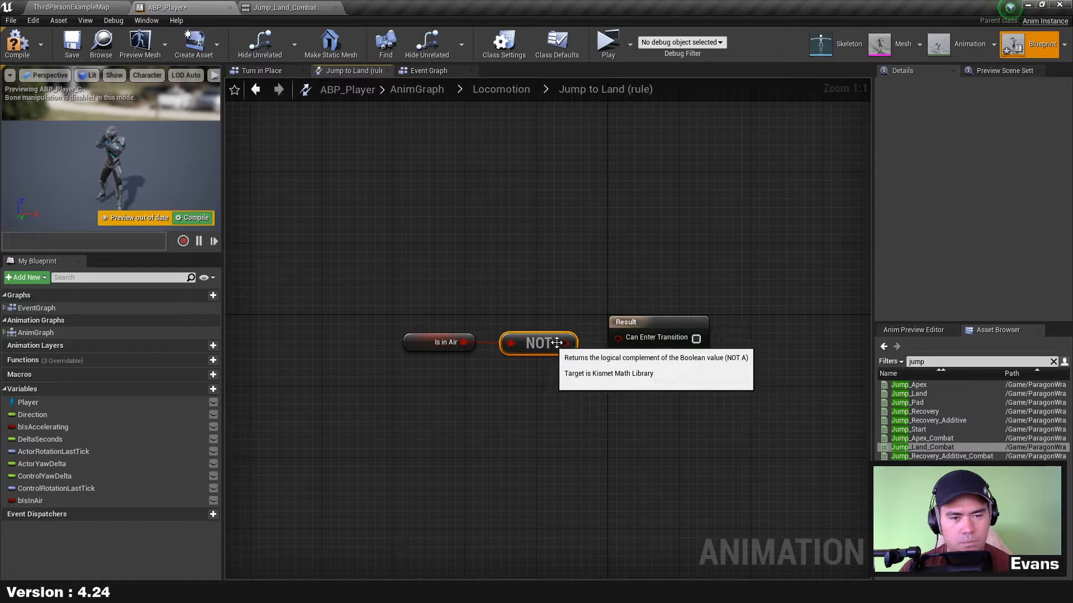
{"action": "left_click_drag", "start_coordinate": [631, 324], "coordinate": [620, 333]}
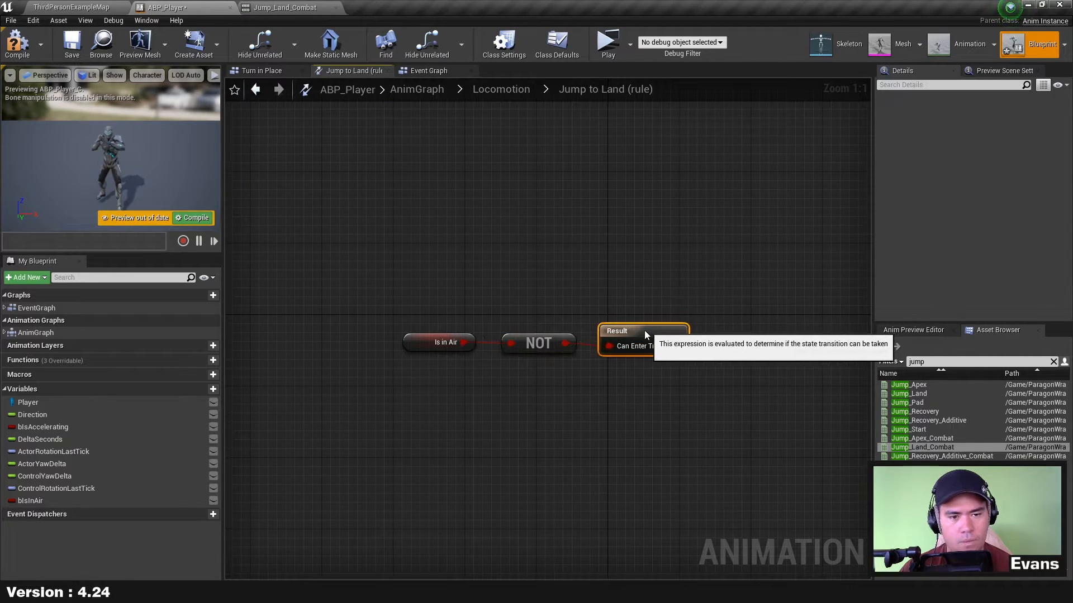
{"action": "left_click_drag", "start_coordinate": [705, 298], "coordinate": [413, 417]}
{"action": "key", "text": "q"}
{"action": "double_click", "coordinate": [473, 407]}
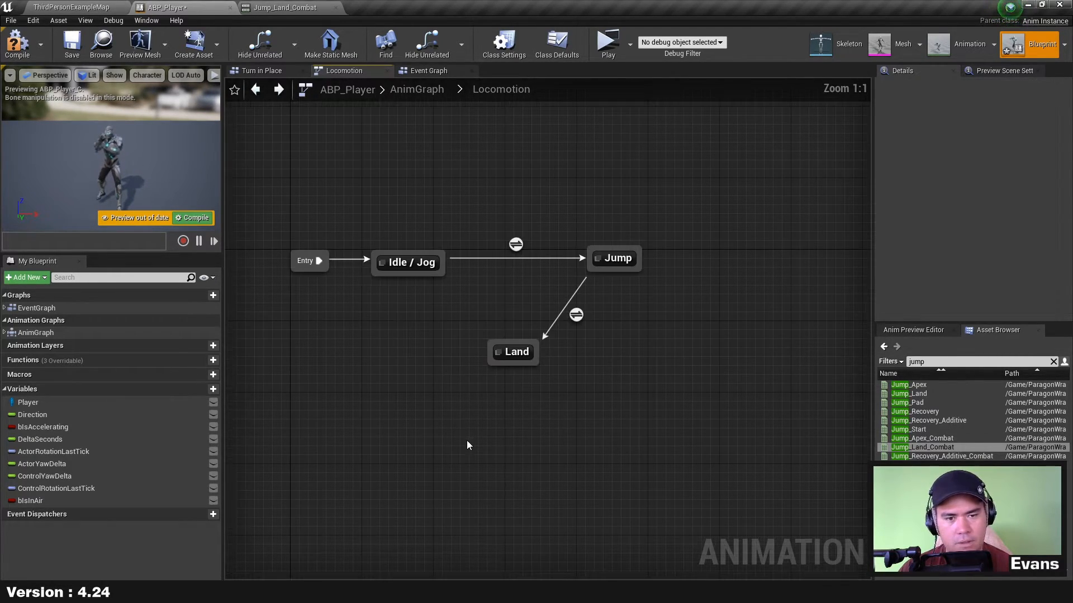
Review the Jump Start, Jump Apex and Jump Pre Land chain inside the nested Jump state machine and return to Locomotion.
{"action": "double_click", "coordinate": [614, 263]}
{"action": "double_click", "coordinate": [512, 353]}
{"action": "left_click_drag", "start_coordinate": [472, 414], "coordinate": [752, 316]}
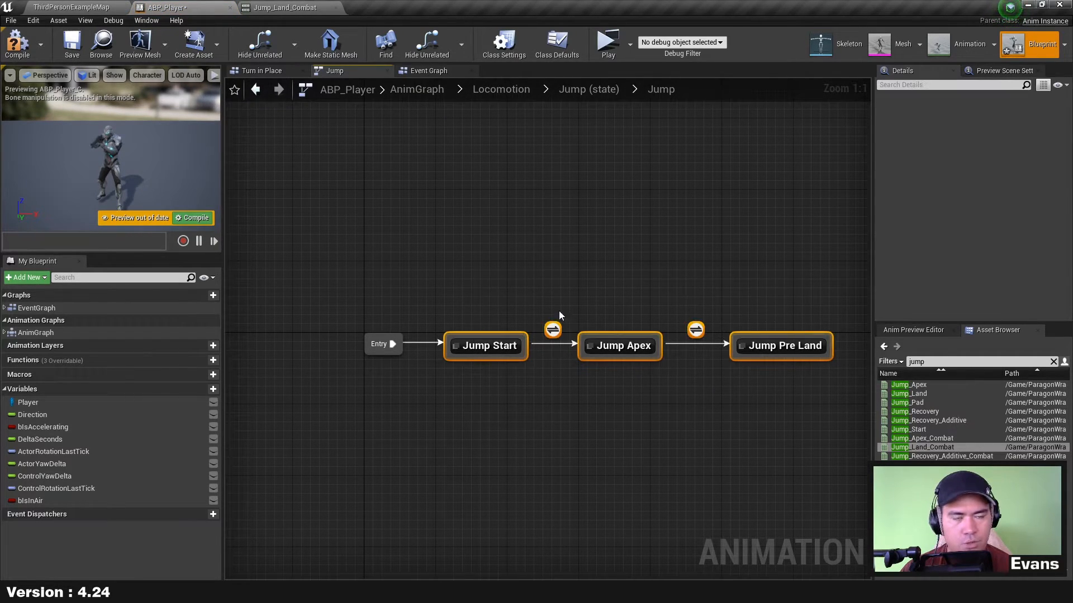
{"action": "double_click", "coordinate": [533, 255]}
{"action": "double_click", "coordinate": [533, 258]}
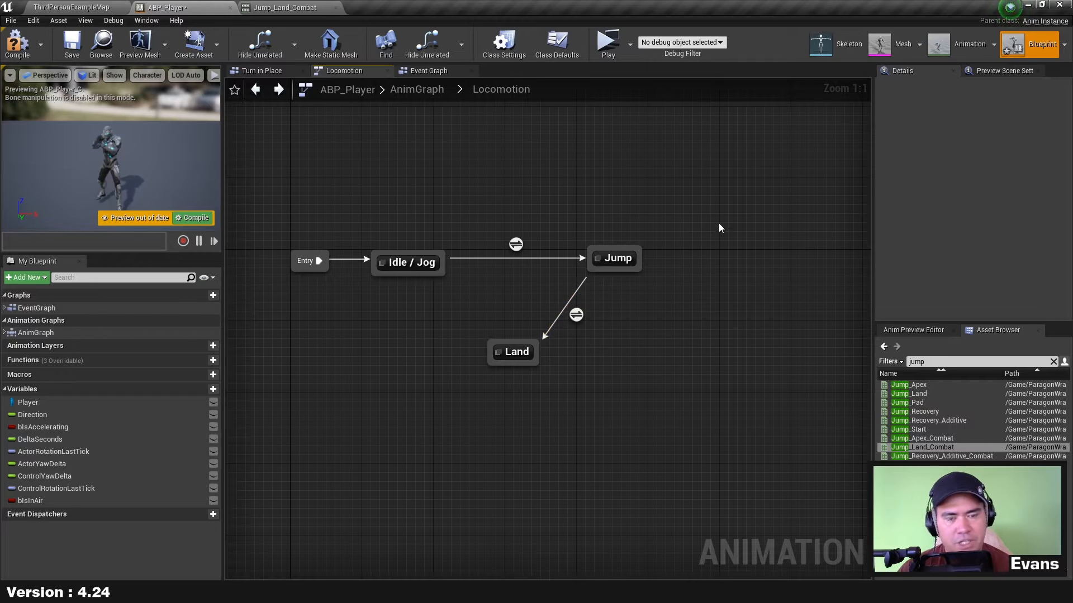
{"action": "double_click", "coordinate": [614, 258]}
{"action": "double_click", "coordinate": [519, 330]}
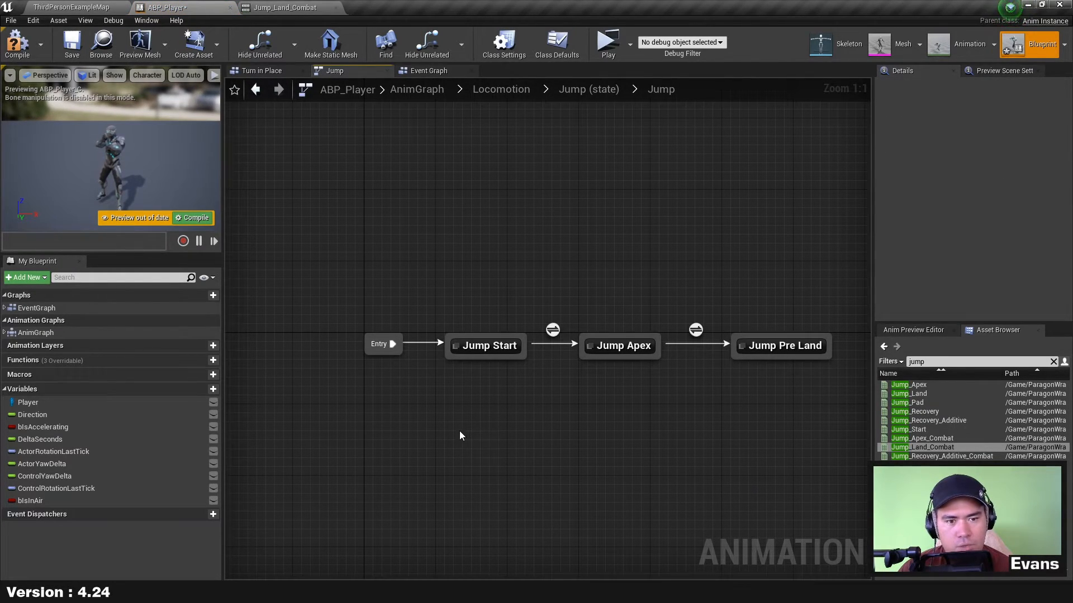
{"action": "key", "text": "alt+Left"}
{"action": "key", "text": "alt+Left"}
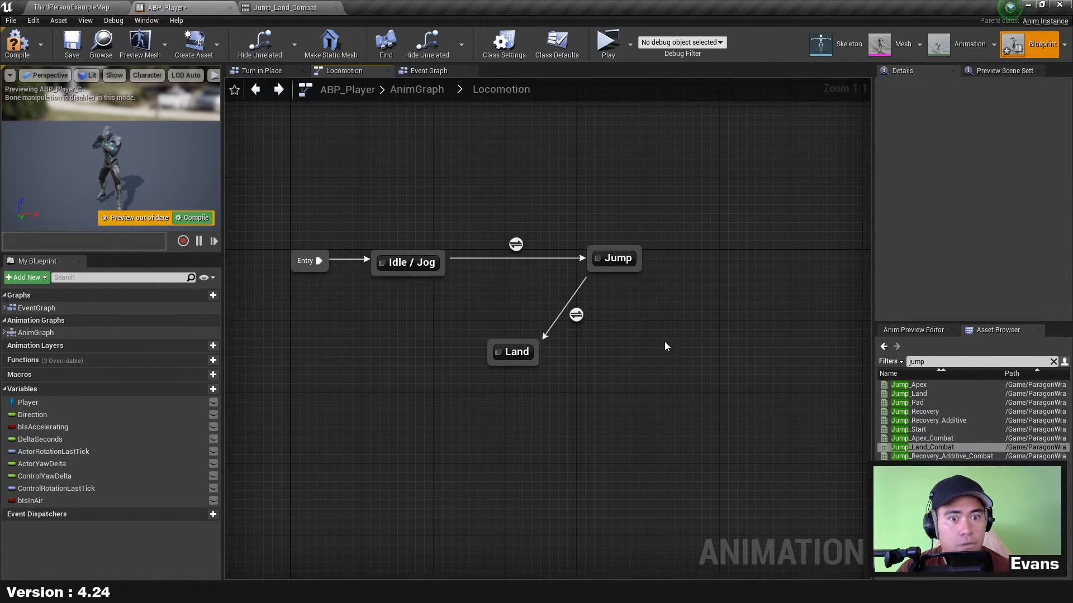
Move the Land state farther below Jump, check the Jump to Land rule and preview the Jump_Recovery_Additive_Combat animation.
{"action": "left_click_drag", "start_coordinate": [520, 355], "coordinate": [520, 382]}
{"action": "left_click", "coordinate": [620, 403]}
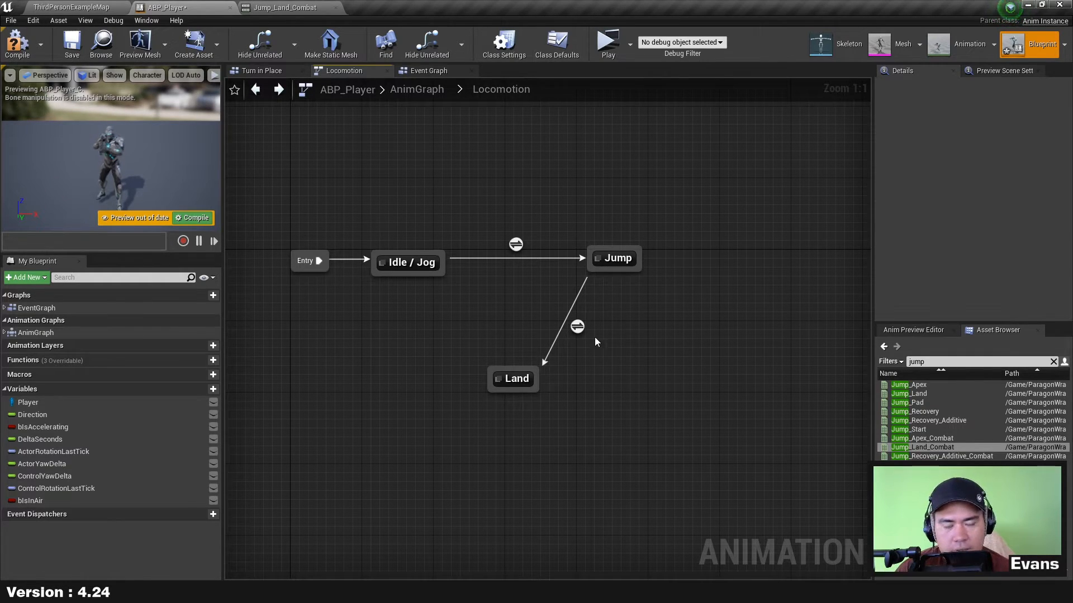
{"action": "left_click", "coordinate": [577, 327]}
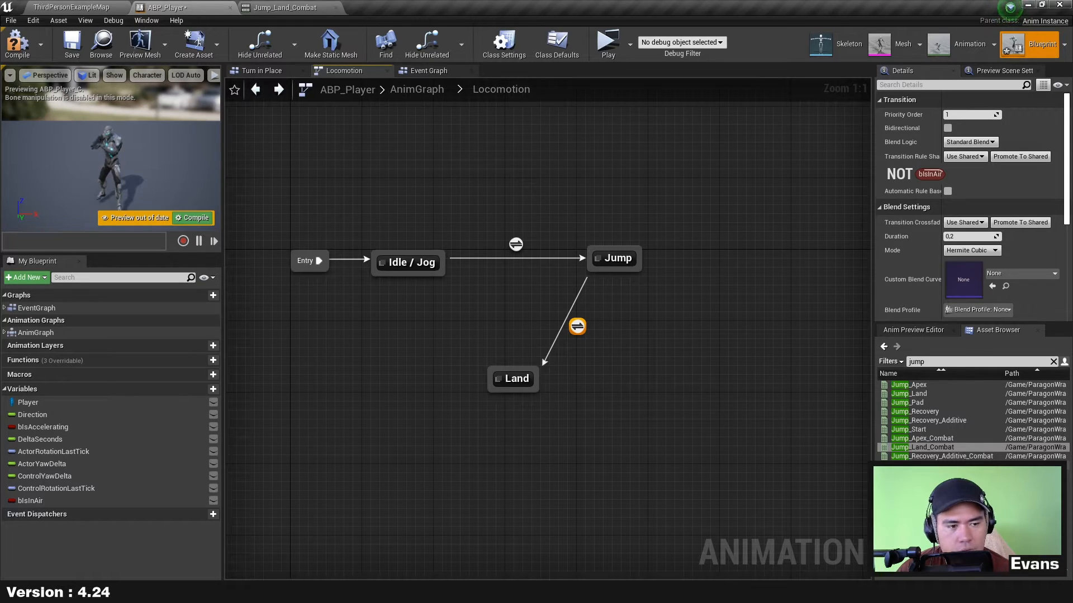
{"action": "double_click", "coordinate": [942, 456]}
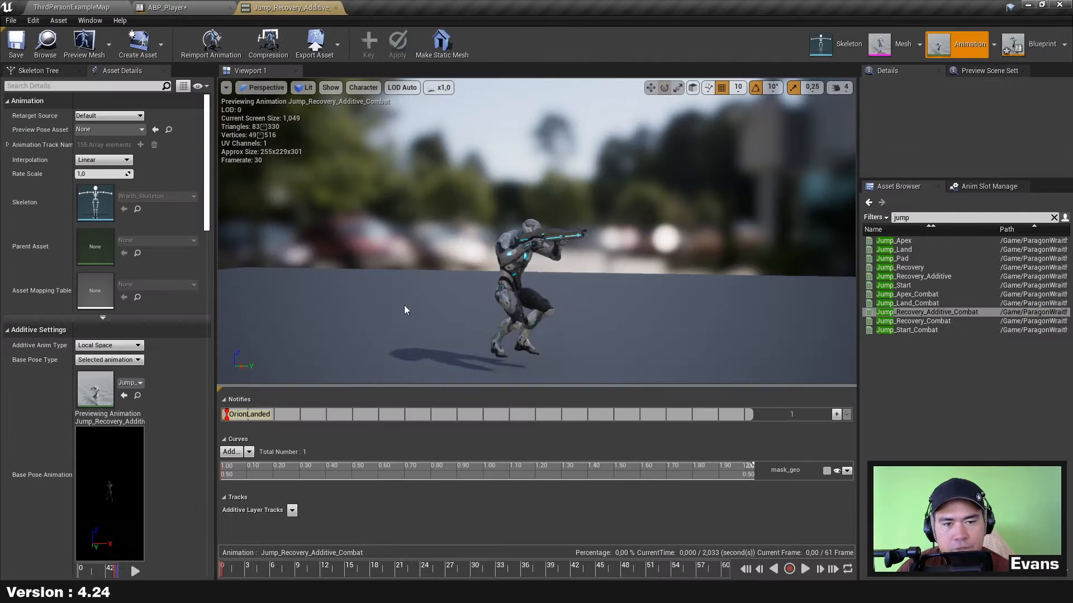
{"action": "left_click", "coordinate": [166, 7]}
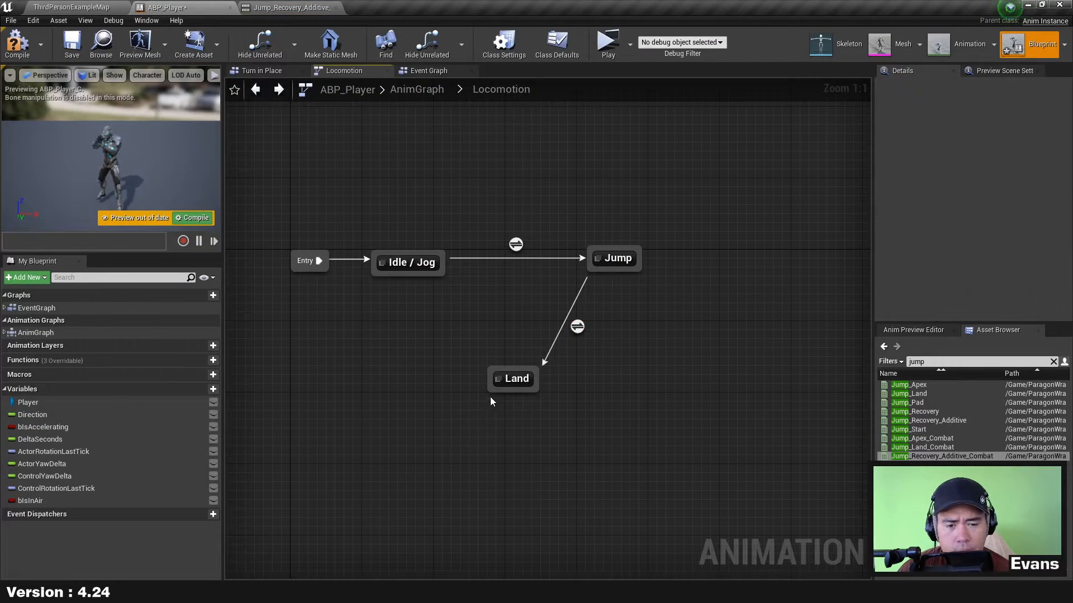
Add a transition from Land to Idle / Jog and enable its automatic rule based on the sequence player.
{"action": "left_click_drag", "start_coordinate": [490, 369], "coordinate": [442, 276]}
{"action": "left_click", "coordinate": [450, 328]}
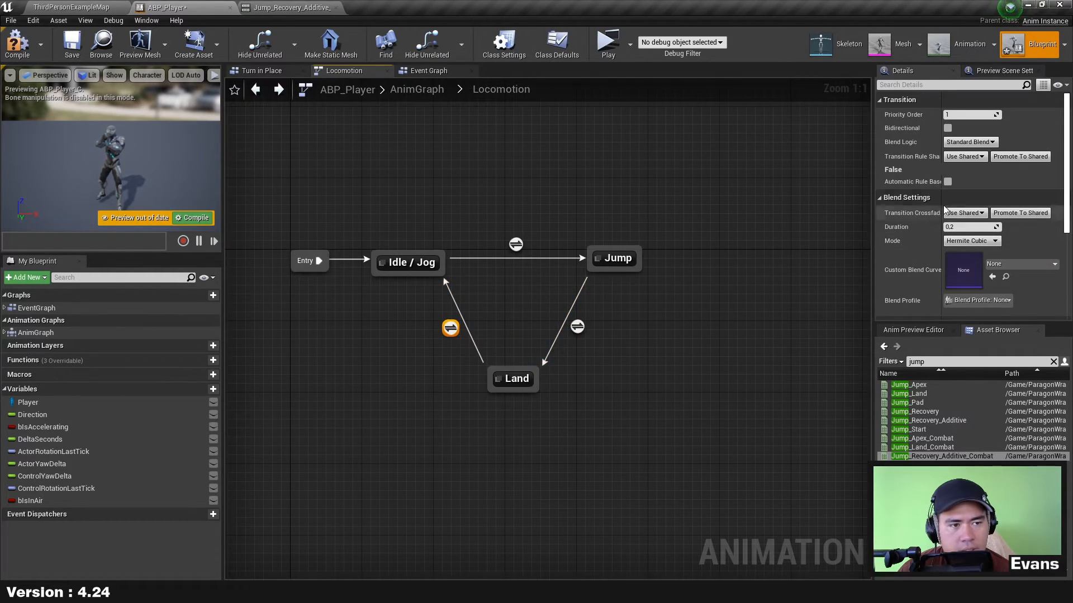
{"action": "left_click", "coordinate": [948, 181]}
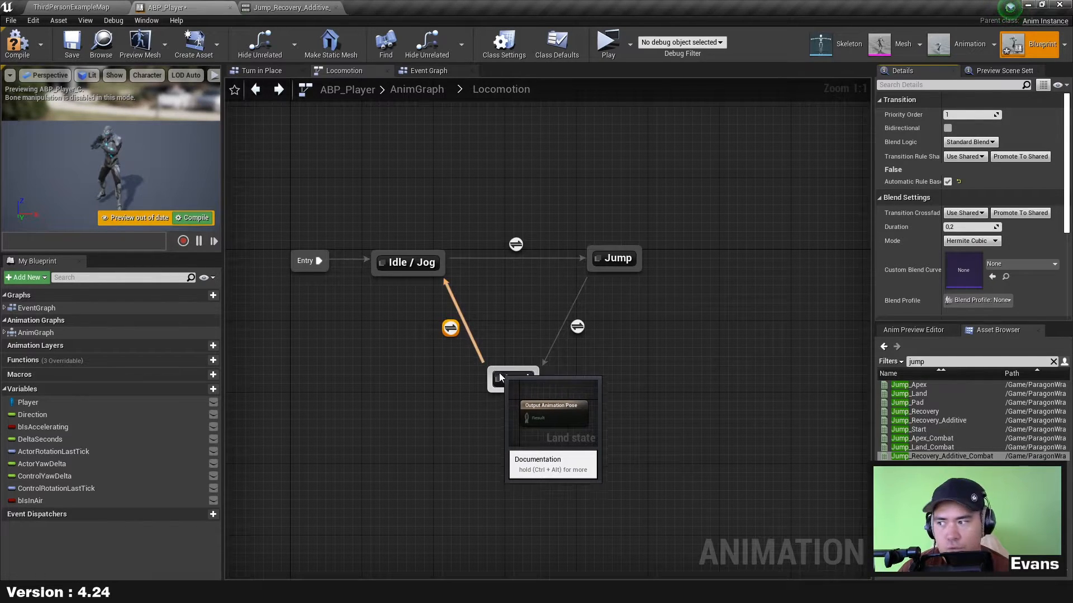
Add a second transition from Land to Idle / Jog with bIsInAir as its rule, align its nodes and return to Locomotion.
{"action": "left_click_drag", "start_coordinate": [498, 376], "coordinate": [438, 275]}
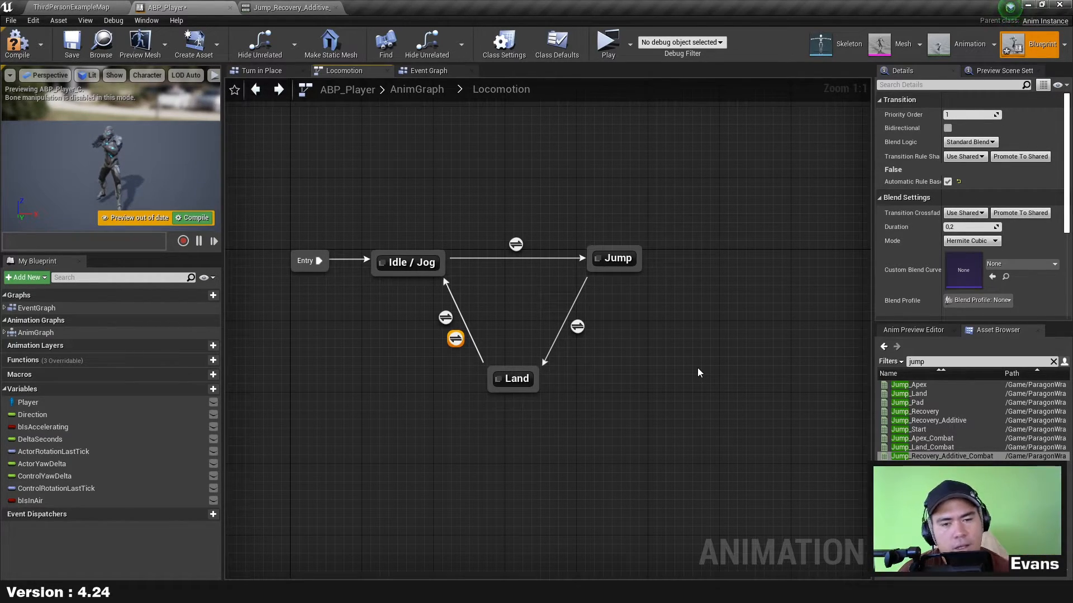
{"action": "double_click", "coordinate": [445, 317]}
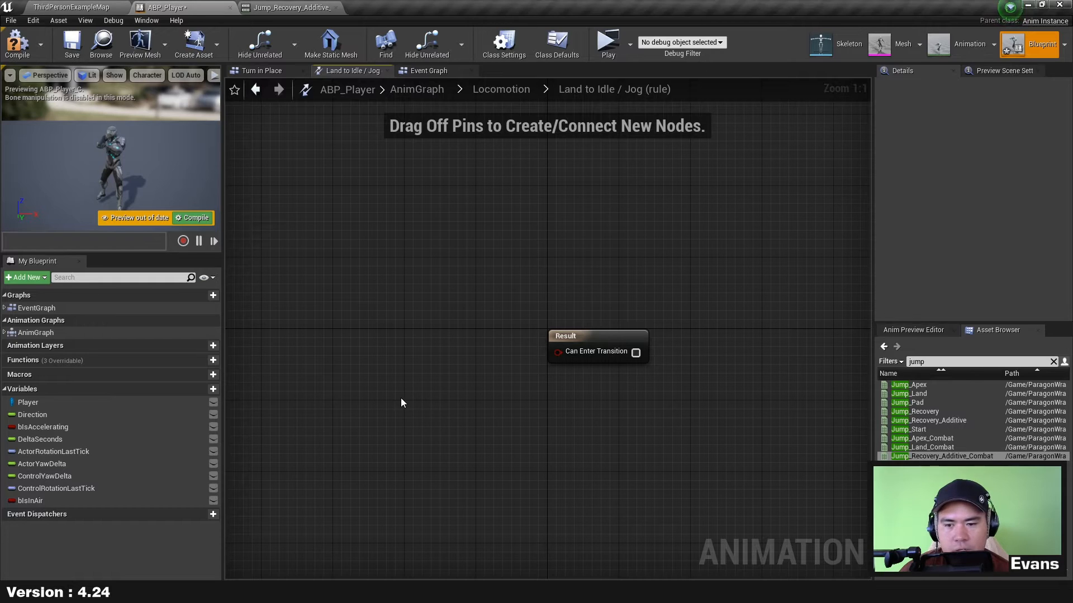
{"action": "left_click_drag", "start_coordinate": [33, 501], "coordinate": [579, 353], "text": "ctrl"}
{"action": "left_click", "coordinate": [463, 361]}
{"action": "left_click_drag", "start_coordinate": [479, 402], "coordinate": [590, 262]}
{"action": "double_click", "coordinate": [587, 258]}
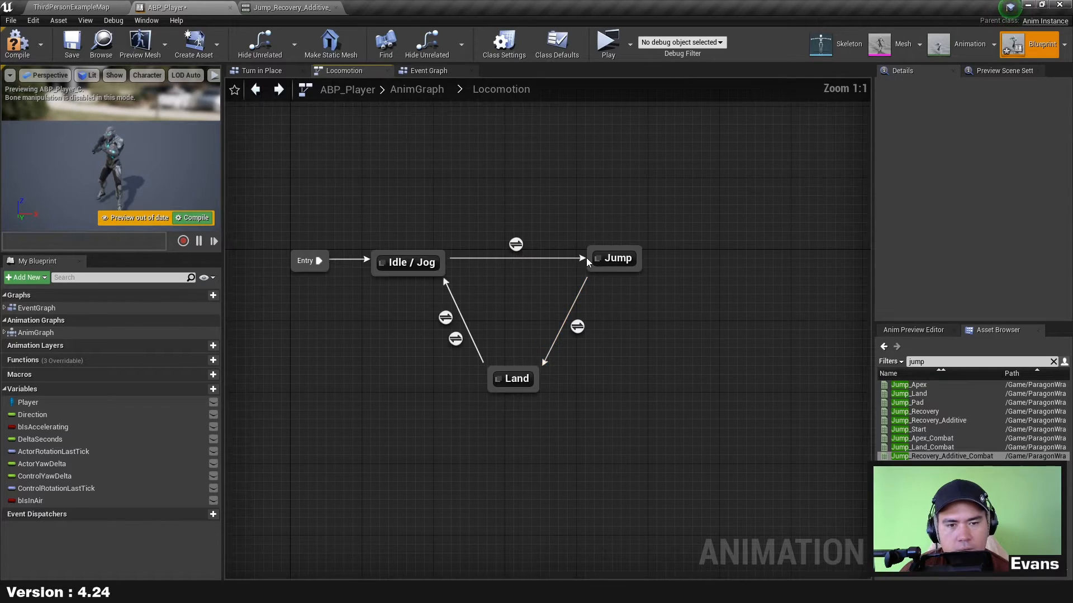
Space out the Locomotion graph by moving Jump and the Entry and Idle / Jog pair apart, and open the Land state.
{"action": "left_click_drag", "start_coordinate": [624, 252], "coordinate": [676, 247]}
{"action": "left_click", "coordinate": [444, 317]}
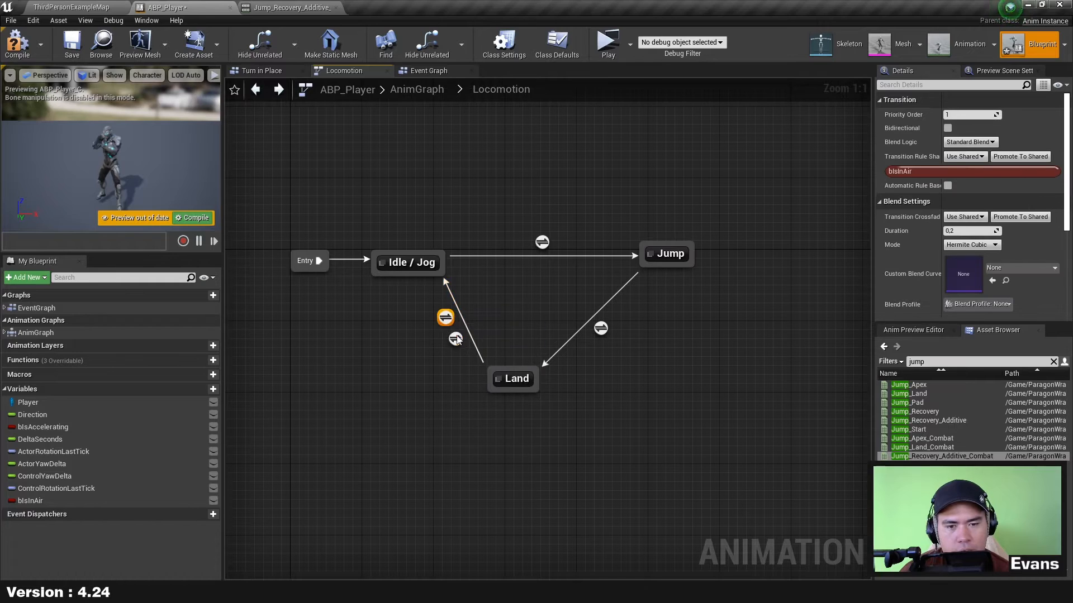
{"action": "left_click_drag", "start_coordinate": [299, 290], "coordinate": [390, 263]}
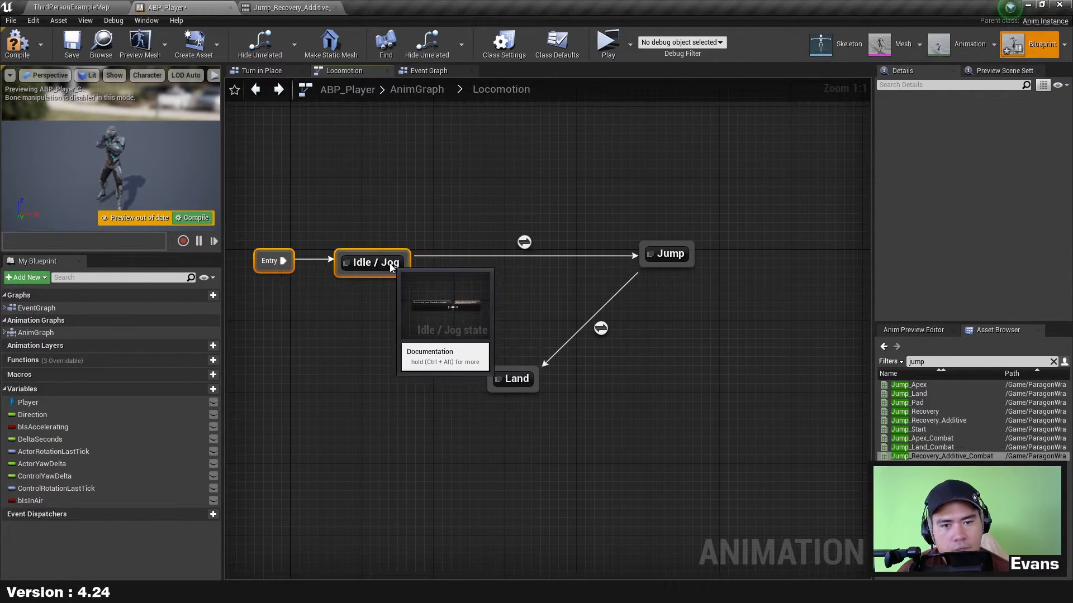
{"action": "left_click", "coordinate": [514, 310]}
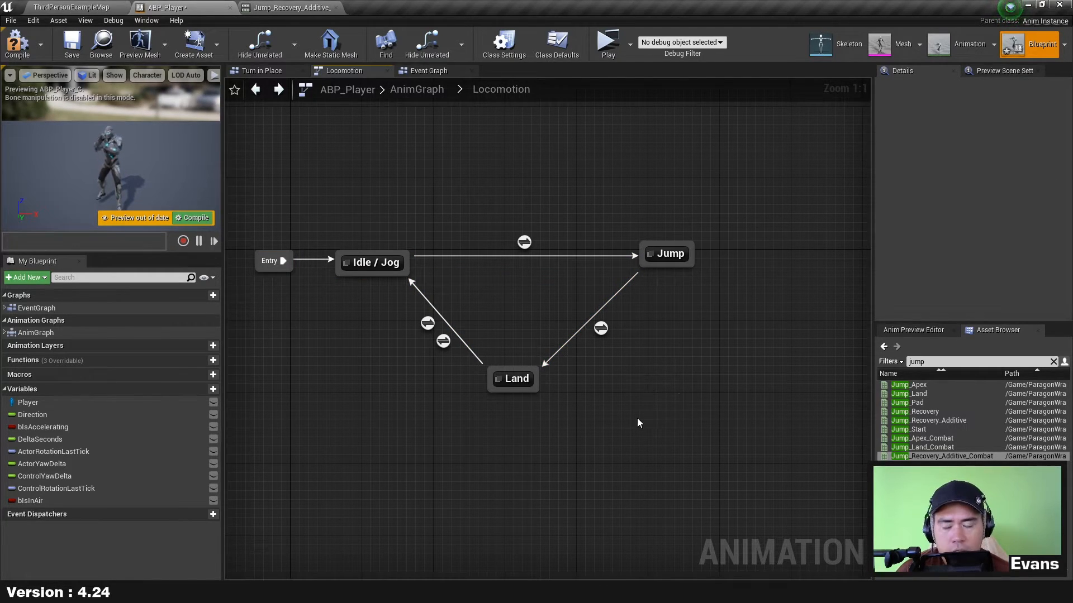
{"action": "double_click", "coordinate": [513, 379]}
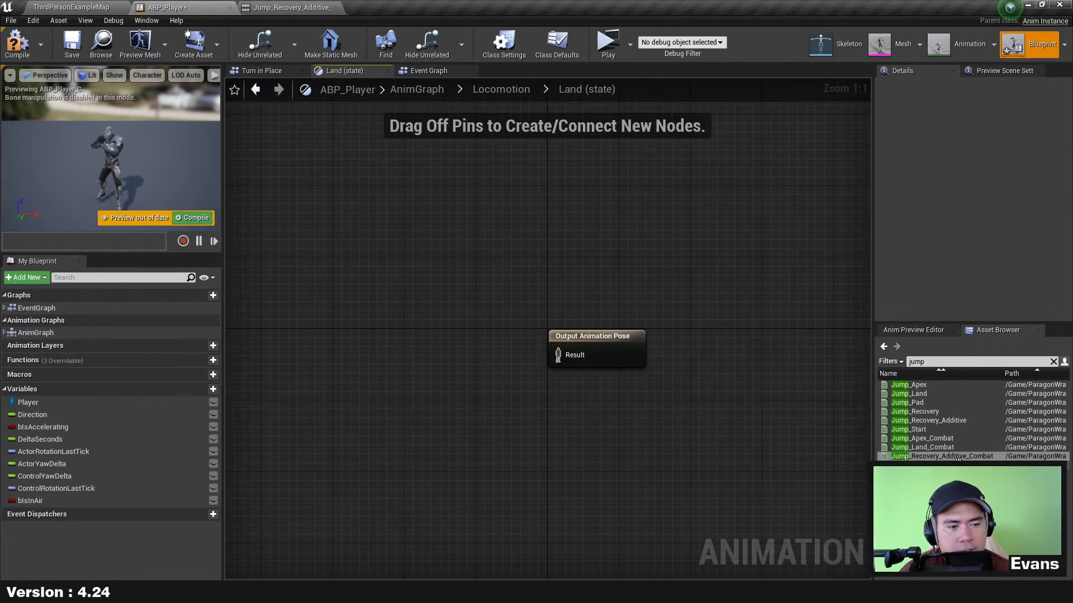
{"action": "left_click_drag", "start_coordinate": [917, 465], "coordinate": [391, 313]}
{"action": "left_click_drag", "start_coordinate": [495, 338], "coordinate": [565, 356]}
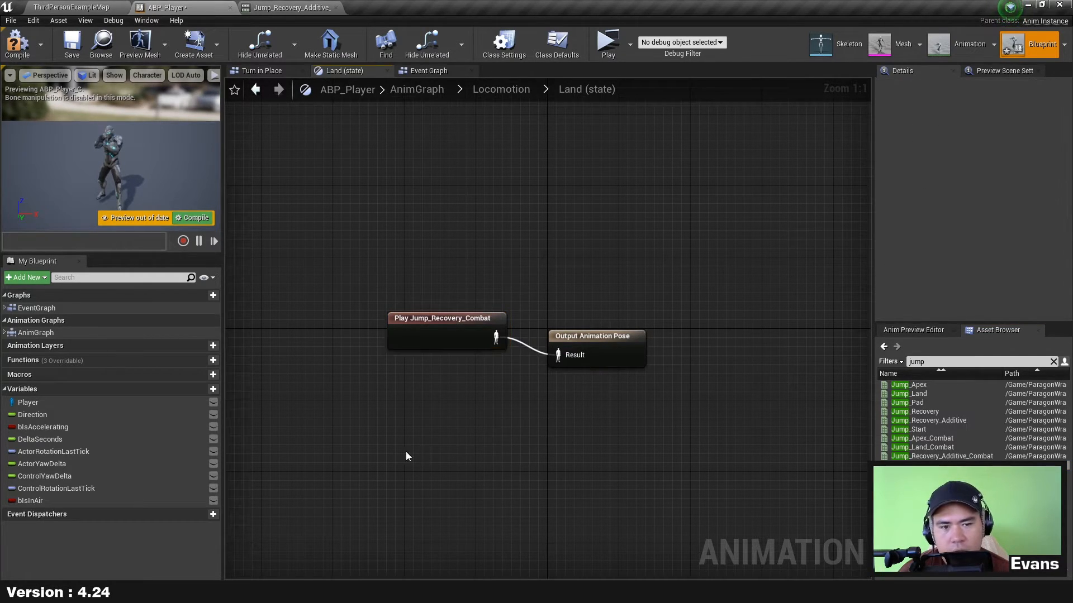
{"action": "key", "text": "Delete"}
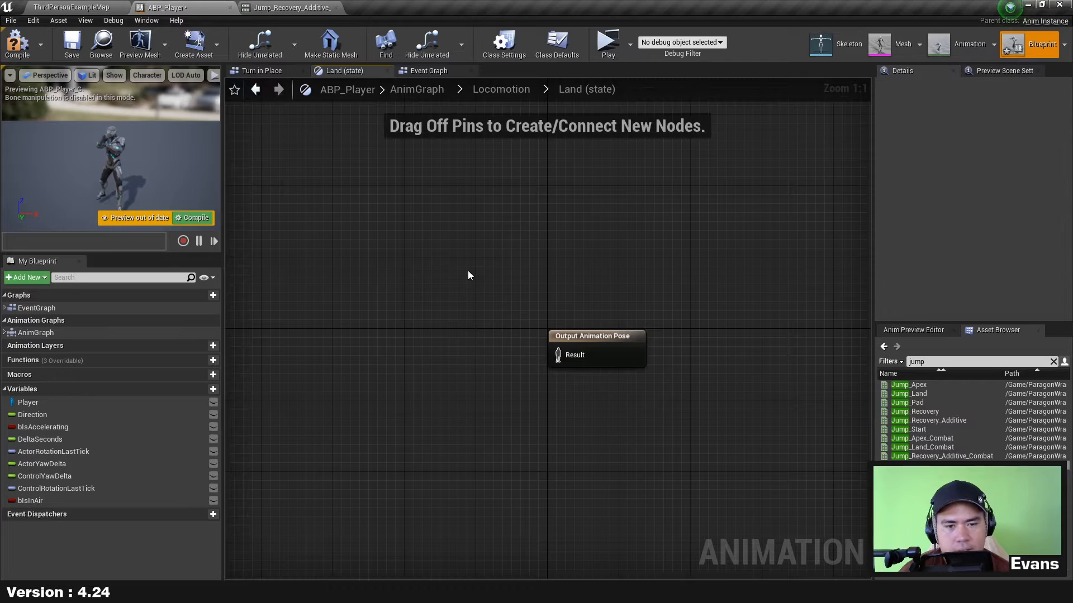
Add a Jump_Recovery_Additive_Combat player to the Land state and place it below and before the Output Animation Pose.
{"action": "right_click_drag", "start_coordinate": [533, 289], "coordinate": [613, 210]}
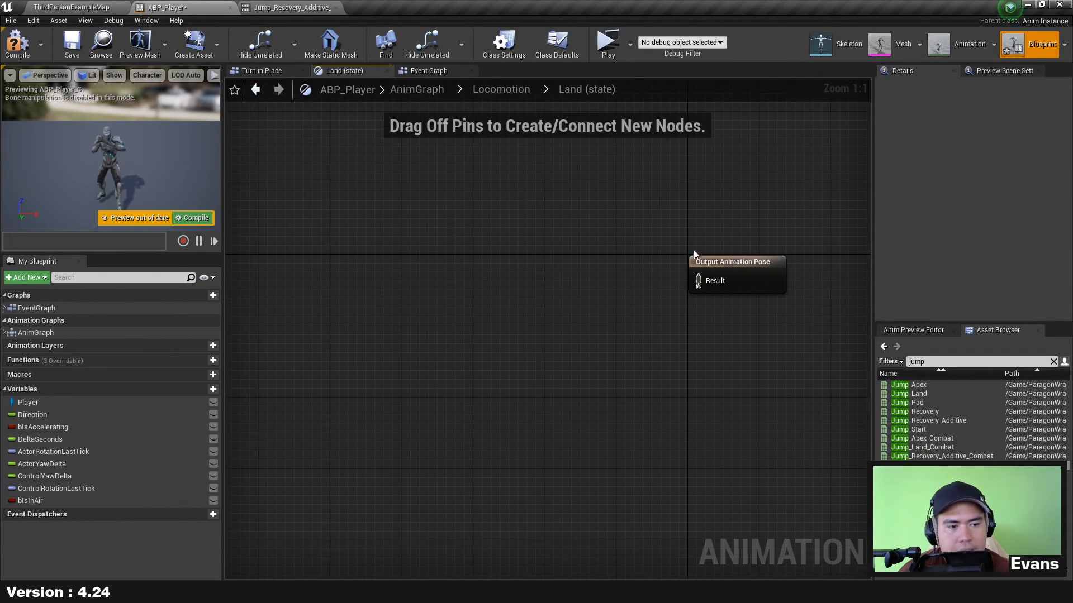
{"action": "left_click_drag", "start_coordinate": [942, 457], "coordinate": [394, 331]}
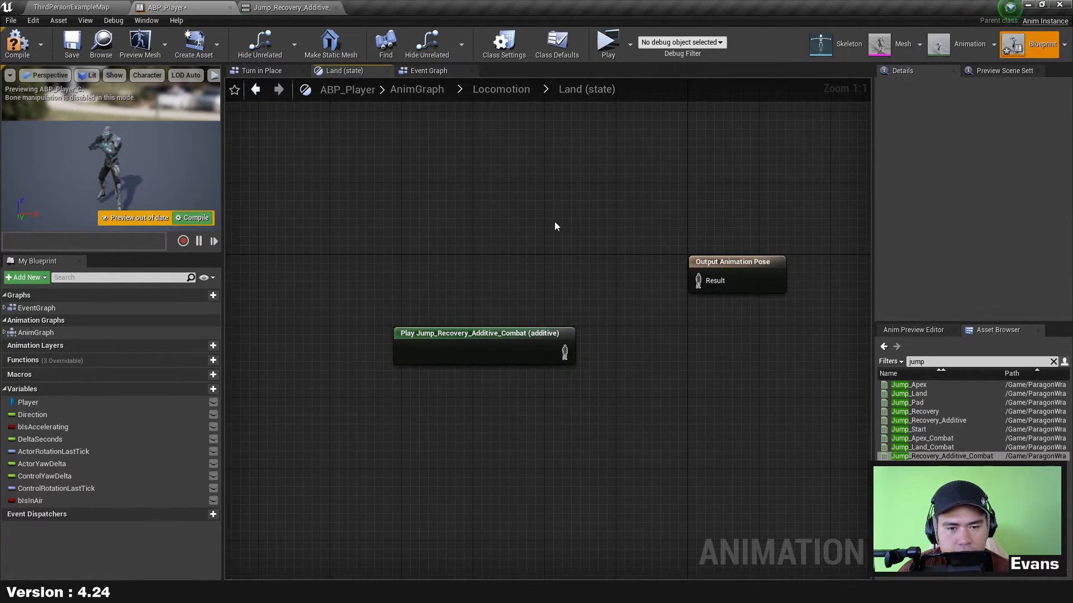
{"action": "left_click_drag", "start_coordinate": [521, 345], "coordinate": [513, 363]}
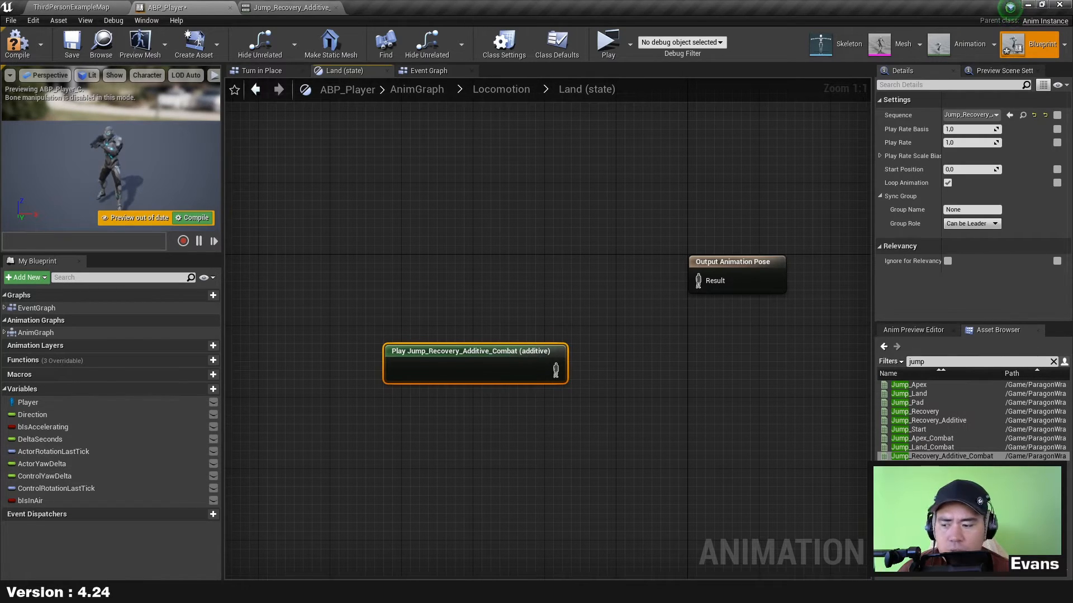
Find the HitReact_Front animation by searching for hit, play it and examine the additive motion from several angles.
{"action": "left_click", "coordinate": [514, 227]}
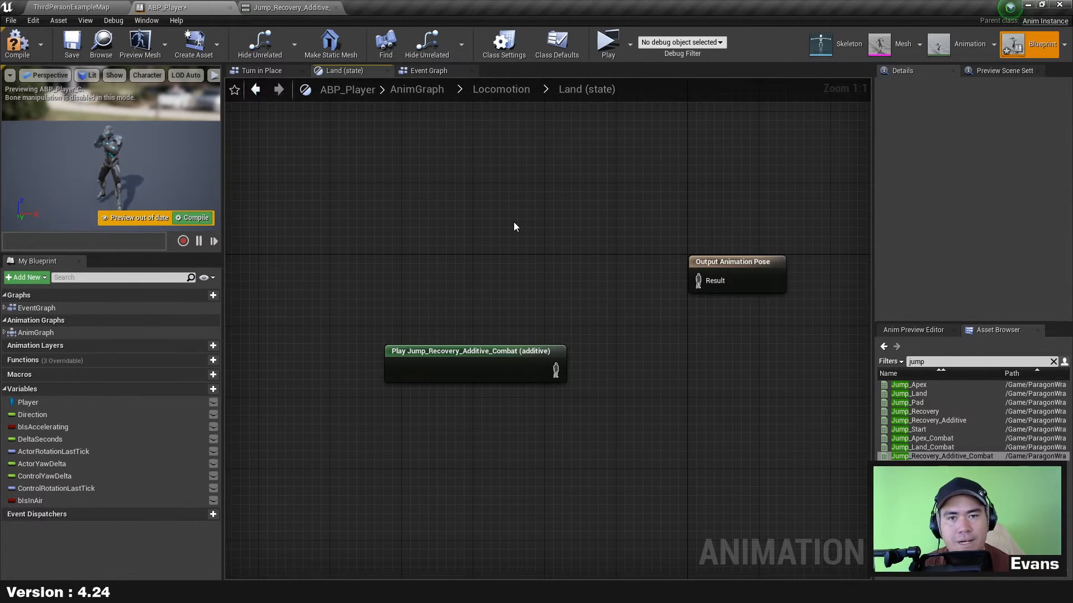
{"action": "left_click", "coordinate": [318, 7]}
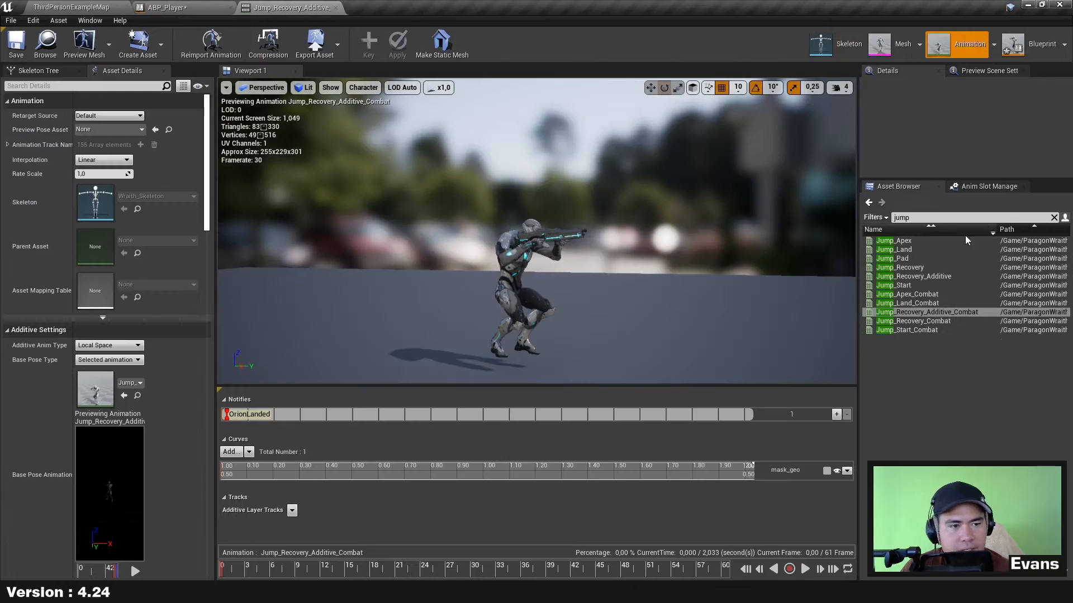
{"action": "left_click", "coordinate": [989, 218]}
{"action": "type", "text": "h"}
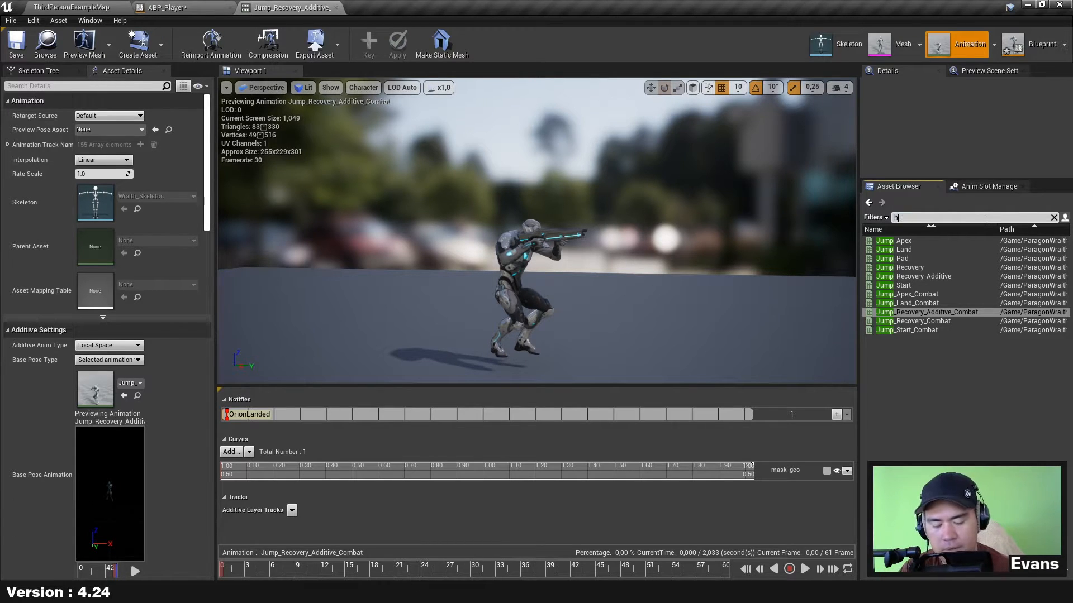
{"action": "type", "text": "it"}
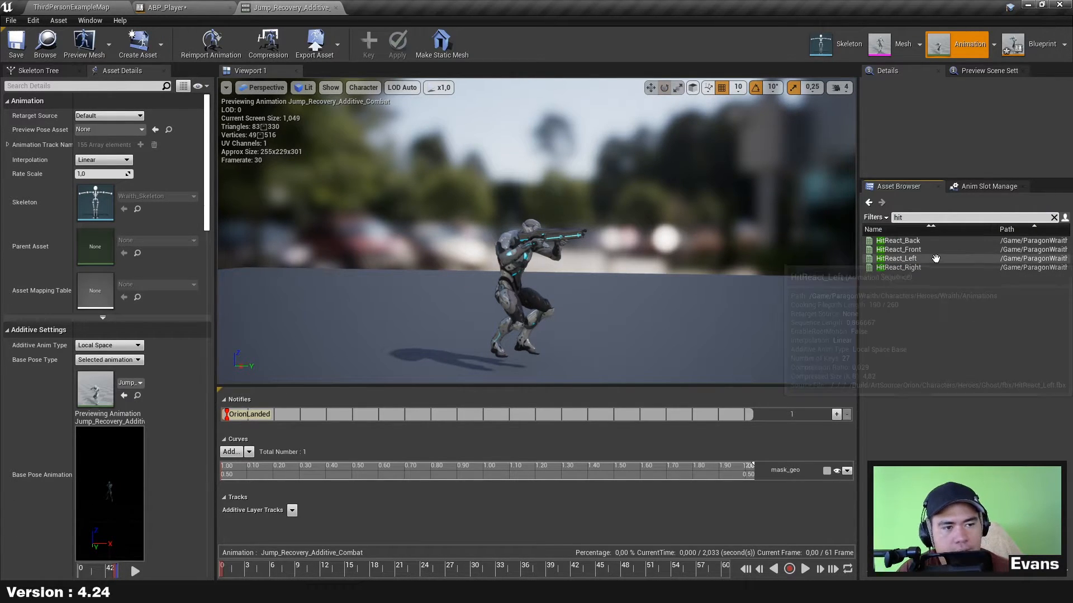
{"action": "left_click", "coordinate": [916, 249]}
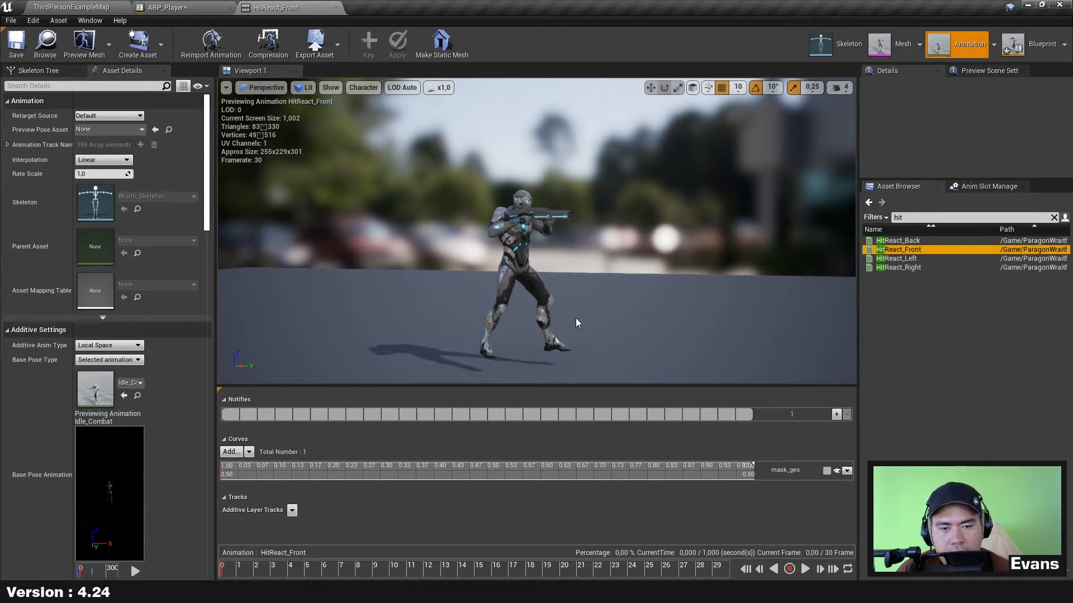
{"action": "left_click", "coordinate": [805, 570]}
{"action": "left_click_drag", "start_coordinate": [461, 279], "coordinate": [335, 278], "text": "alt"}
{"action": "mouse_move", "coordinate": [678, 264]}
{"action": "left_mouse_down", "text": "alt"}
{"action": "mouse_move", "coordinate": [520, 263]}
{"action": "mouse_move", "coordinate": [676, 258]}
{"action": "left_mouse_up", "text": "alt"}
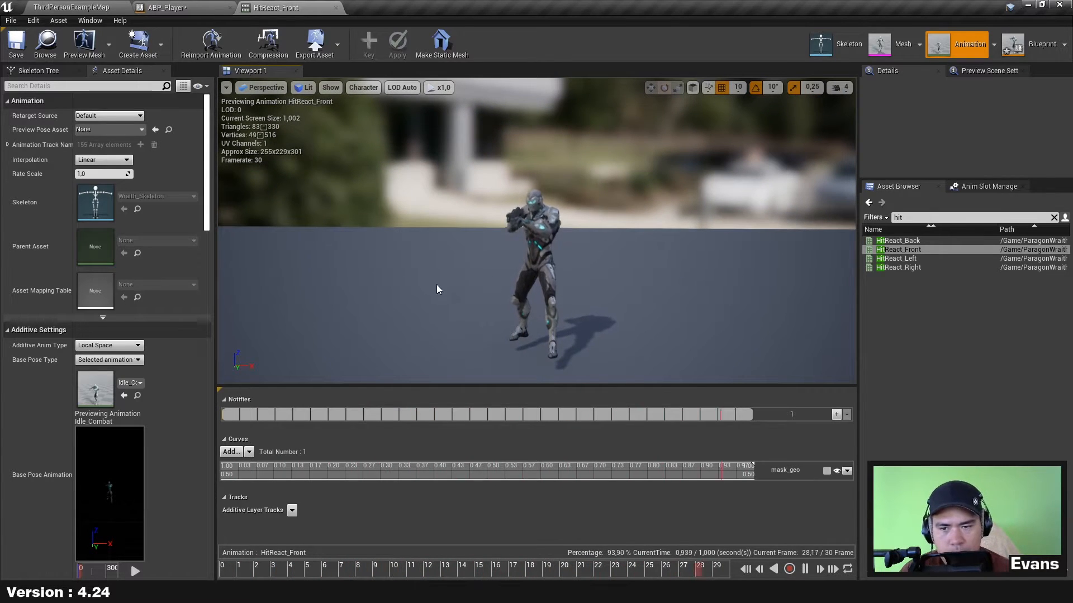
{"action": "left_click_drag", "start_coordinate": [457, 271], "coordinate": [517, 312], "text": "alt"}
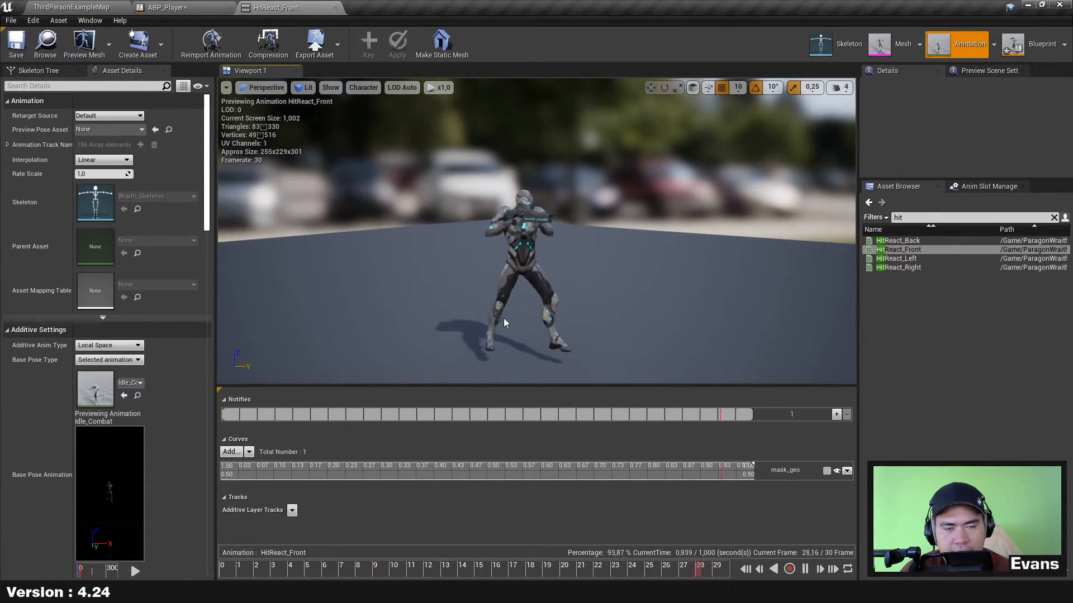
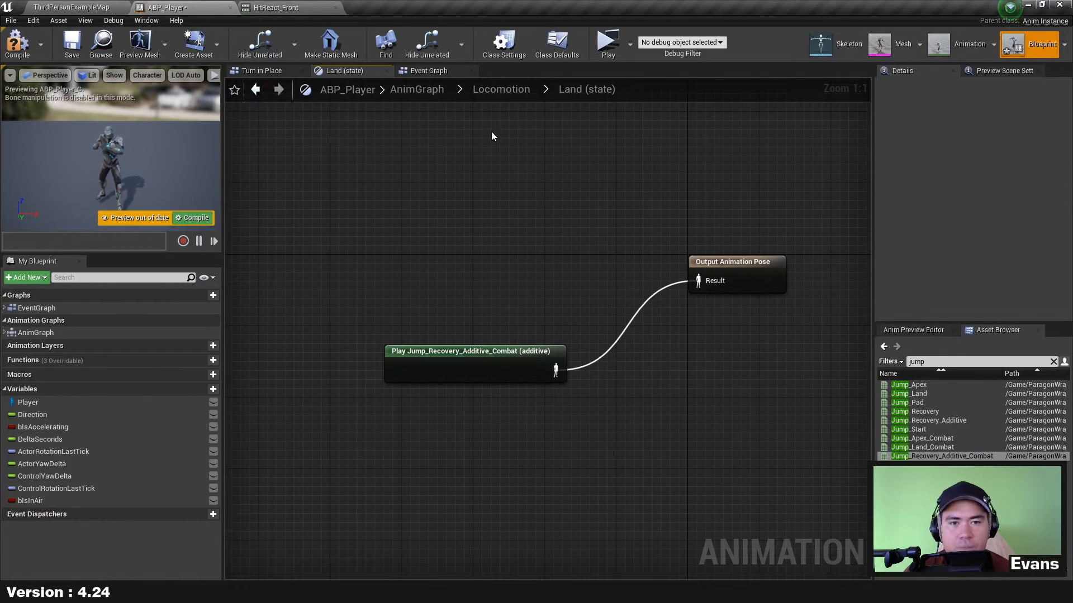
Turn off Loop Animation on the Jump_Recovery_Additive_Combat player, and compile and save the animation blueprint.
{"action": "left_click", "coordinate": [496, 358]}
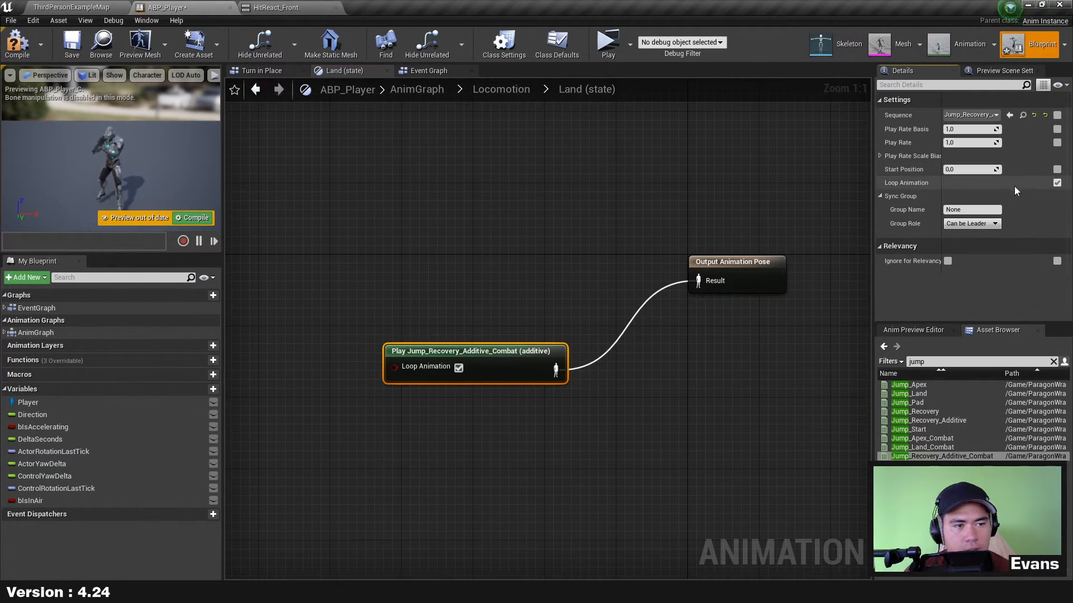
{"action": "left_click", "coordinate": [459, 367]}
{"action": "left_click", "coordinate": [342, 145]}
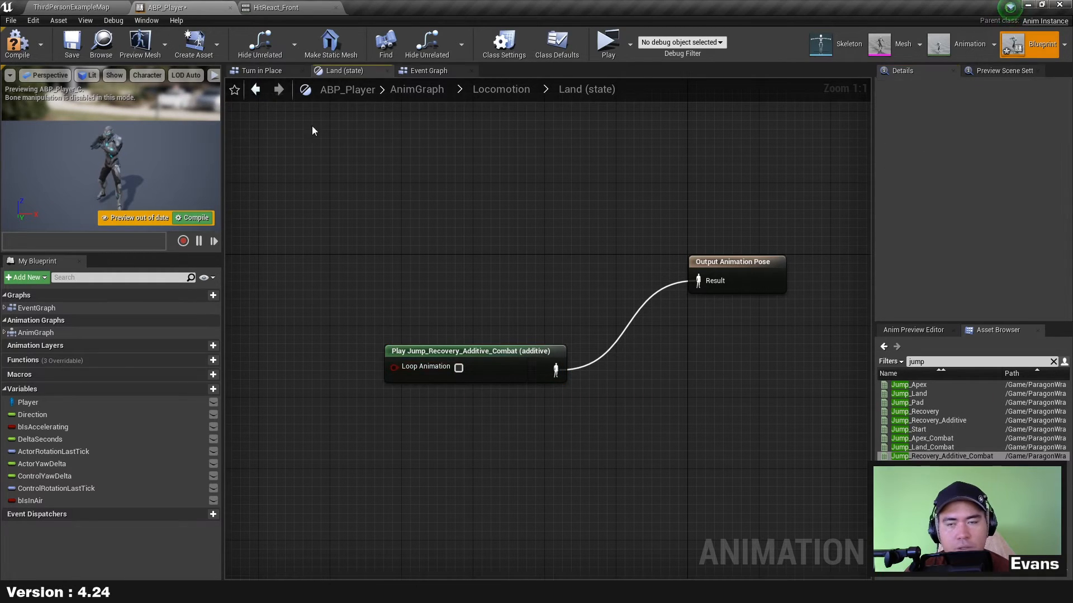
{"action": "left_click", "coordinate": [17, 47]}
{"action": "left_click", "coordinate": [72, 41]}
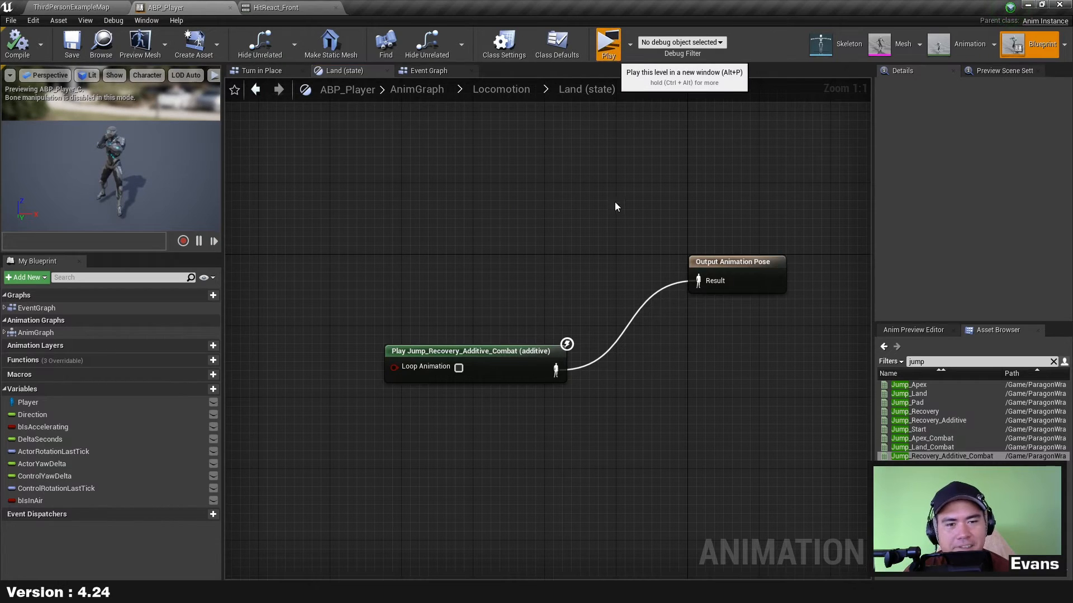
Play the level in a new window, running and jumping to examine the landing animation.
{"action": "key", "text": "alt+p"}
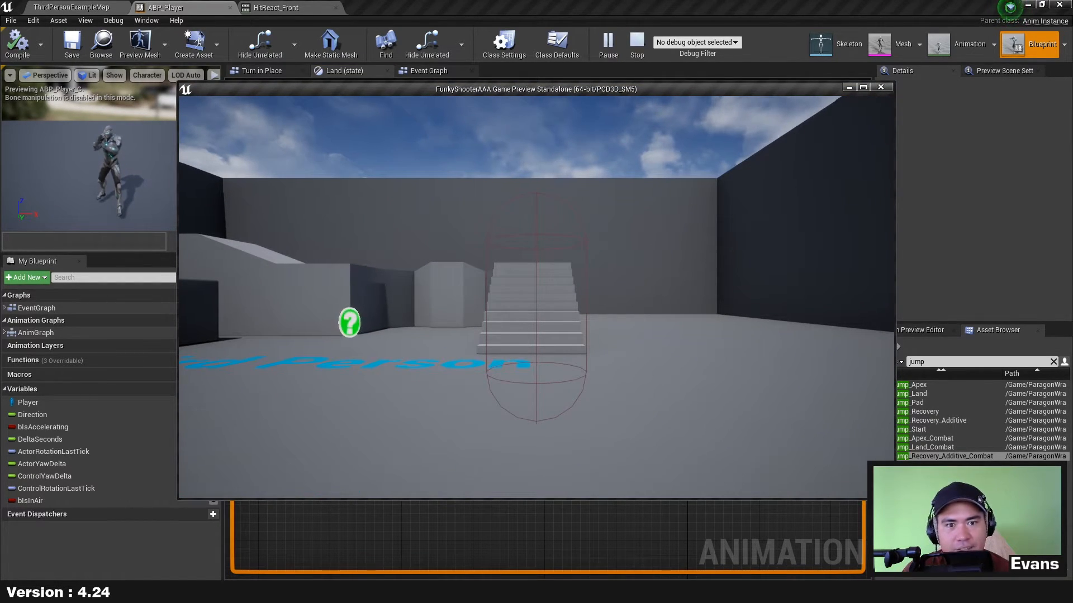
{"action": "key", "text": "w"}
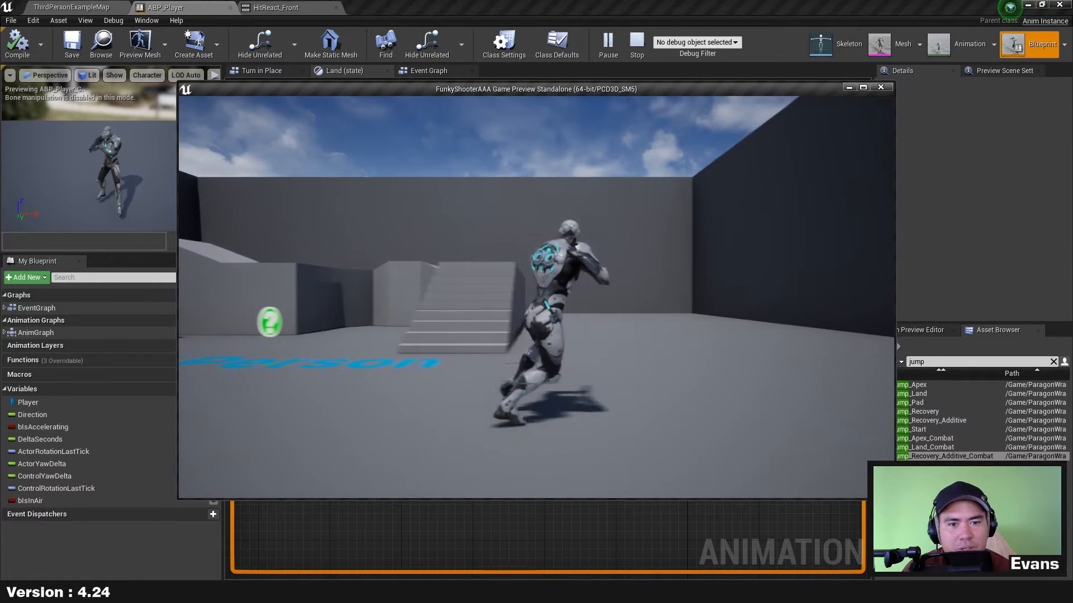
{"action": "key", "text": "space"}
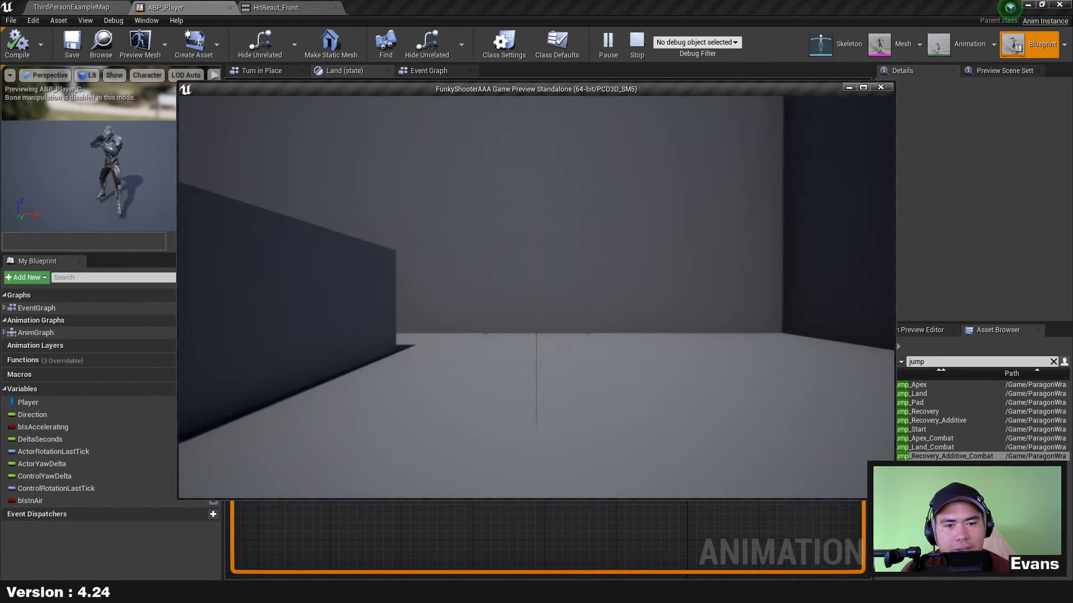
{"action": "key", "text": "w"}
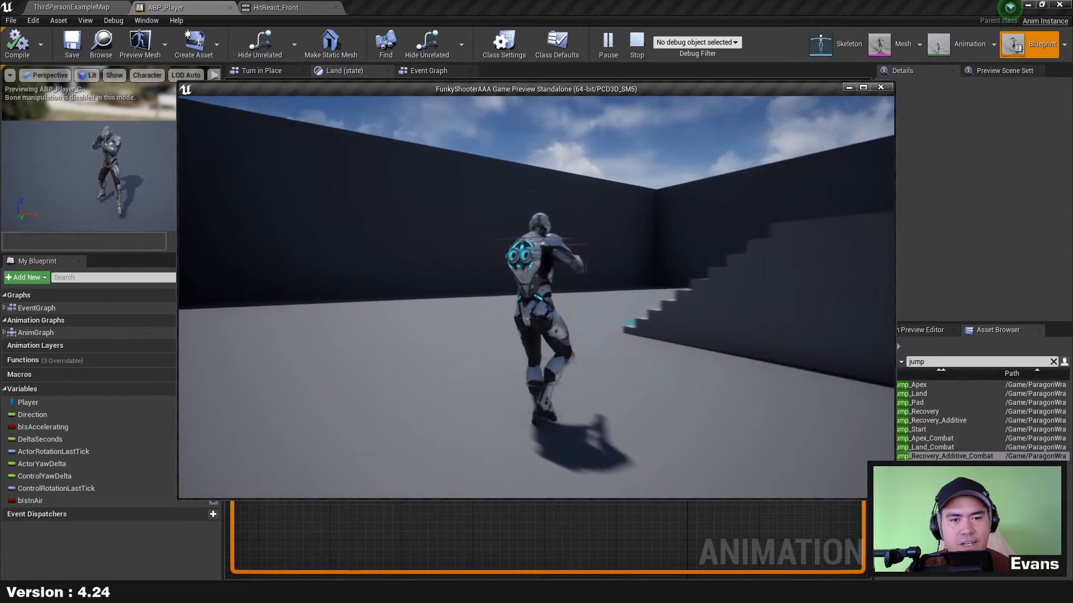
{"action": "key", "text": "Escape"}
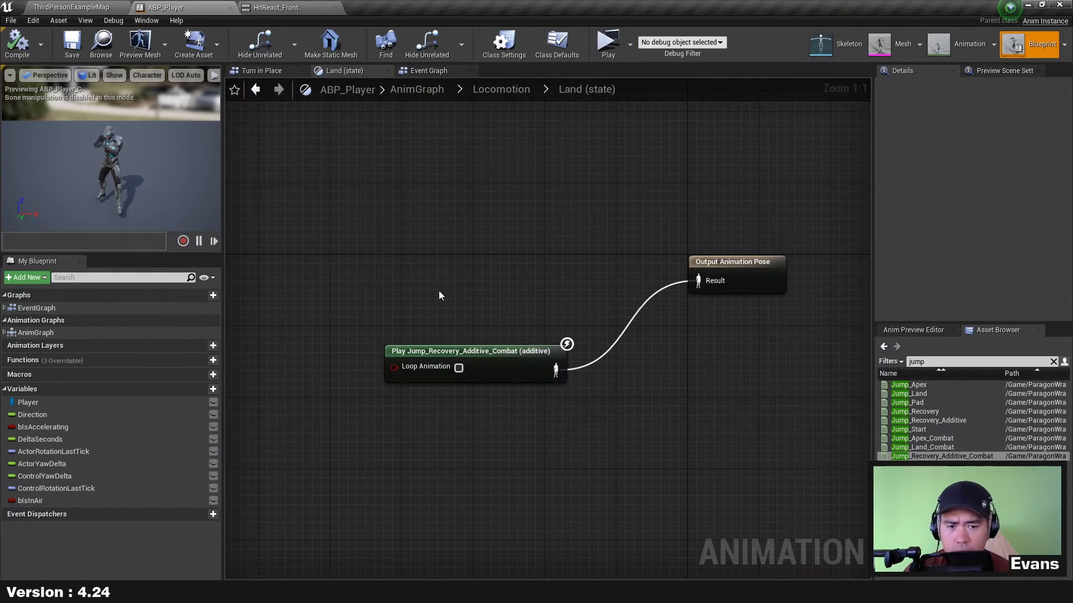
Compare with the HitReact_Front preview and play-test the character's run, jump and landing once more.
{"action": "left_click_drag", "start_coordinate": [498, 361], "coordinate": [525, 316]}
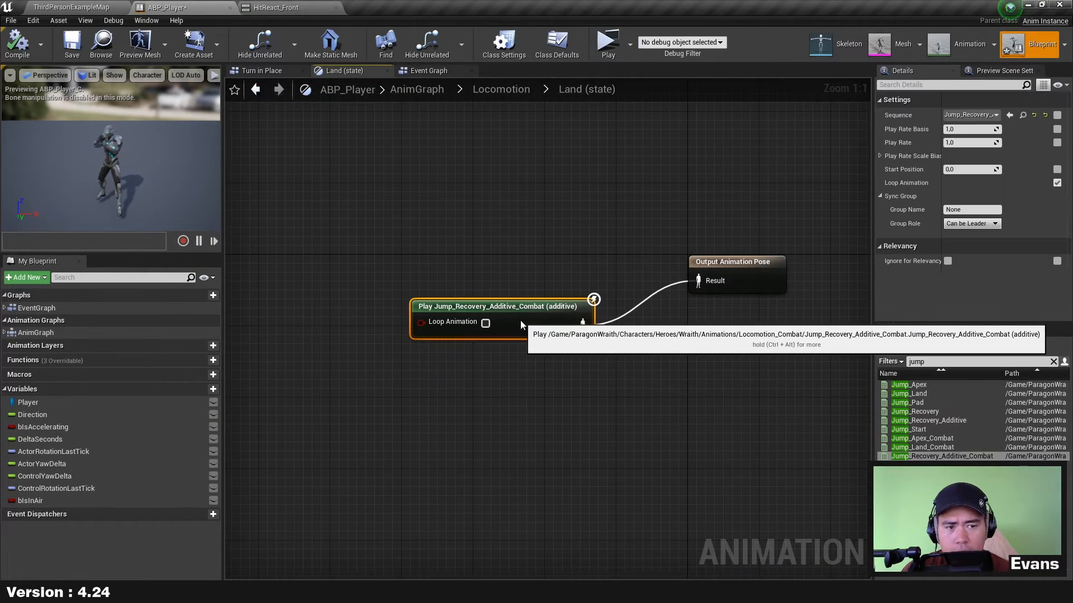
{"action": "left_click", "coordinate": [288, 7]}
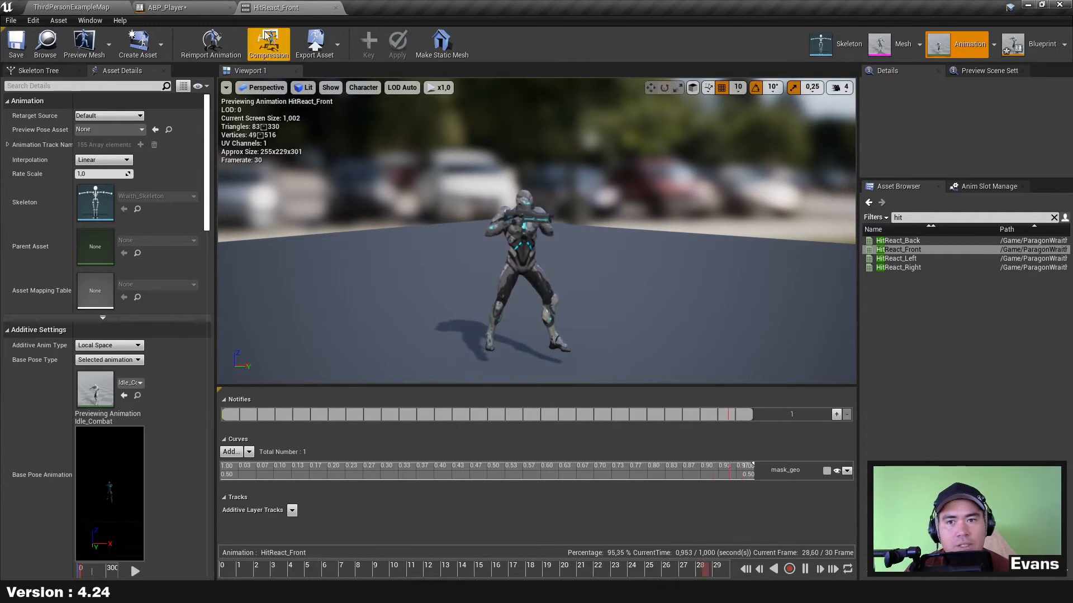
{"action": "left_click", "coordinate": [217, 9]}
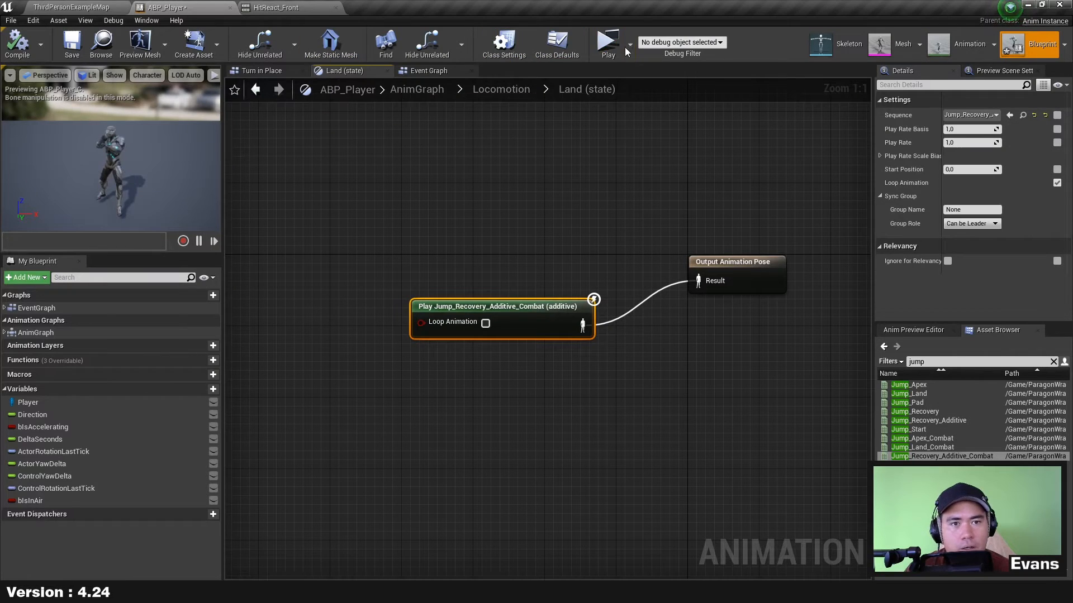
{"action": "left_click", "coordinate": [608, 44]}
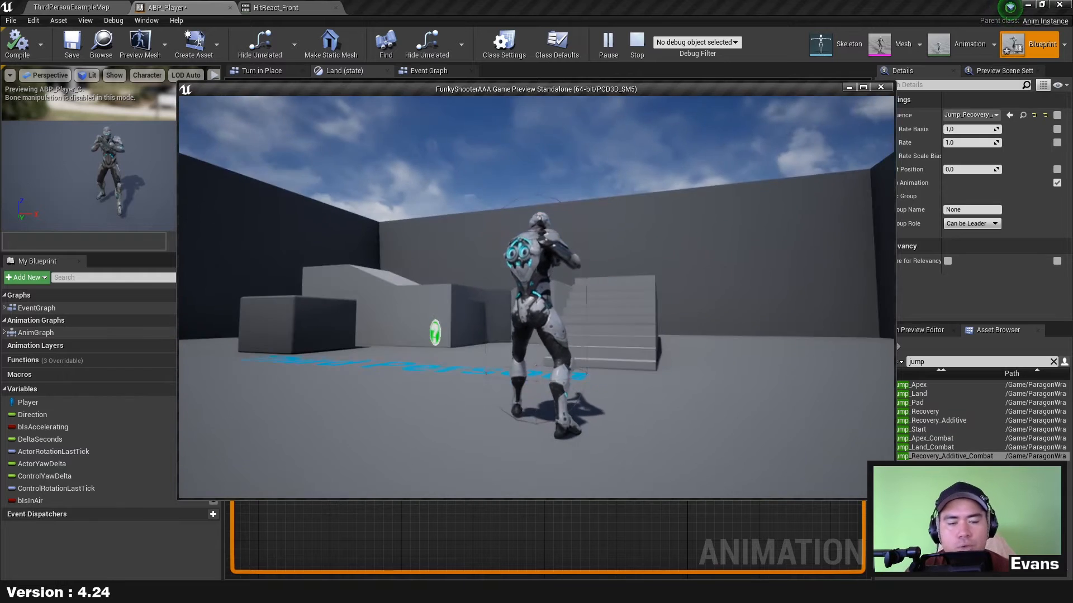
{"action": "key", "text": "w"}
{"action": "key", "text": "space"}
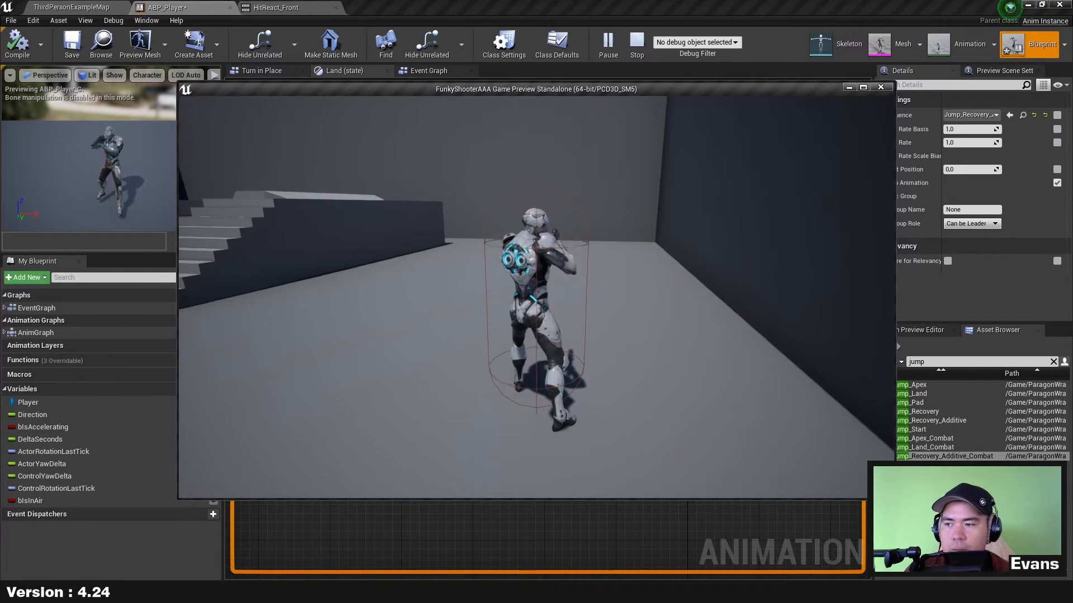
{"action": "key", "text": "Escape"}
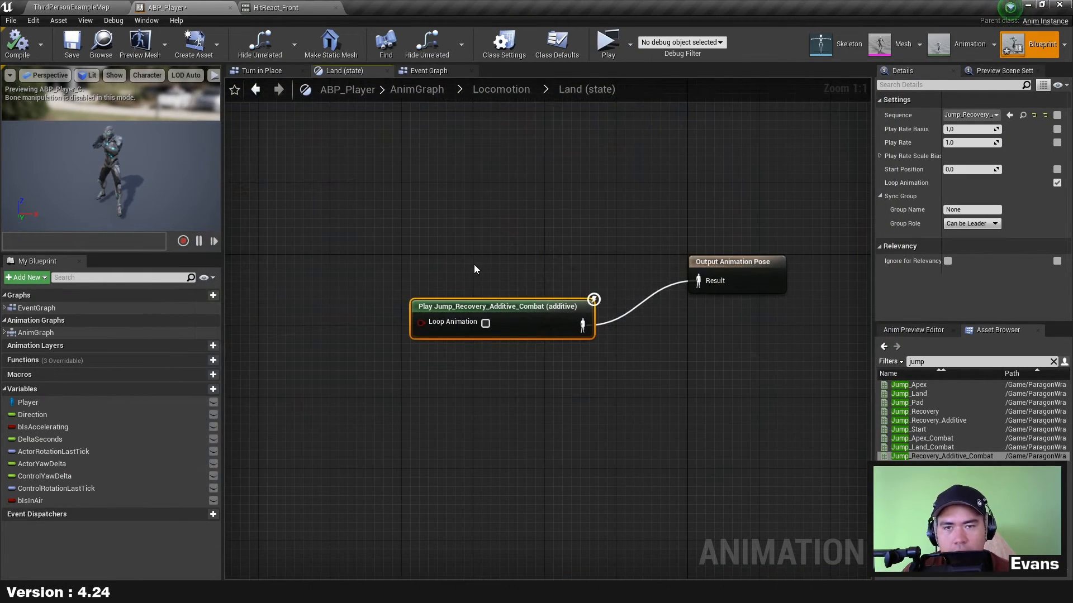
Review the Additive Anim Type and Base Pose Type options of HitReact_Front, and return to ABP_Player.
{"action": "left_click", "coordinate": [291, 7]}
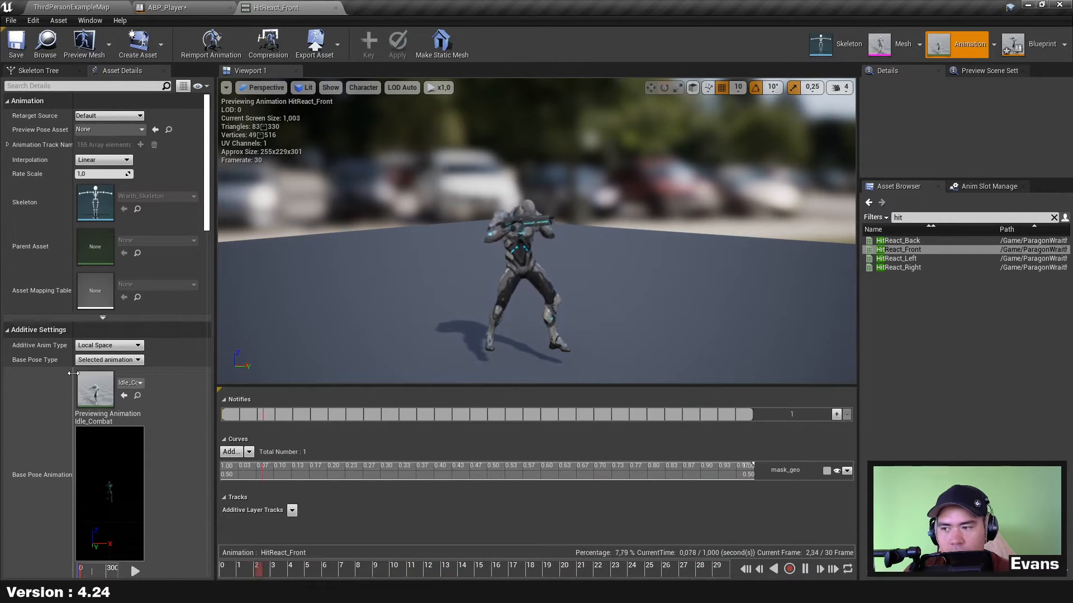
{"action": "left_click", "coordinate": [139, 345]}
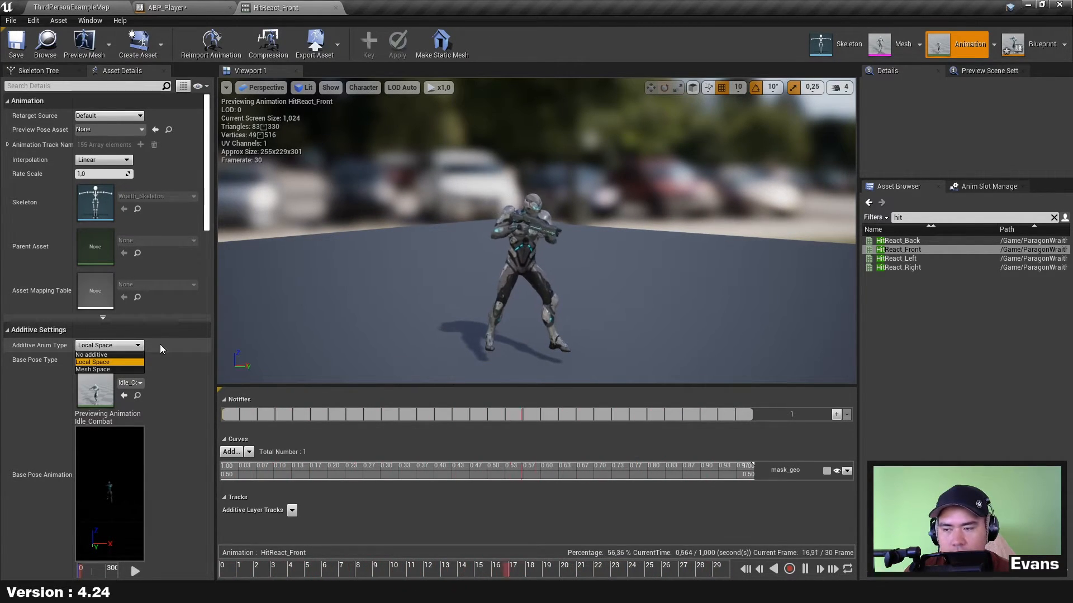
{"action": "left_click", "coordinate": [203, 380]}
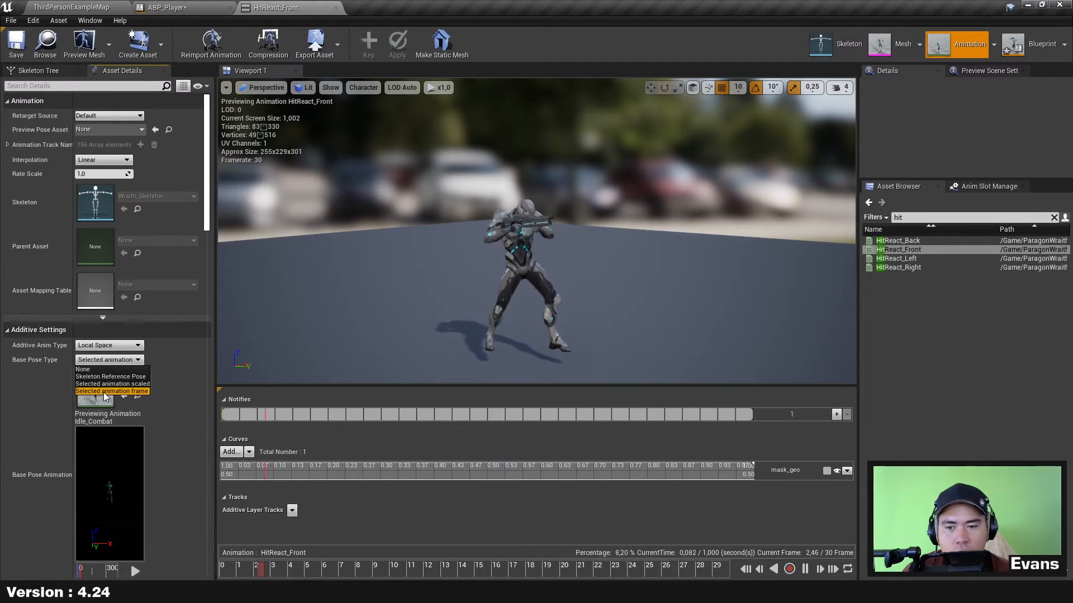
{"action": "left_click", "coordinate": [194, 389]}
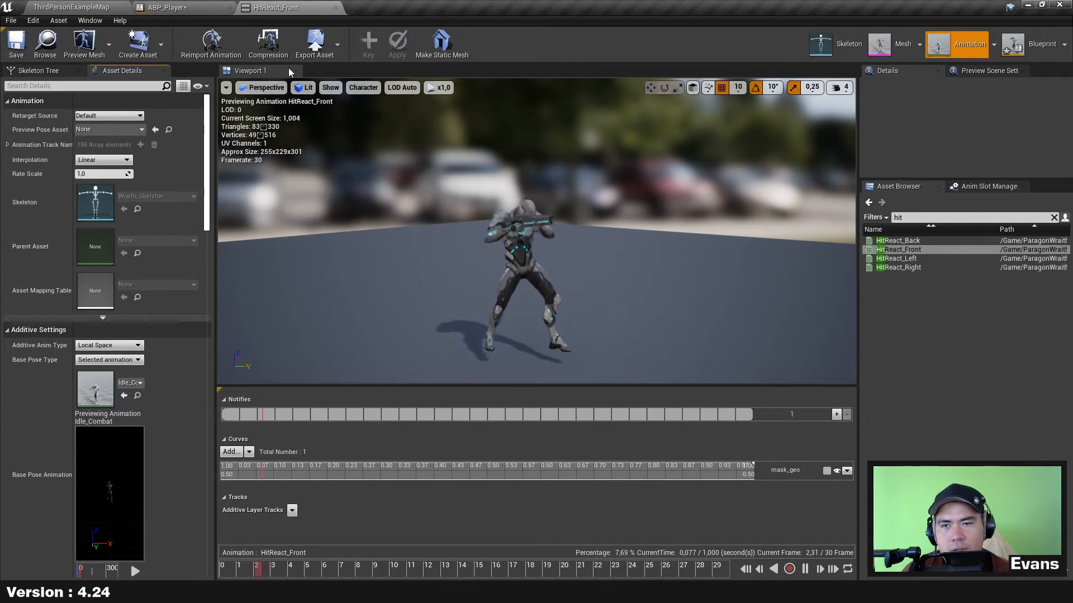
{"action": "left_click", "coordinate": [170, 7]}
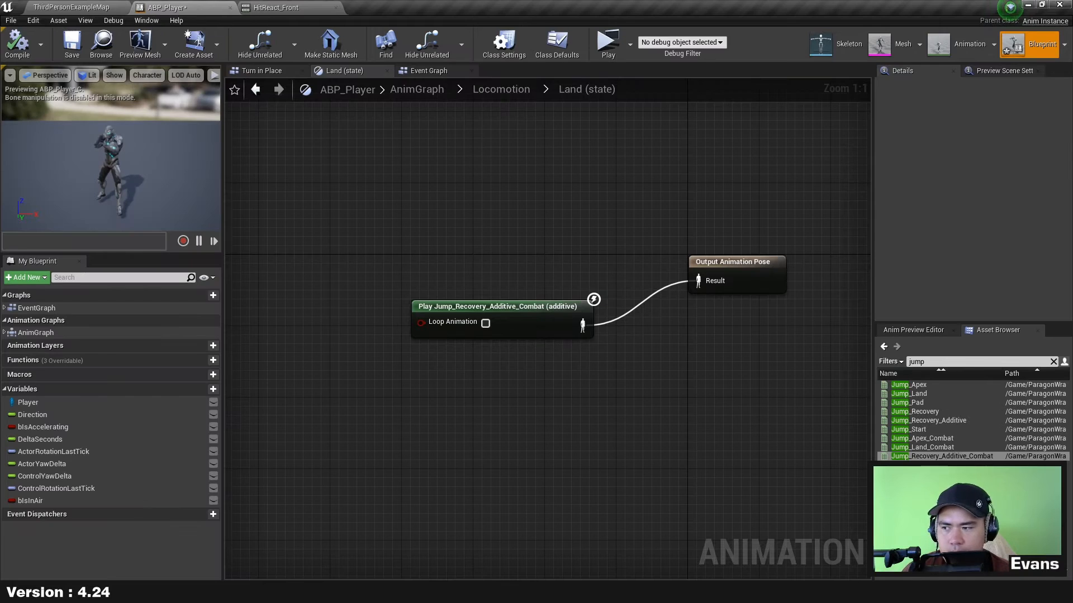
Disconnect the Jump_Recovery_Additive_Combat player from the Output Animation Pose and move the two nodes apart.
{"action": "right_click_drag", "start_coordinate": [507, 297], "coordinate": [482, 290]}
{"action": "left_click_drag", "start_coordinate": [524, 304], "coordinate": [464, 351]}
{"action": "left_click", "coordinate": [469, 329], "text": "alt"}
{"action": "right_click_drag", "start_coordinate": [571, 307], "coordinate": [578, 318]}
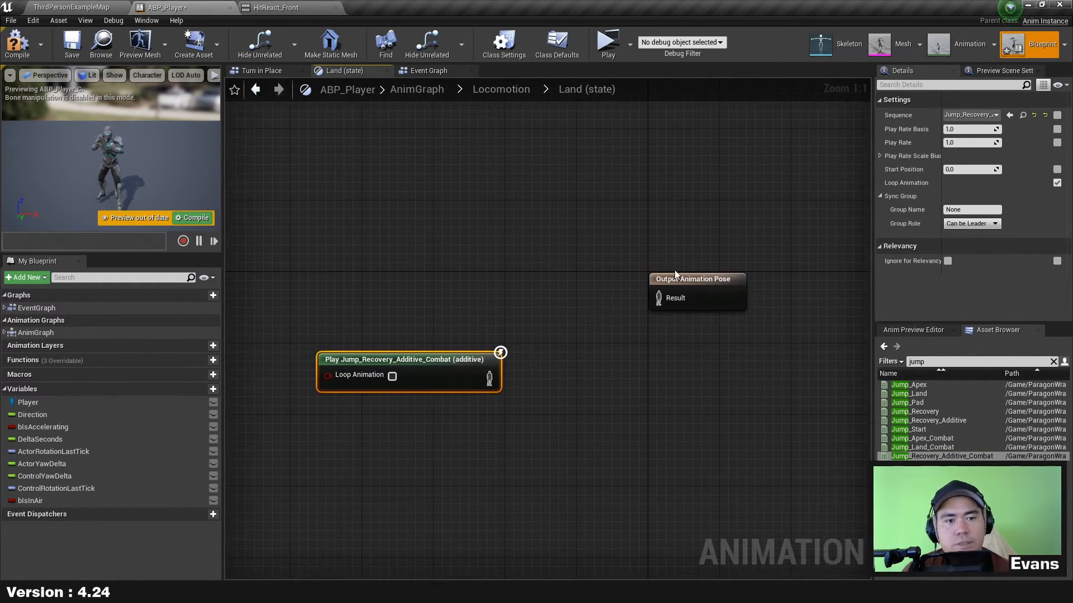
{"action": "left_click_drag", "start_coordinate": [697, 283], "coordinate": [722, 283]}
Add an Apply Additive node, feeding the recovery player into Additive and its output into the Output Animation Pose.
{"action": "right_click", "coordinate": [521, 275]}
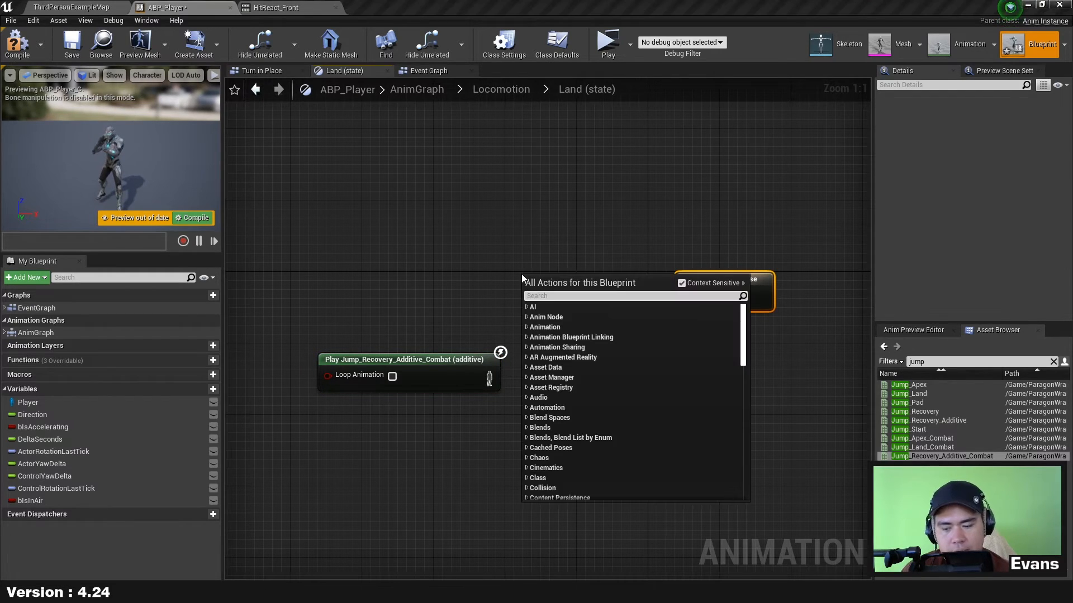
{"action": "type", "text": "apply additive"}
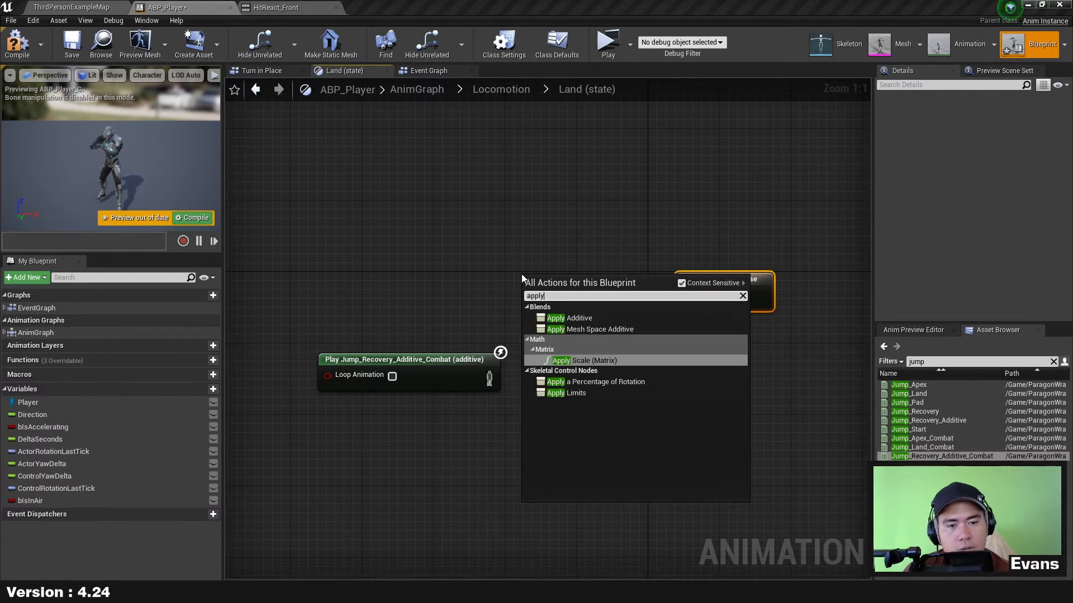
{"action": "key", "text": "Return"}
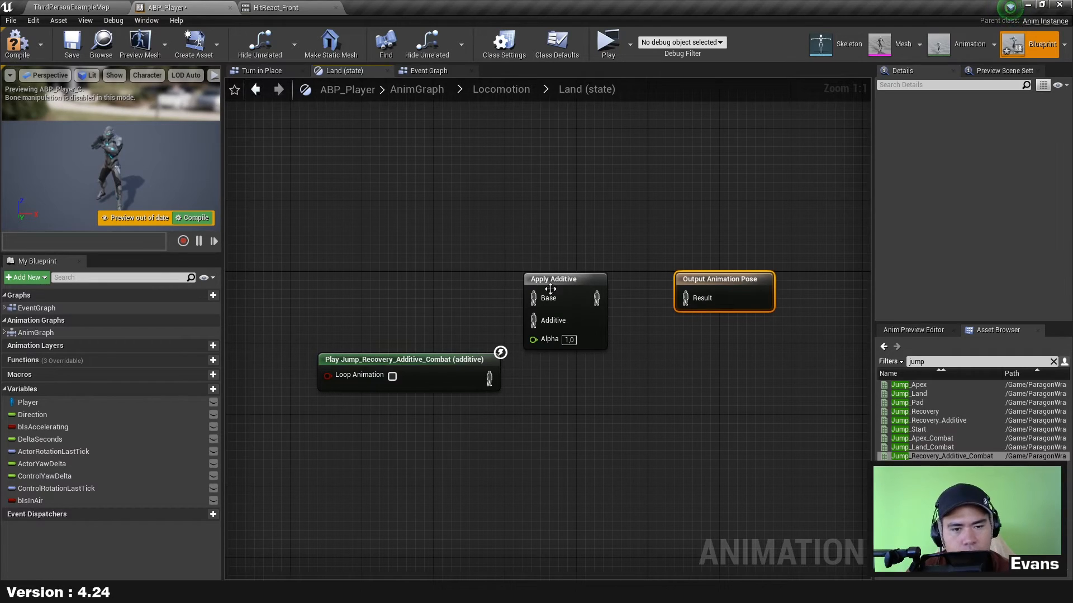
{"action": "left_click_drag", "start_coordinate": [535, 327], "coordinate": [534, 327]}
{"action": "left_click_drag", "start_coordinate": [594, 308], "coordinate": [584, 280]}
{"action": "left_click_drag", "start_coordinate": [475, 308], "coordinate": [475, 308]}
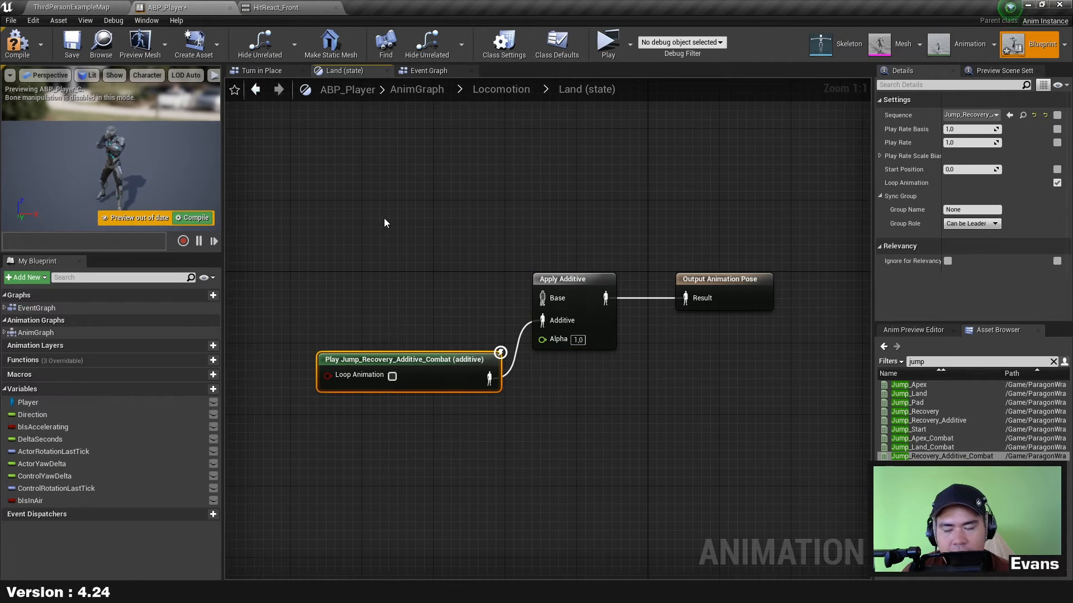
{"action": "left_click_drag", "start_coordinate": [420, 393], "coordinate": [404, 421]}
Copy the 'GroundLocoCache' cached pose node from the Idle / Jog state of the Locomotion state machine.
{"action": "left_click", "coordinate": [486, 135]}
{"action": "left_click", "coordinate": [498, 91]}
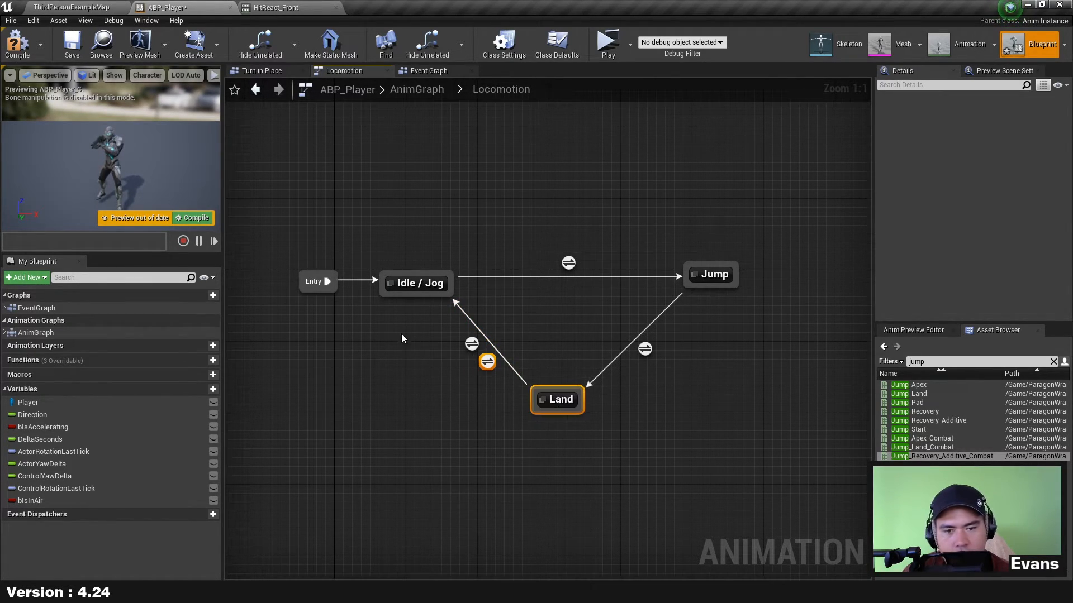
{"action": "left_click_drag", "start_coordinate": [457, 194], "coordinate": [457, 196]}
{"action": "double_click", "coordinate": [422, 286]}
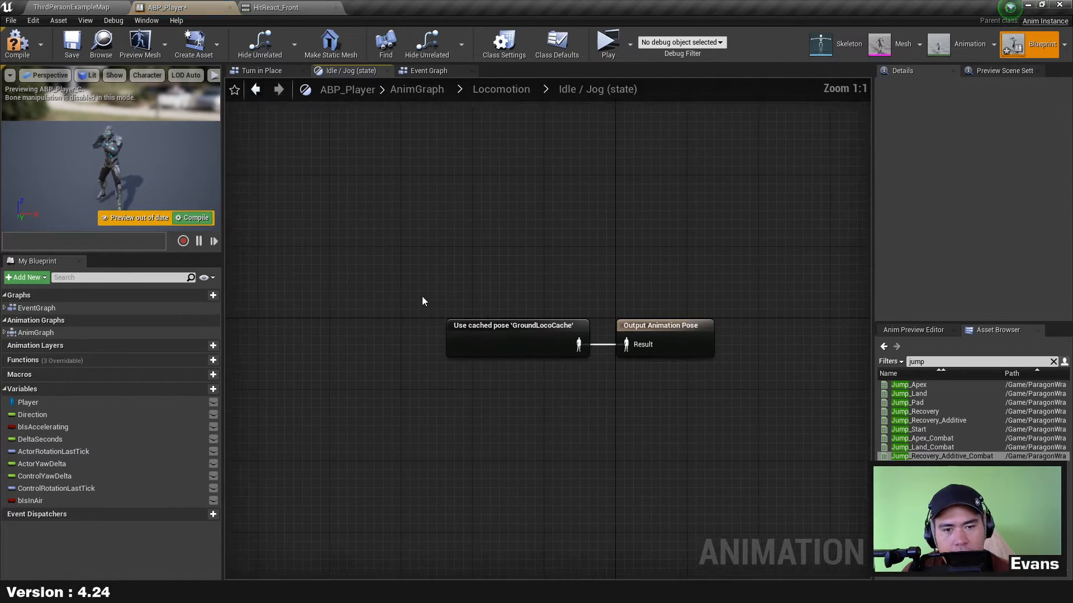
{"action": "left_click", "coordinate": [558, 366]}
{"action": "left_click_drag", "start_coordinate": [454, 446], "coordinate": [561, 251]}
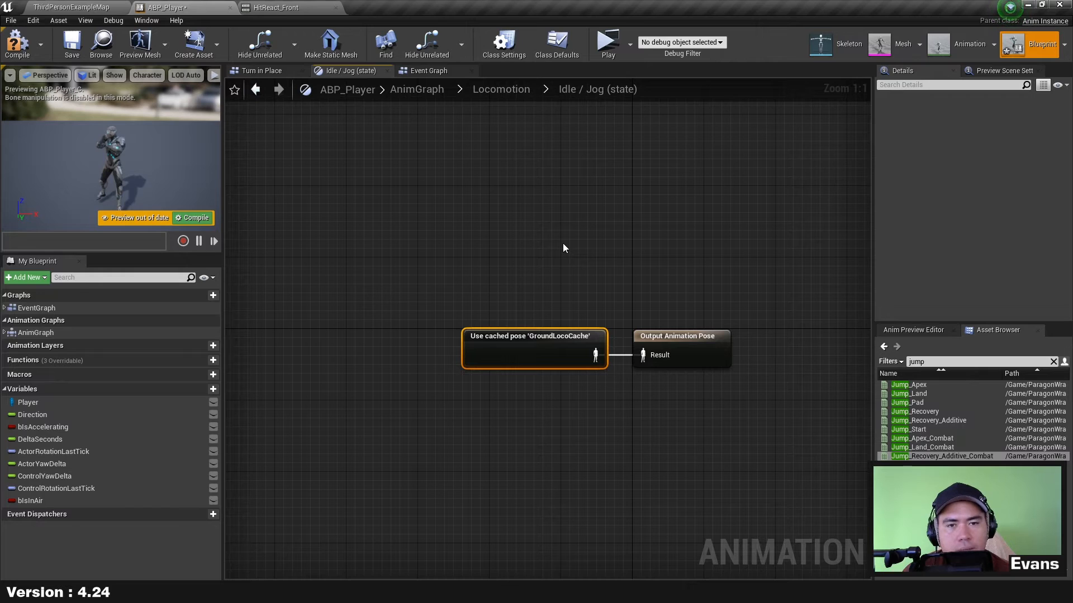
Paste the 'GroundLocoCache' cached pose node into the Land state and connect it to the Base input of Apply Additive.
{"action": "double_click", "coordinate": [563, 243]}
{"action": "double_click", "coordinate": [559, 400]}
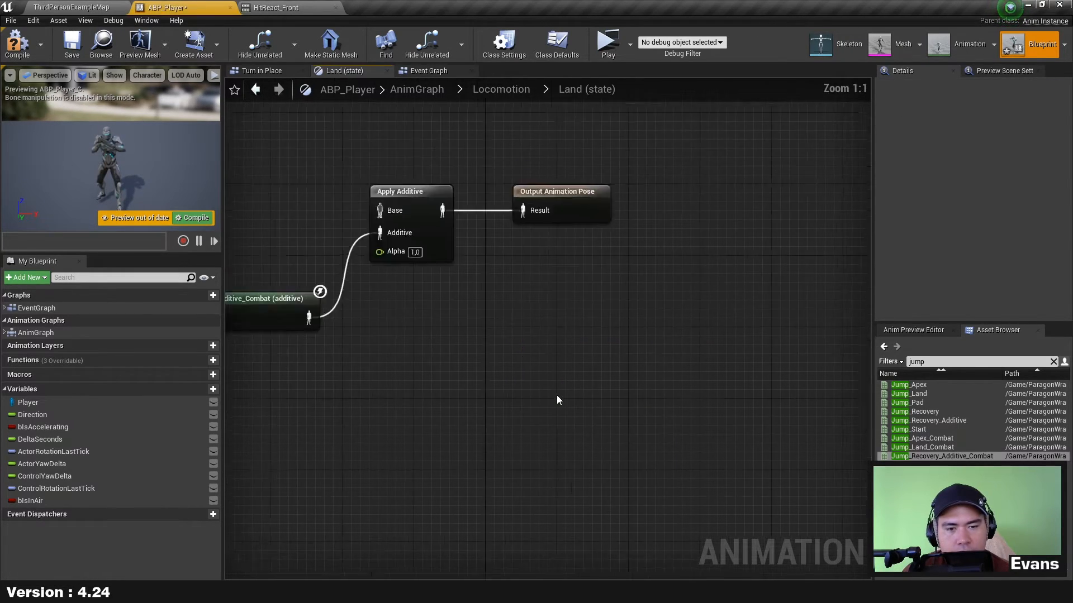
{"action": "key", "text": "ctrl+v"}
{"action": "left_click_drag", "start_coordinate": [477, 296], "coordinate": [468, 292]}
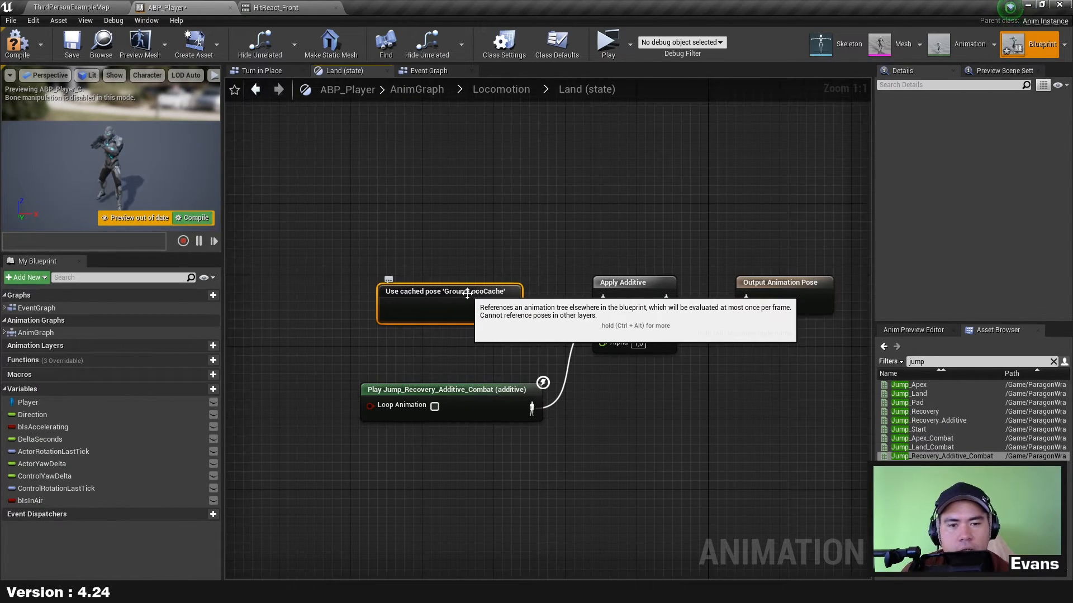
{"action": "left_click_drag", "start_coordinate": [541, 345], "coordinate": [538, 350]}
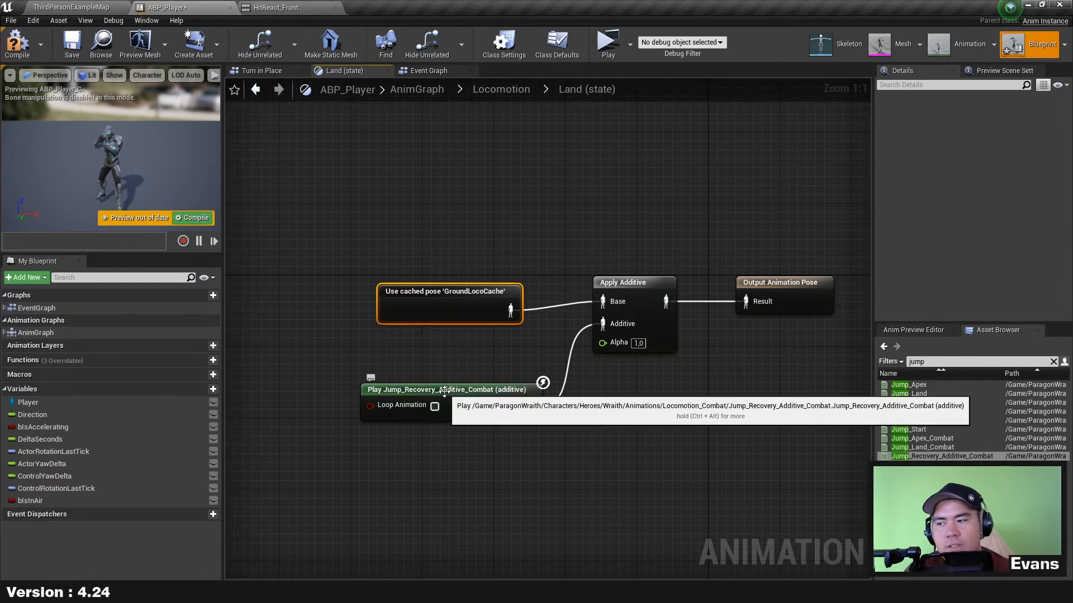
Align the cached pose node with Apply Additive and move the Jump_Recovery_Additive_Combat player directly beneath it.
{"action": "left_click_drag", "start_coordinate": [477, 320], "coordinate": [486, 313]}
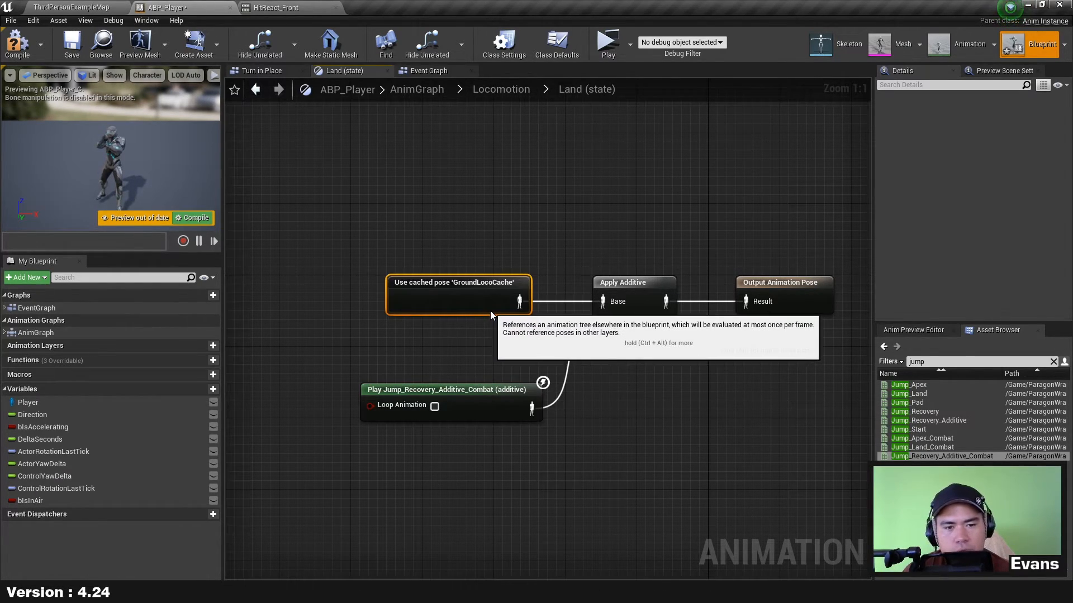
{"action": "left_click_drag", "start_coordinate": [521, 391], "coordinate": [512, 338]}
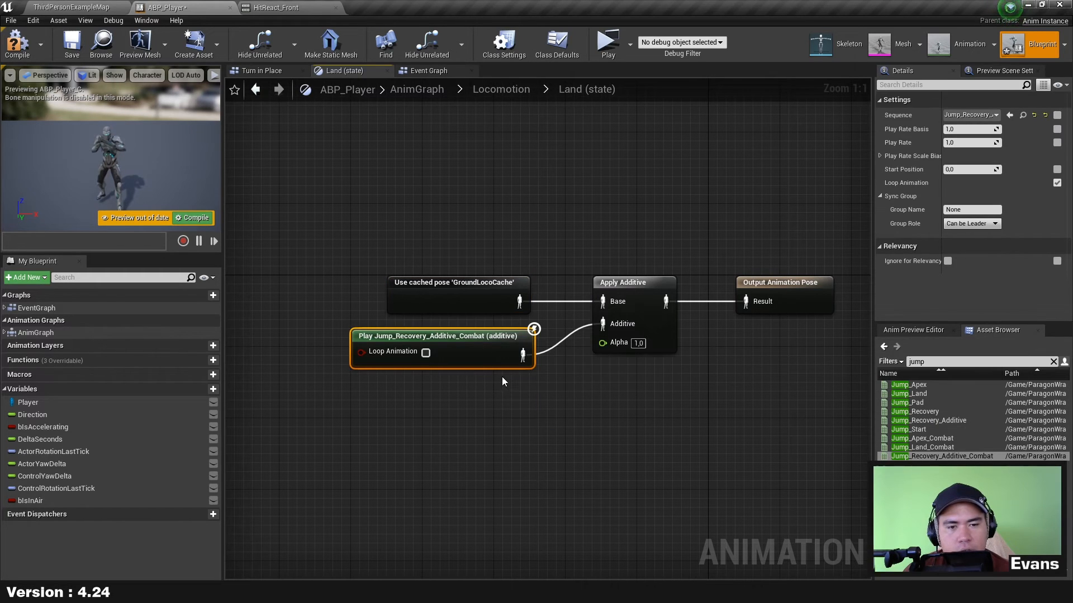
{"action": "left_click", "coordinate": [369, 225]}
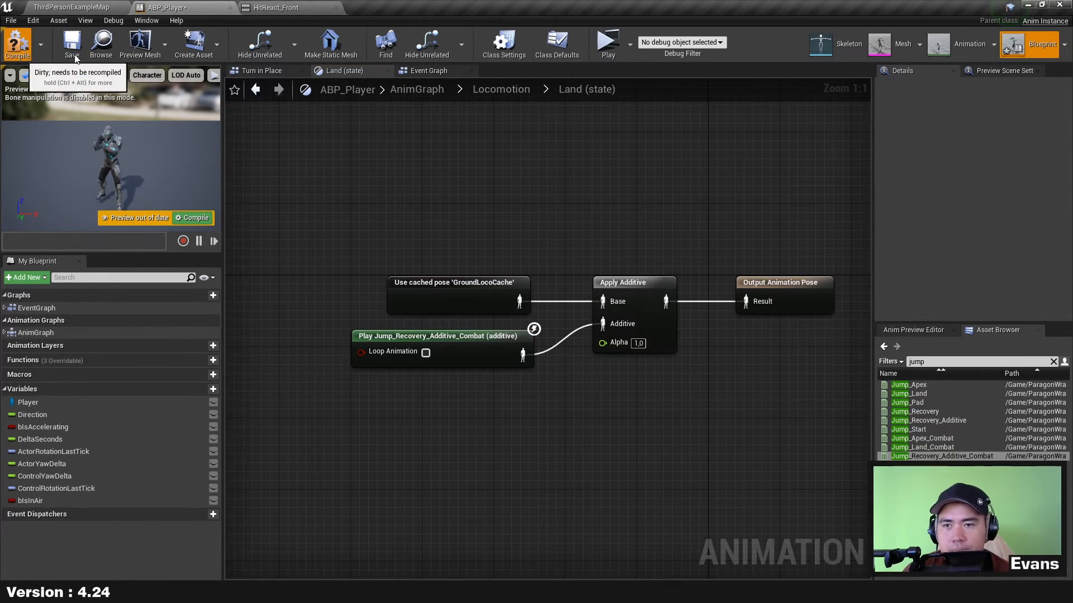
Compile and save ABP_Player, and play-test the character's jumps and additive landing recovery.
{"action": "left_click", "coordinate": [16, 43]}
{"action": "left_click", "coordinate": [72, 43]}
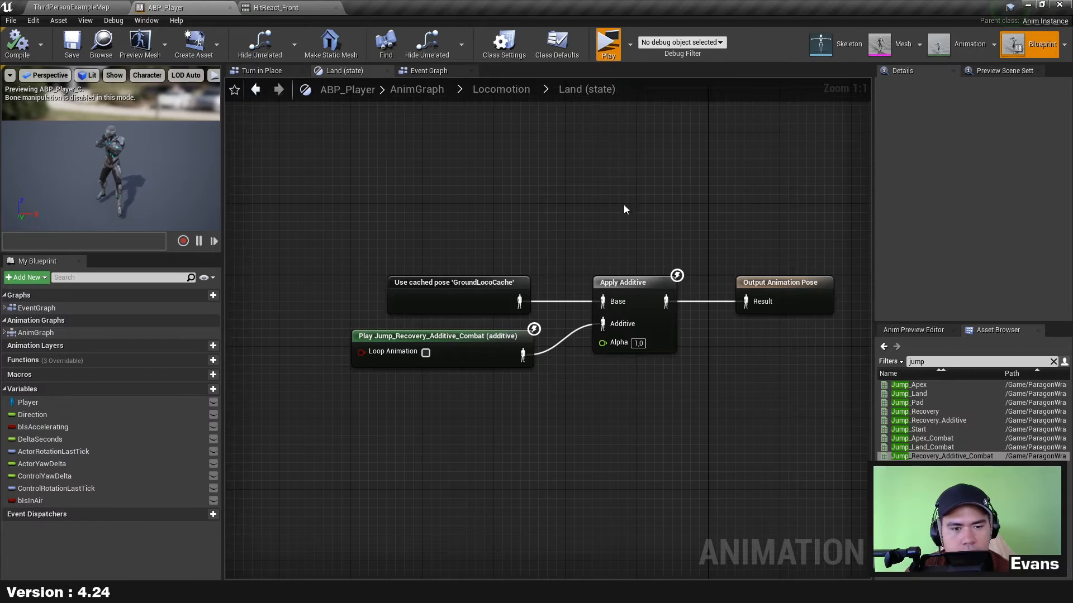
{"action": "key", "text": "a"}
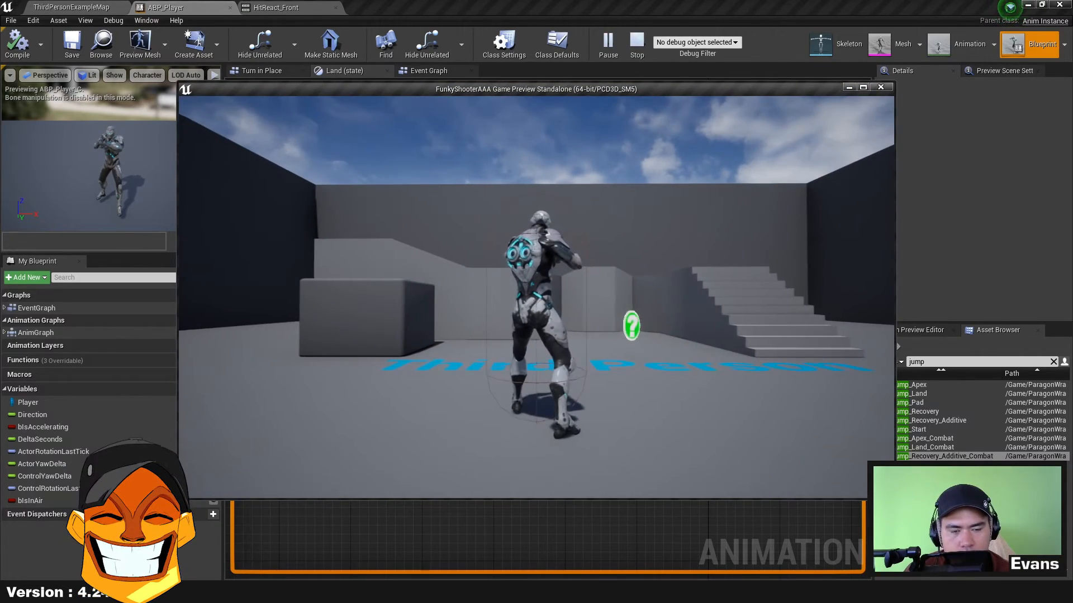
{"action": "key", "text": "space"}
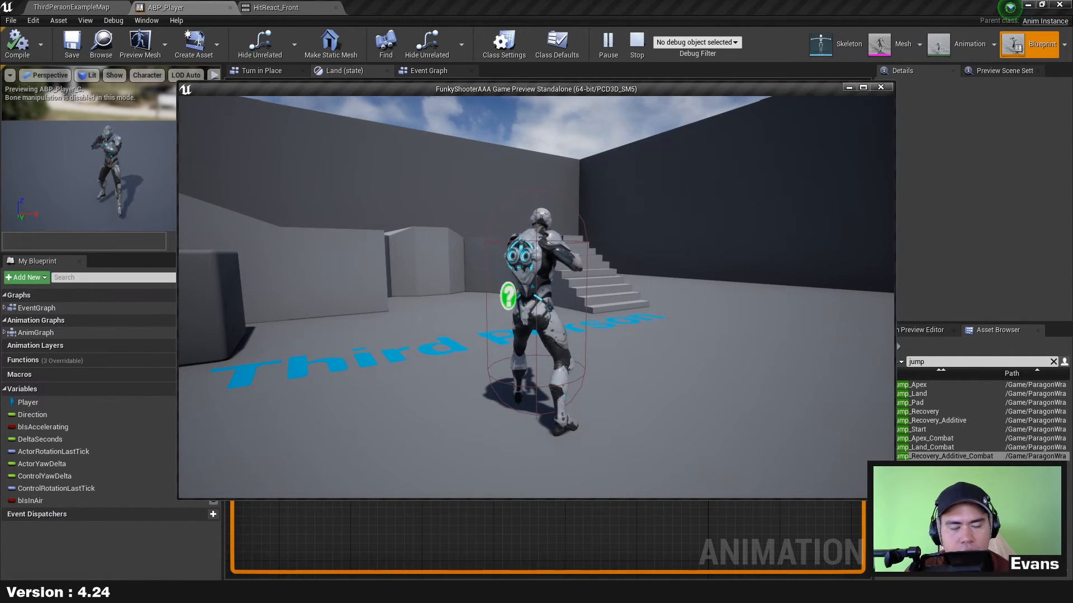
{"action": "key", "text": "space"}
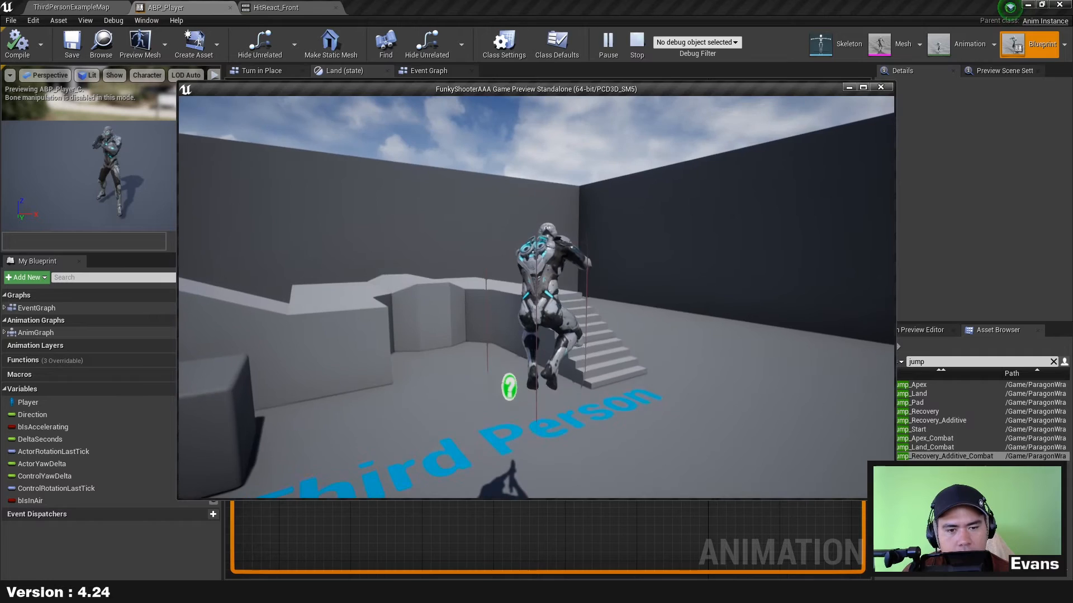
{"action": "key", "text": "Escape"}
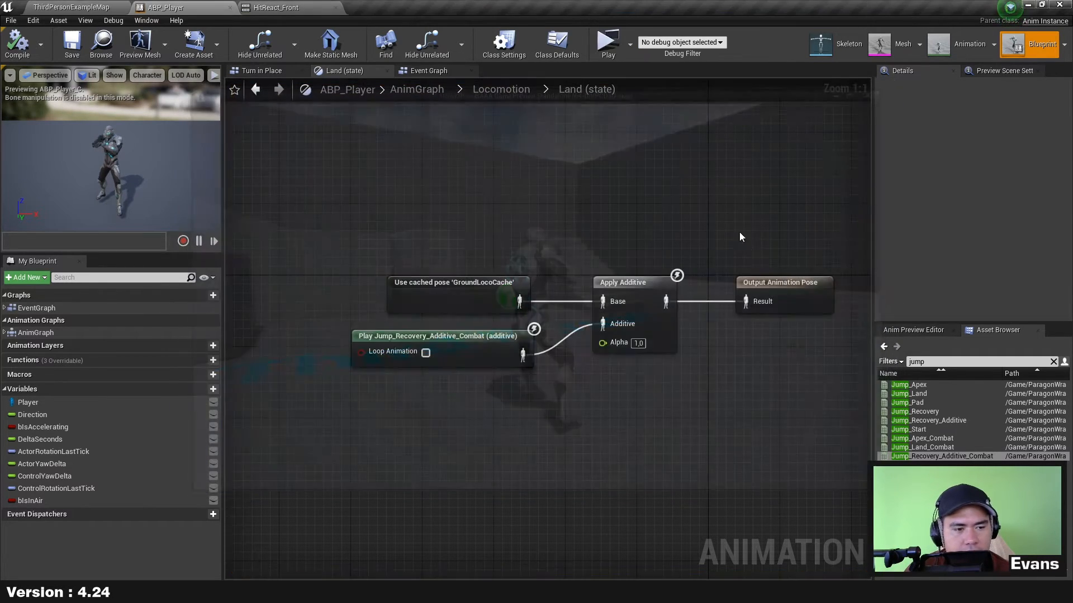
Preview the Jump_Recovery_Additive_Combat animation and compare it with the landing in another play-test from ABP_Player.
{"action": "double_click", "coordinate": [982, 457]}
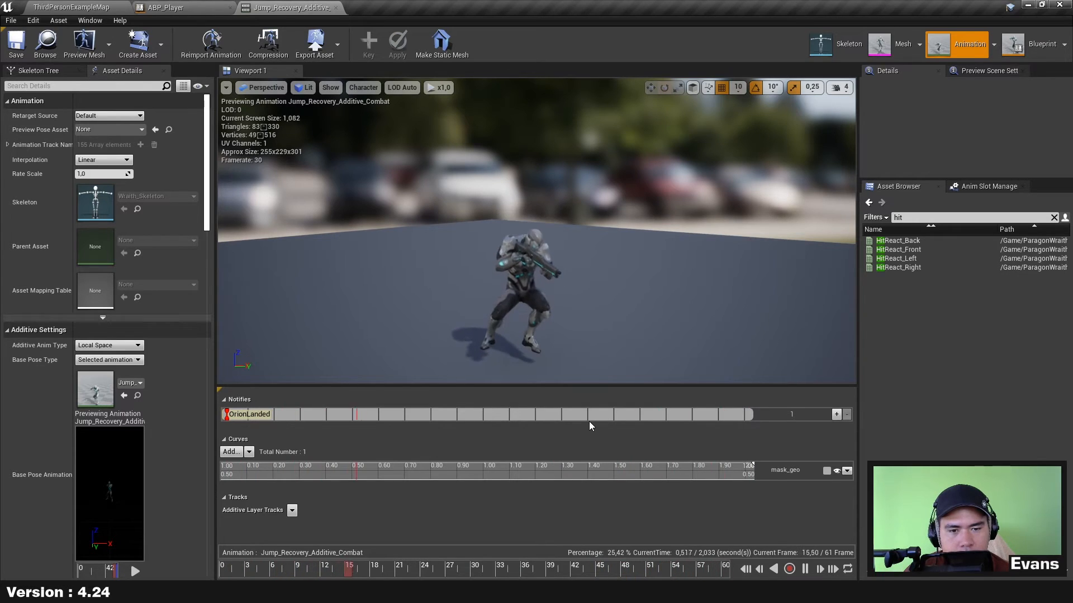
{"action": "left_click", "coordinate": [178, 6]}
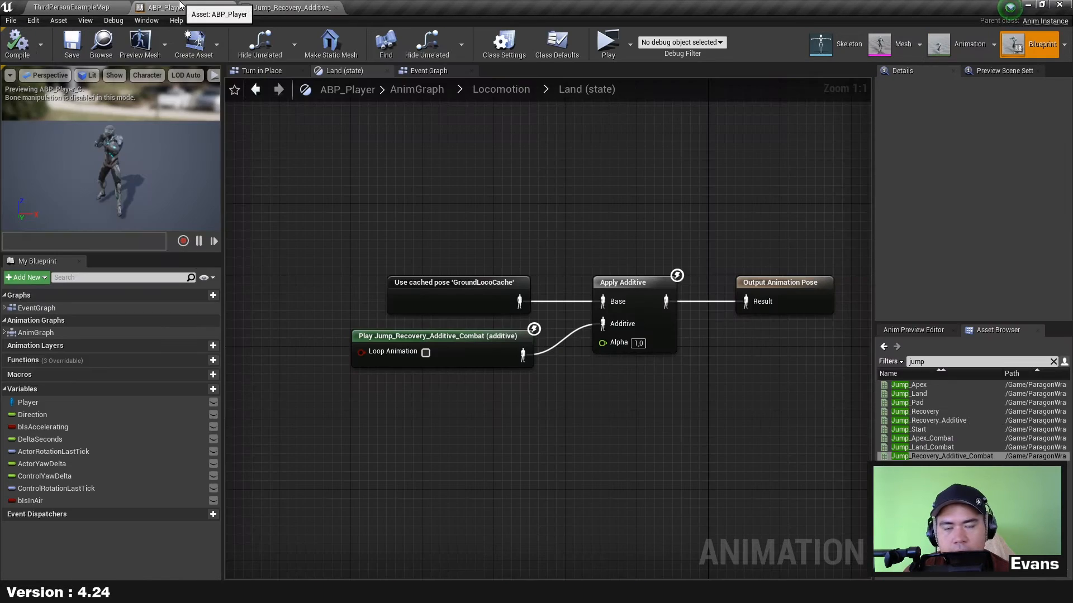
{"action": "left_click", "coordinate": [608, 45]}
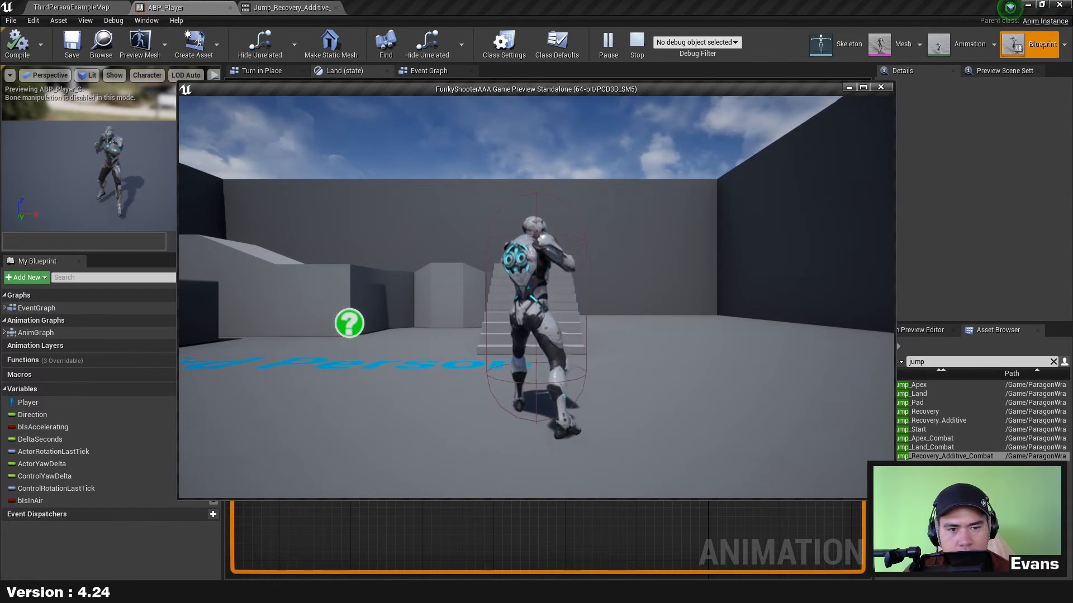
{"action": "key", "text": "space"}
{"action": "key", "text": "w"}
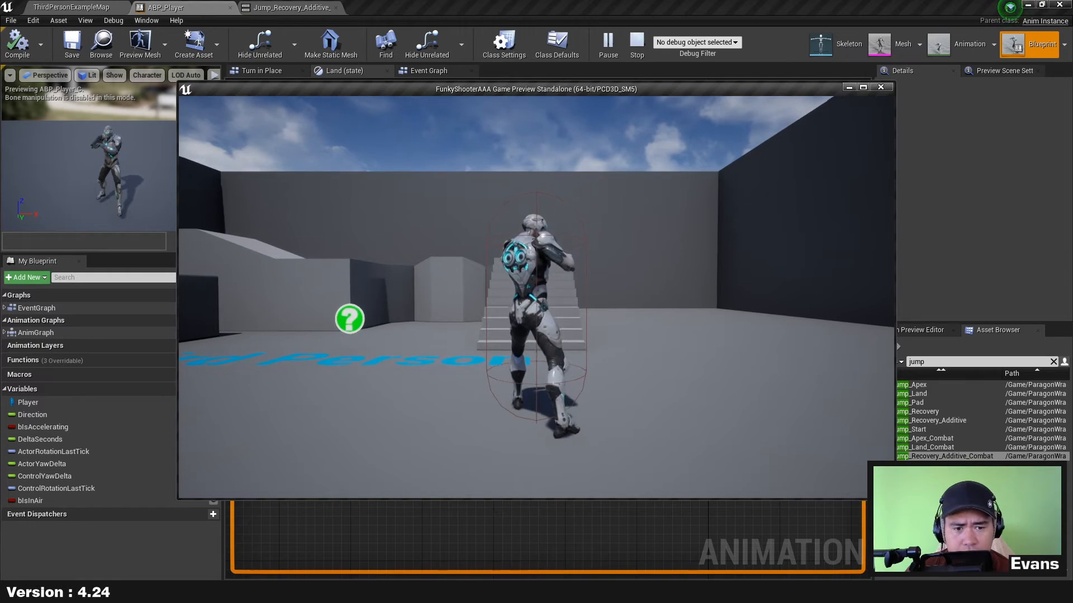
{"action": "key", "text": "Escape"}
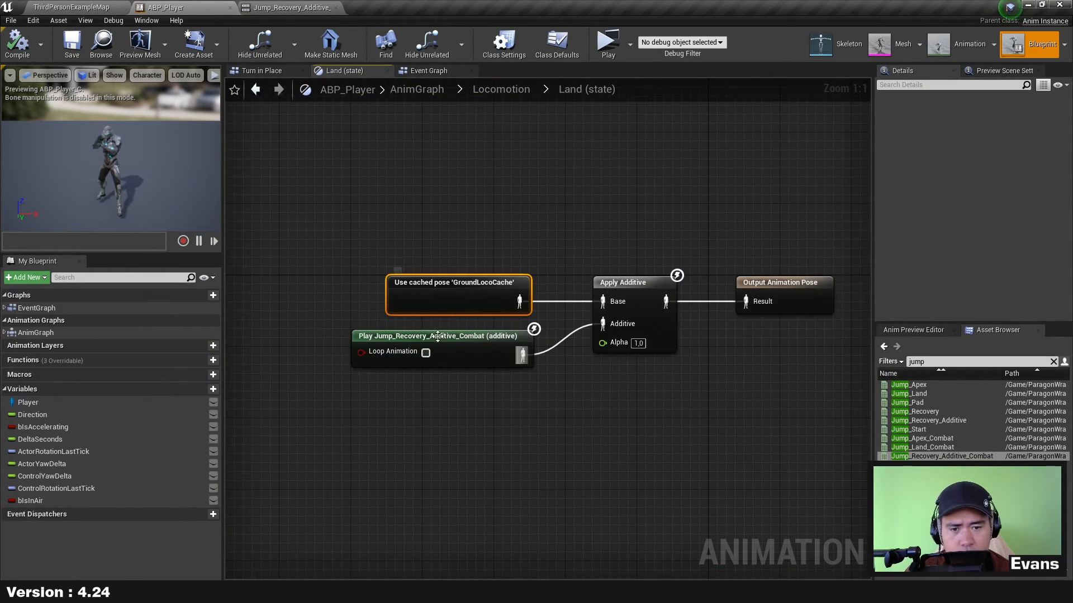
Play-test running around the level with repeated jumps to check how the landing blends into the jog.
{"action": "left_click", "coordinate": [608, 44]}
{"action": "key", "text": "w"}
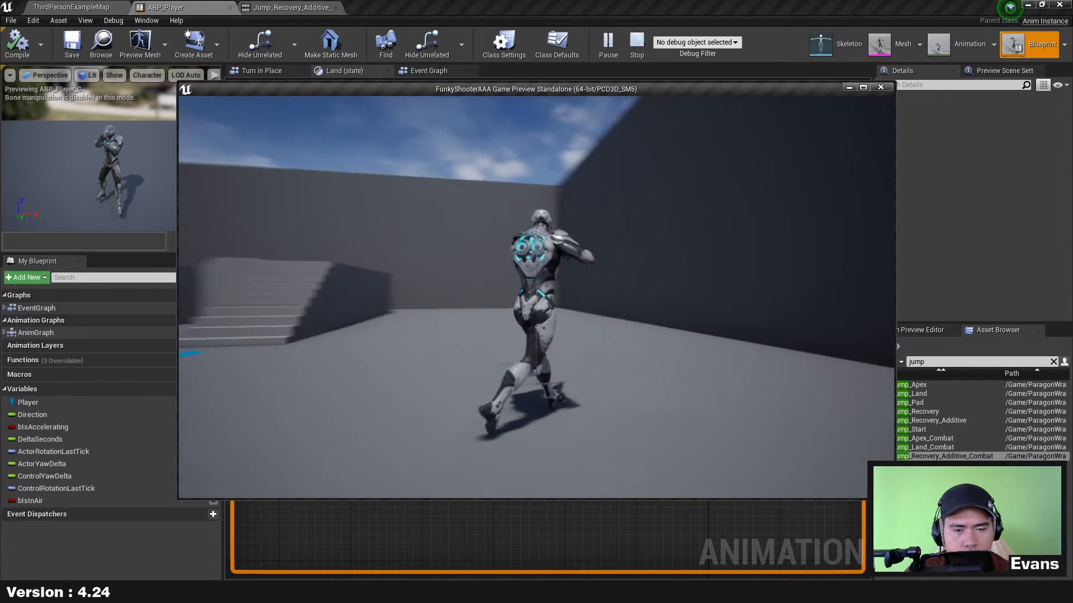
{"action": "key", "text": "space"}
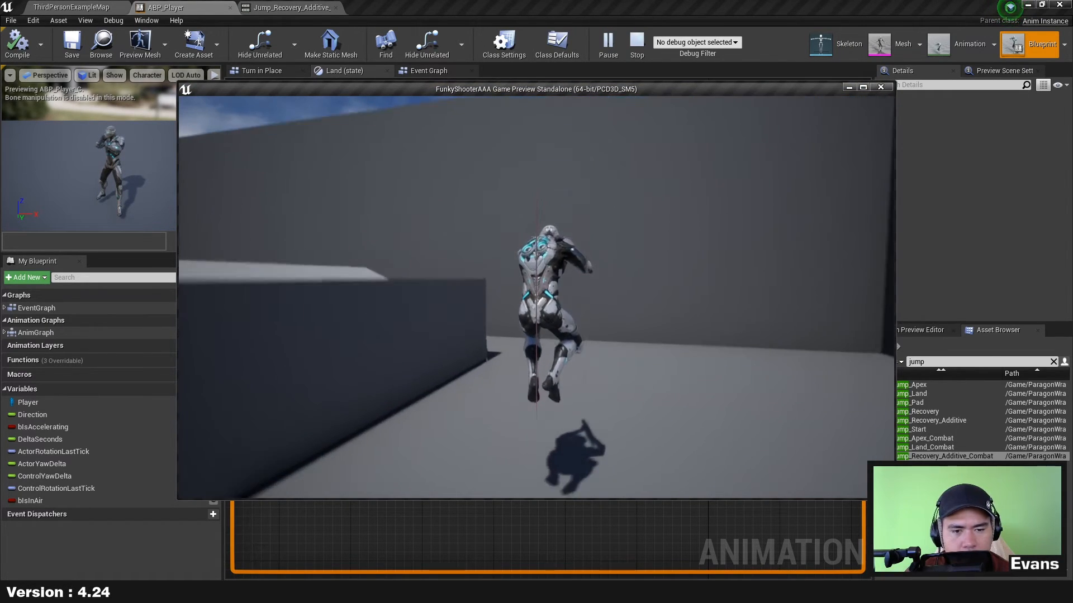
{"action": "key", "text": "w"}
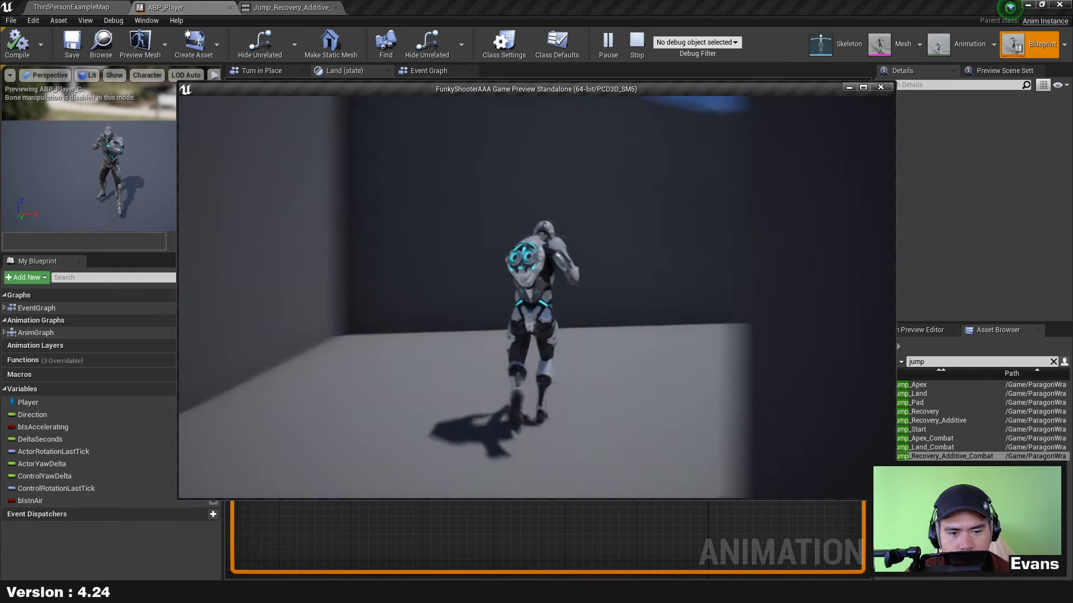
{"action": "key", "text": "space"}
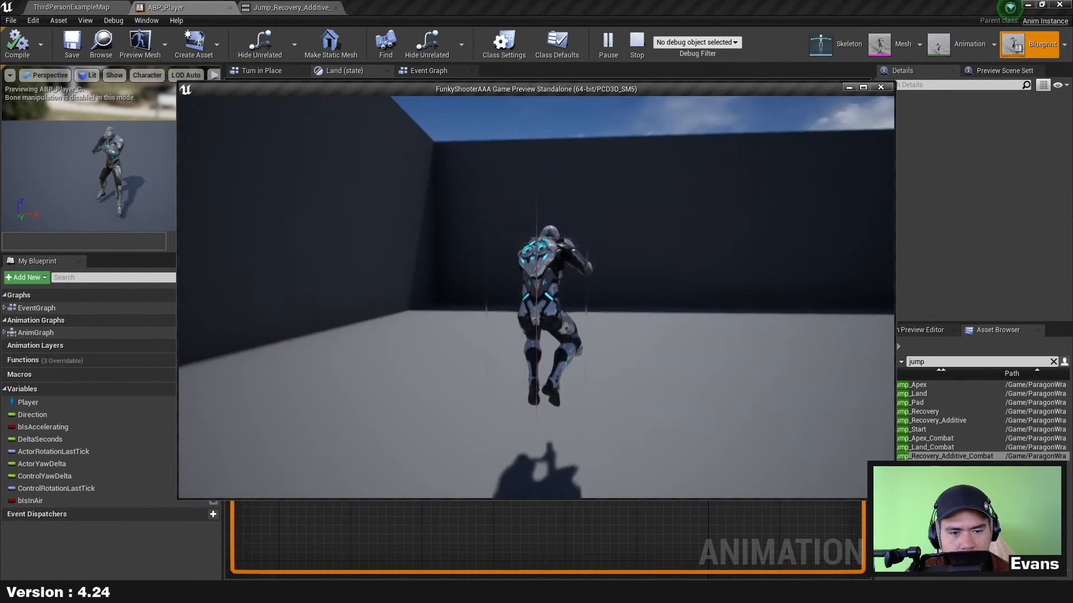
{"action": "key", "text": "w"}
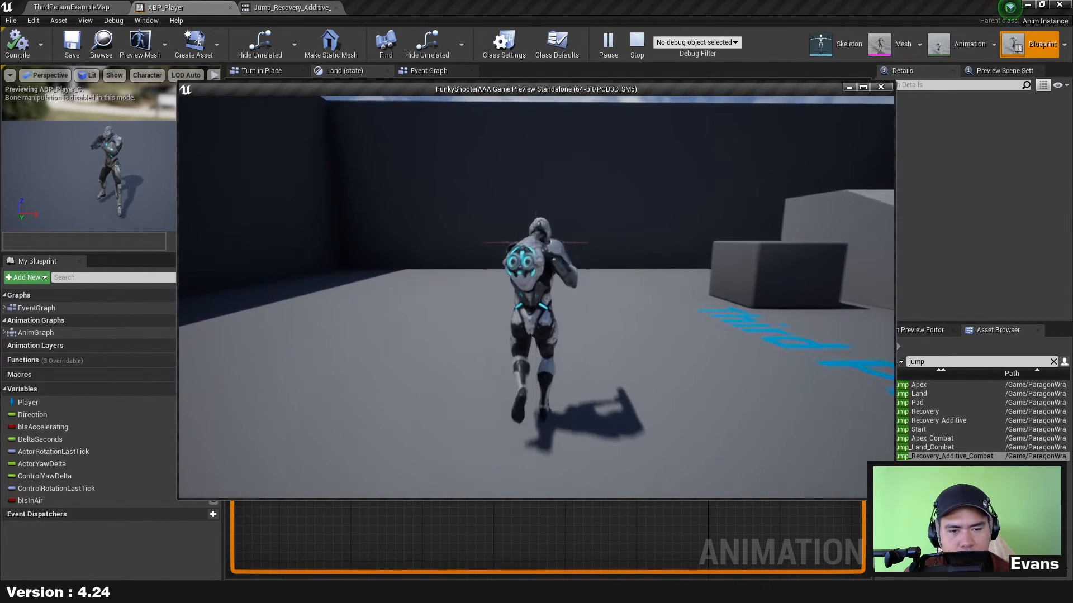
{"action": "key", "text": "space"}
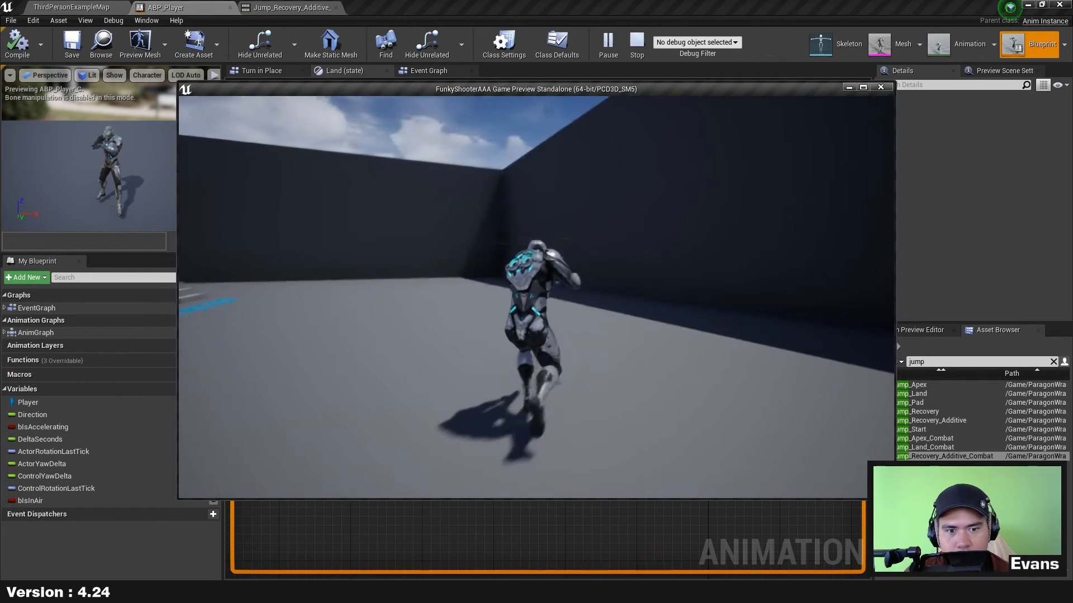
{"action": "key", "text": "Escape"}
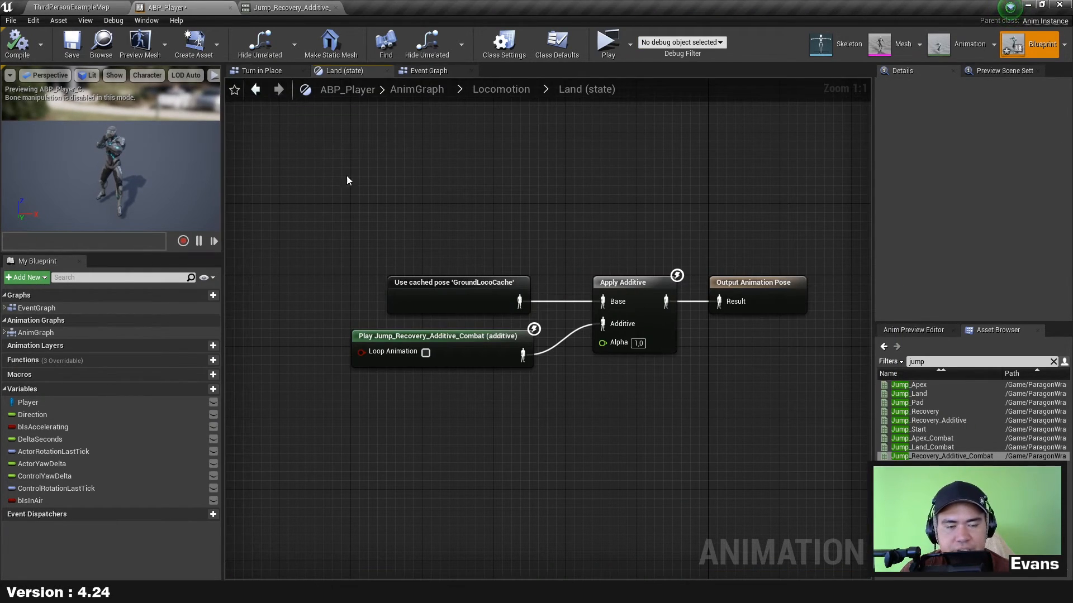
Set the Alpha of the Apply Additive node in the Land state to 0,4.
{"action": "left_click", "coordinate": [638, 343]}
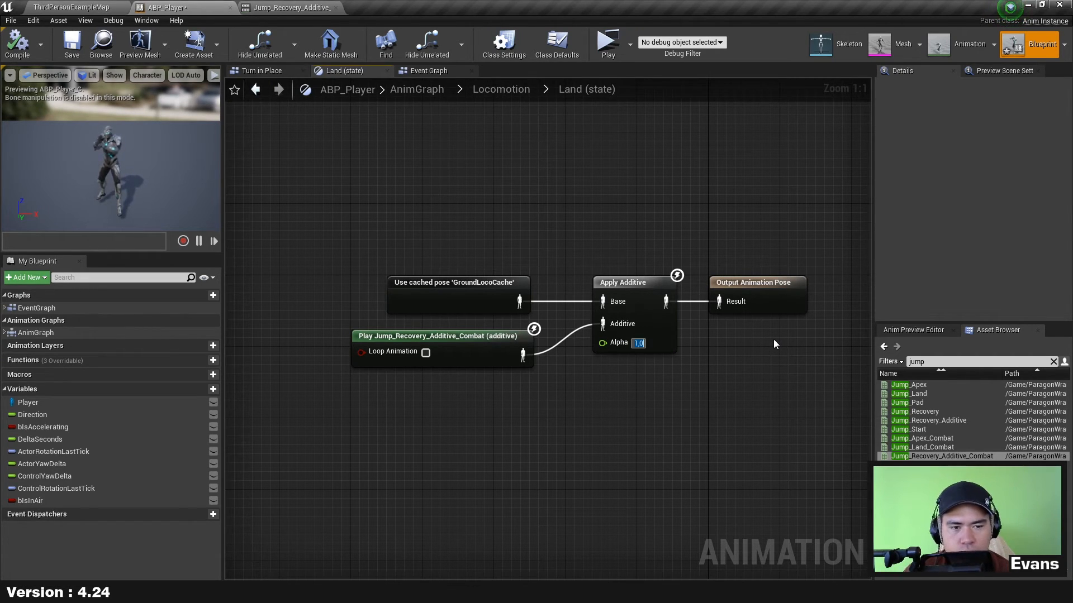
{"action": "type", "text": "0,4"}
{"action": "key", "text": "Return"}
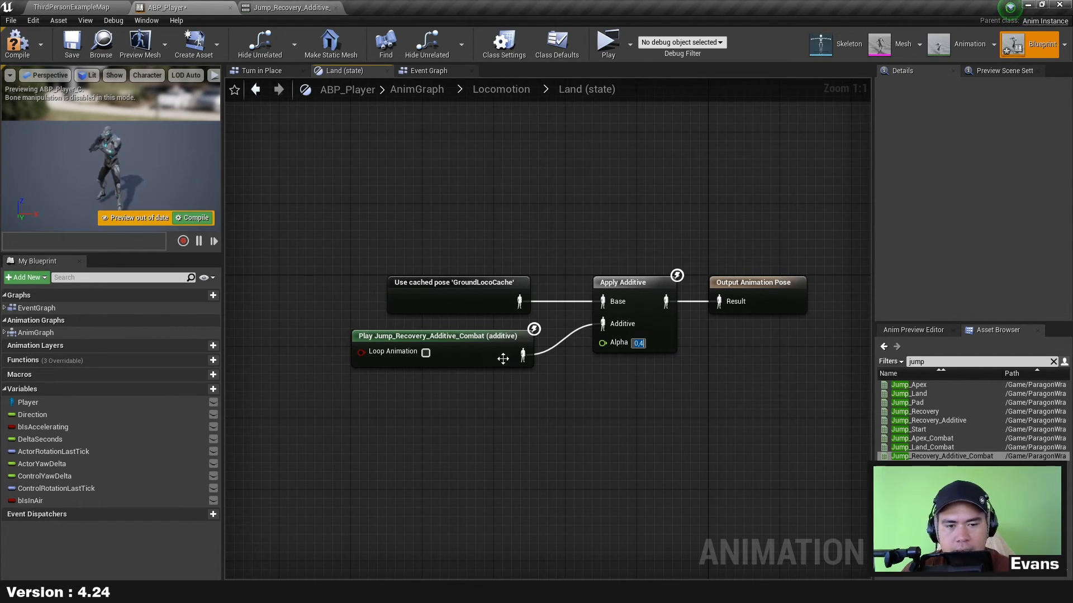
{"action": "left_click", "coordinate": [485, 353]}
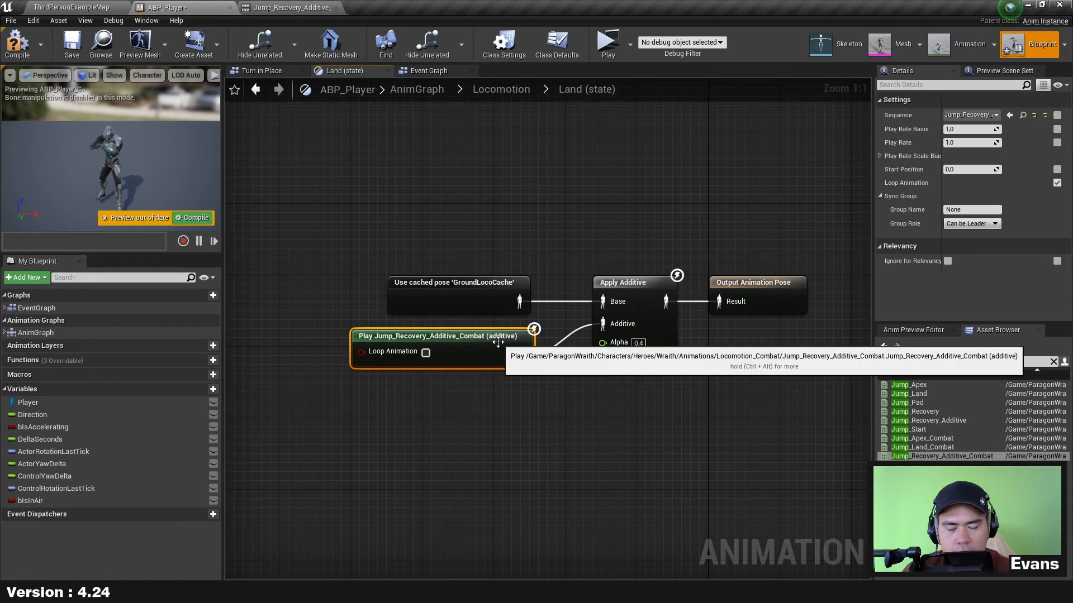
{"action": "left_click", "coordinate": [430, 287]}
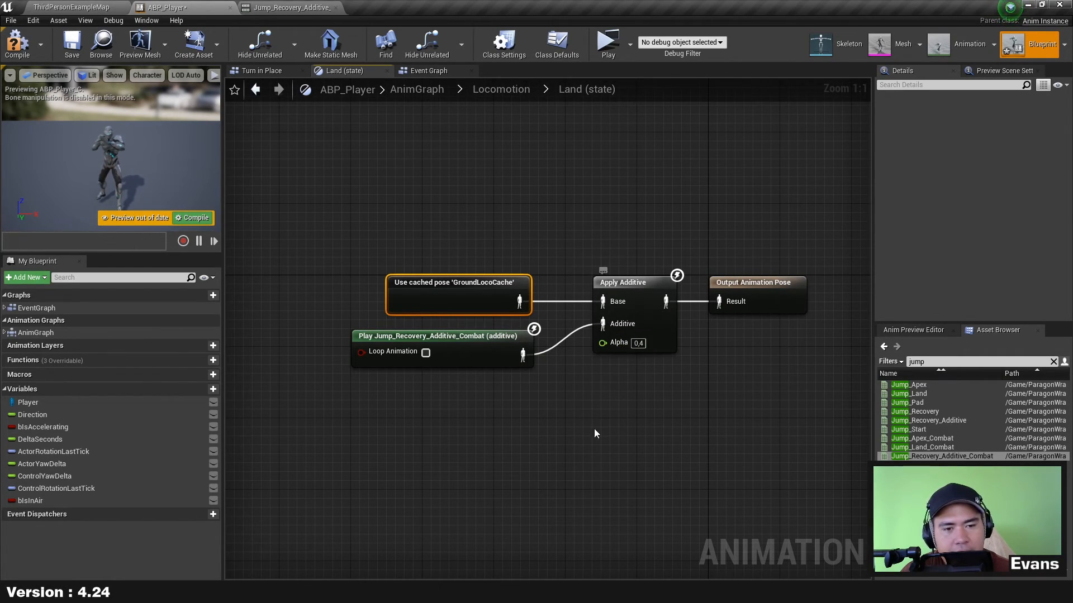
{"action": "left_click", "coordinate": [548, 430]}
Insert a Blend Poses by bool node before Apply Additive's Additive input, with the Jump_Recovery_Additive_Combat player feeding its True Pose.
{"action": "left_click_drag", "start_coordinate": [480, 352], "coordinate": [357, 385]}
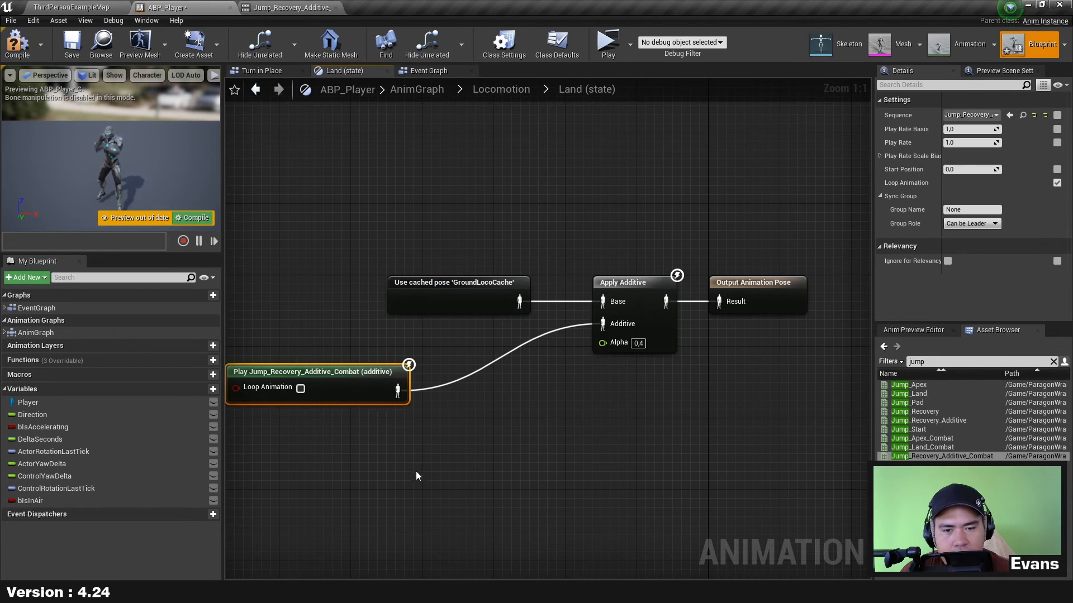
{"action": "right_click_drag", "start_coordinate": [413, 471], "coordinate": [488, 441]}
{"action": "left_click_drag", "start_coordinate": [438, 355], "coordinate": [565, 324]}
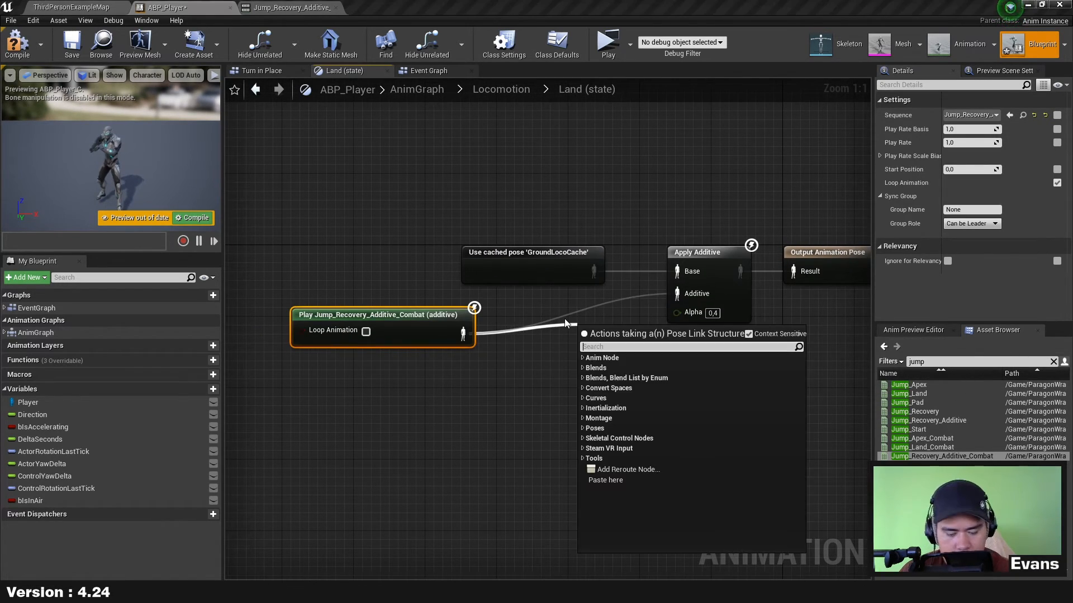
{"action": "left_click", "coordinate": [565, 320]}
{"action": "left_click_drag", "start_coordinate": [463, 333], "coordinate": [527, 338]}
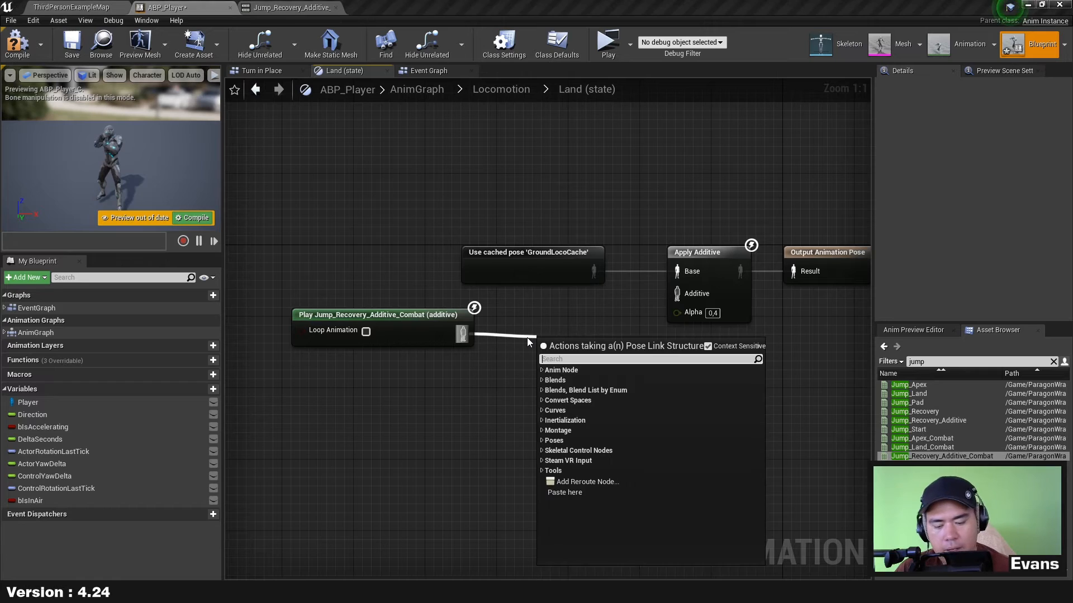
{"action": "type", "text": "bool"}
{"action": "key", "text": "Return"}
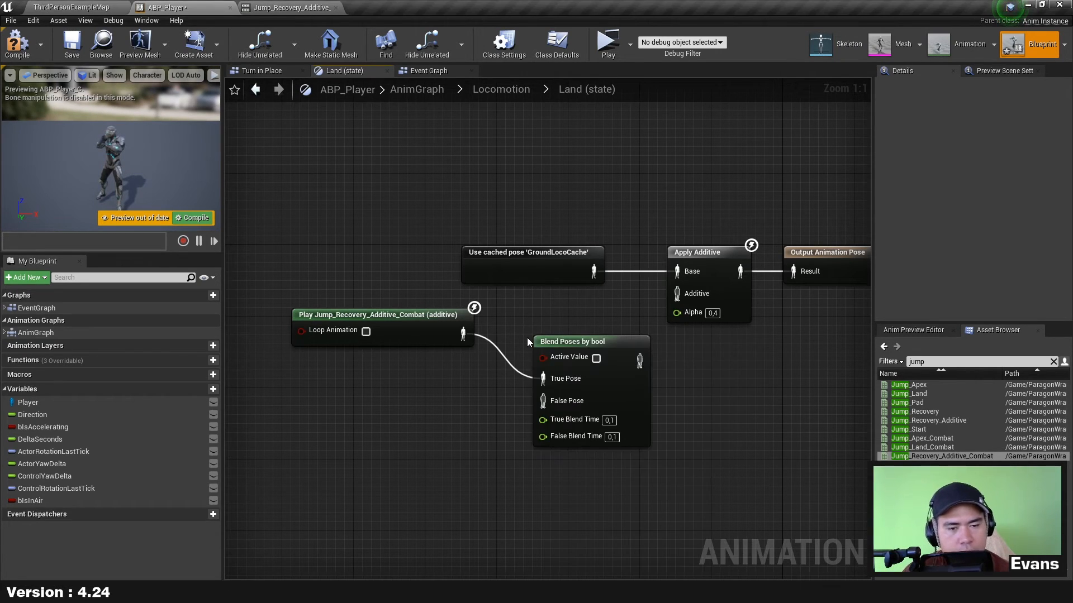
{"action": "left_click_drag", "start_coordinate": [640, 362], "coordinate": [678, 294]}
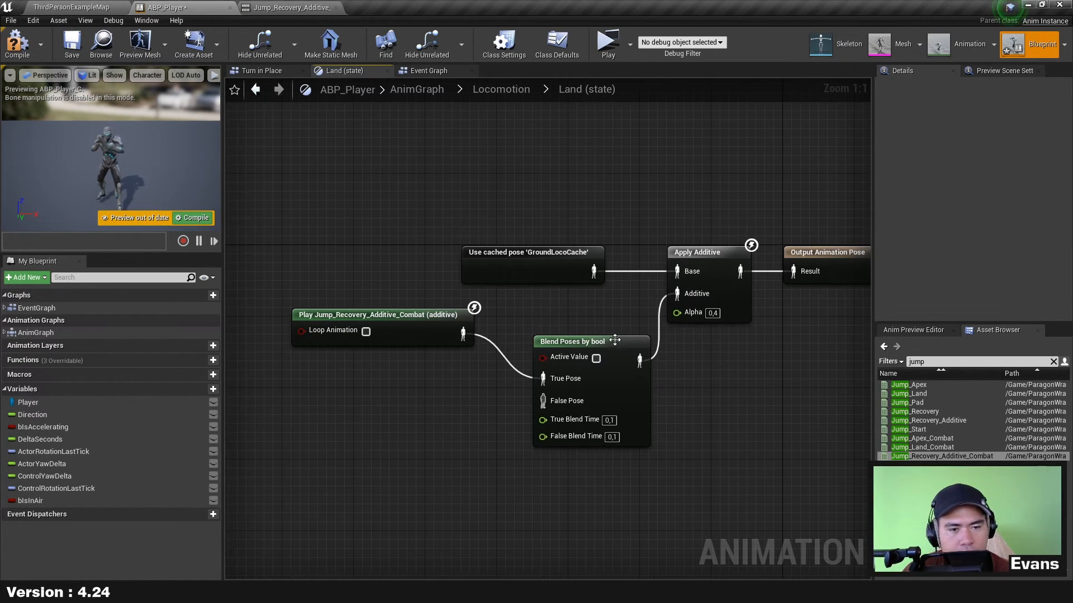
Align the Jump_Recovery_Additive_Combat player with Blend Poses by bool's True Pose input and nudge the Land state's nodes away from the output pose.
{"action": "left_click_drag", "start_coordinate": [609, 345], "coordinate": [582, 328]}
{"action": "left_click_drag", "start_coordinate": [411, 326], "coordinate": [435, 341]}
{"action": "left_click_drag", "start_coordinate": [399, 420], "coordinate": [427, 375]}
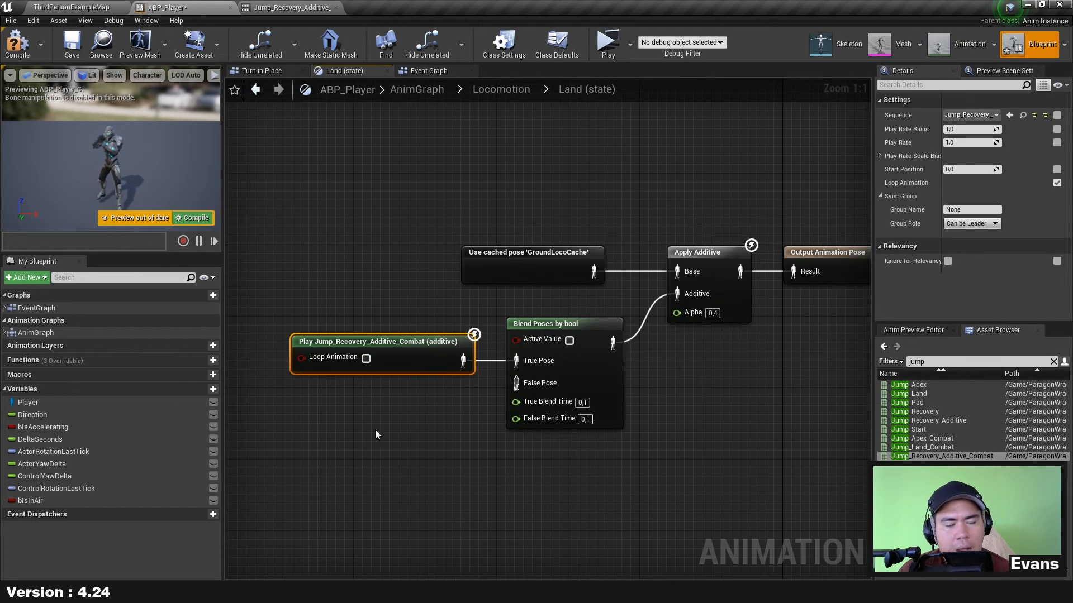
{"action": "left_click_drag", "start_coordinate": [453, 190], "coordinate": [673, 391]}
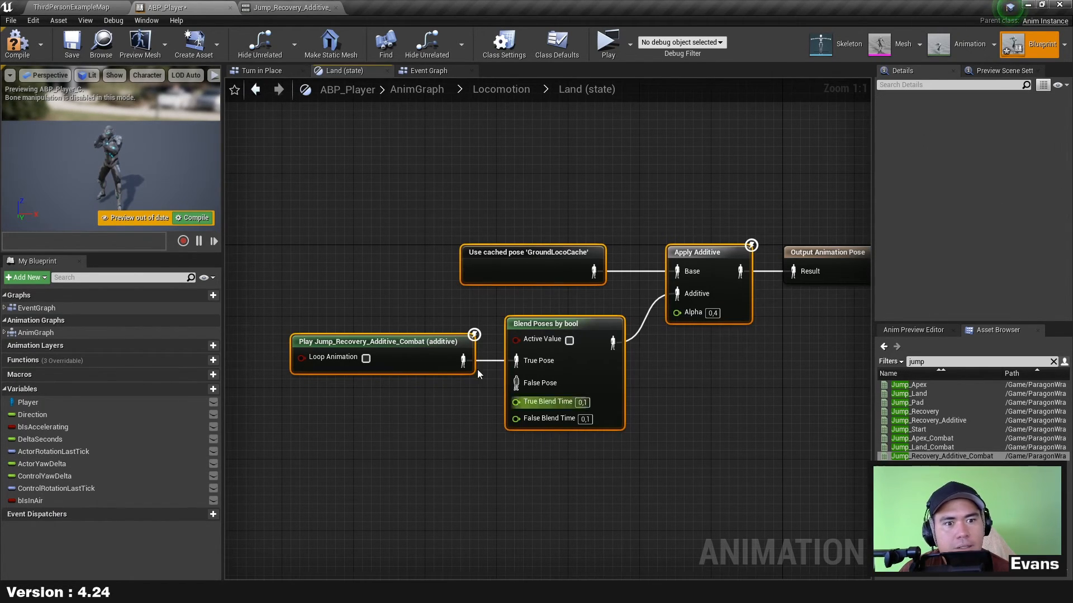
{"action": "mouse_move", "coordinate": [606, 360]}
{"action": "left_mouse_down"}
{"action": "mouse_move", "coordinate": [632, 356]}
{"action": "mouse_move", "coordinate": [603, 361]}
{"action": "left_mouse_up"}
{"action": "left_click", "coordinate": [630, 377]}
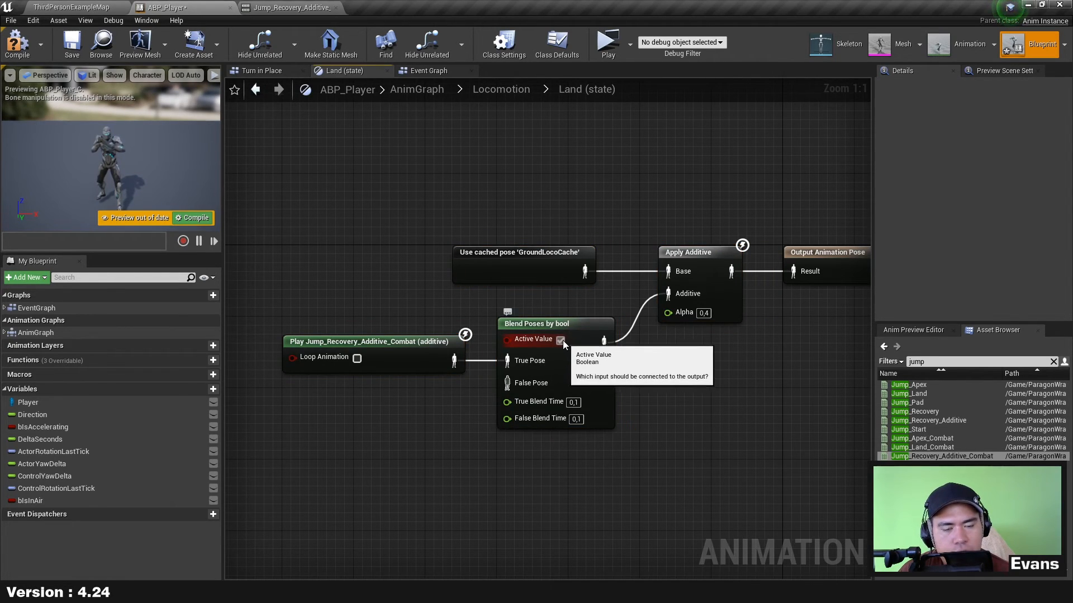
Feed Blend Poses by bool's False Pose from a new Additive Identity Pose node placed below the Jump_Recovery_Additive_Combat player.
{"action": "left_click_drag", "start_coordinate": [532, 384], "coordinate": [420, 421]}
{"action": "type", "text": "identit"}
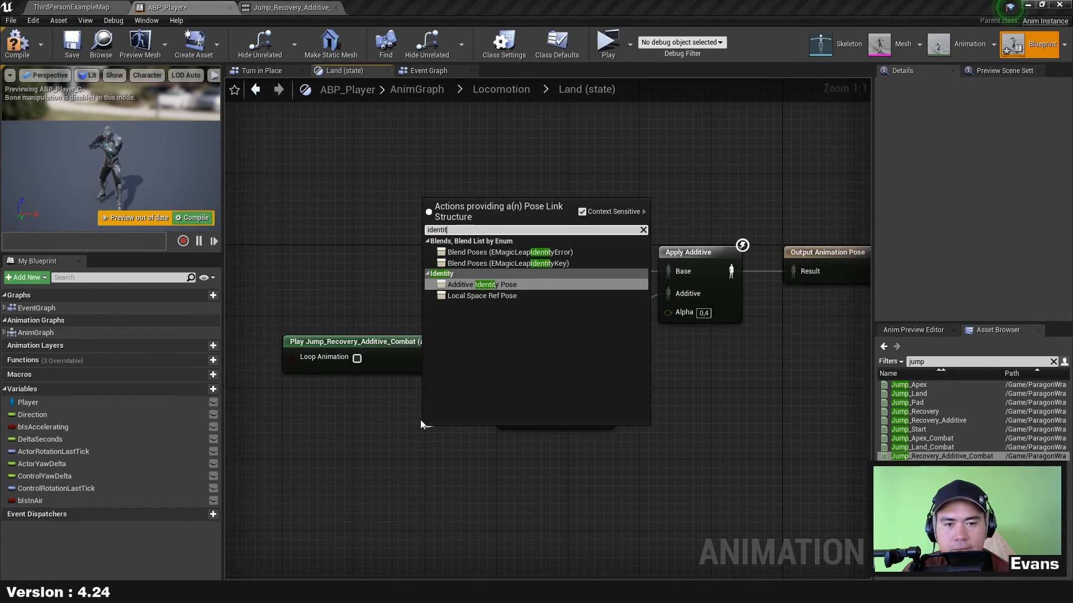
{"action": "key", "text": "Return"}
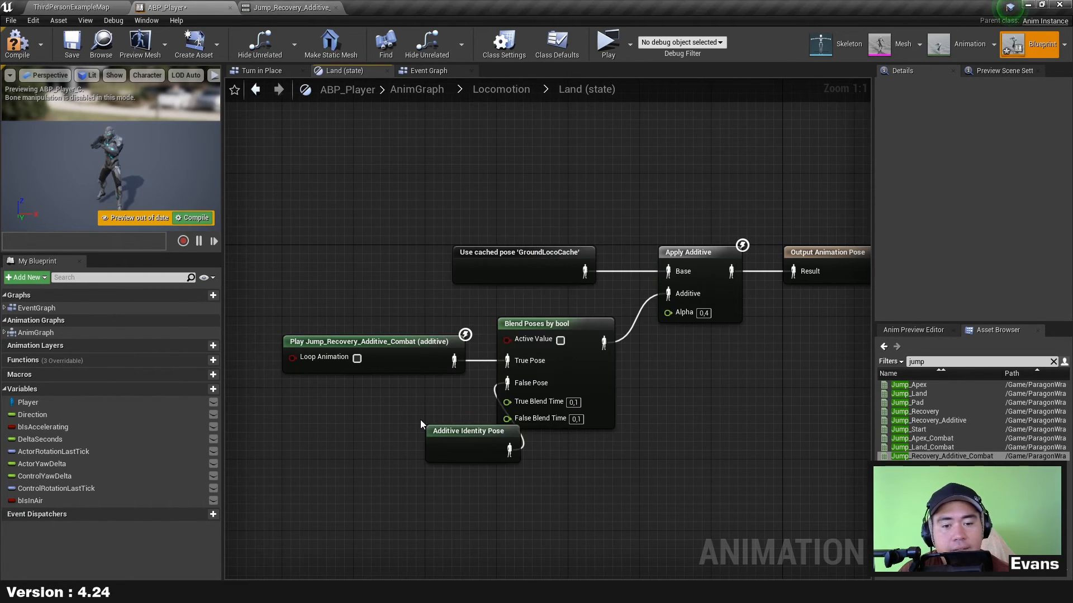
{"action": "left_click_drag", "start_coordinate": [417, 443], "coordinate": [390, 407]}
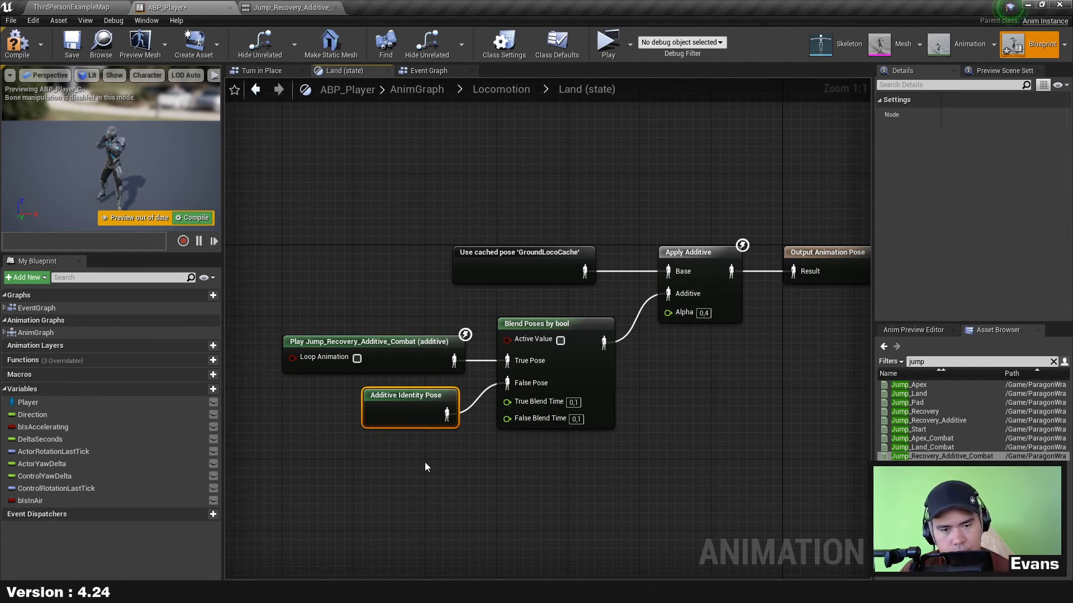
{"action": "left_click_drag", "start_coordinate": [397, 474], "coordinate": [723, 297]}
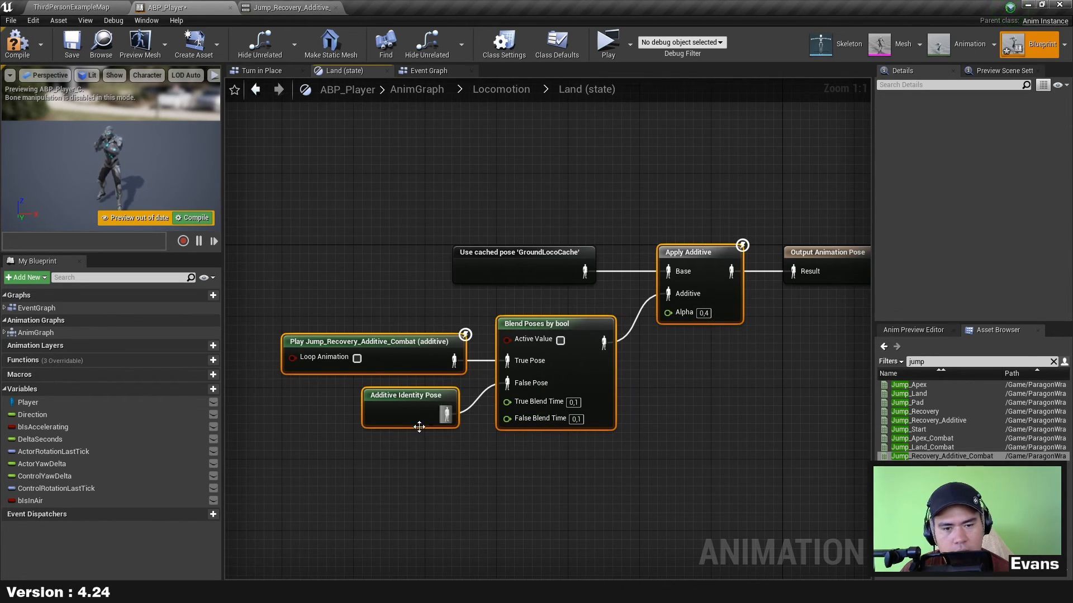
{"action": "left_click", "coordinate": [378, 419]}
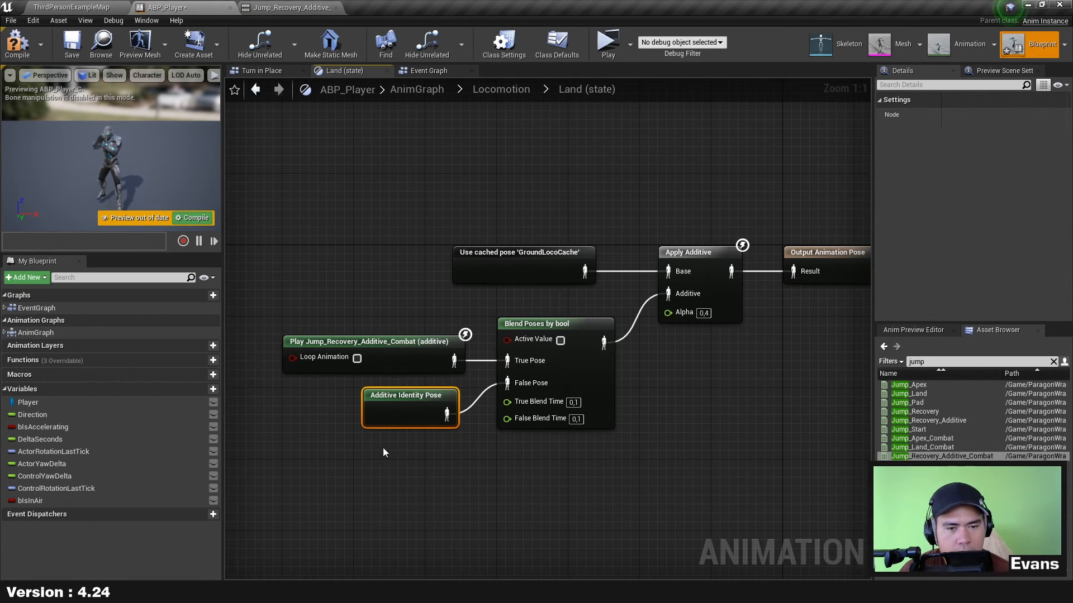
{"action": "left_click", "coordinate": [712, 279]}
{"action": "left_click", "coordinate": [553, 260]}
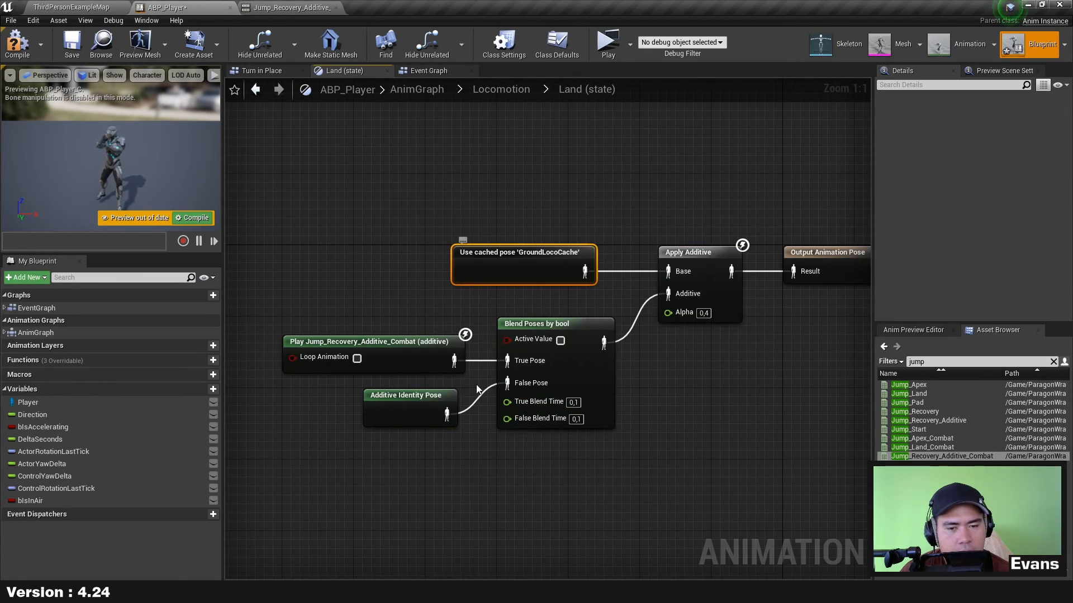
Delete the bool blend and Additive Identity Pose nodes, wire Jump_Recovery_Additive_Combat directly into Apply Additive's Additive input, and compile and save.
{"action": "left_click_drag", "start_coordinate": [423, 494], "coordinate": [628, 401]}
{"action": "key", "text": "Delete"}
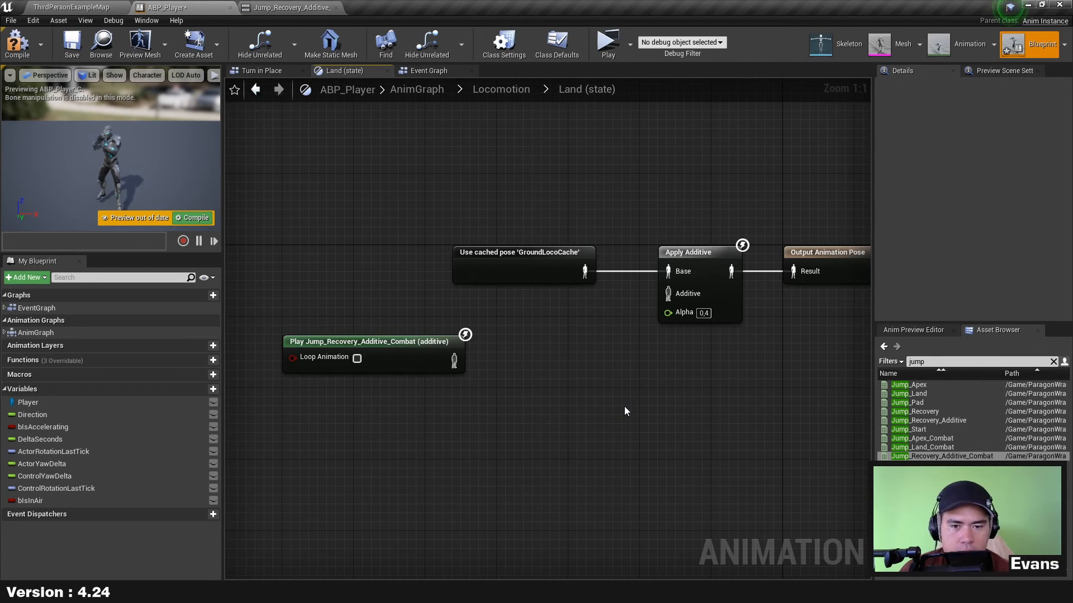
{"action": "left_click_drag", "start_coordinate": [431, 340], "coordinate": [555, 313]}
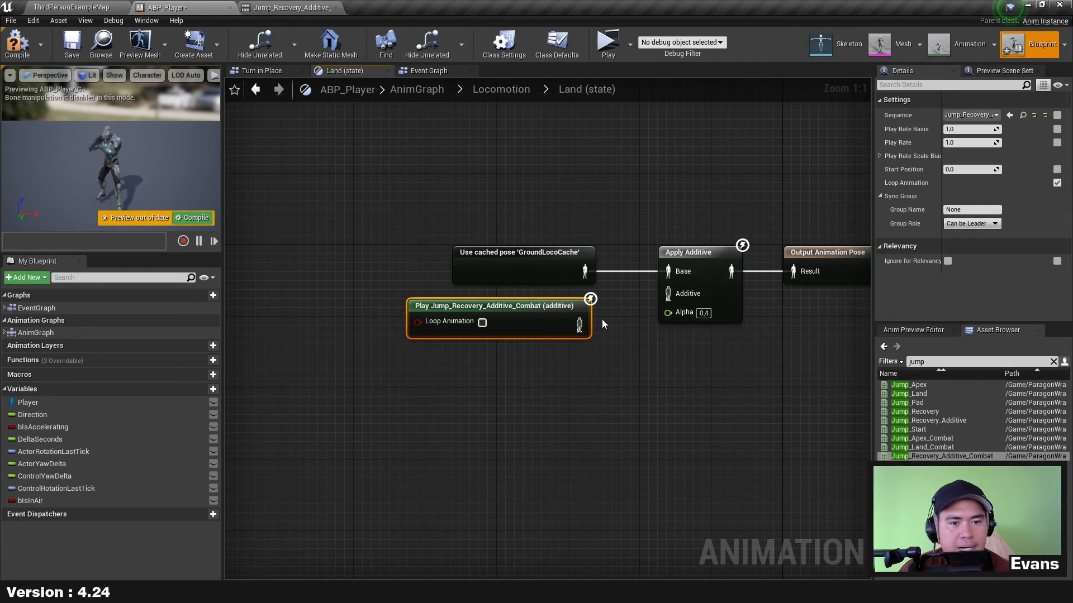
{"action": "left_click", "coordinate": [657, 384]}
{"action": "left_click", "coordinate": [17, 42]}
{"action": "left_click", "coordinate": [77, 44]}
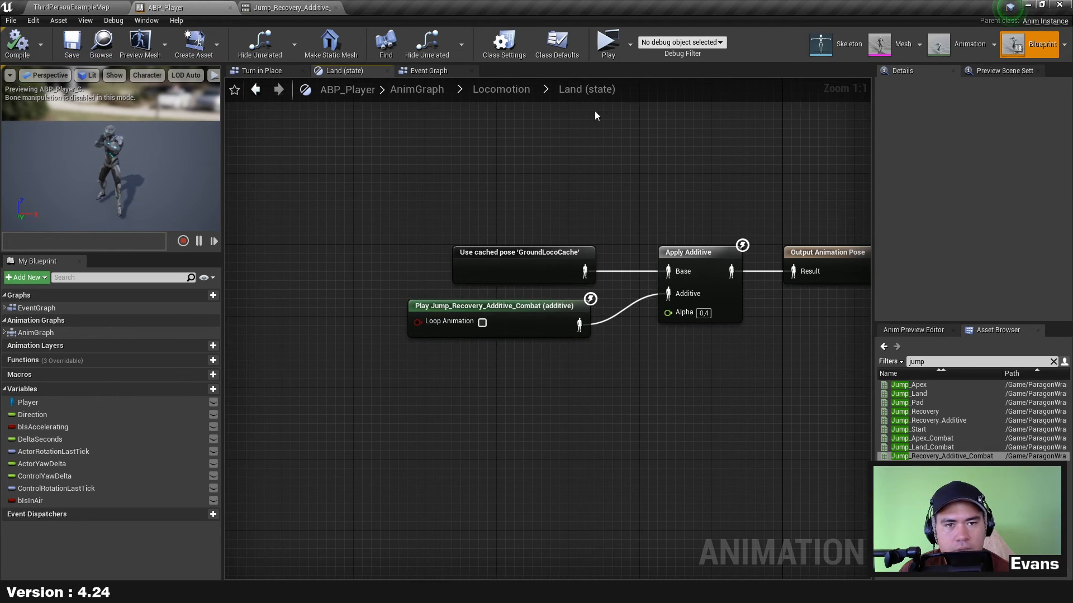
Play-test jumping while running forward, moving sideways and standing still to check the landing recovery, and end the session.
{"action": "left_click", "coordinate": [608, 43]}
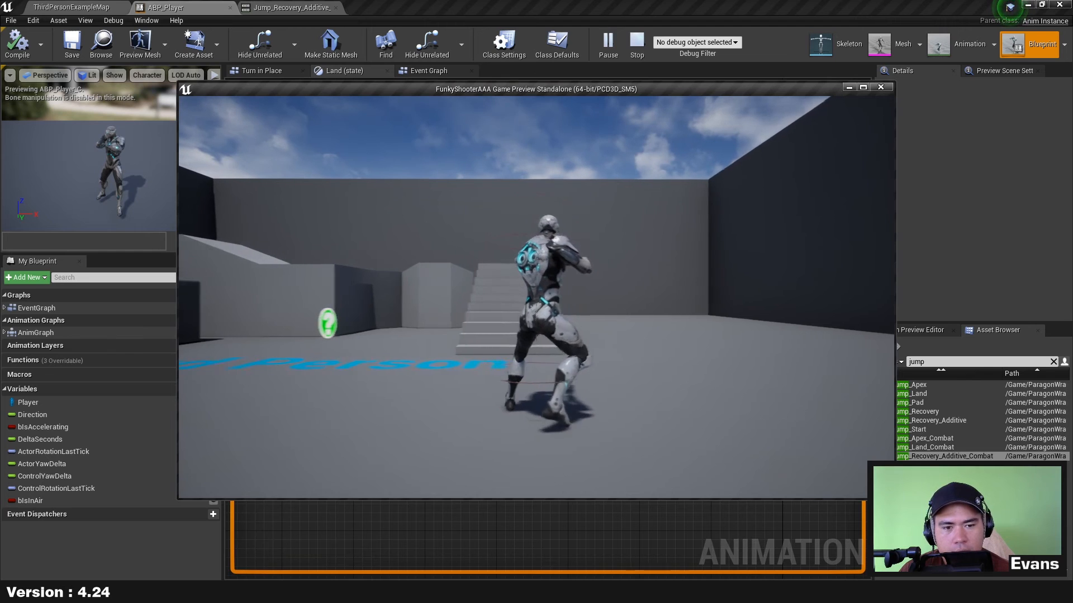
{"action": "key", "text": "w"}
{"action": "key", "text": "space"}
{"action": "key", "text": "w"}
{"action": "key", "text": "space"}
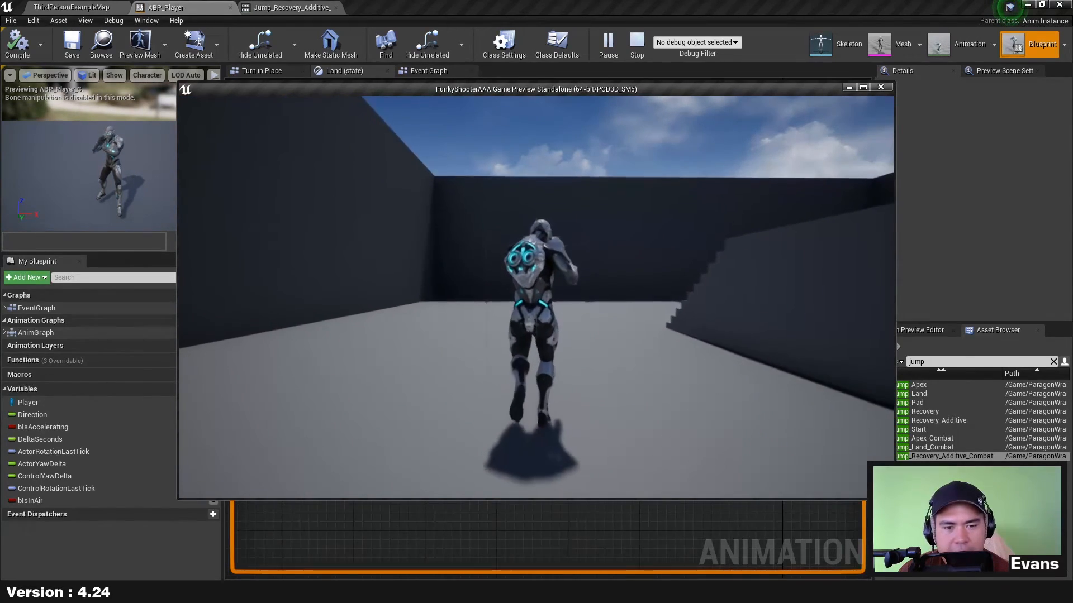
{"action": "key", "text": "w"}
{"action": "key", "text": "space"}
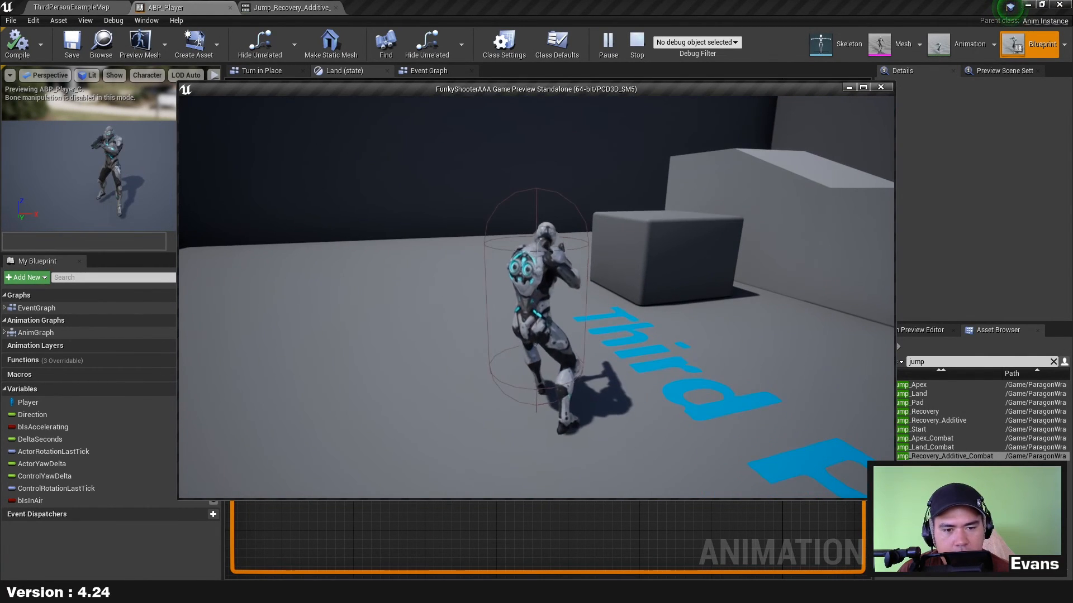
{"action": "key", "text": "a"}
{"action": "key", "text": "space"}
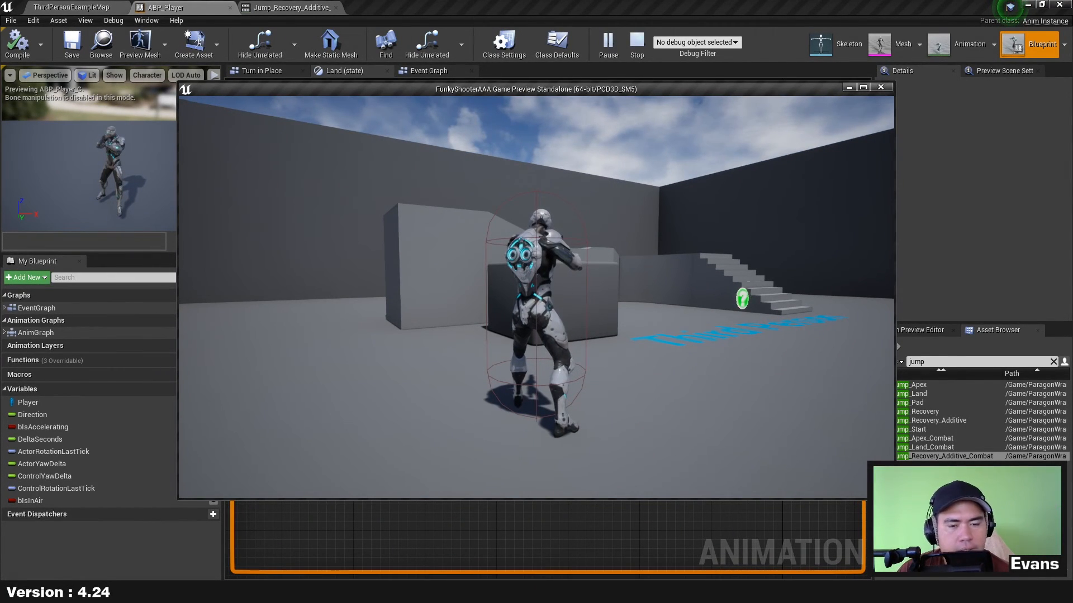
{"action": "key", "text": "d"}
{"action": "key", "text": "w"}
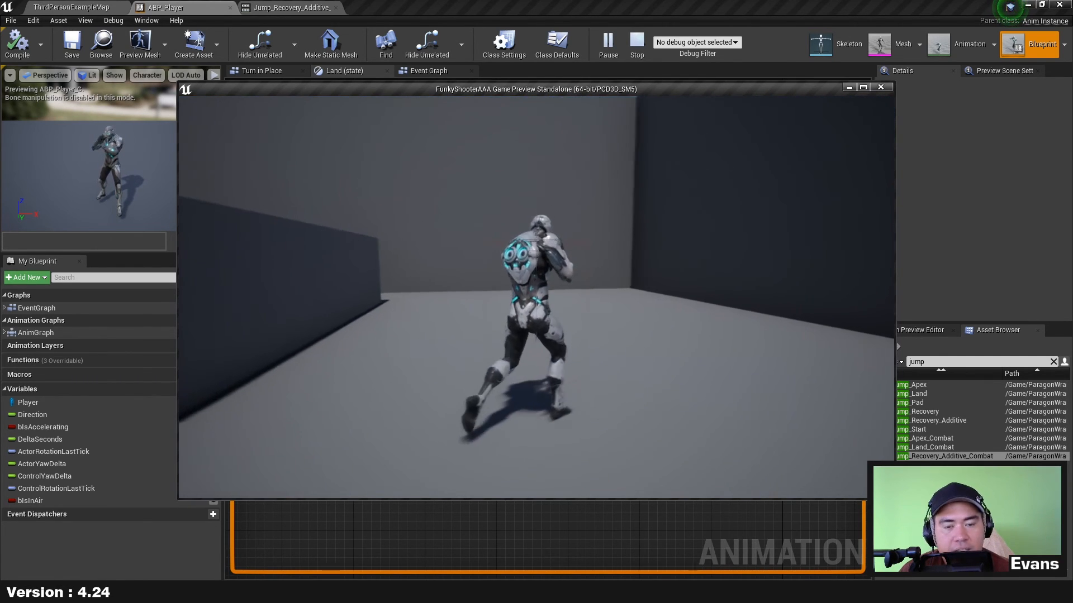
{"action": "key", "text": "space"}
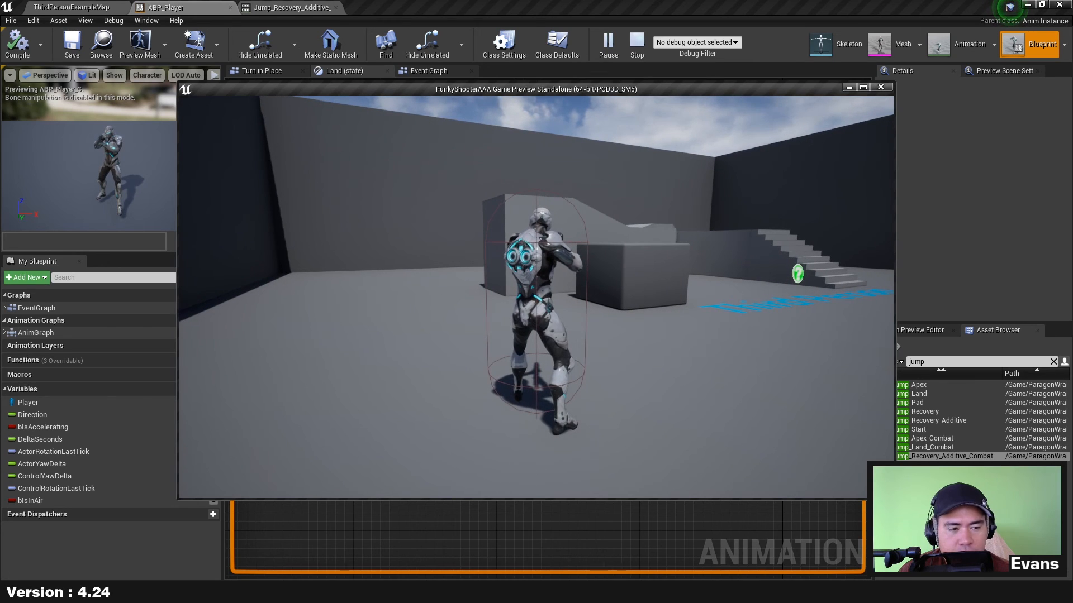
{"action": "key", "text": "Escape"}
Open Jump_Recovery_Additive_Combat, view it from behind, pause and scrub to about frame 16 to inspect the crouch, and close the animation.
{"action": "double_click", "coordinate": [927, 456]}
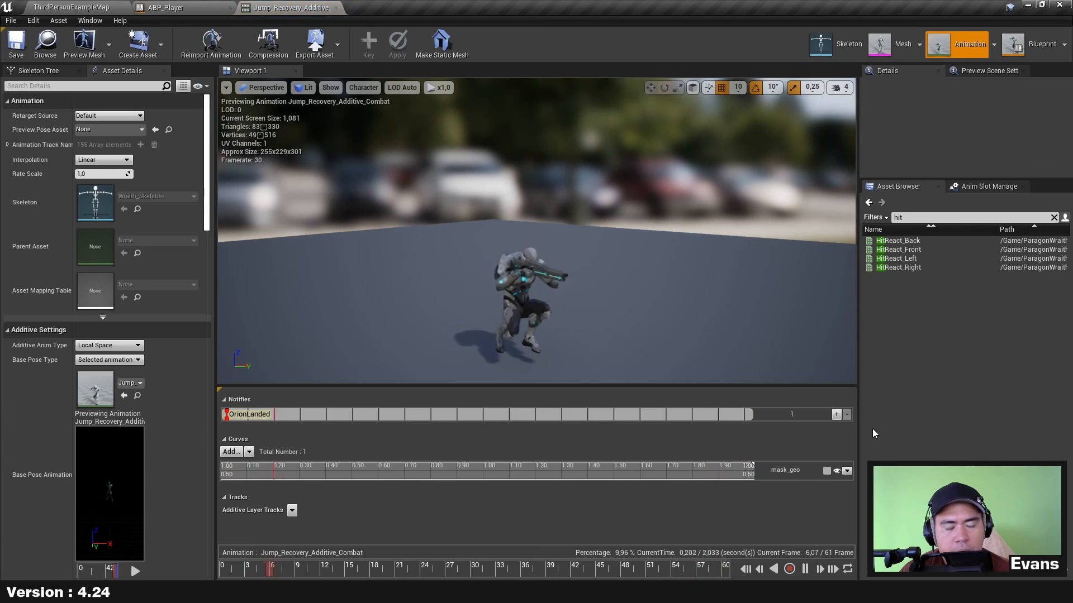
{"action": "left_click_drag", "start_coordinate": [477, 286], "coordinate": [604, 287], "text": "alt"}
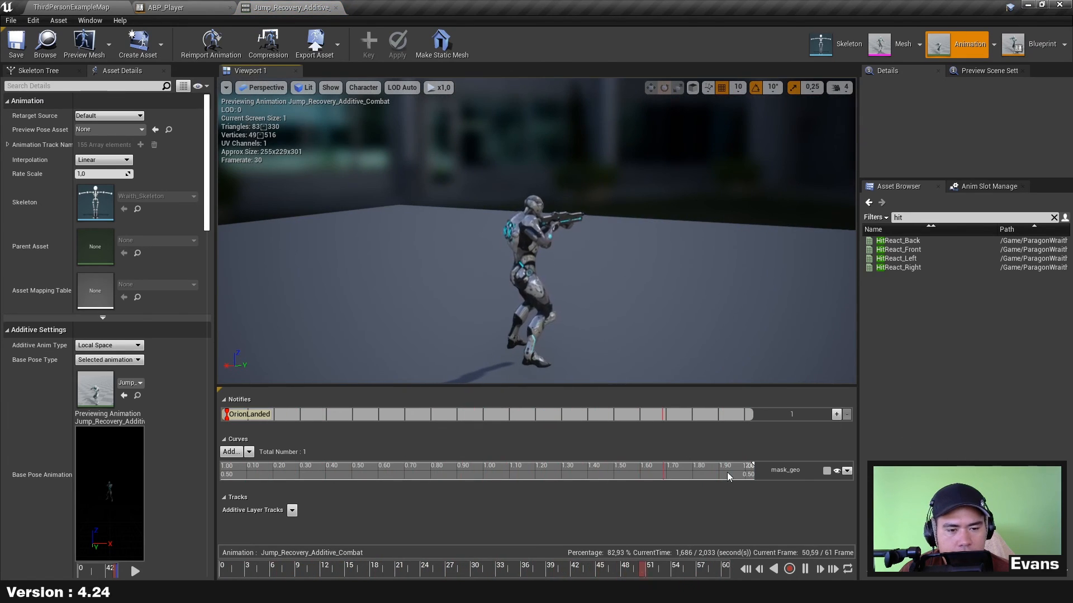
{"action": "left_click", "coordinate": [805, 570]}
{"action": "left_click_drag", "start_coordinate": [447, 302], "coordinate": [559, 279], "text": "alt"}
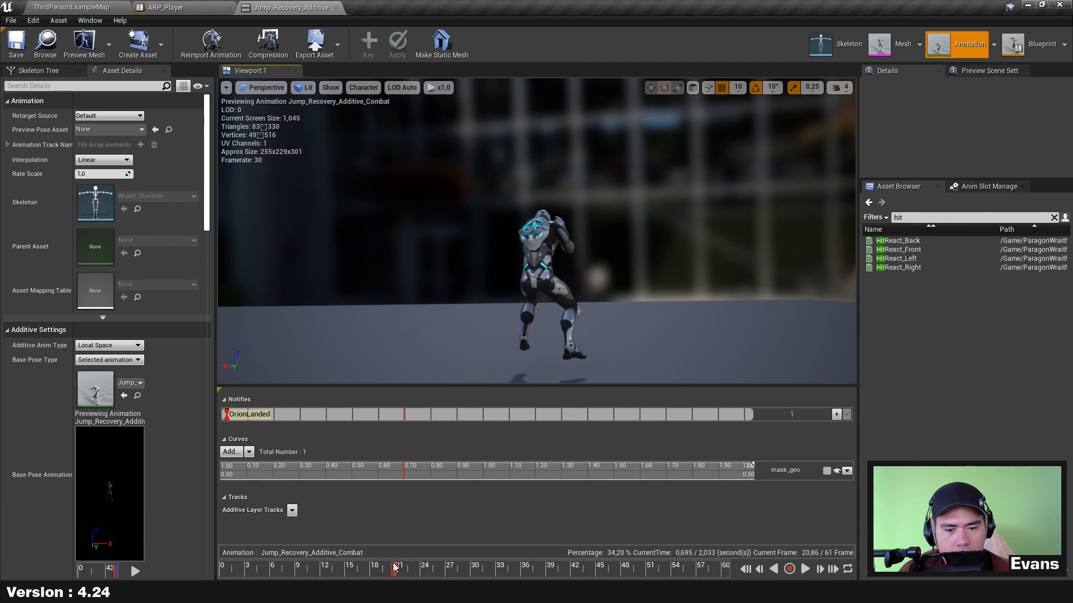
{"action": "mouse_move", "coordinate": [361, 573]}
{"action": "left_mouse_down"}
{"action": "mouse_move", "coordinate": [290, 571]}
{"action": "mouse_move", "coordinate": [354, 577]}
{"action": "left_mouse_up"}
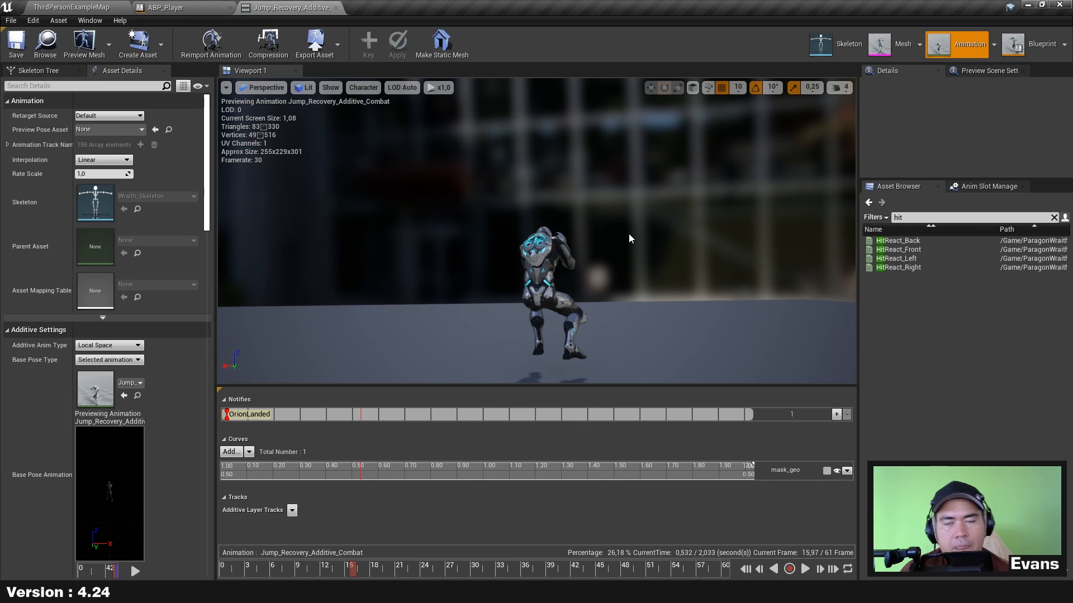
{"action": "left_click", "coordinate": [339, 8]}
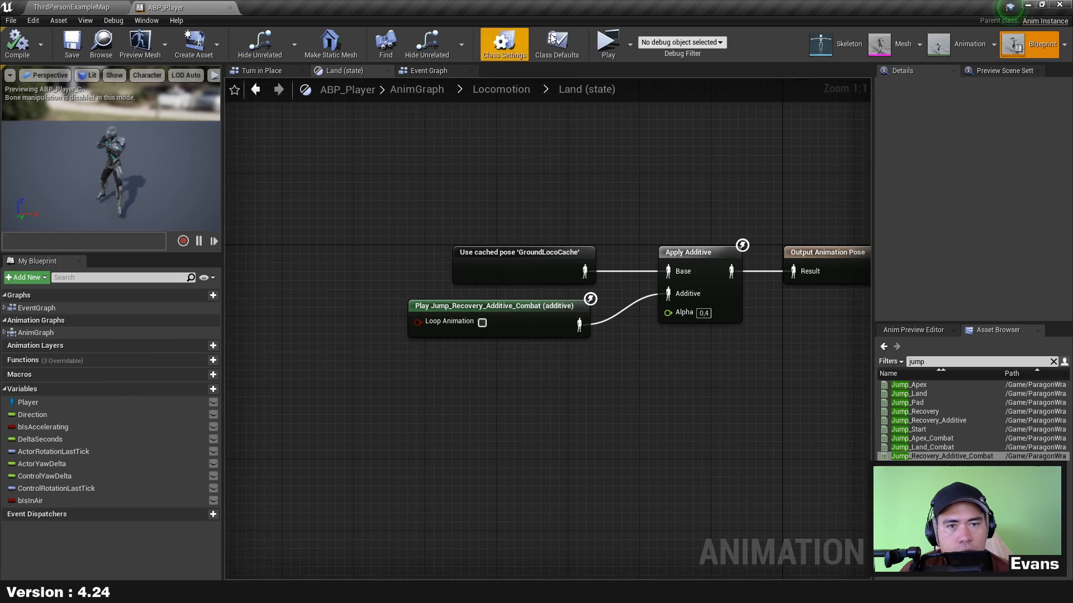
Start another play-test from ABP_Player and run forward to recheck the character's movement.
{"action": "left_click", "coordinate": [608, 42]}
{"action": "key", "text": "w"}
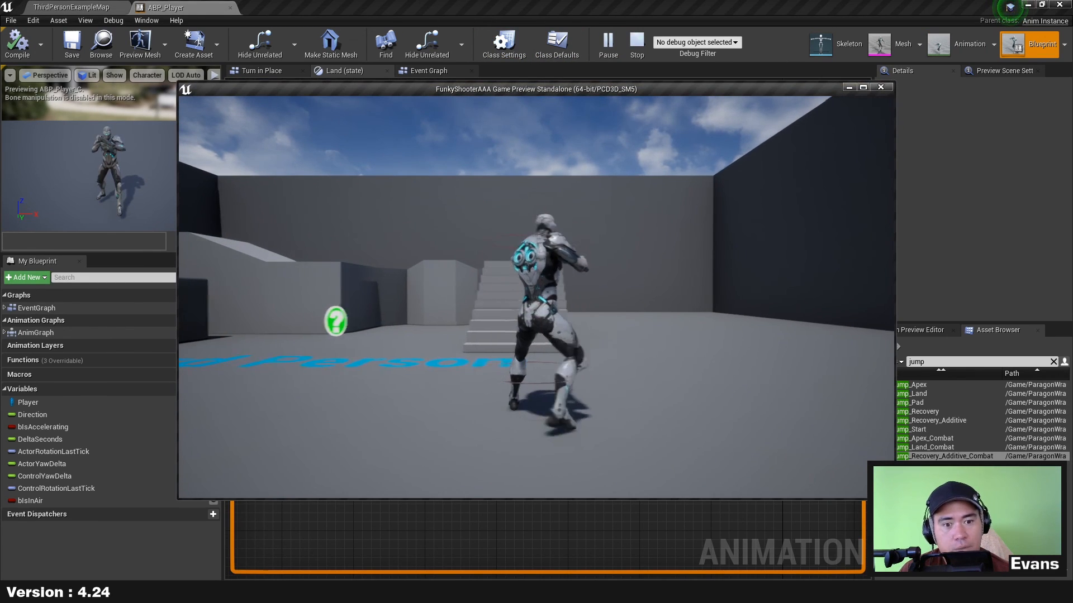